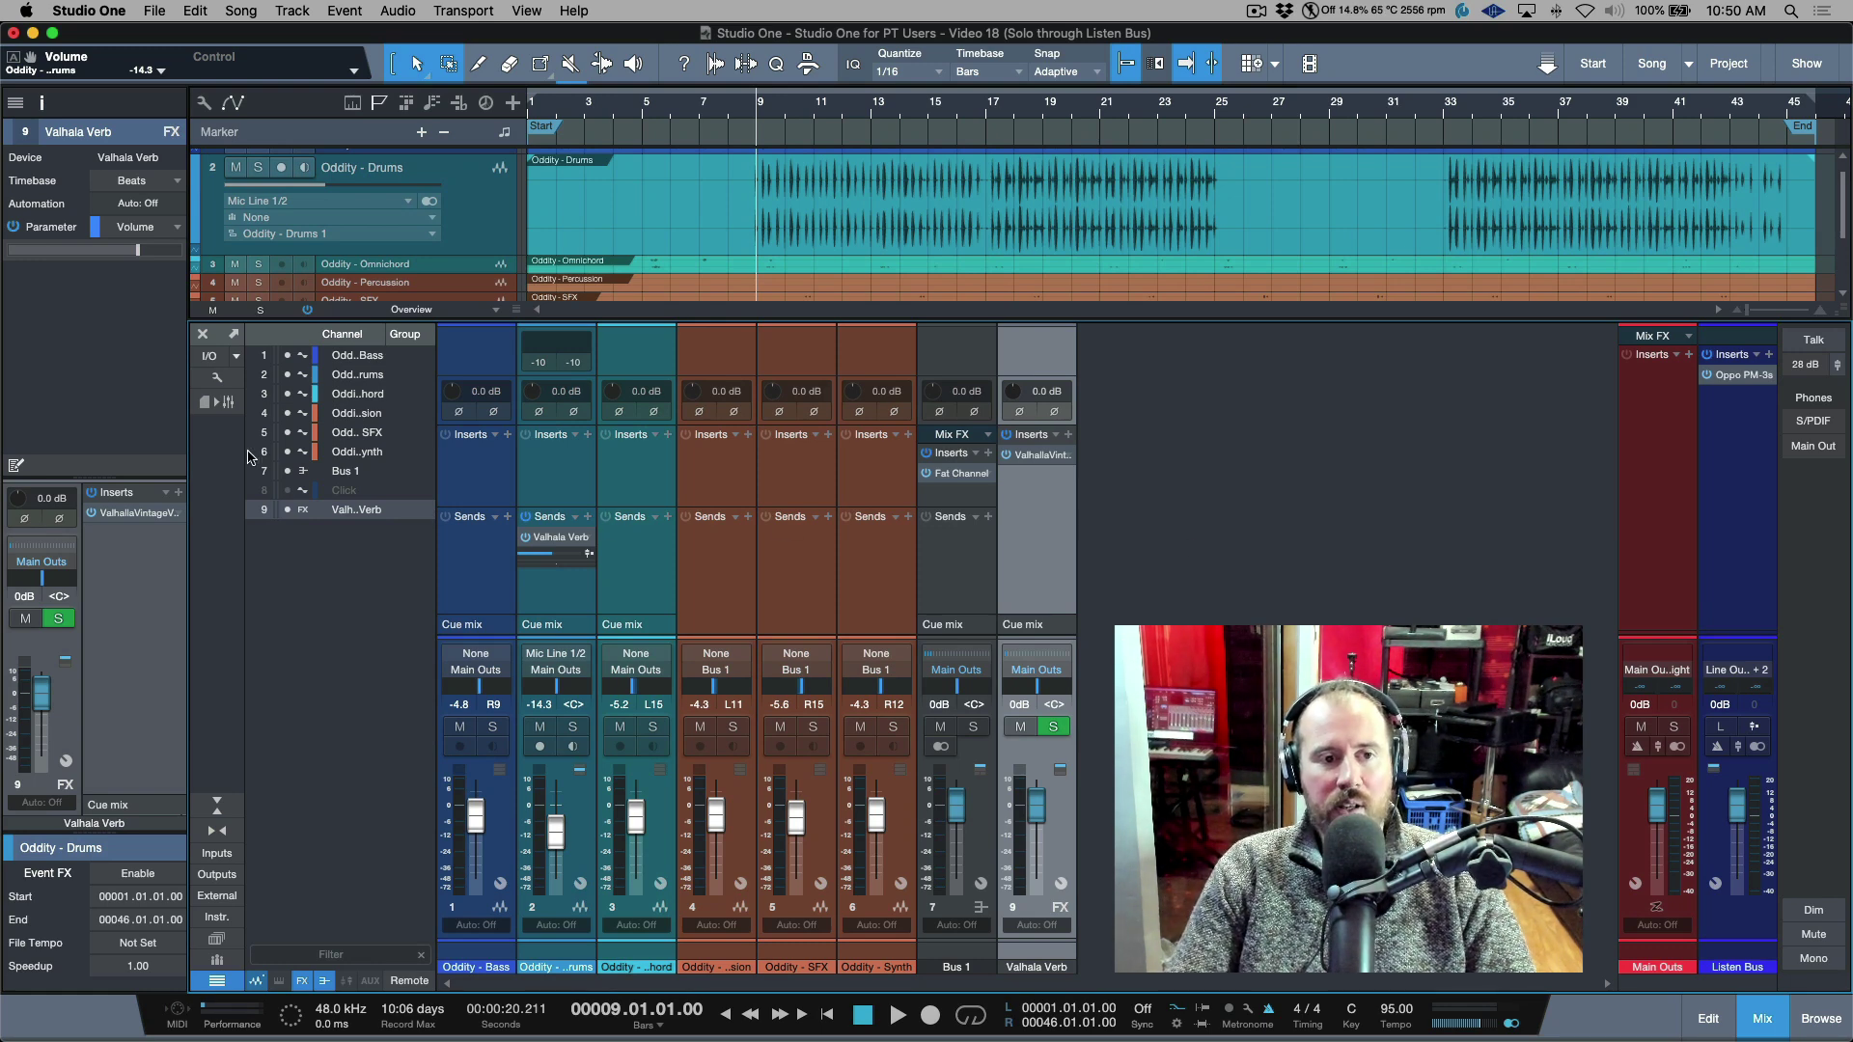
Toggle Solo through Listen Bus on and back off in the console options
left_click(219, 378)
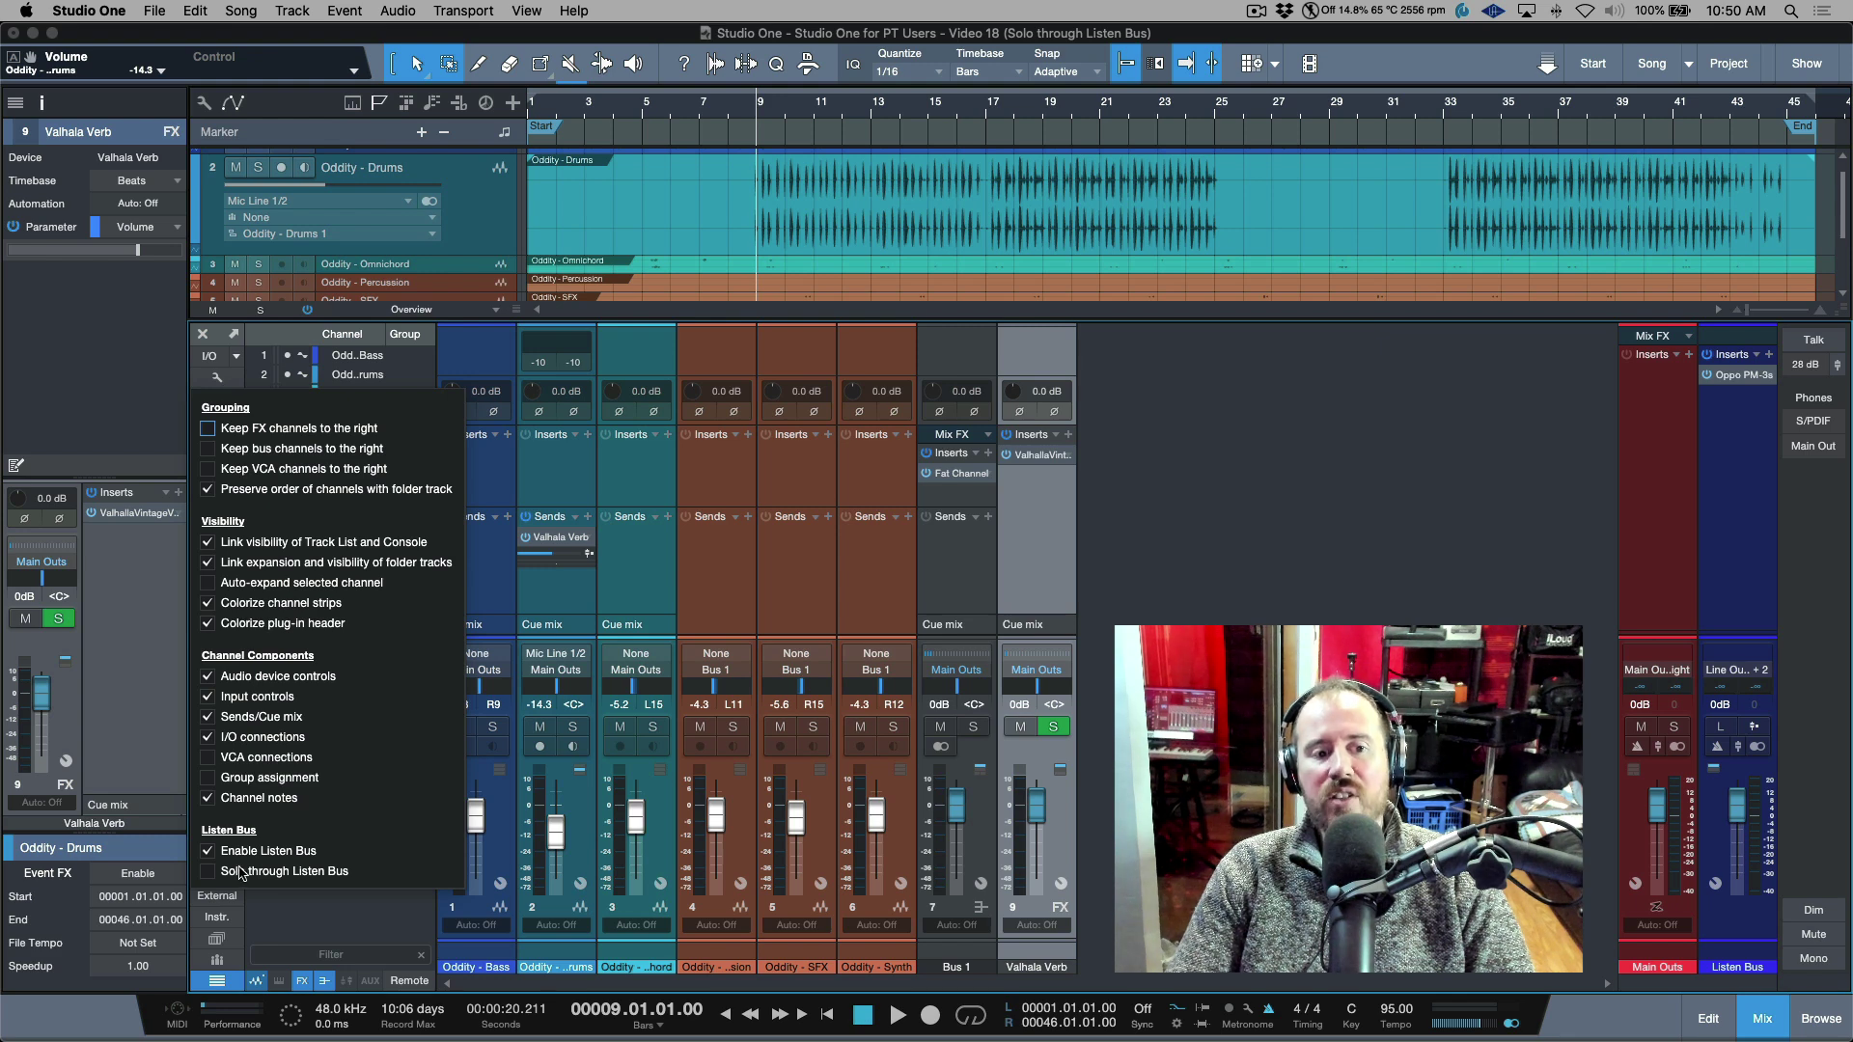
left_click(209, 873)
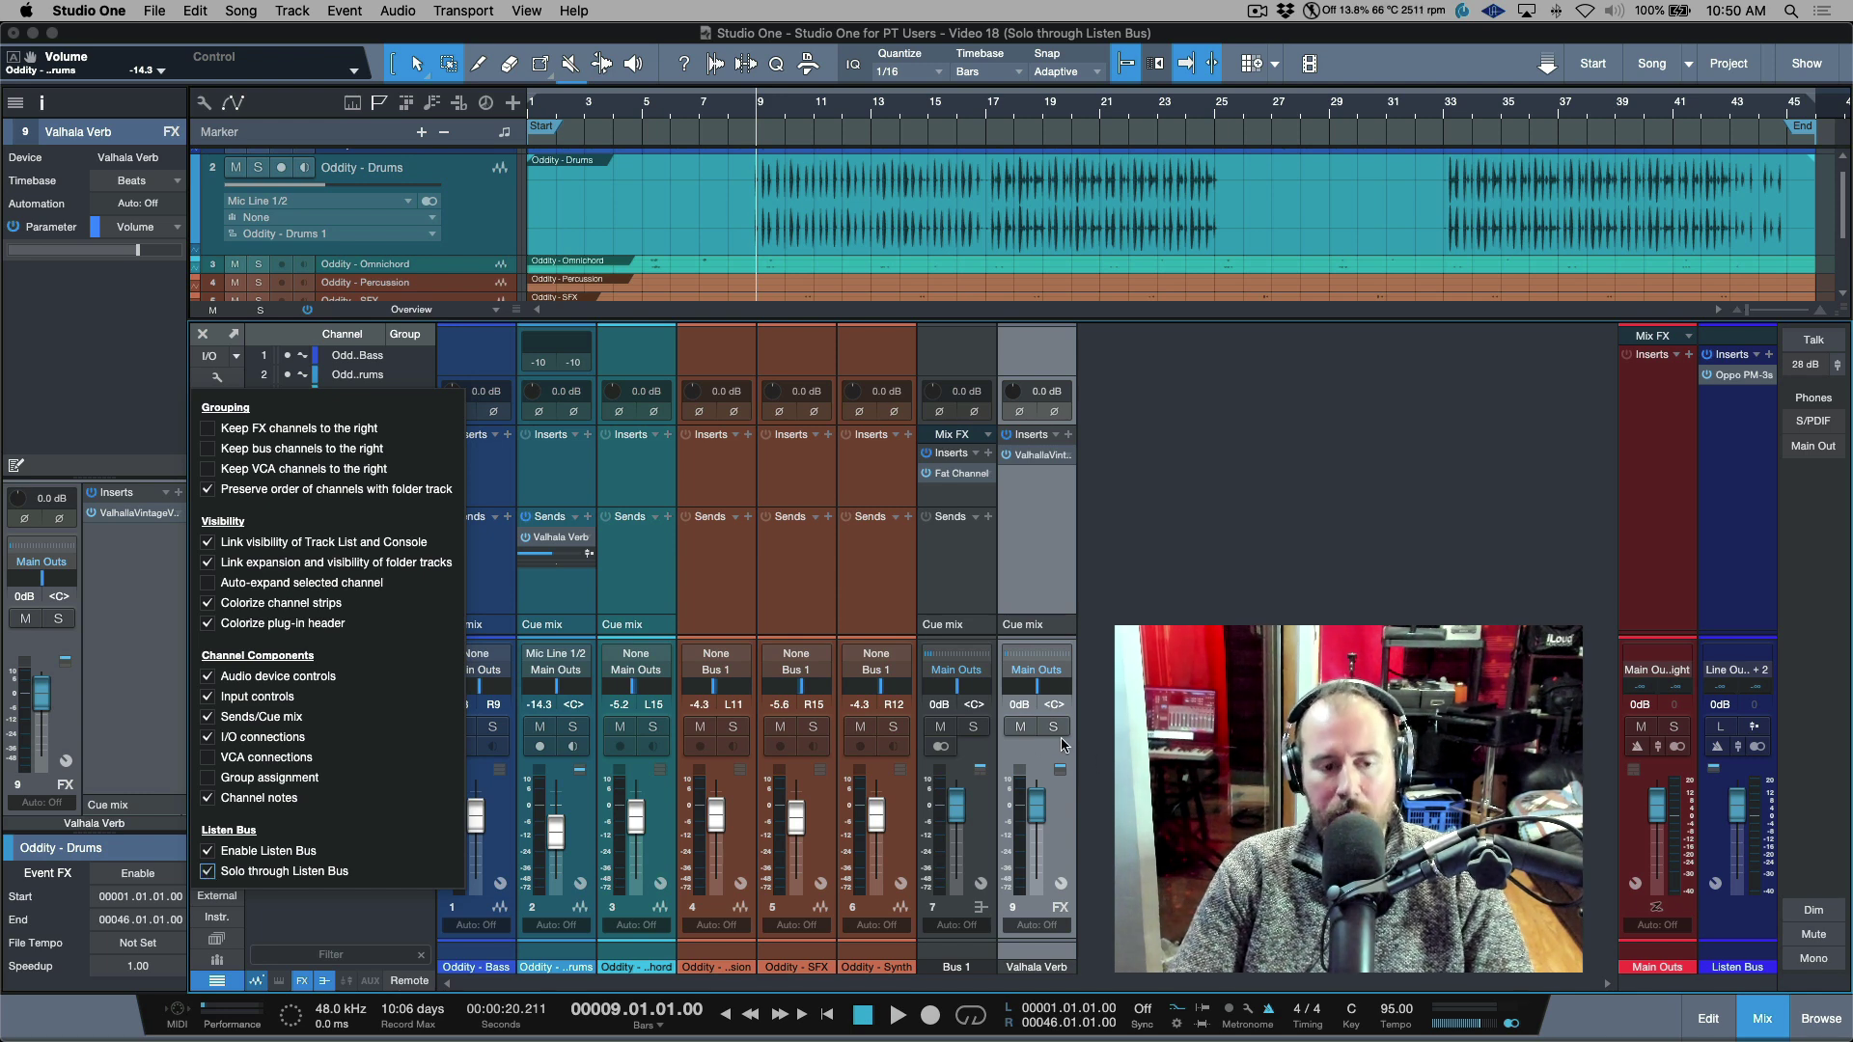
left_click(208, 873)
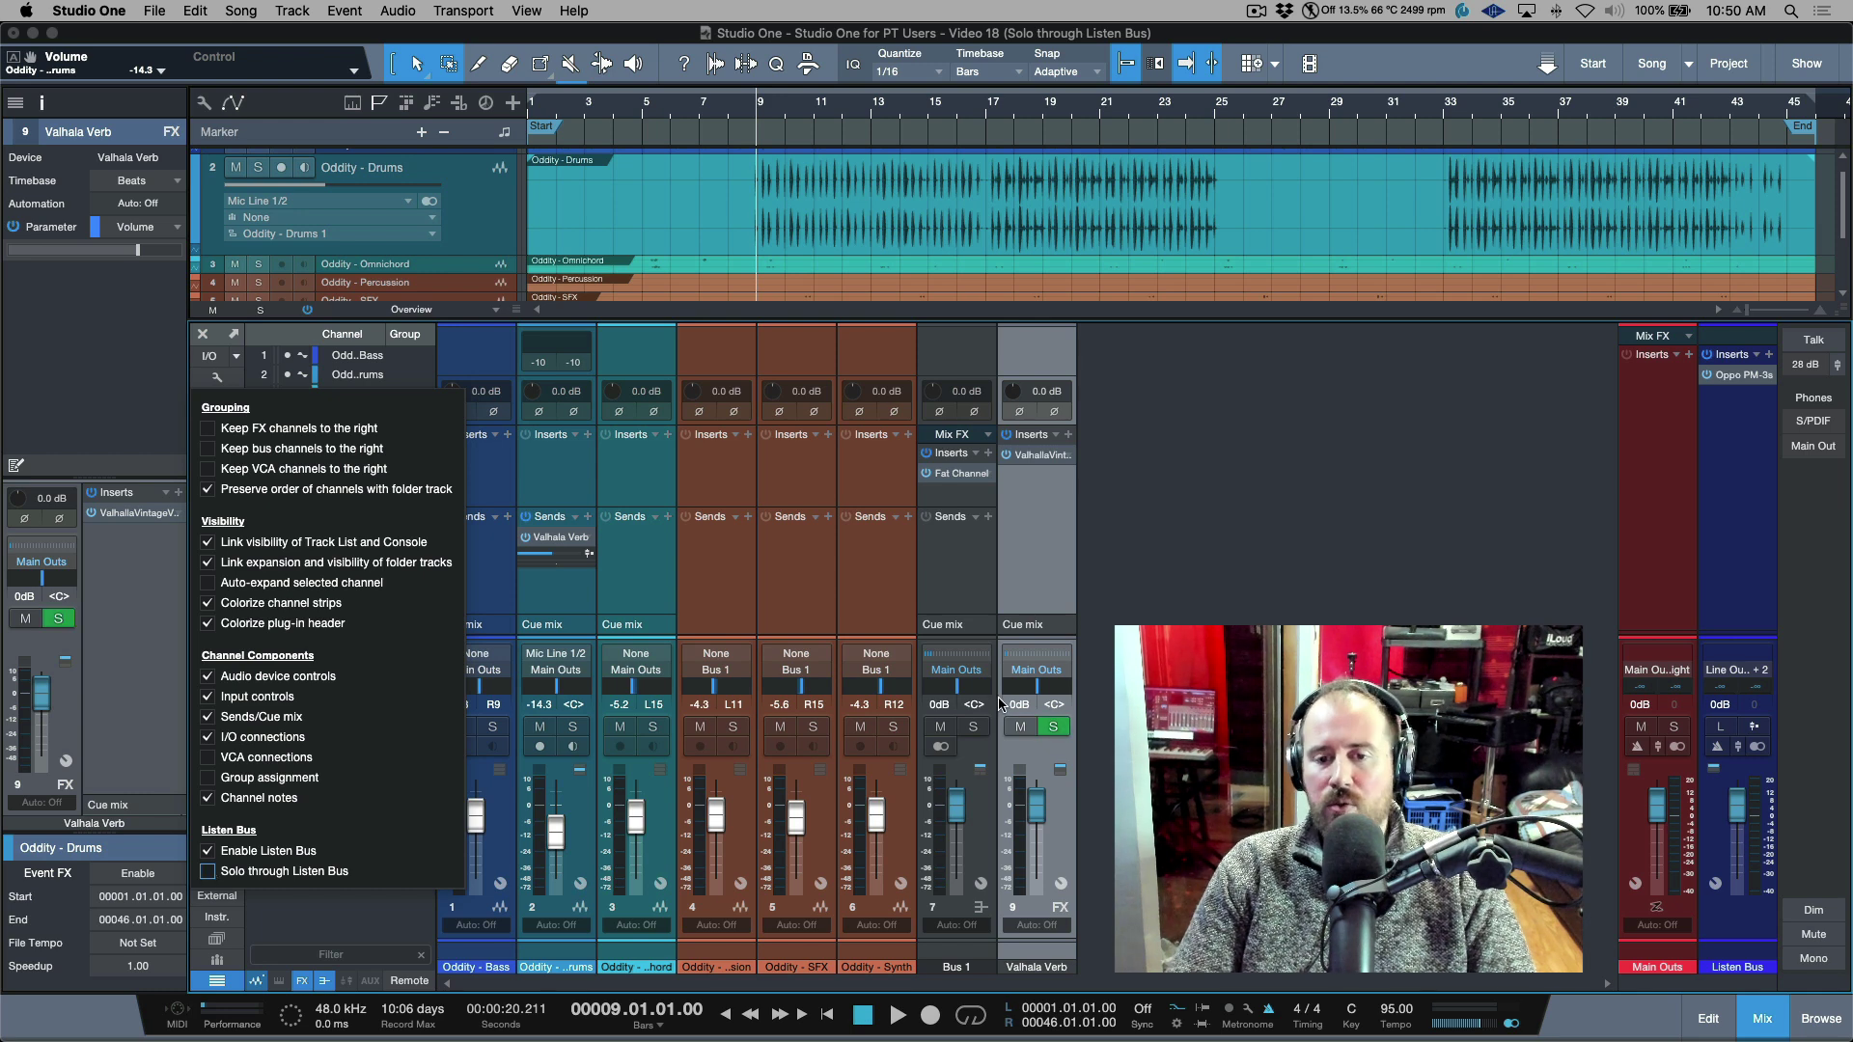
key("Escape")
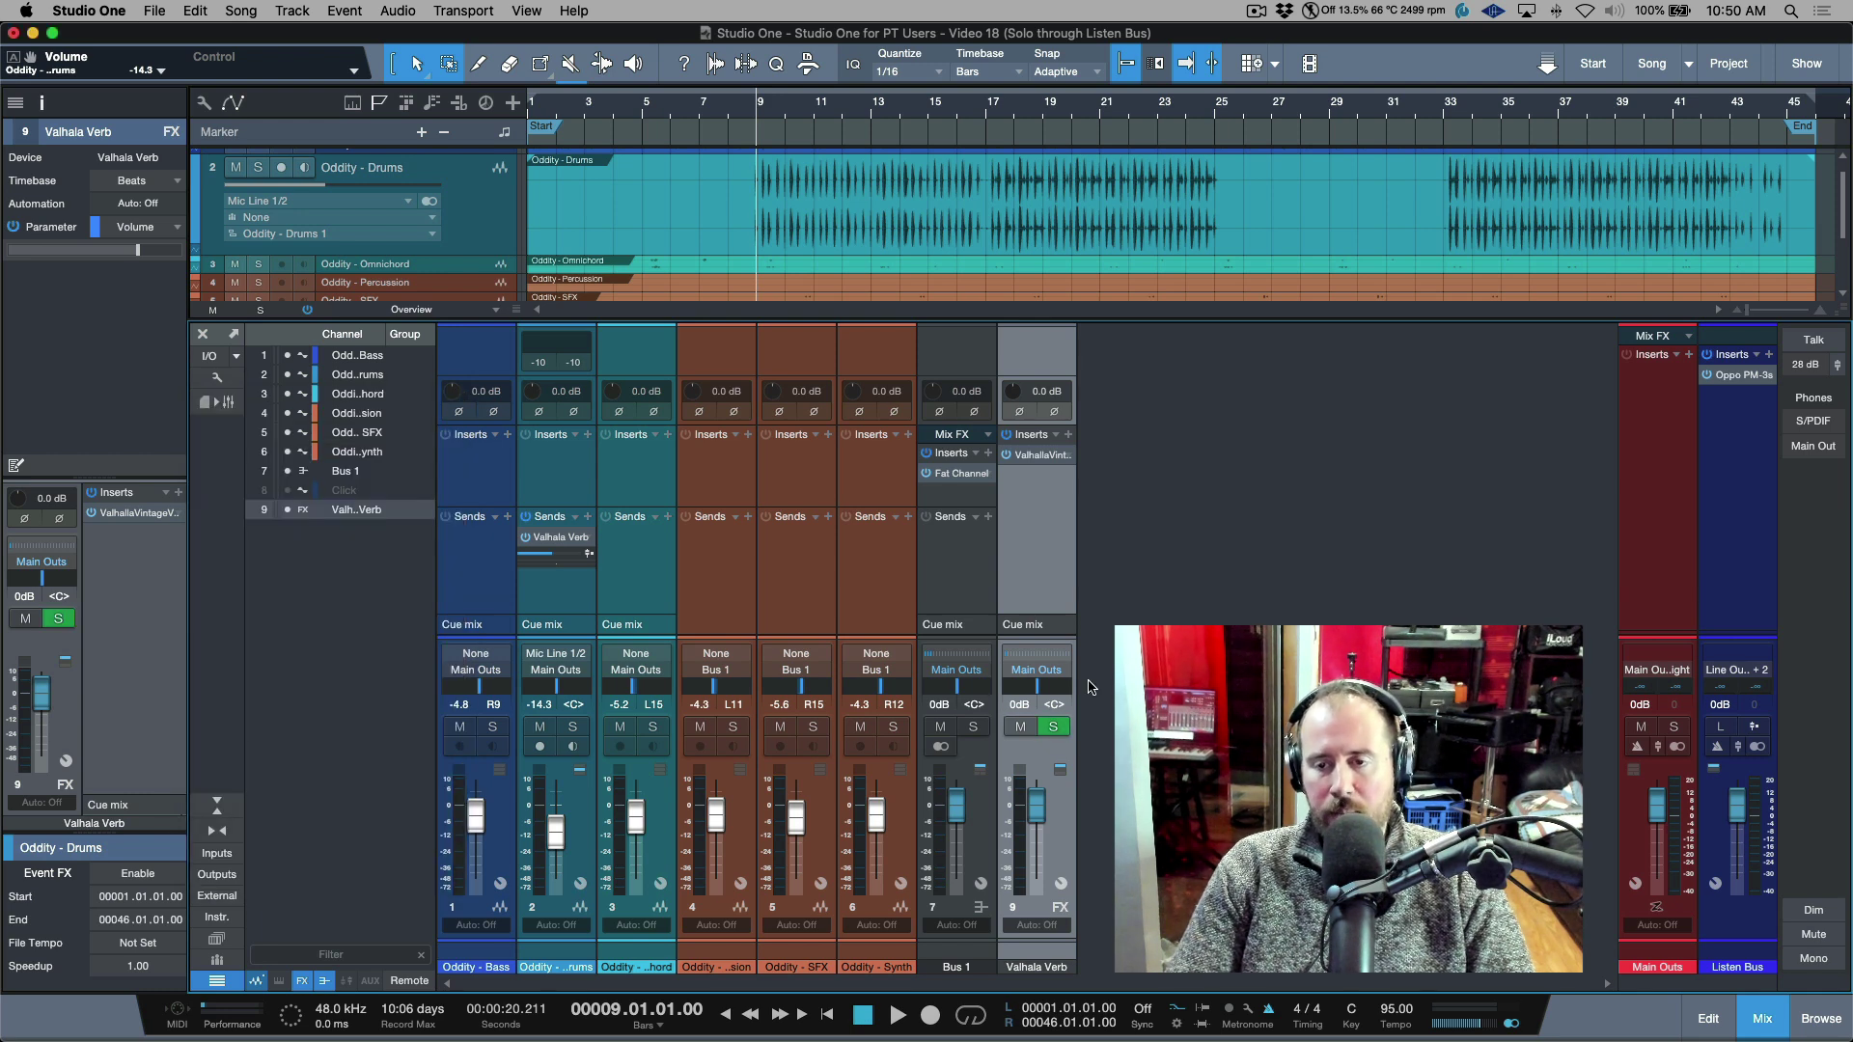
Select Main Outs and Listen Bus, then open the Sonarworks insert showing the Oppo PM-3 profile
left_click(1689, 589)
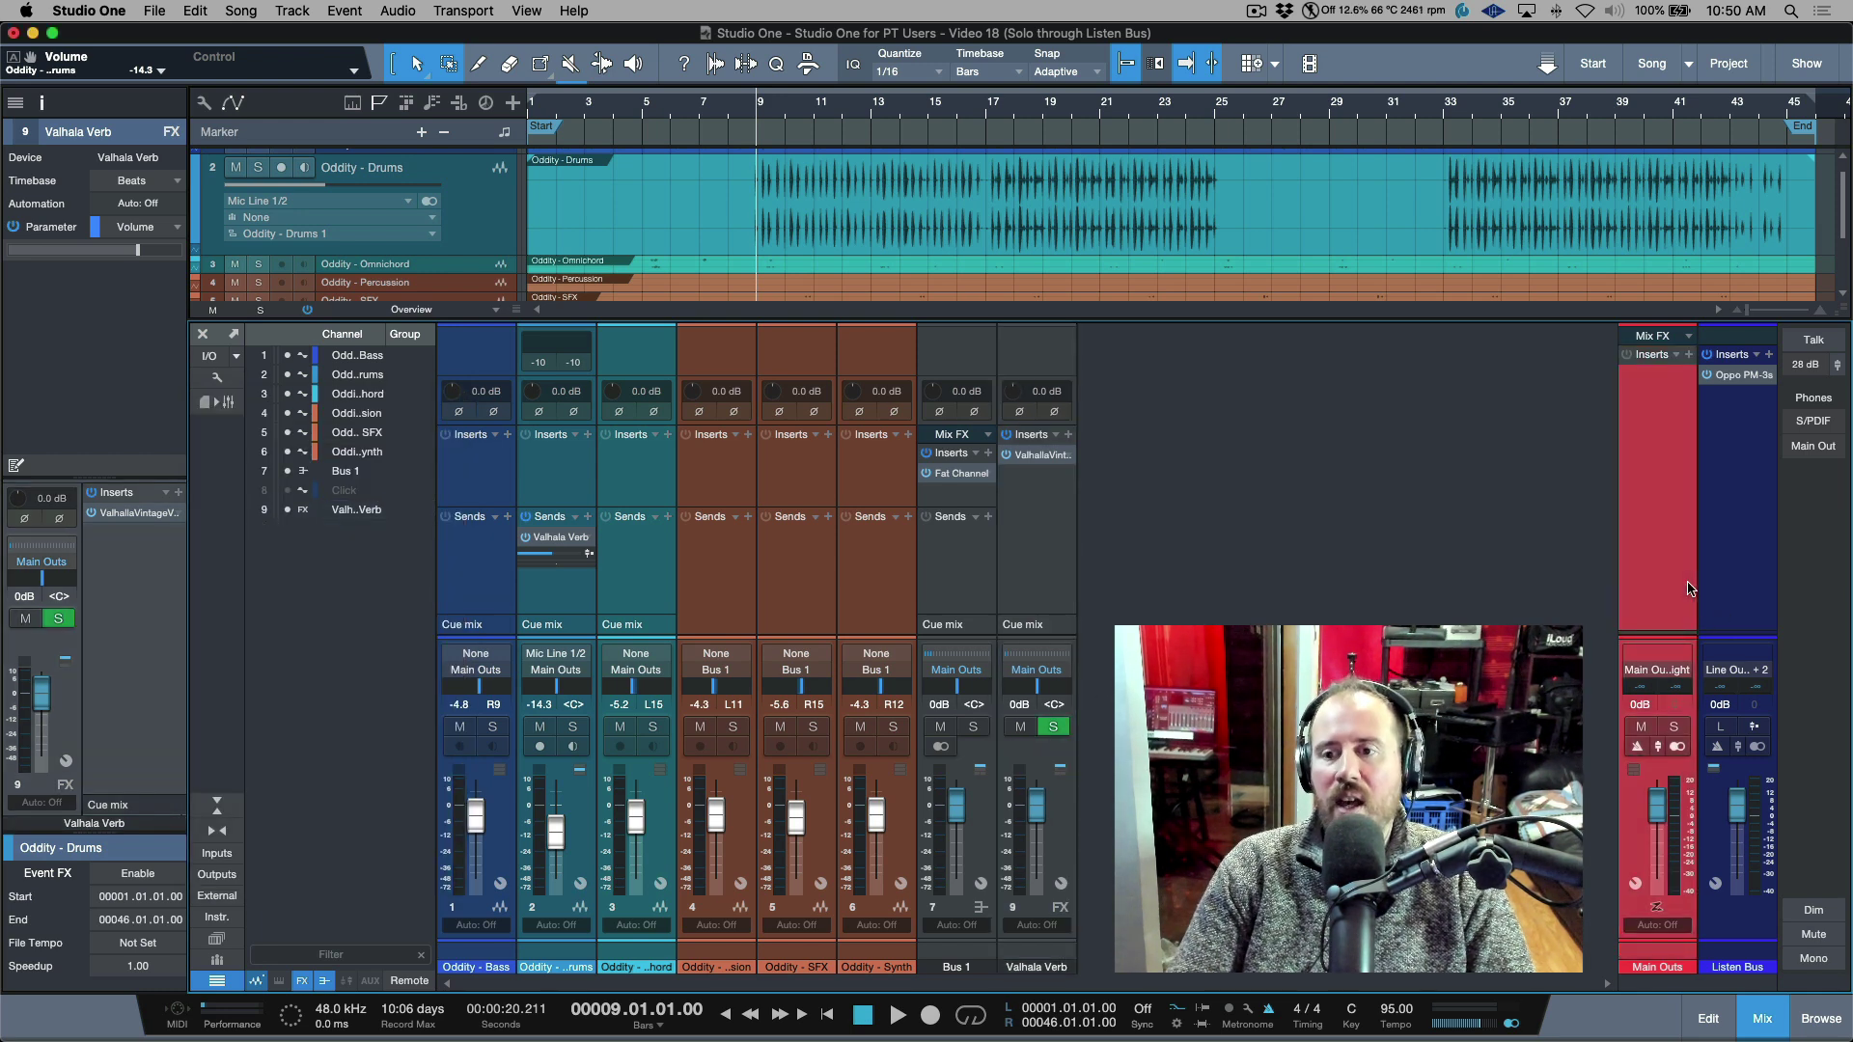
left_click(1738, 570)
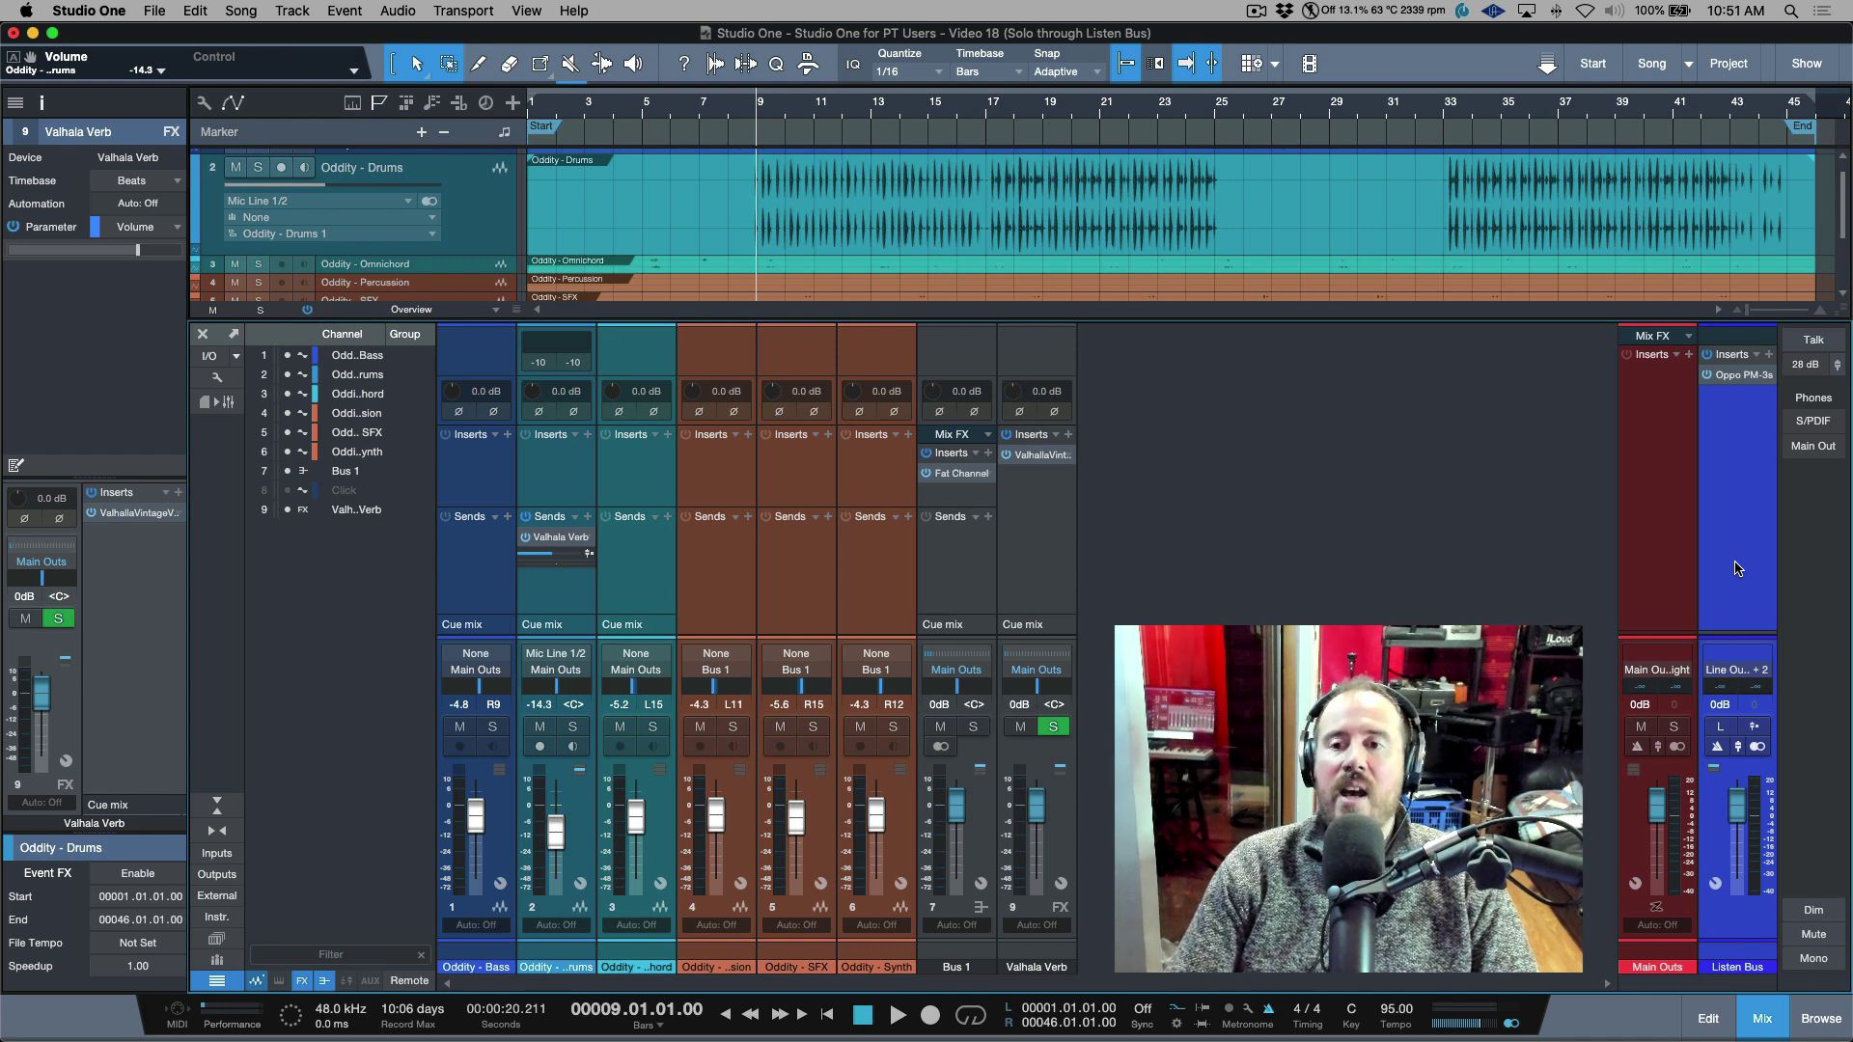
left_click(1670, 570)
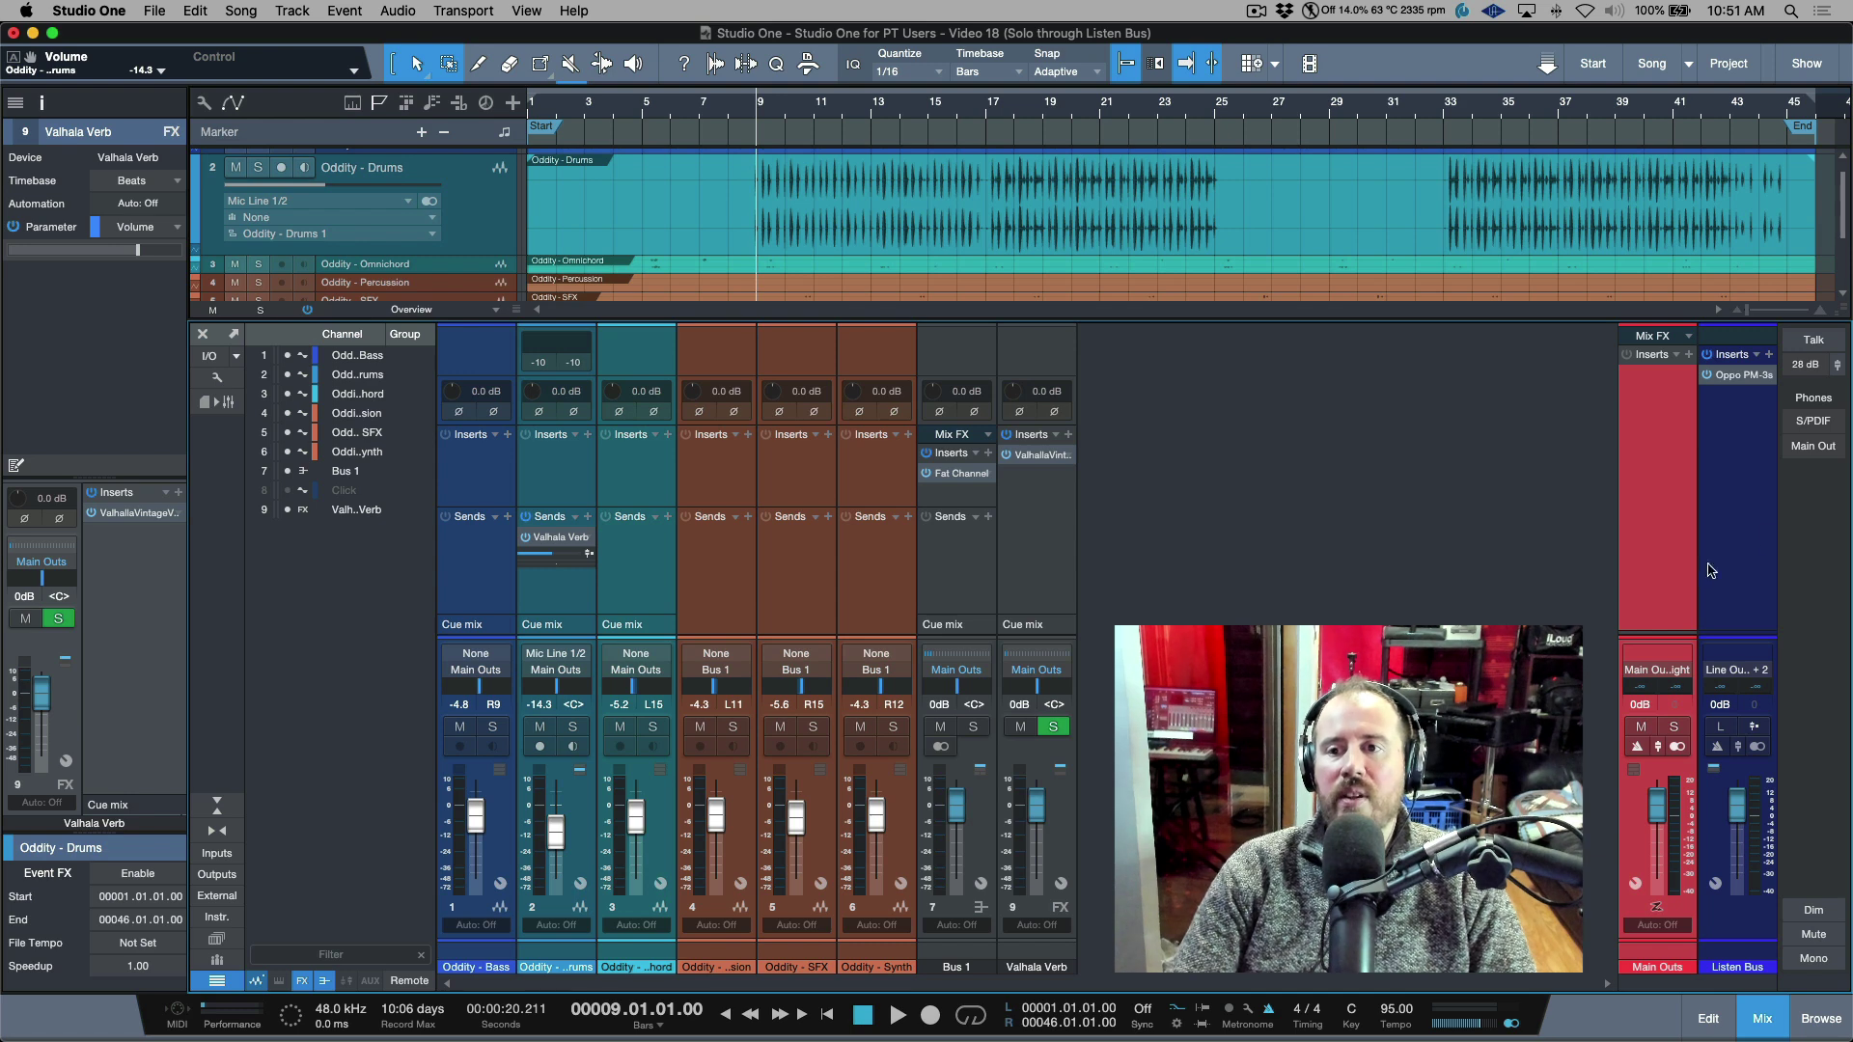
left_click(1743, 376)
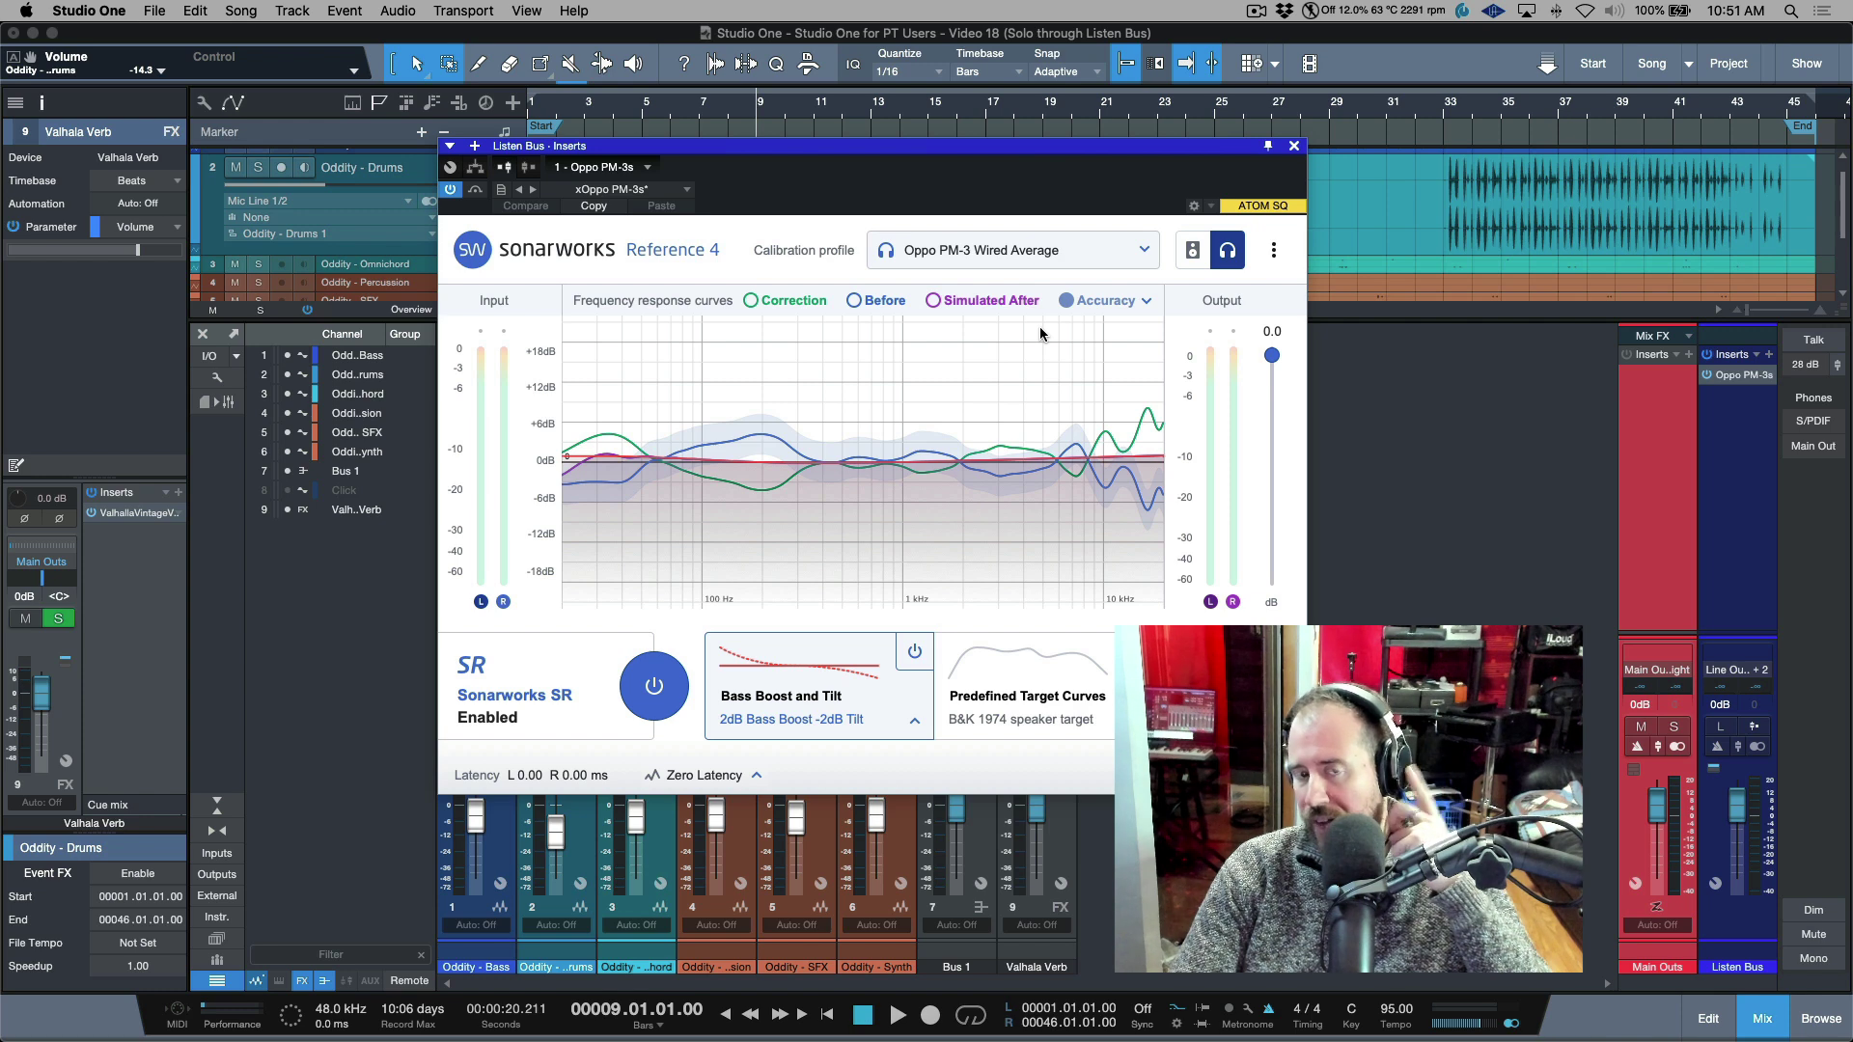
Close the Listen Bus Sonarworks plug-in window
left_click(1295, 146)
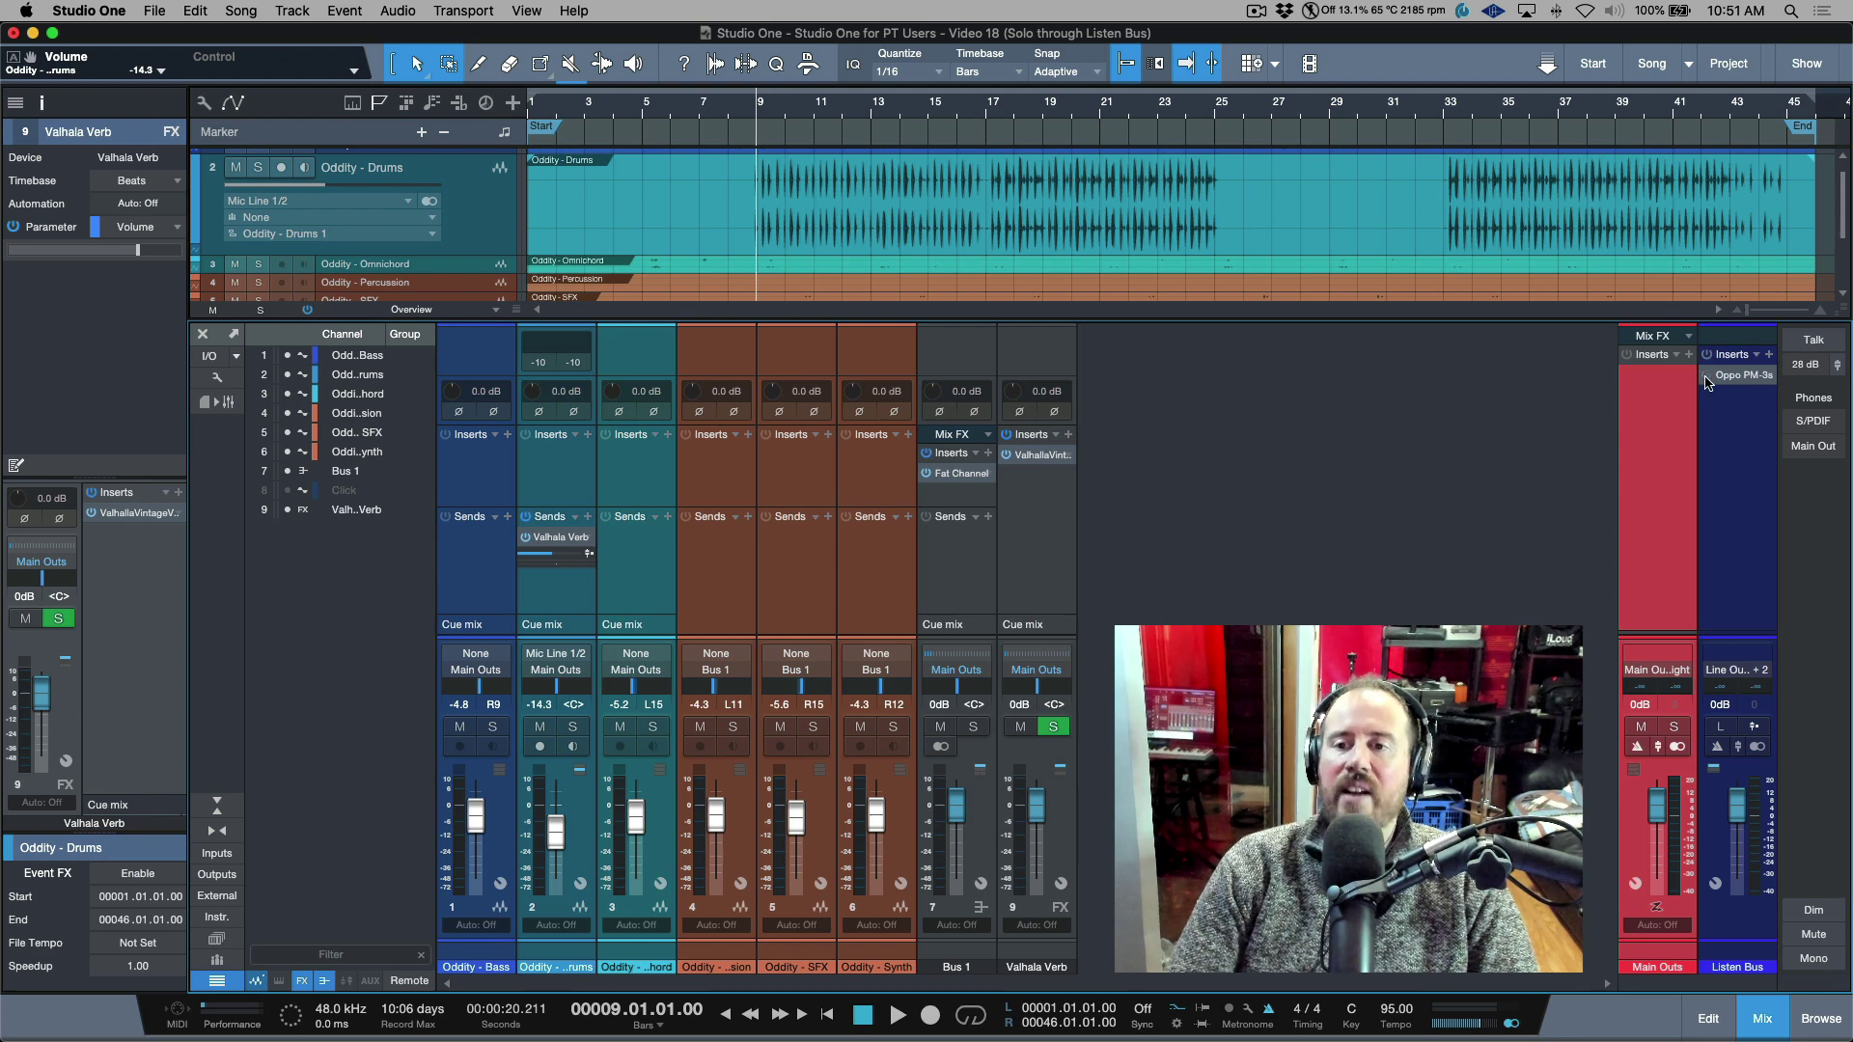
Route the Listen Bus output to Main Out Left + Right
left_click(1738, 671)
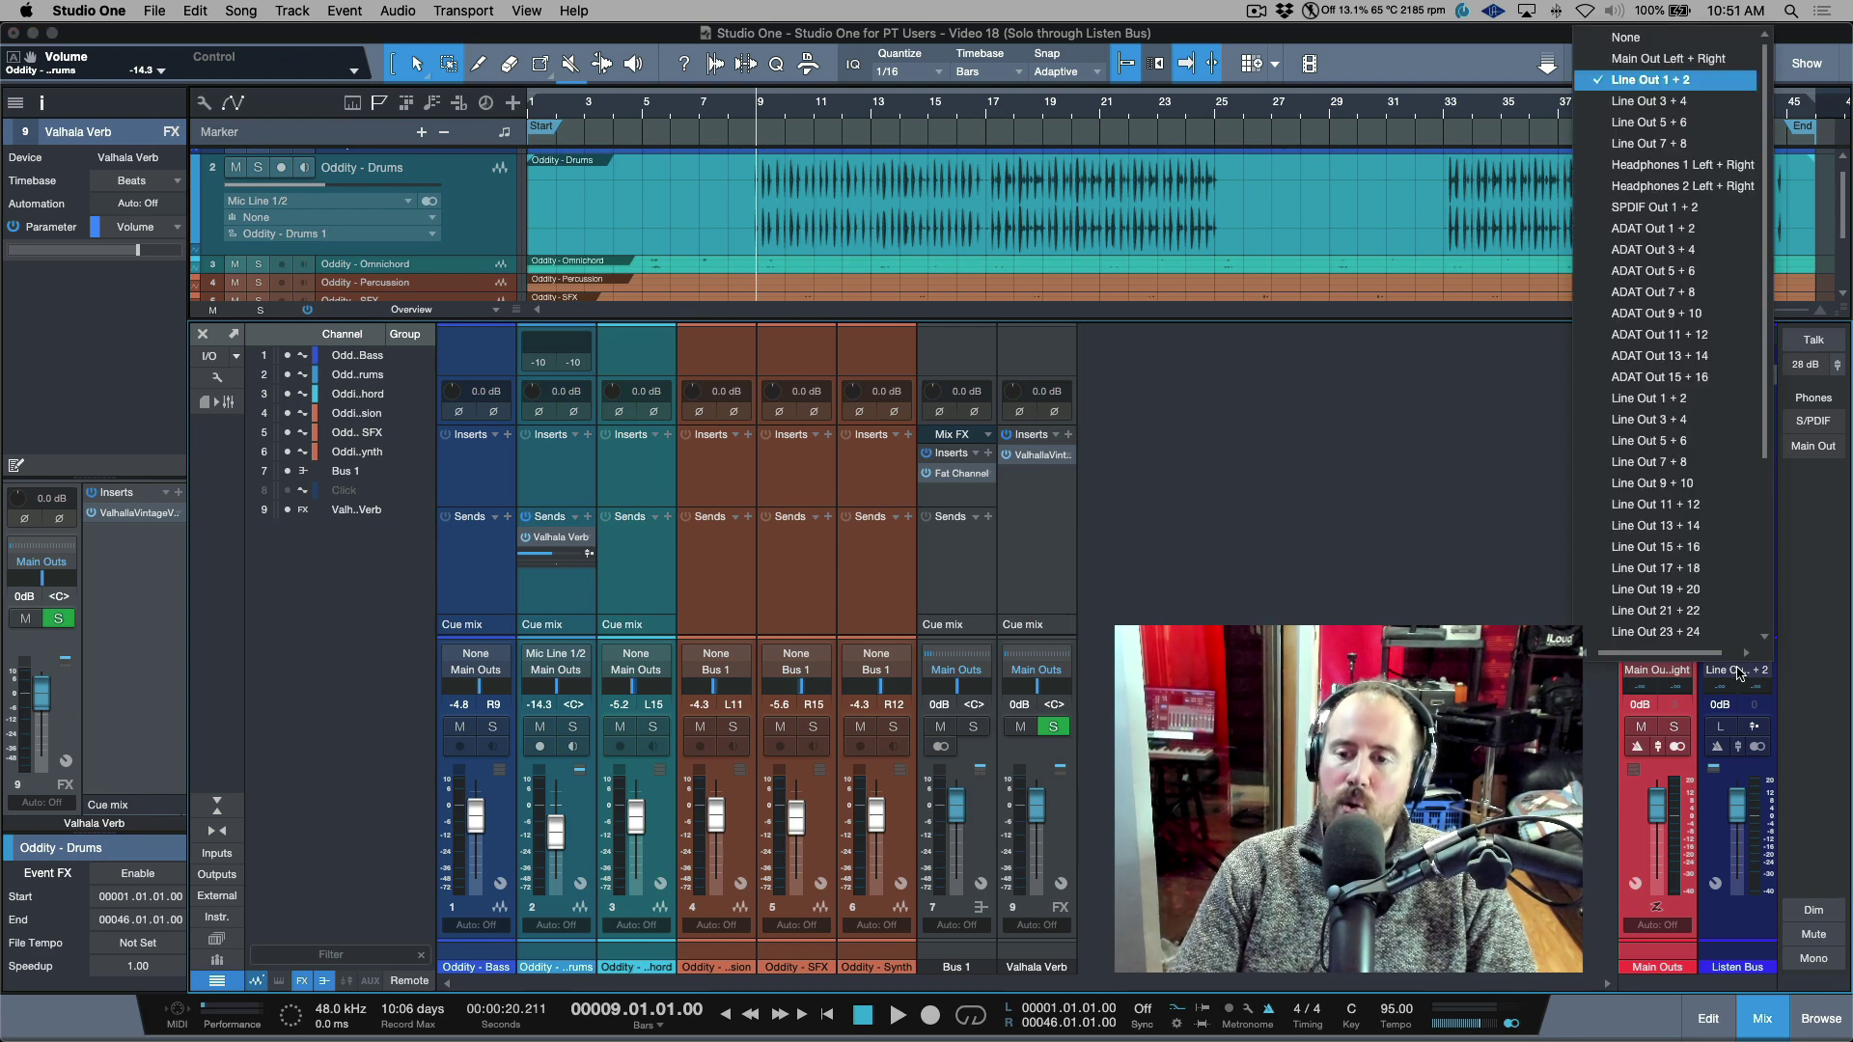
left_click(1689, 59)
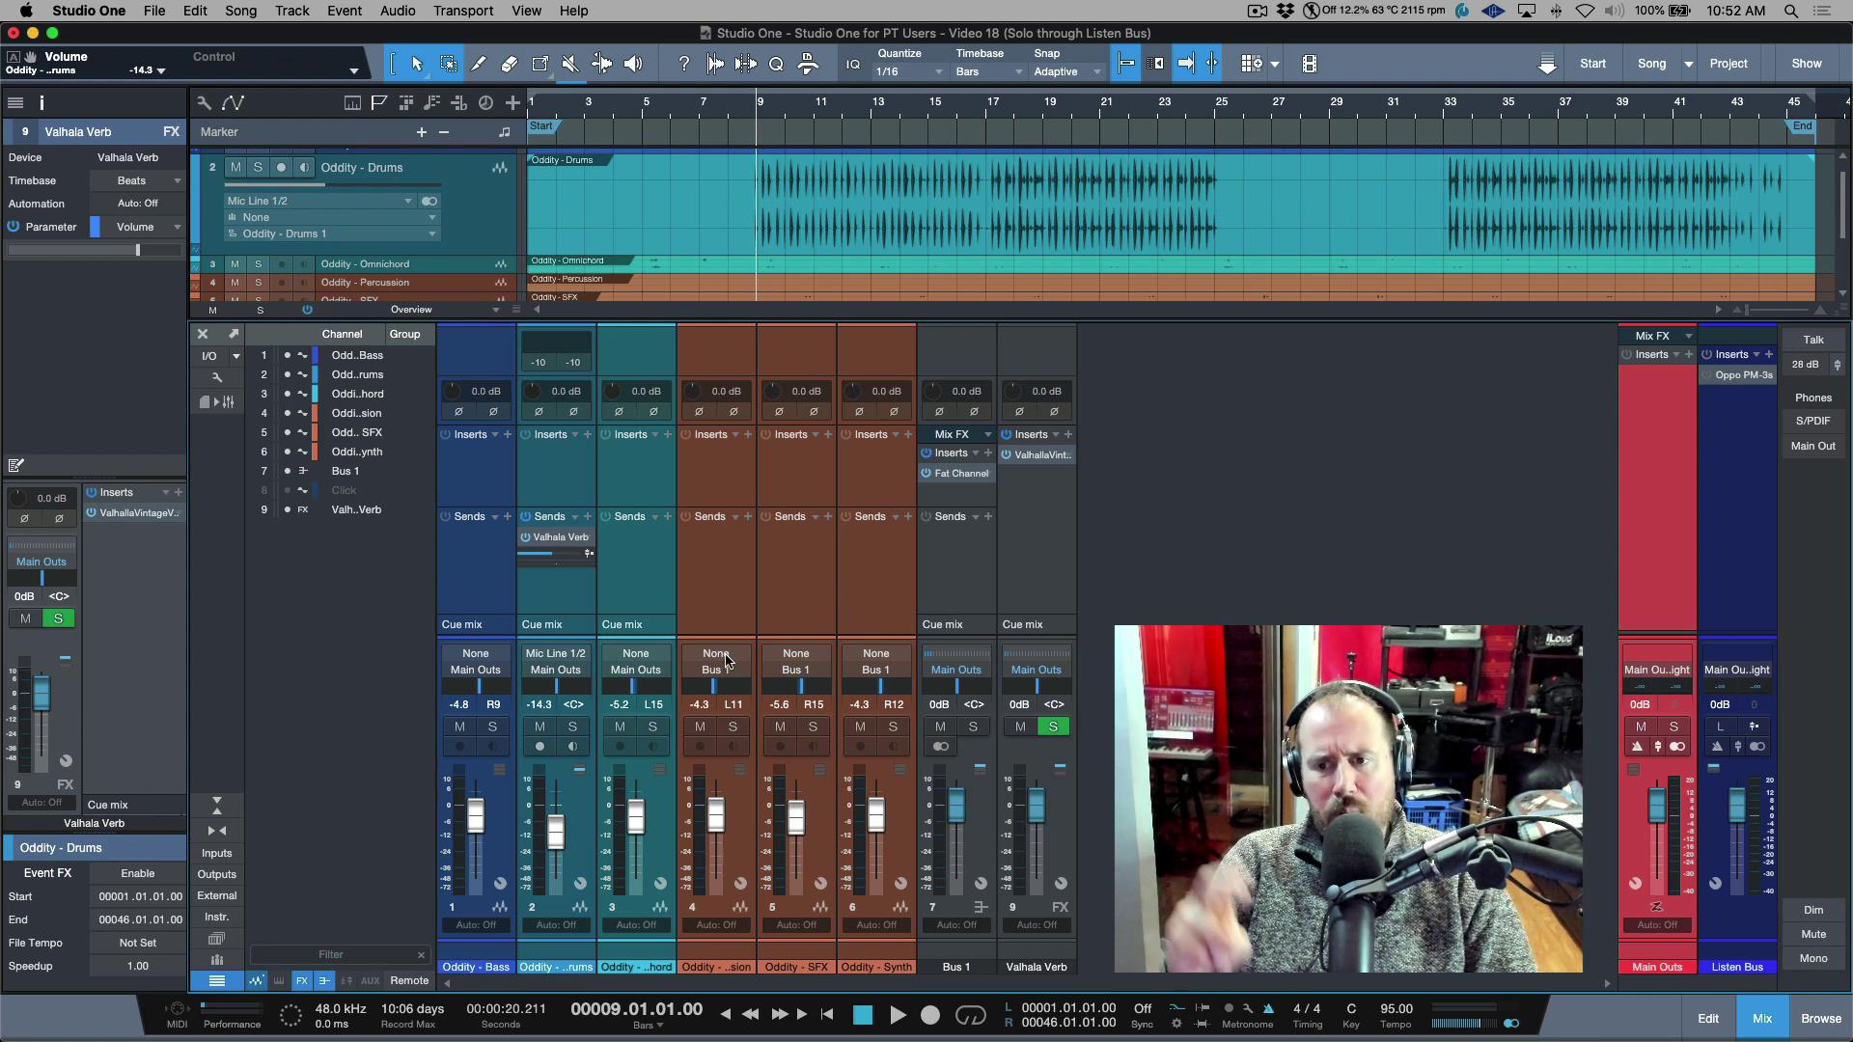
left_click(217, 378)
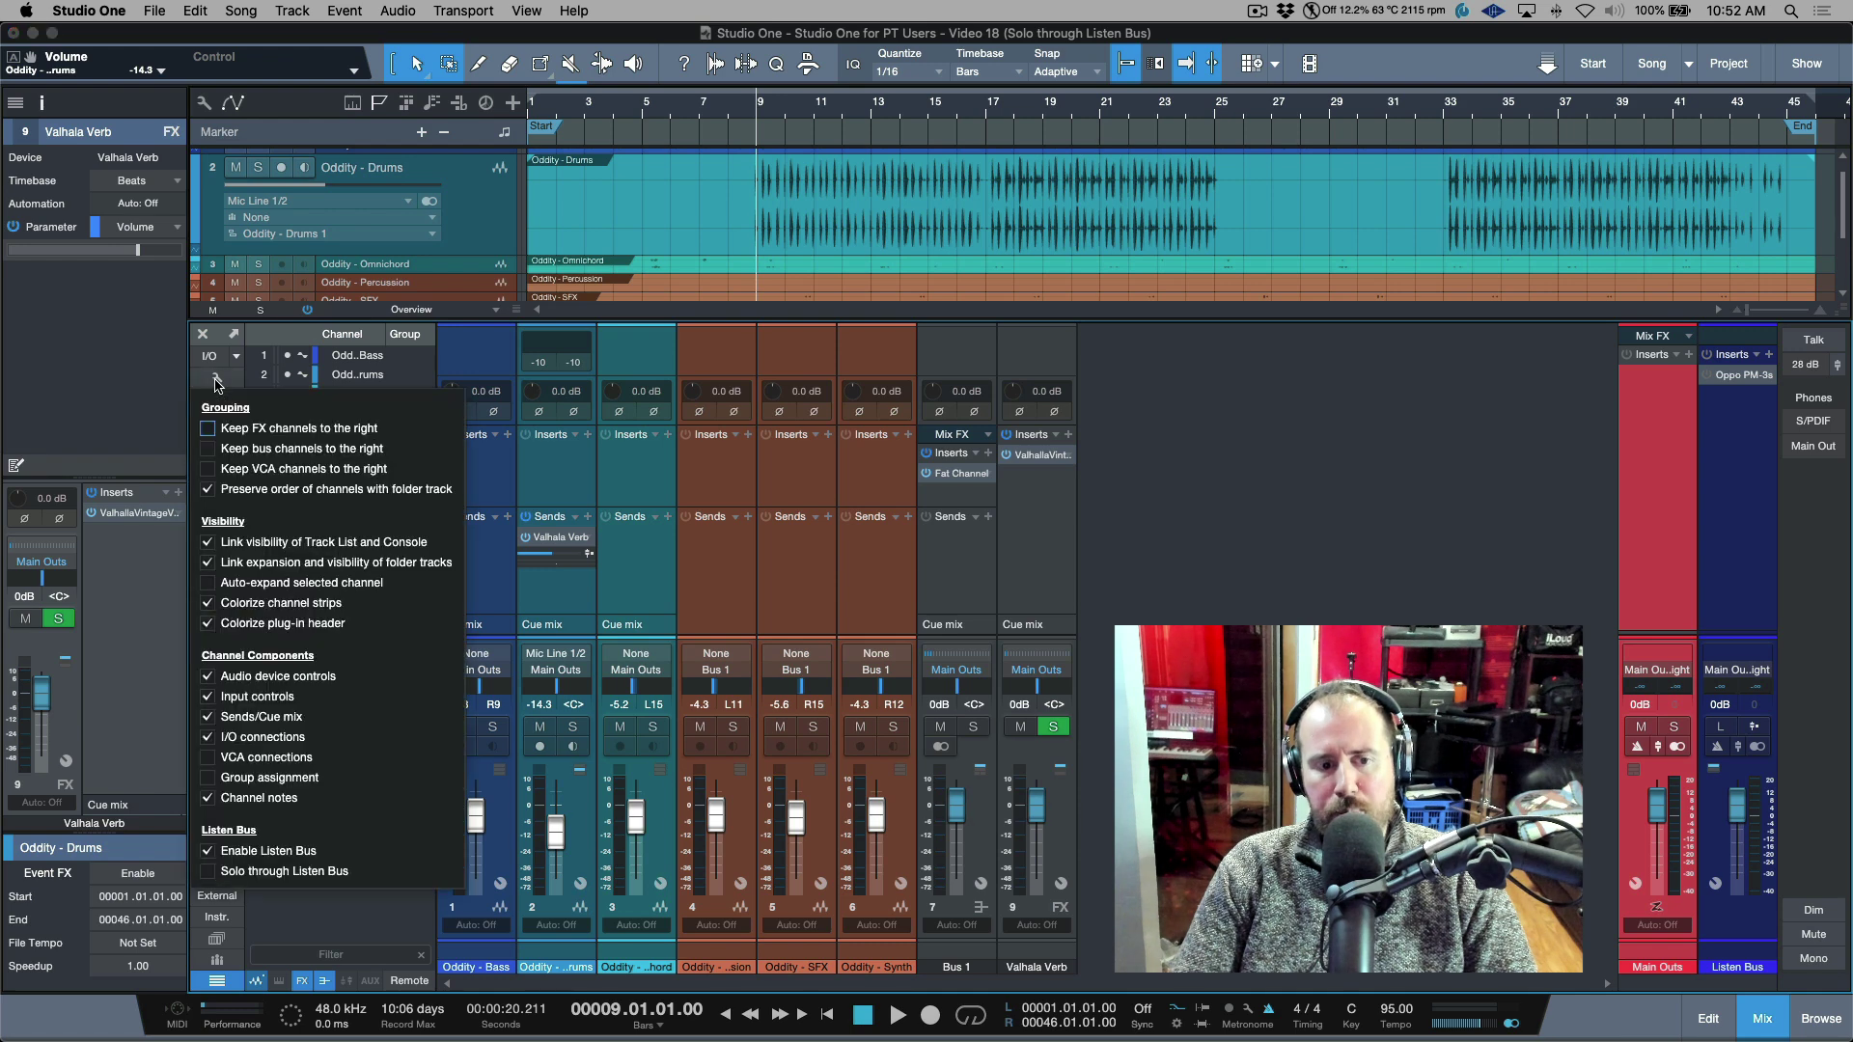
left_click(242, 870)
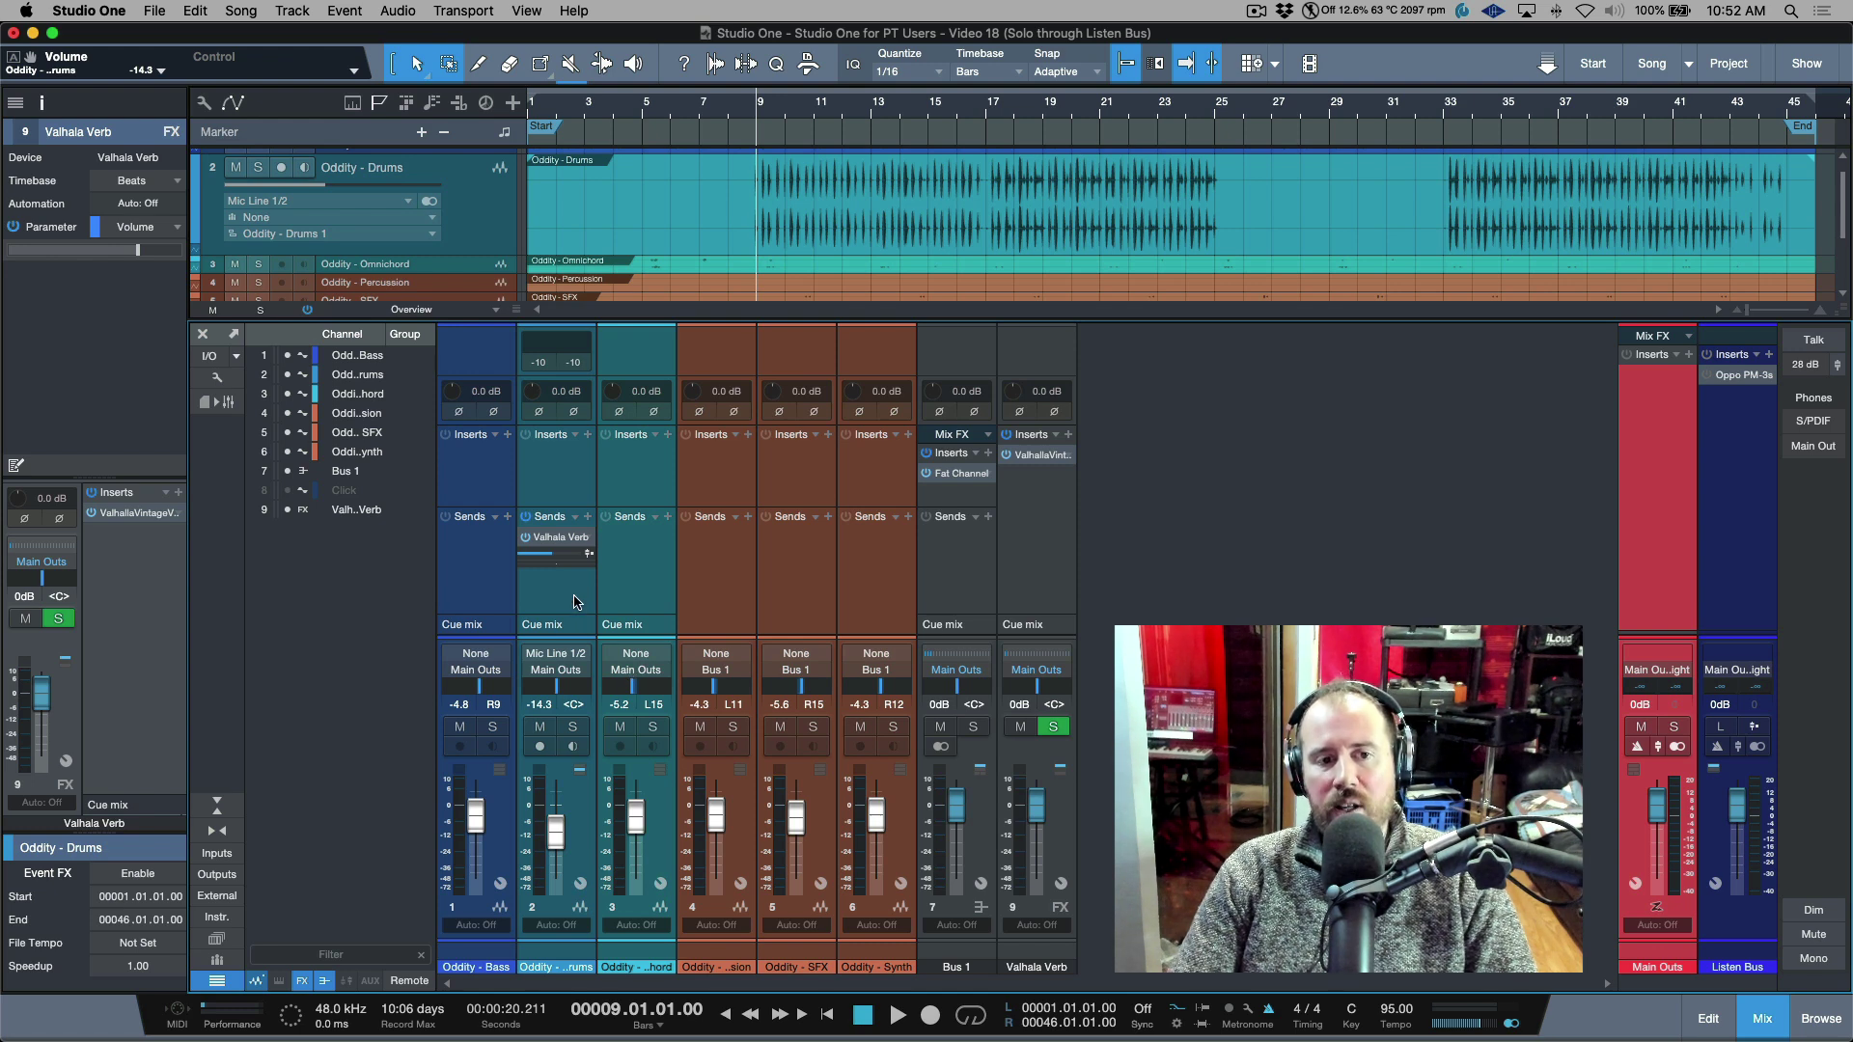
Solo the Oddity - Drums channel and start playback
left_click(217, 380)
left_click(858, 746)
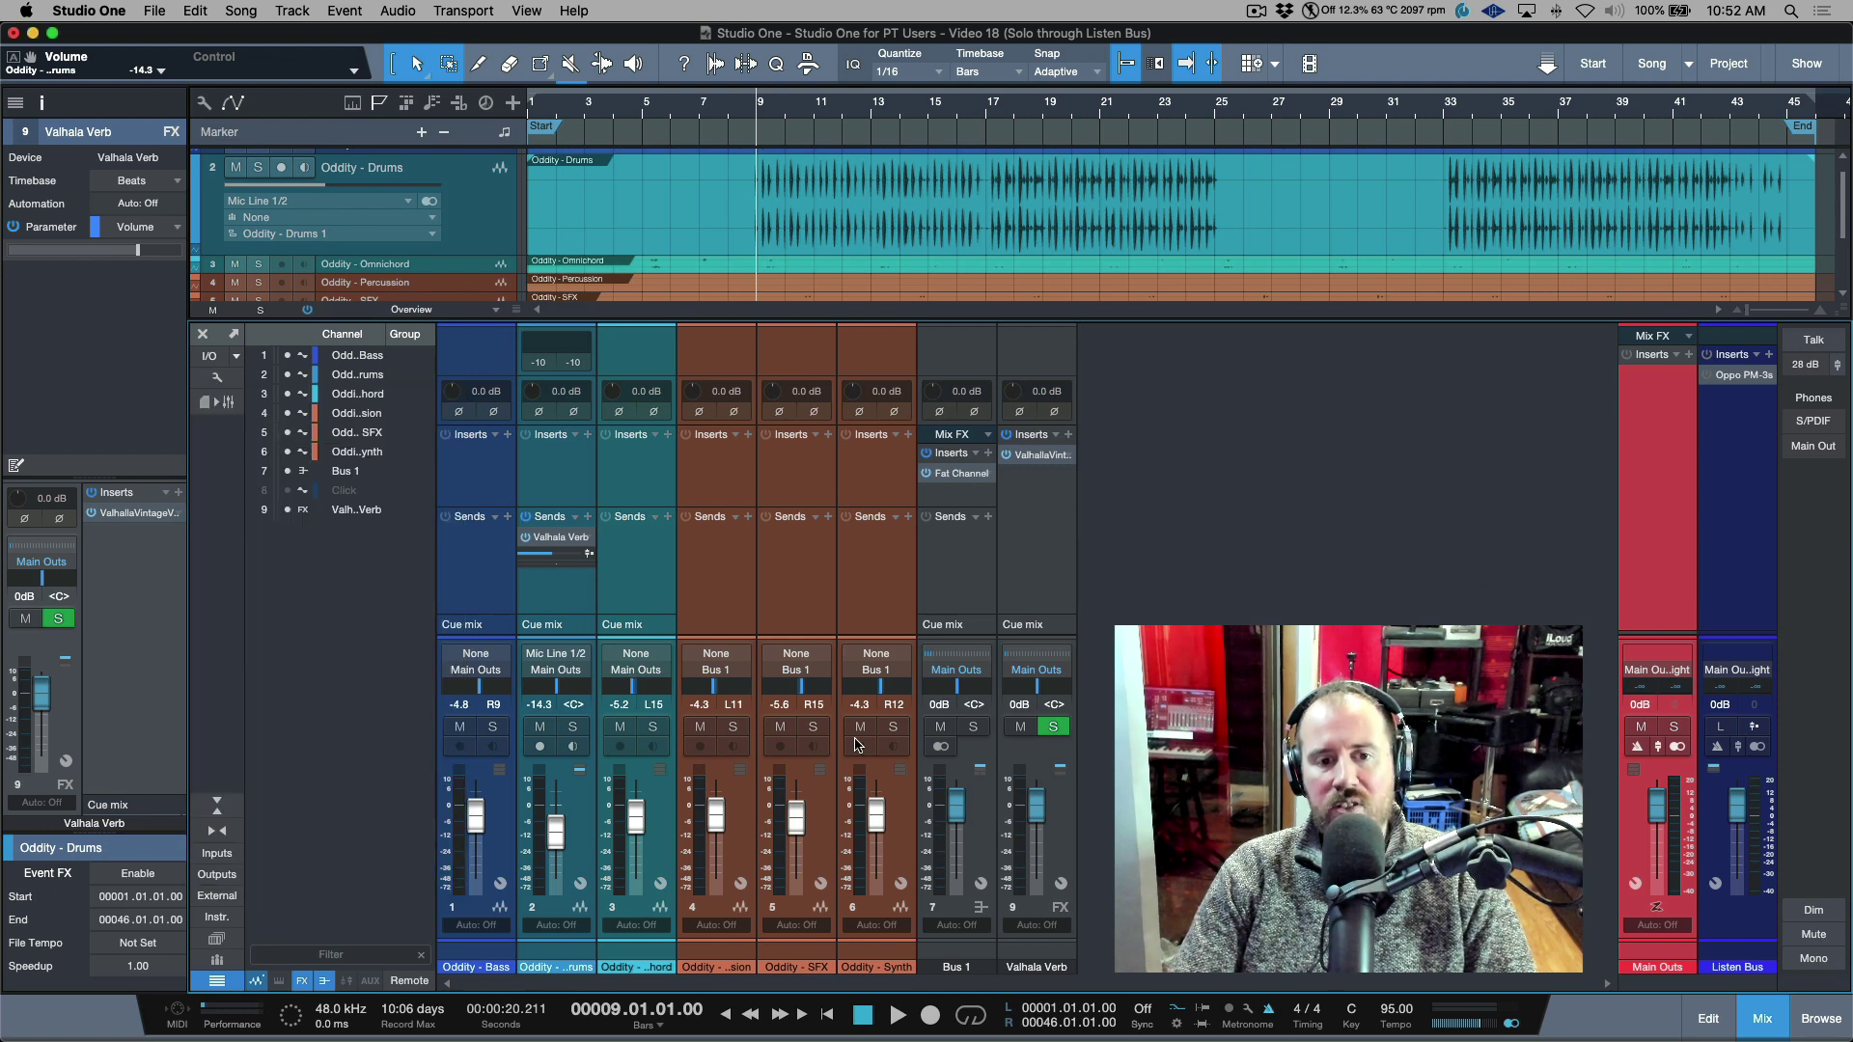
left_click(573, 728)
key("space")
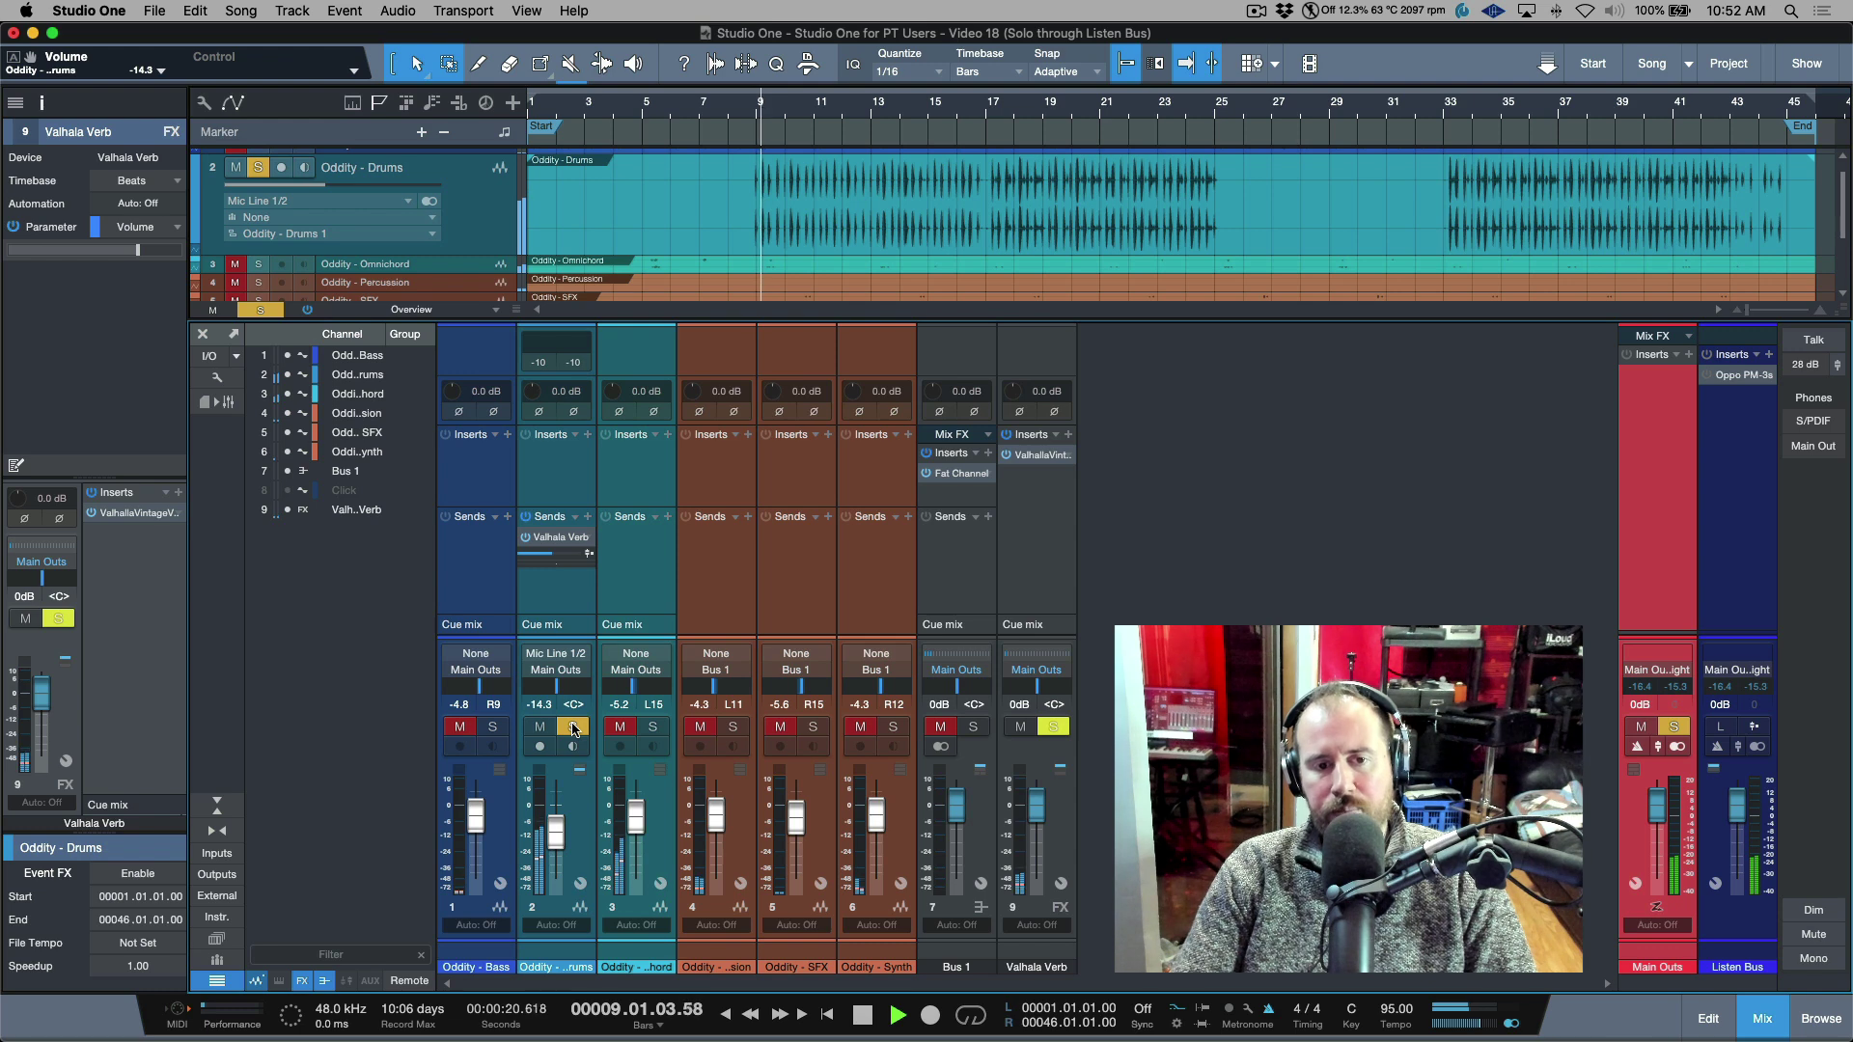
Add an empty FX channel, then delete FX 1 again
left_click(567, 588)
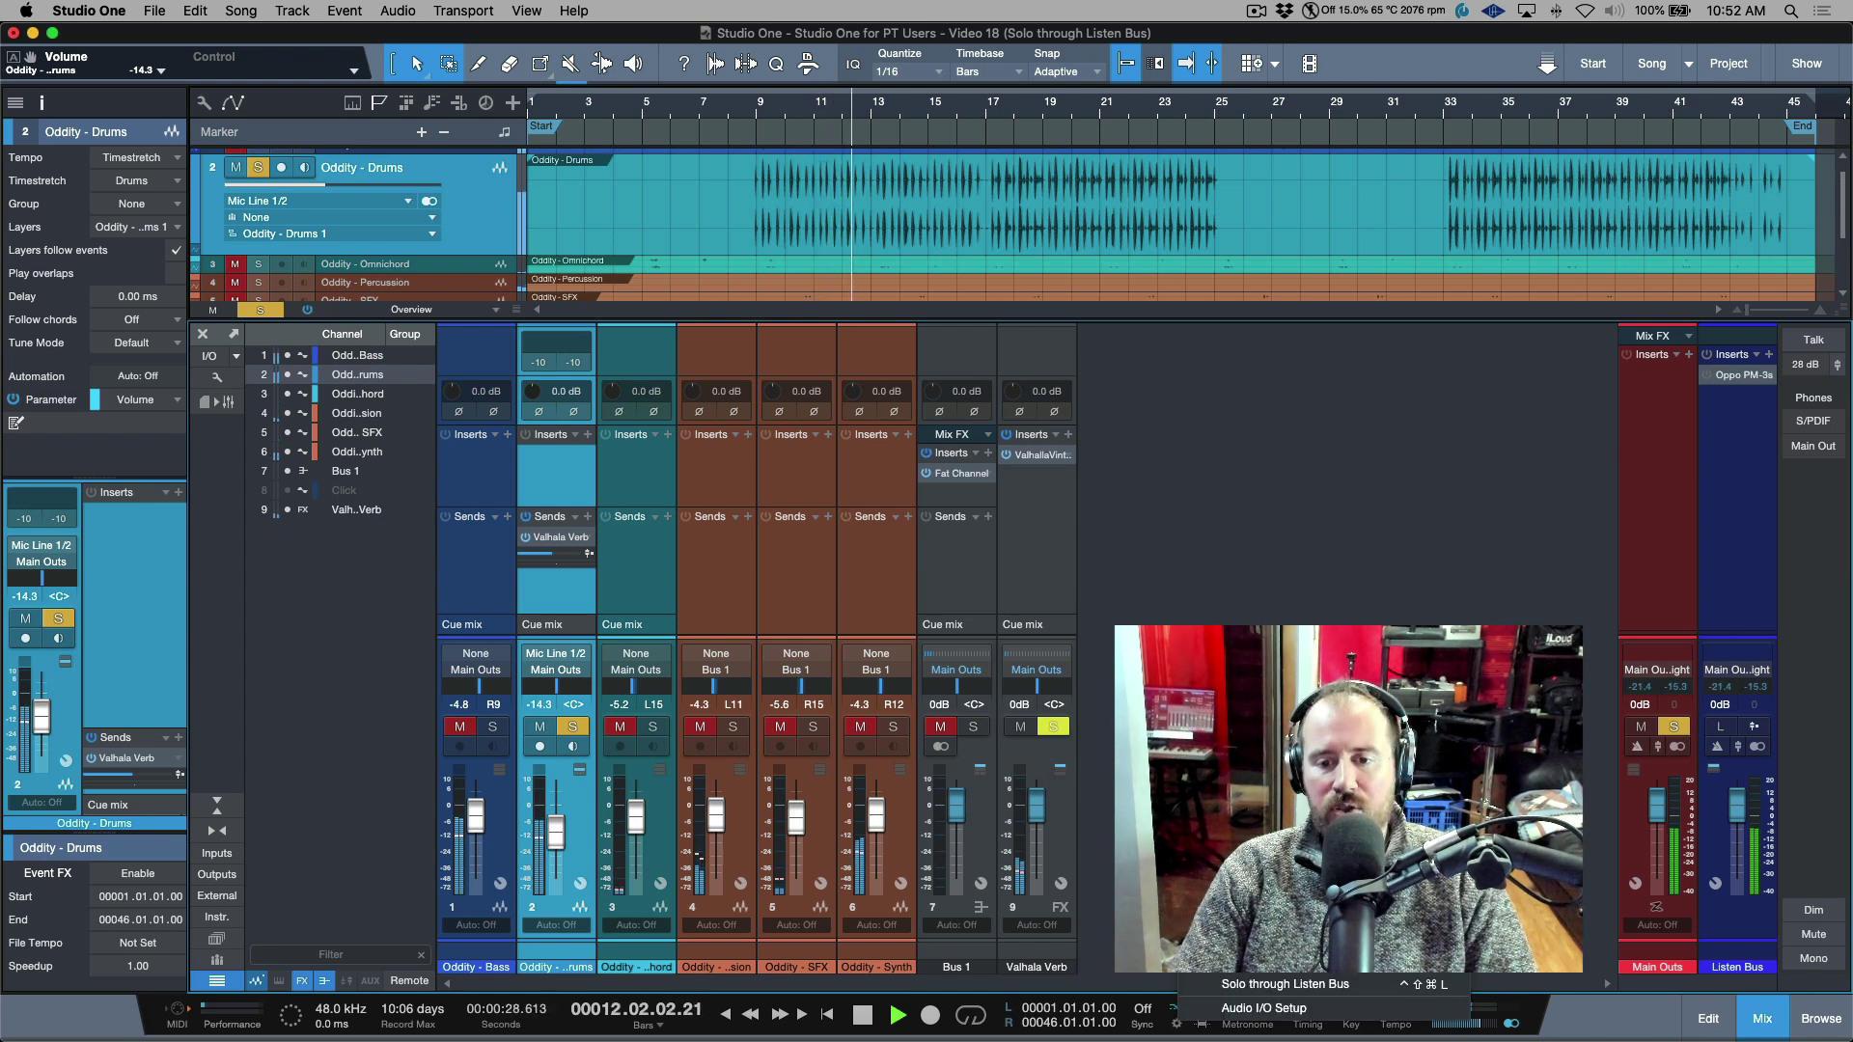
key("shift+t")
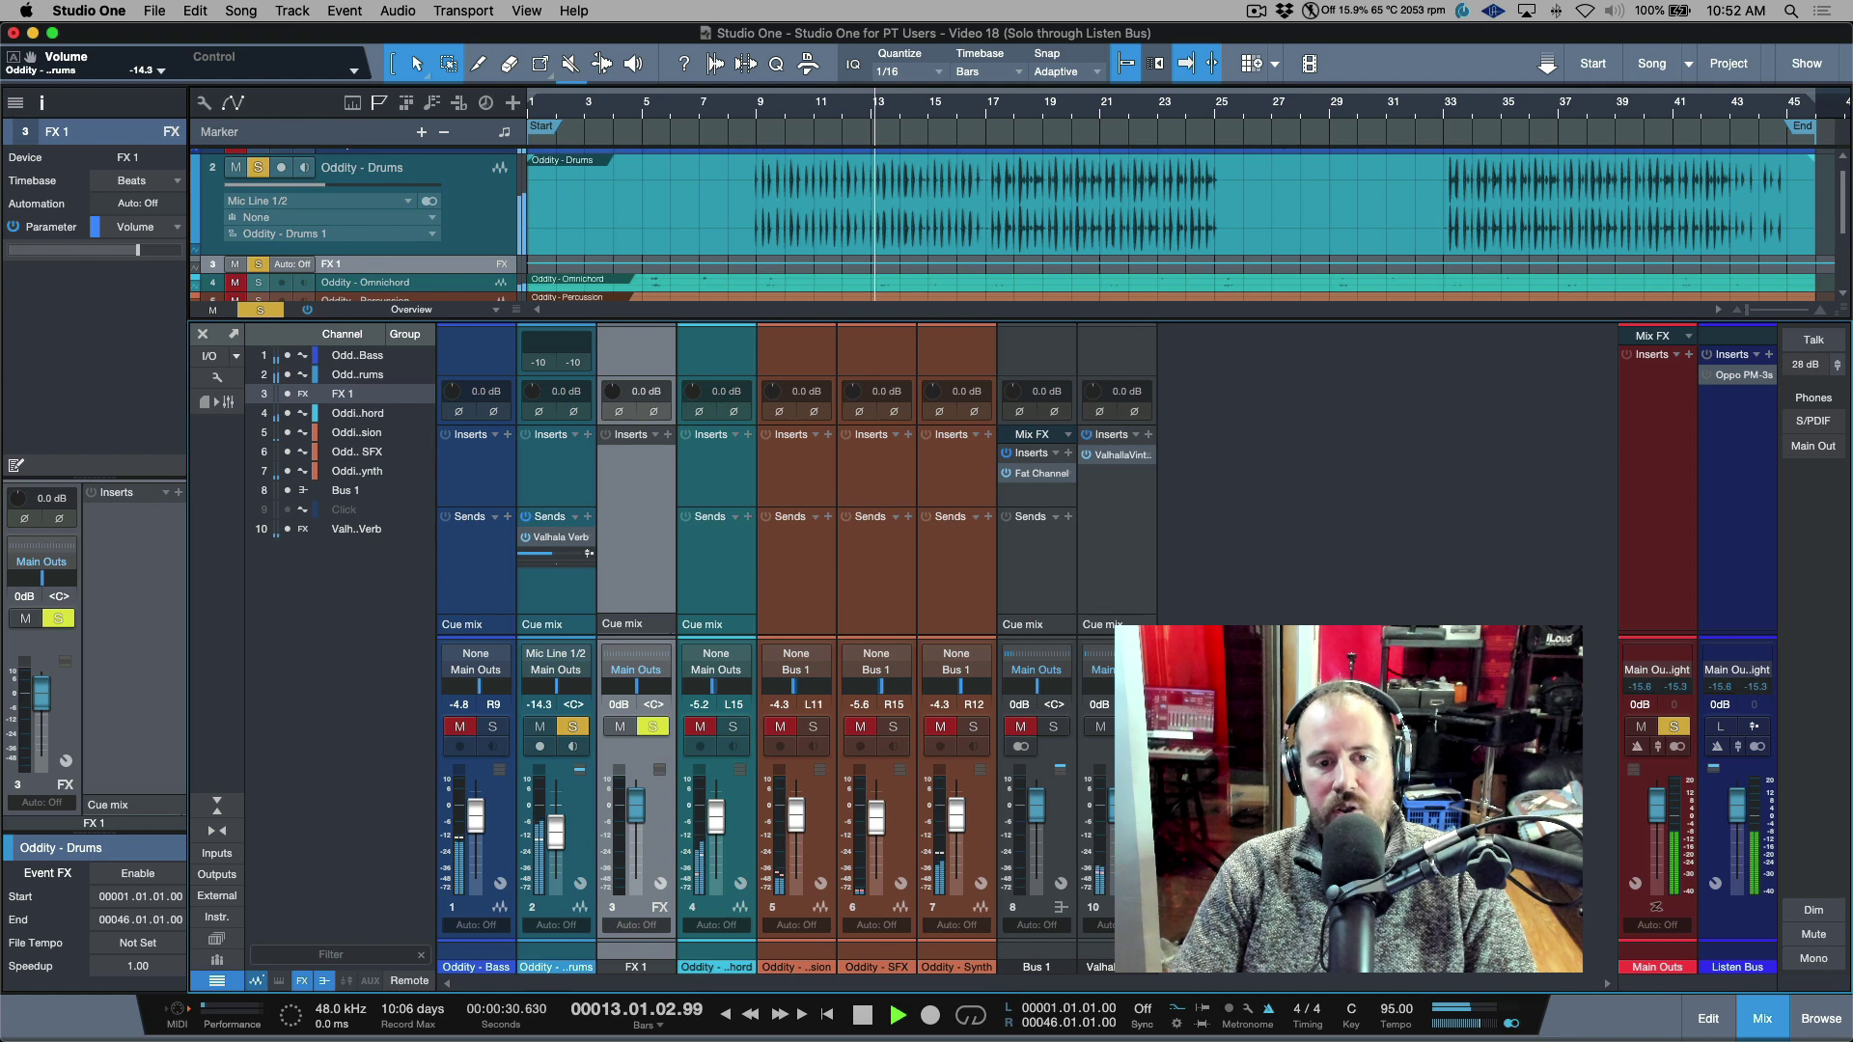
left_click_drag(647, 861, 1137, 827)
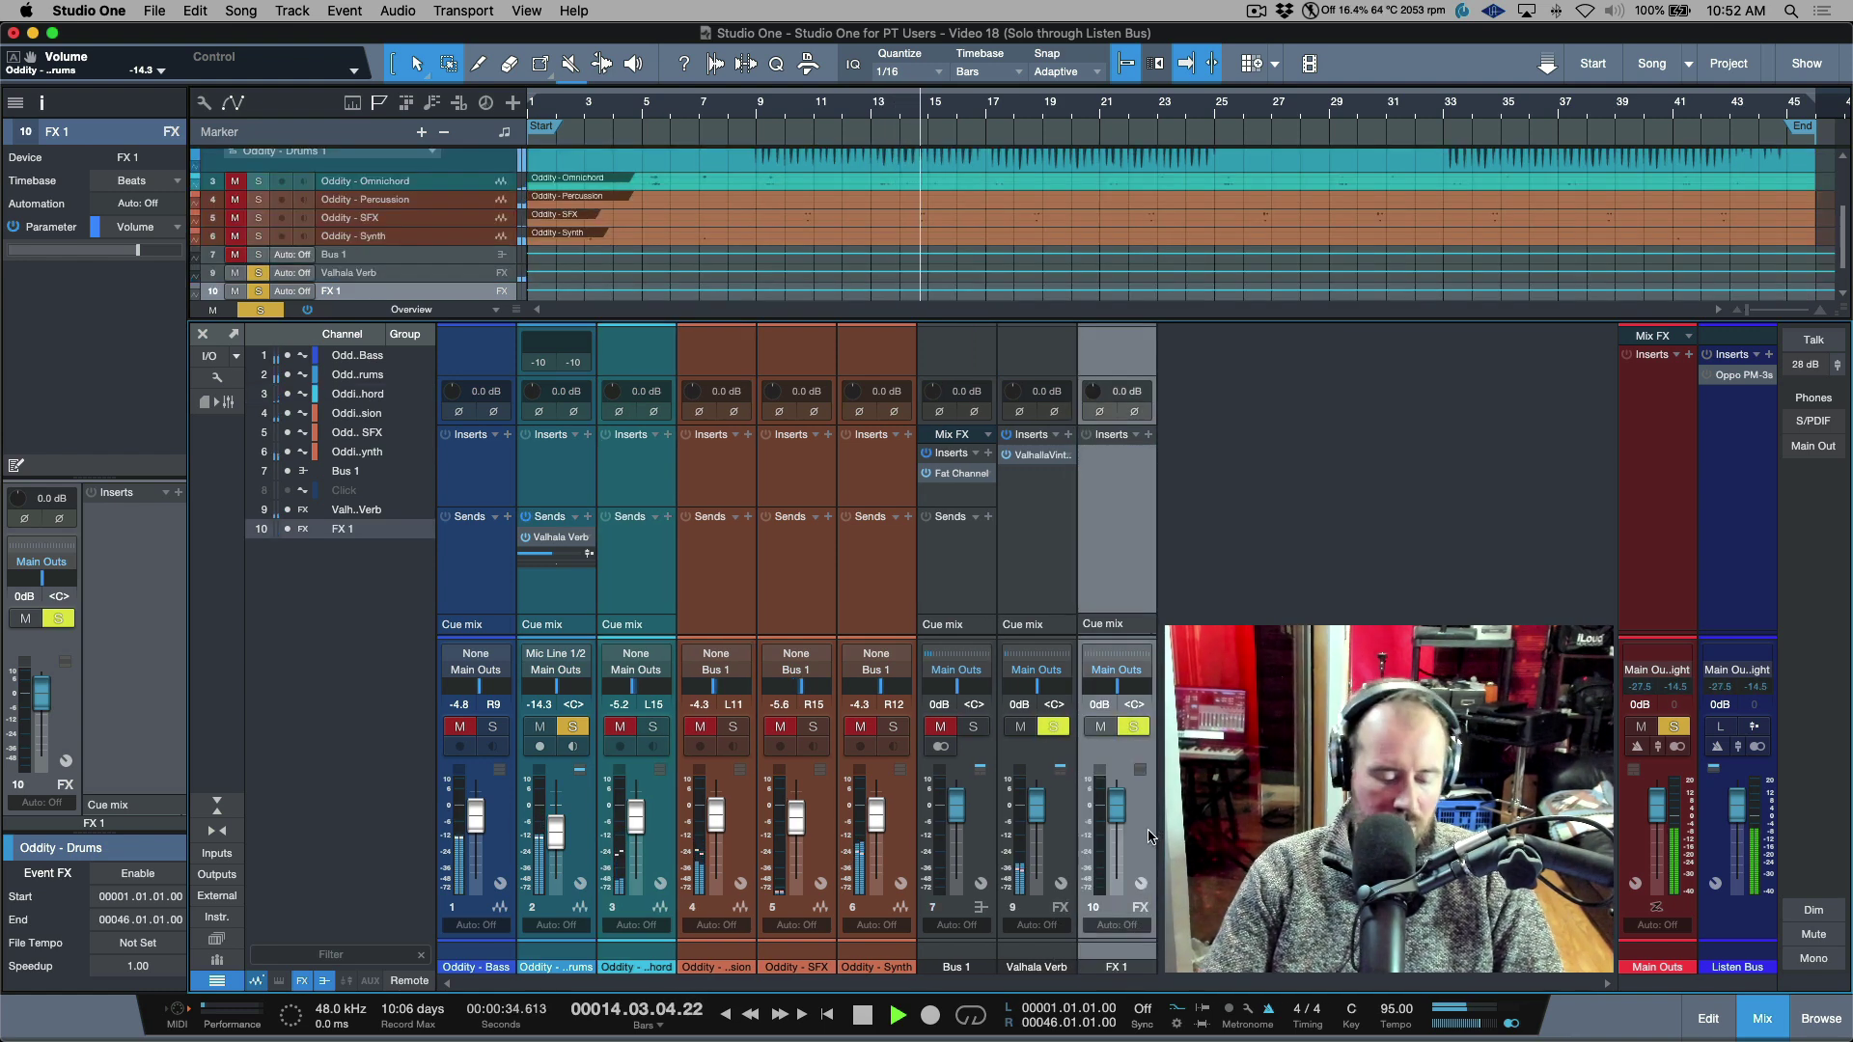
key("Delete")
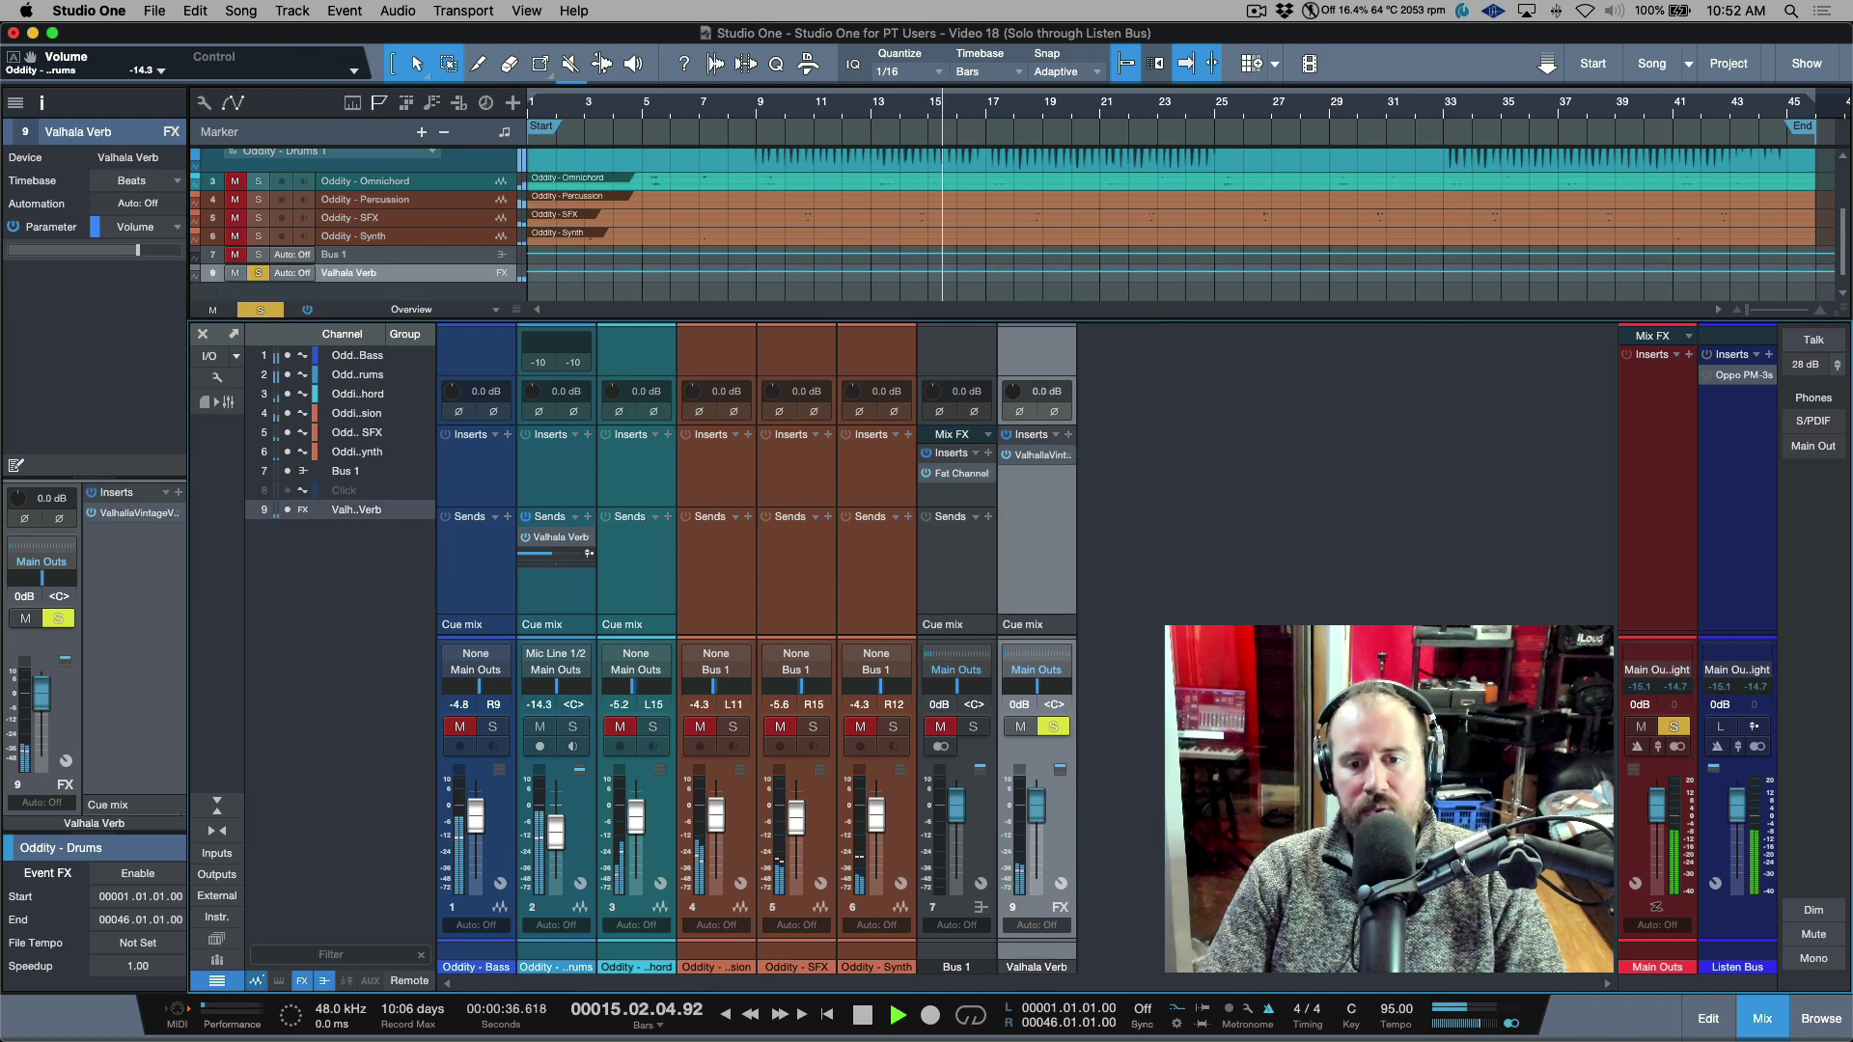
Stop playback and create Bus 2 fed by the Oddity - Drums channel
key("space")
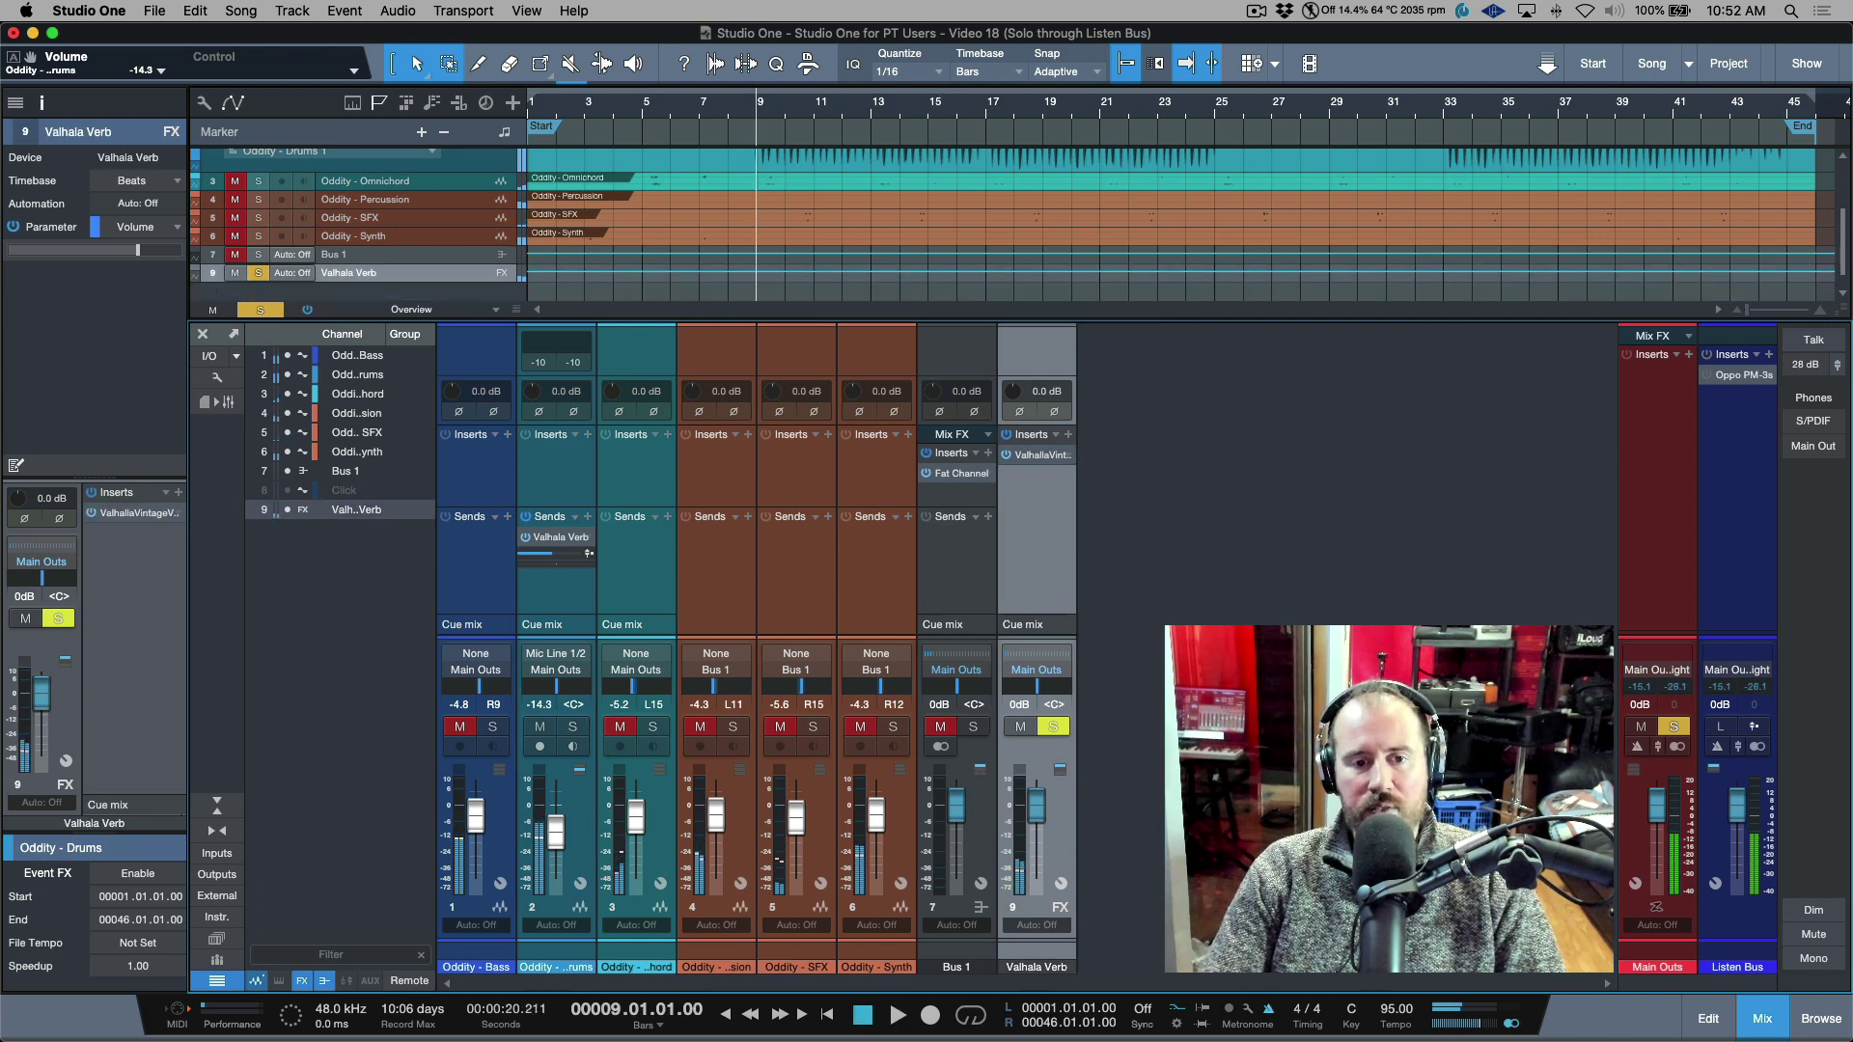
left_click(549, 591)
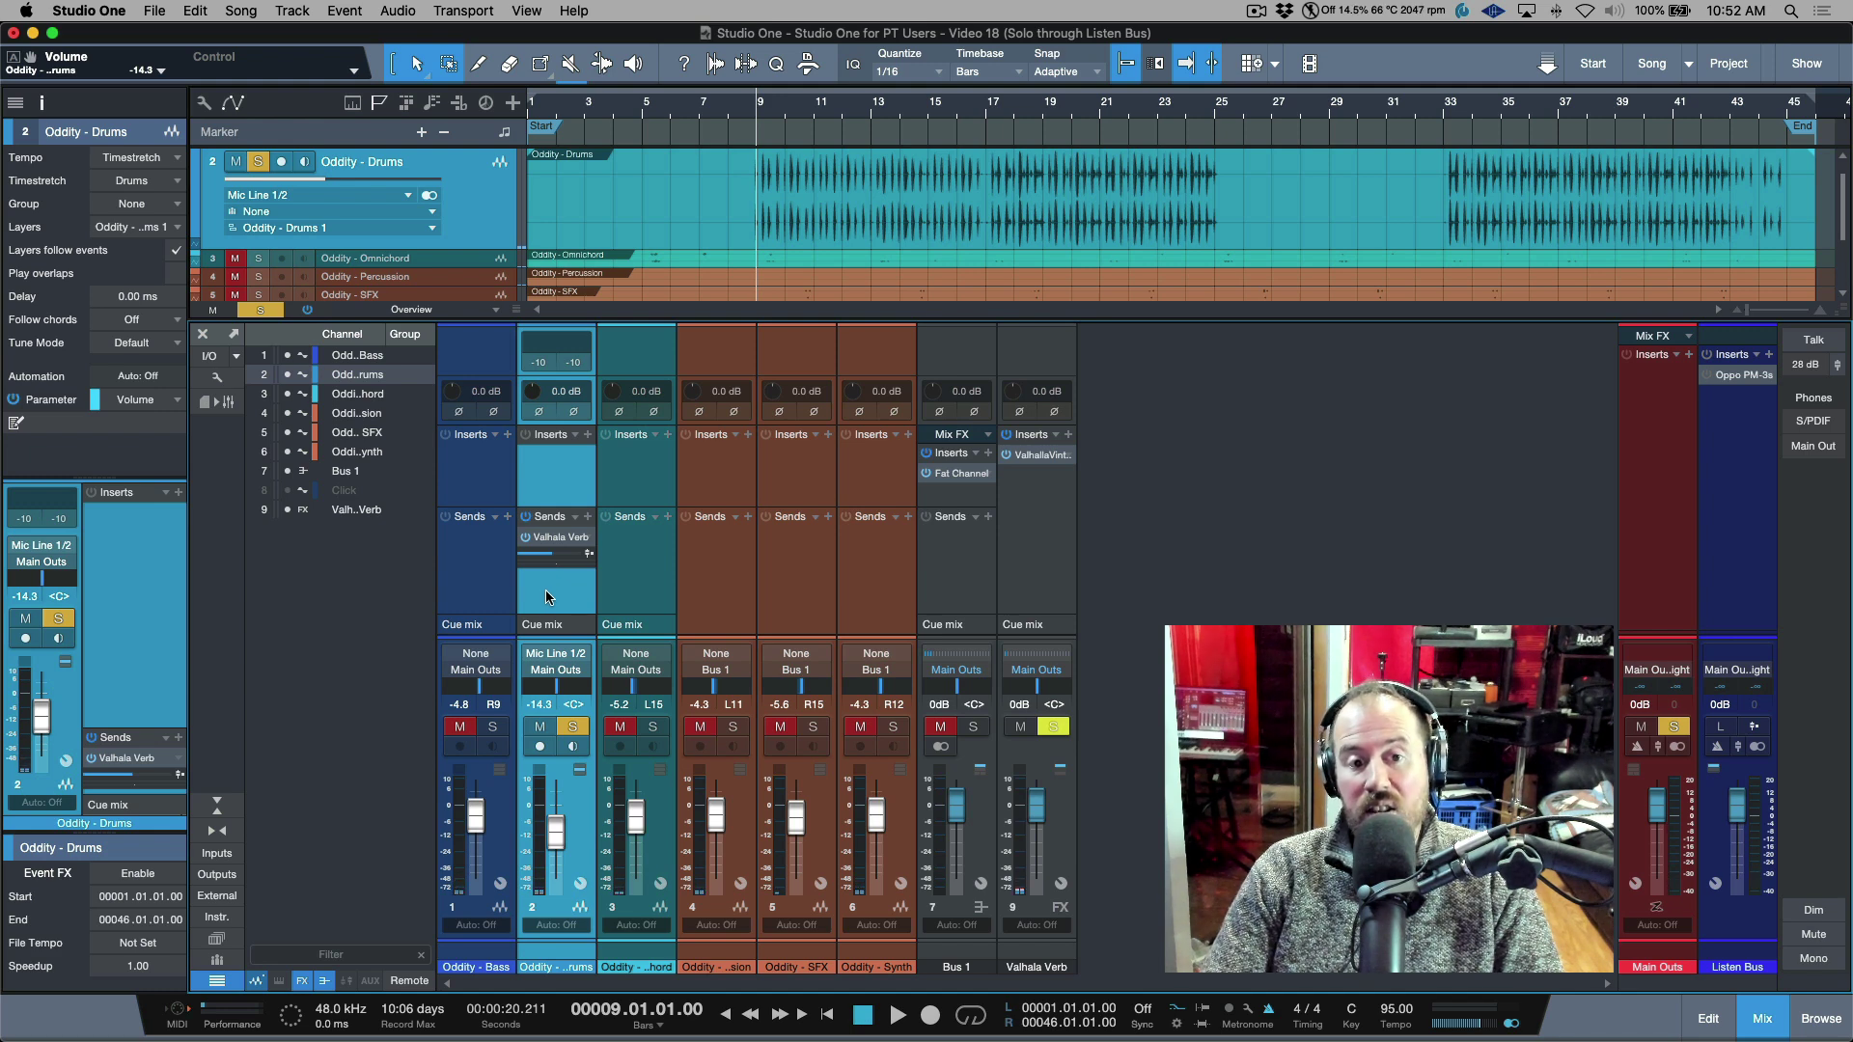
key("shift+b")
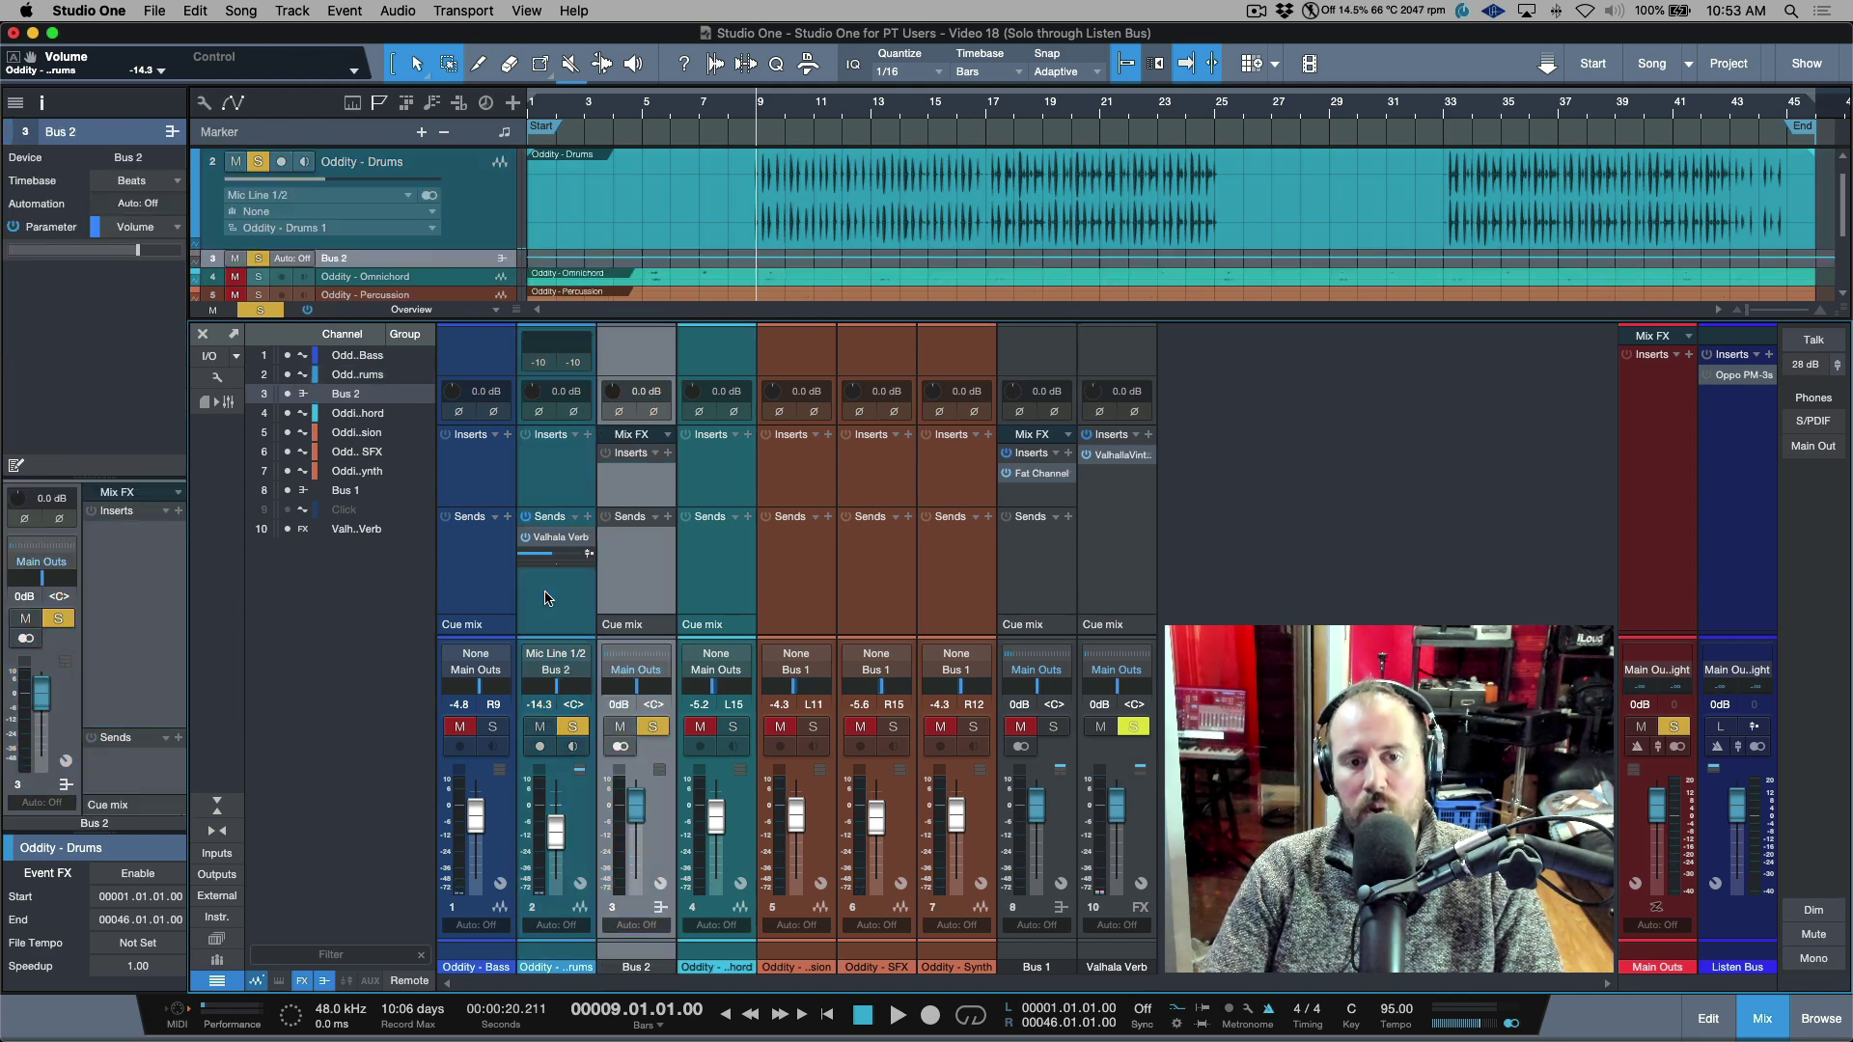
Insert Pro EQ on Bus 2 with a 48 dB/Oct low cut at 96.6 Hz
left_click(668, 453)
type("pro")
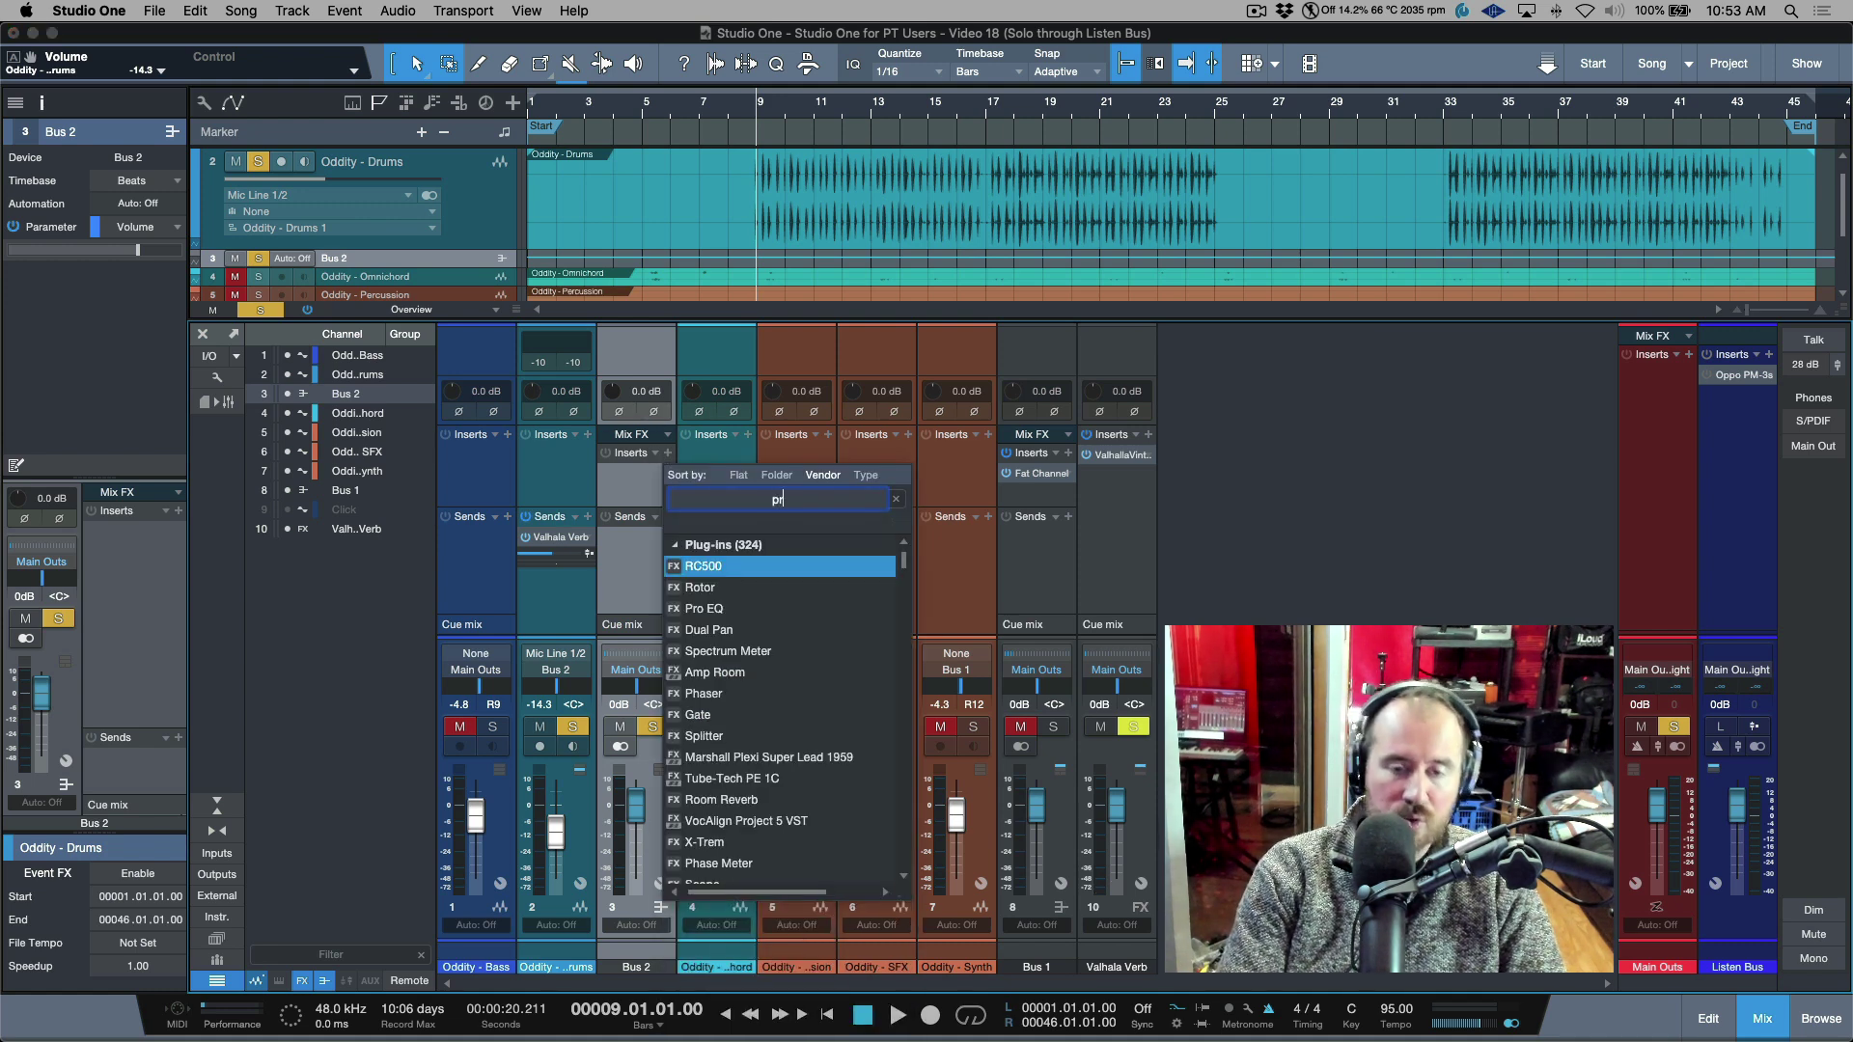
left_click(726, 568)
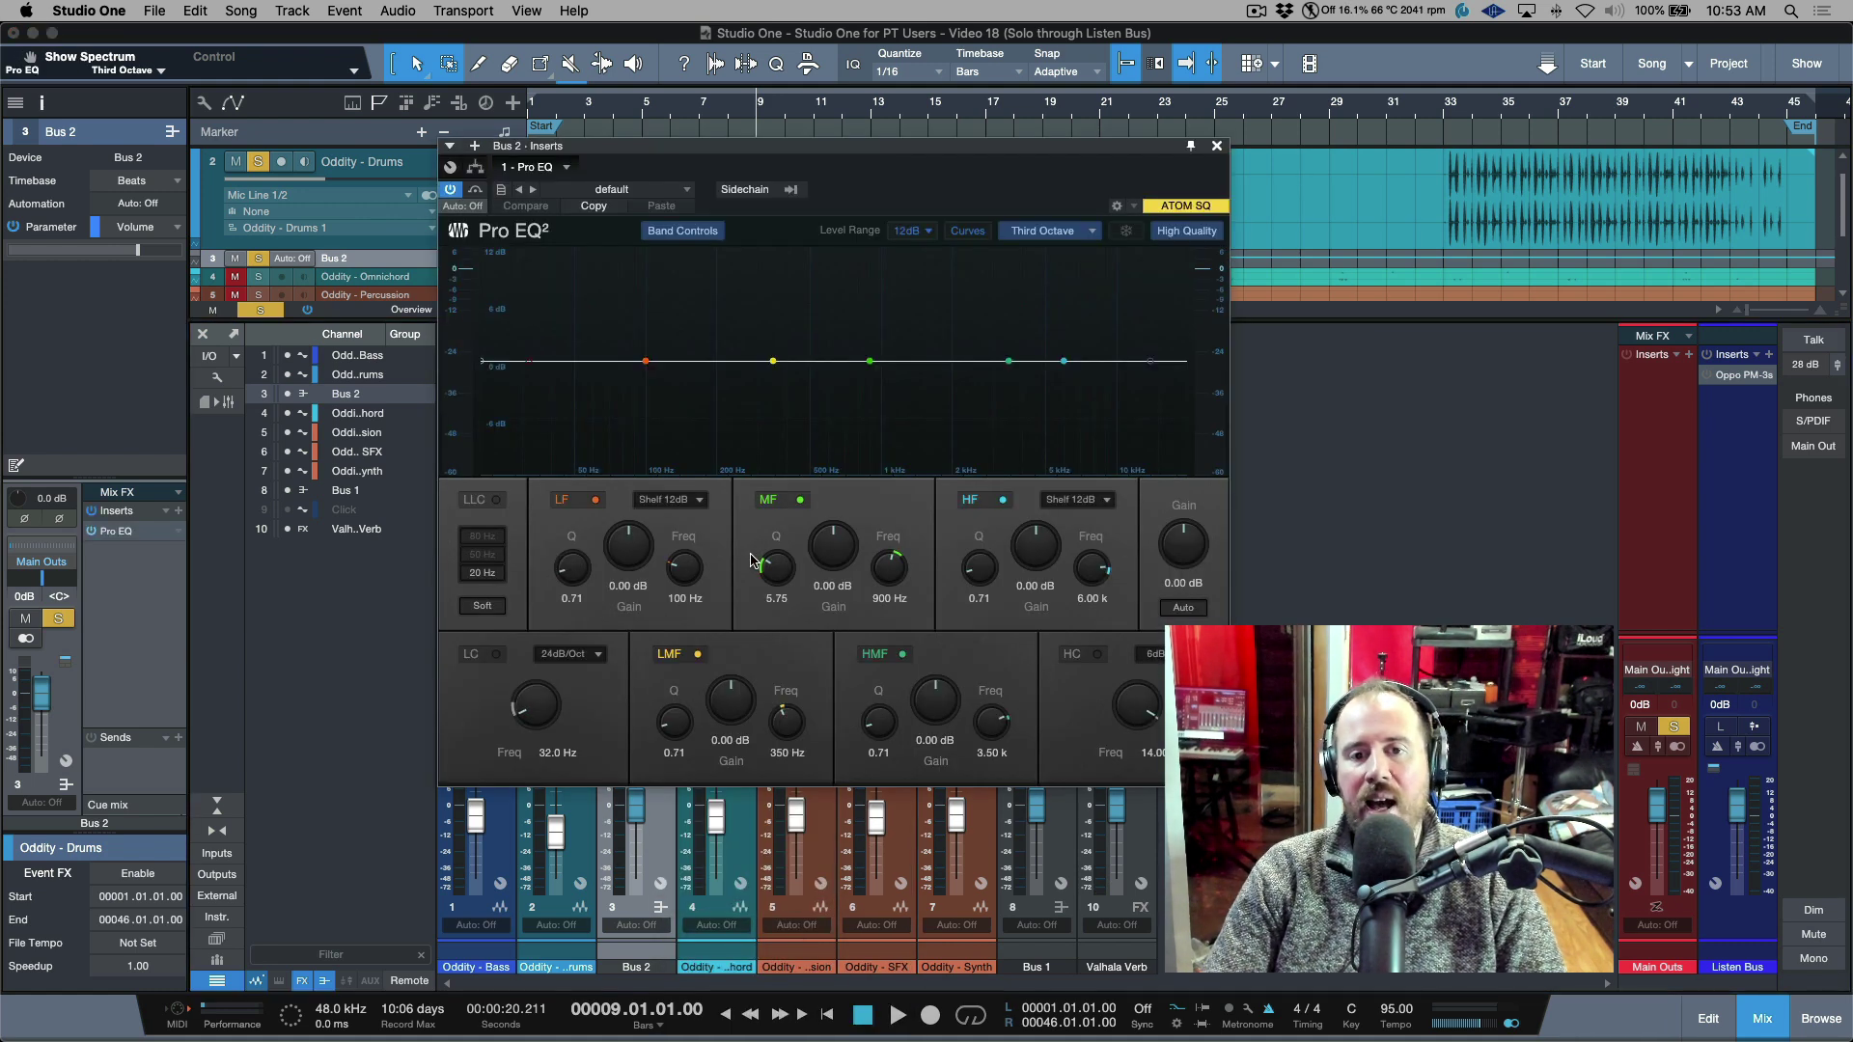
left_click(604, 655)
left_click(596, 762)
mouse_move(531, 709)
left_mouse_down()
mouse_move(504, 668)
mouse_move(534, 678)
left_mouse_up()
left_click(497, 655)
Add a 36 dB high cut at 2.76 kHz, close the EQ and resume playback
left_click(1153, 654)
left_click(1151, 765)
left_click(1098, 654)
left_click_drag(1127, 699, 1137, 735)
left_click(1217, 147)
key("space")
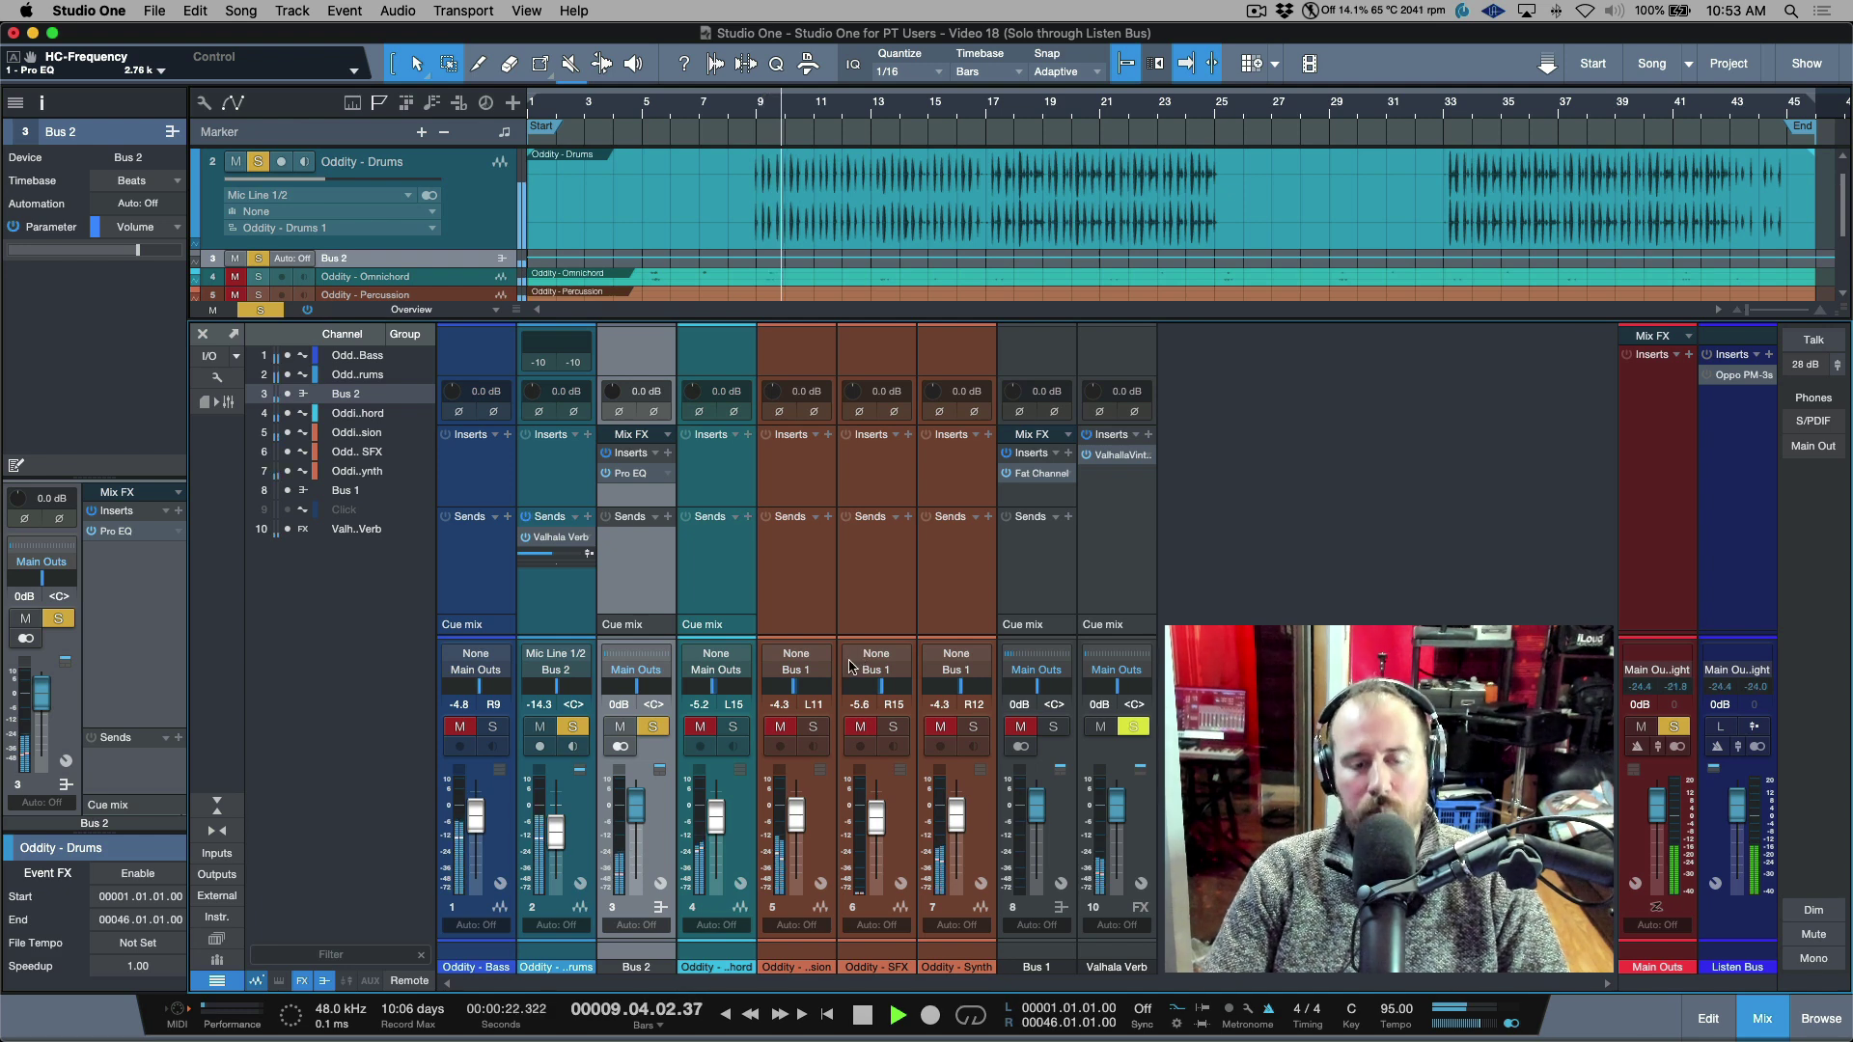
left_click(567, 603)
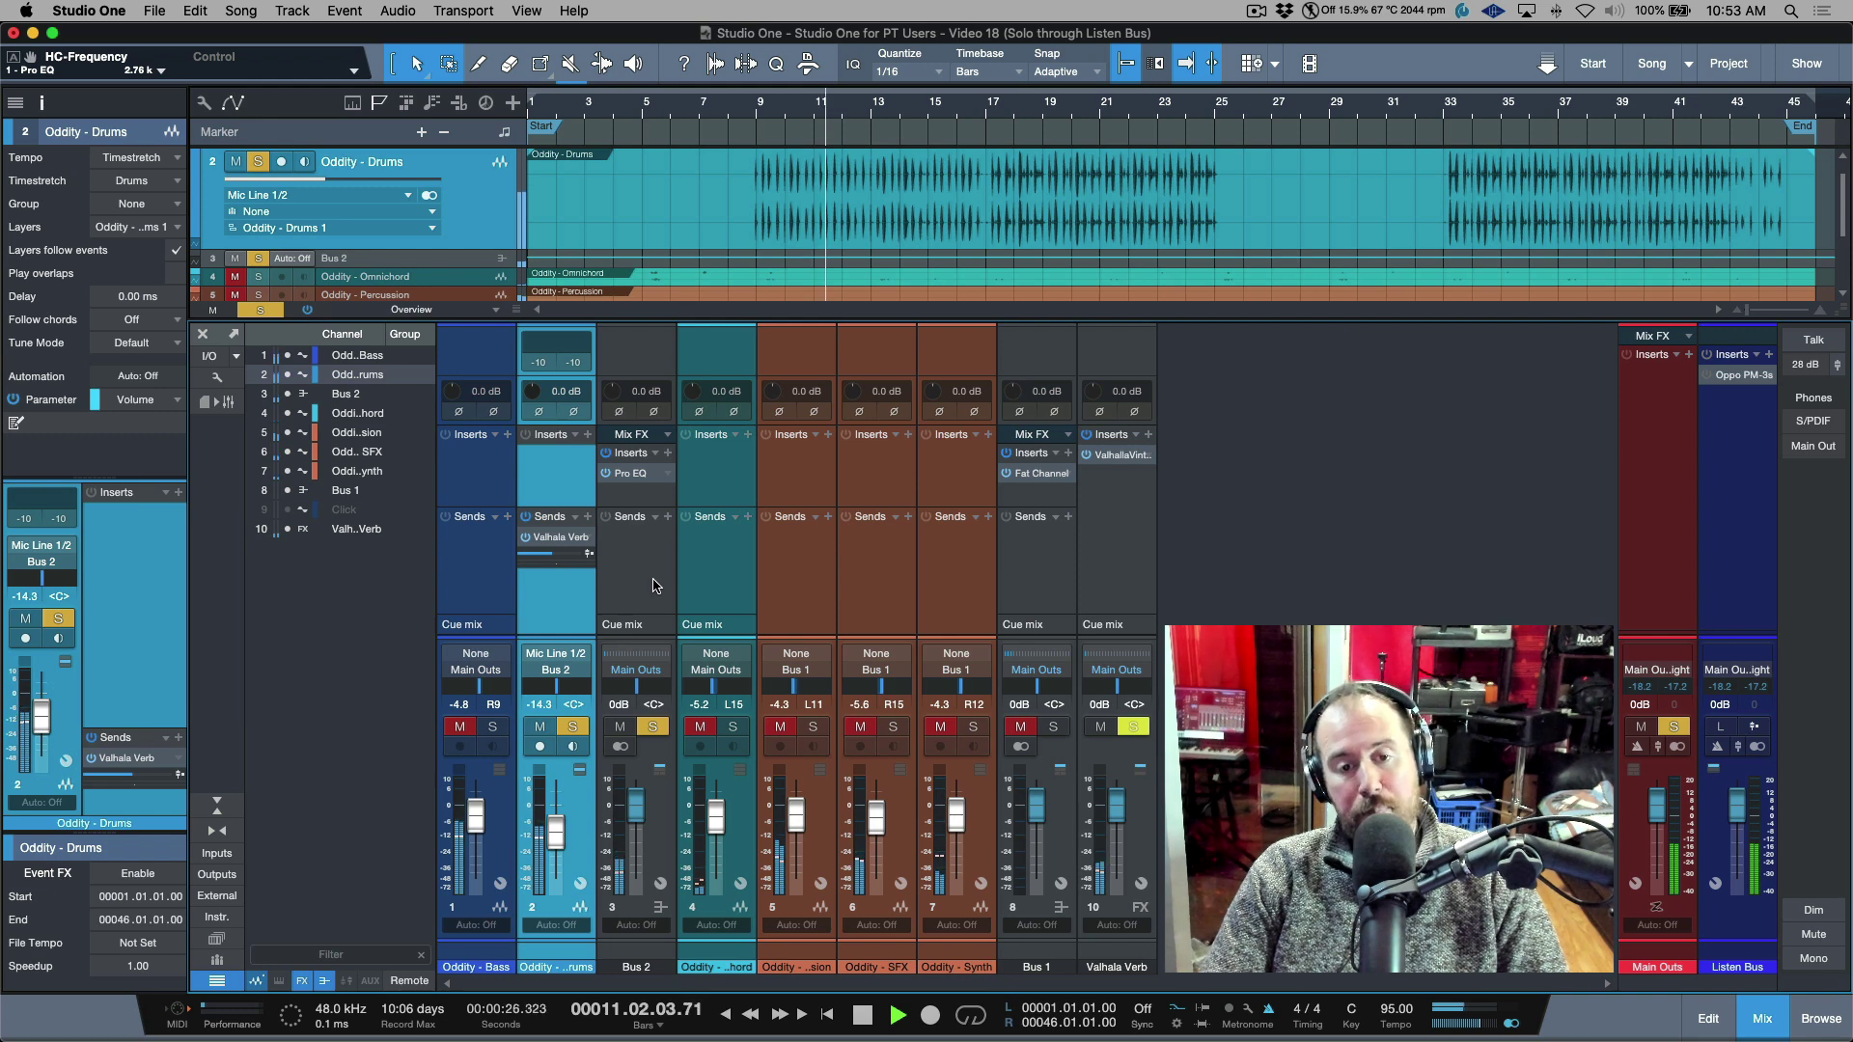
left_click(640, 479)
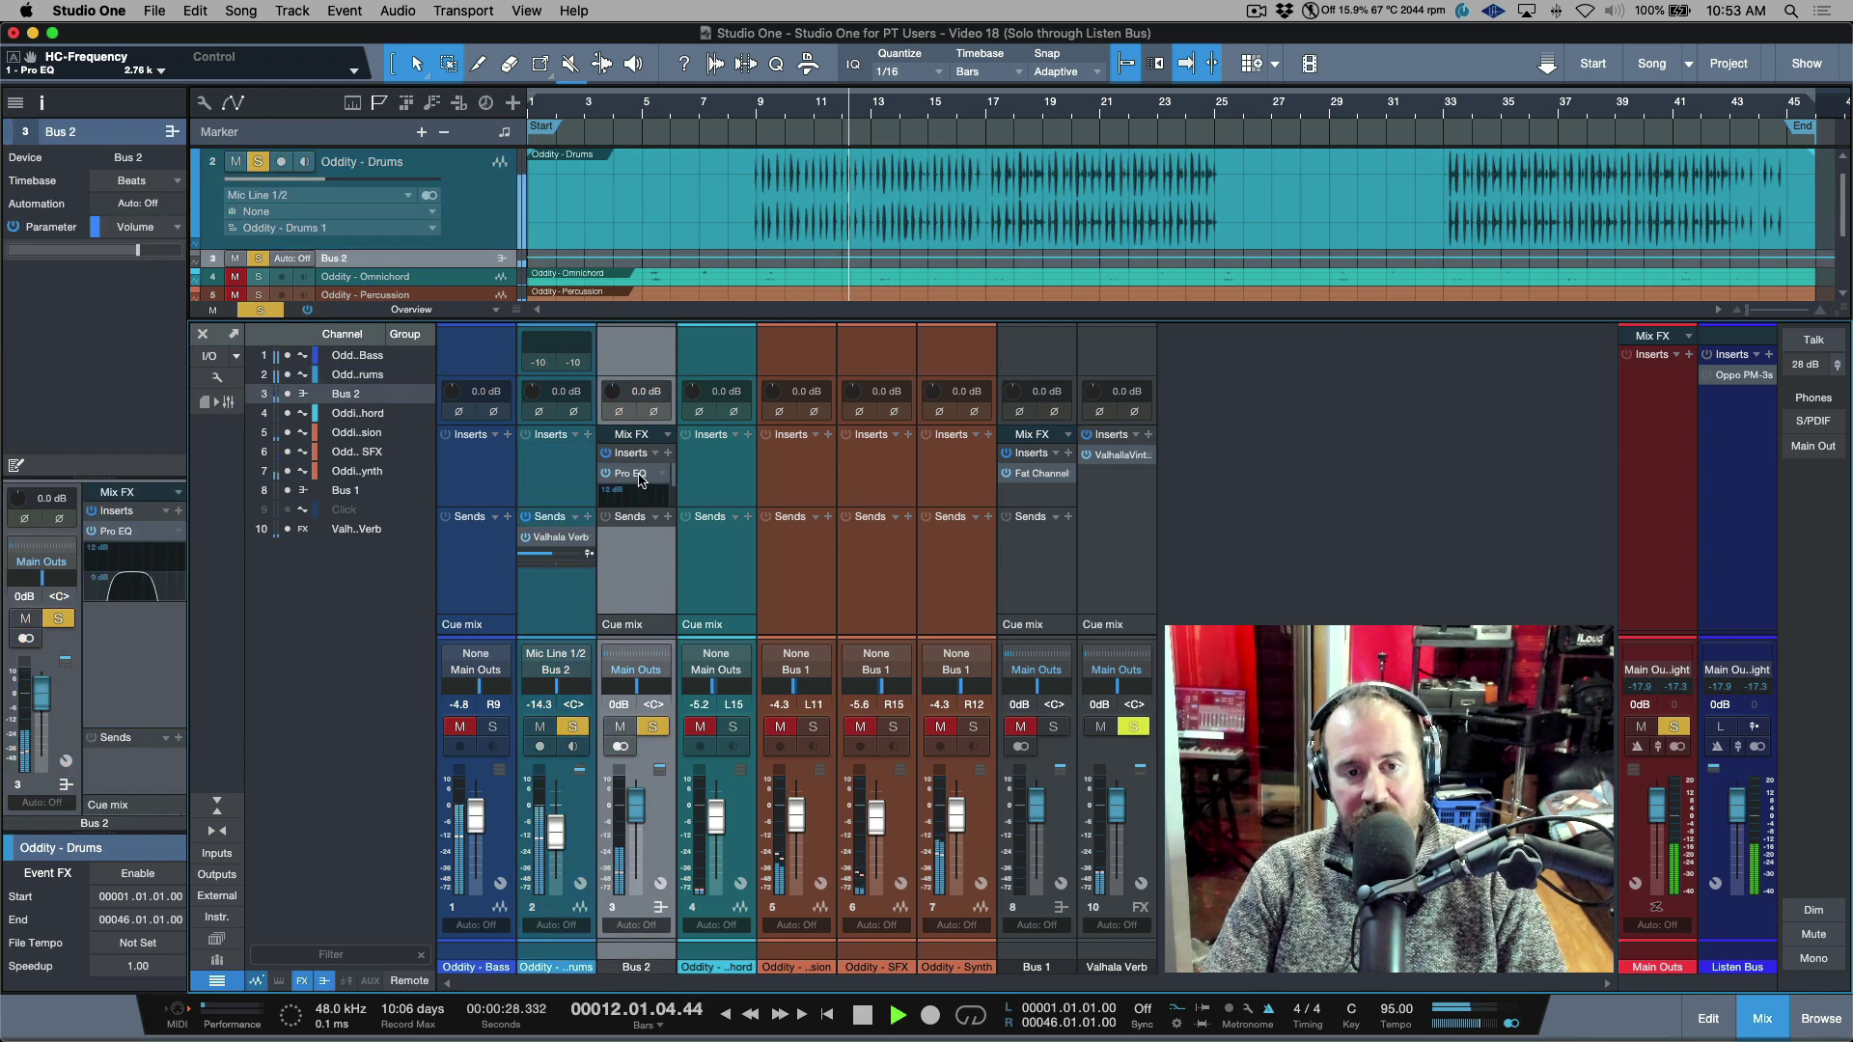
left_click(555, 606)
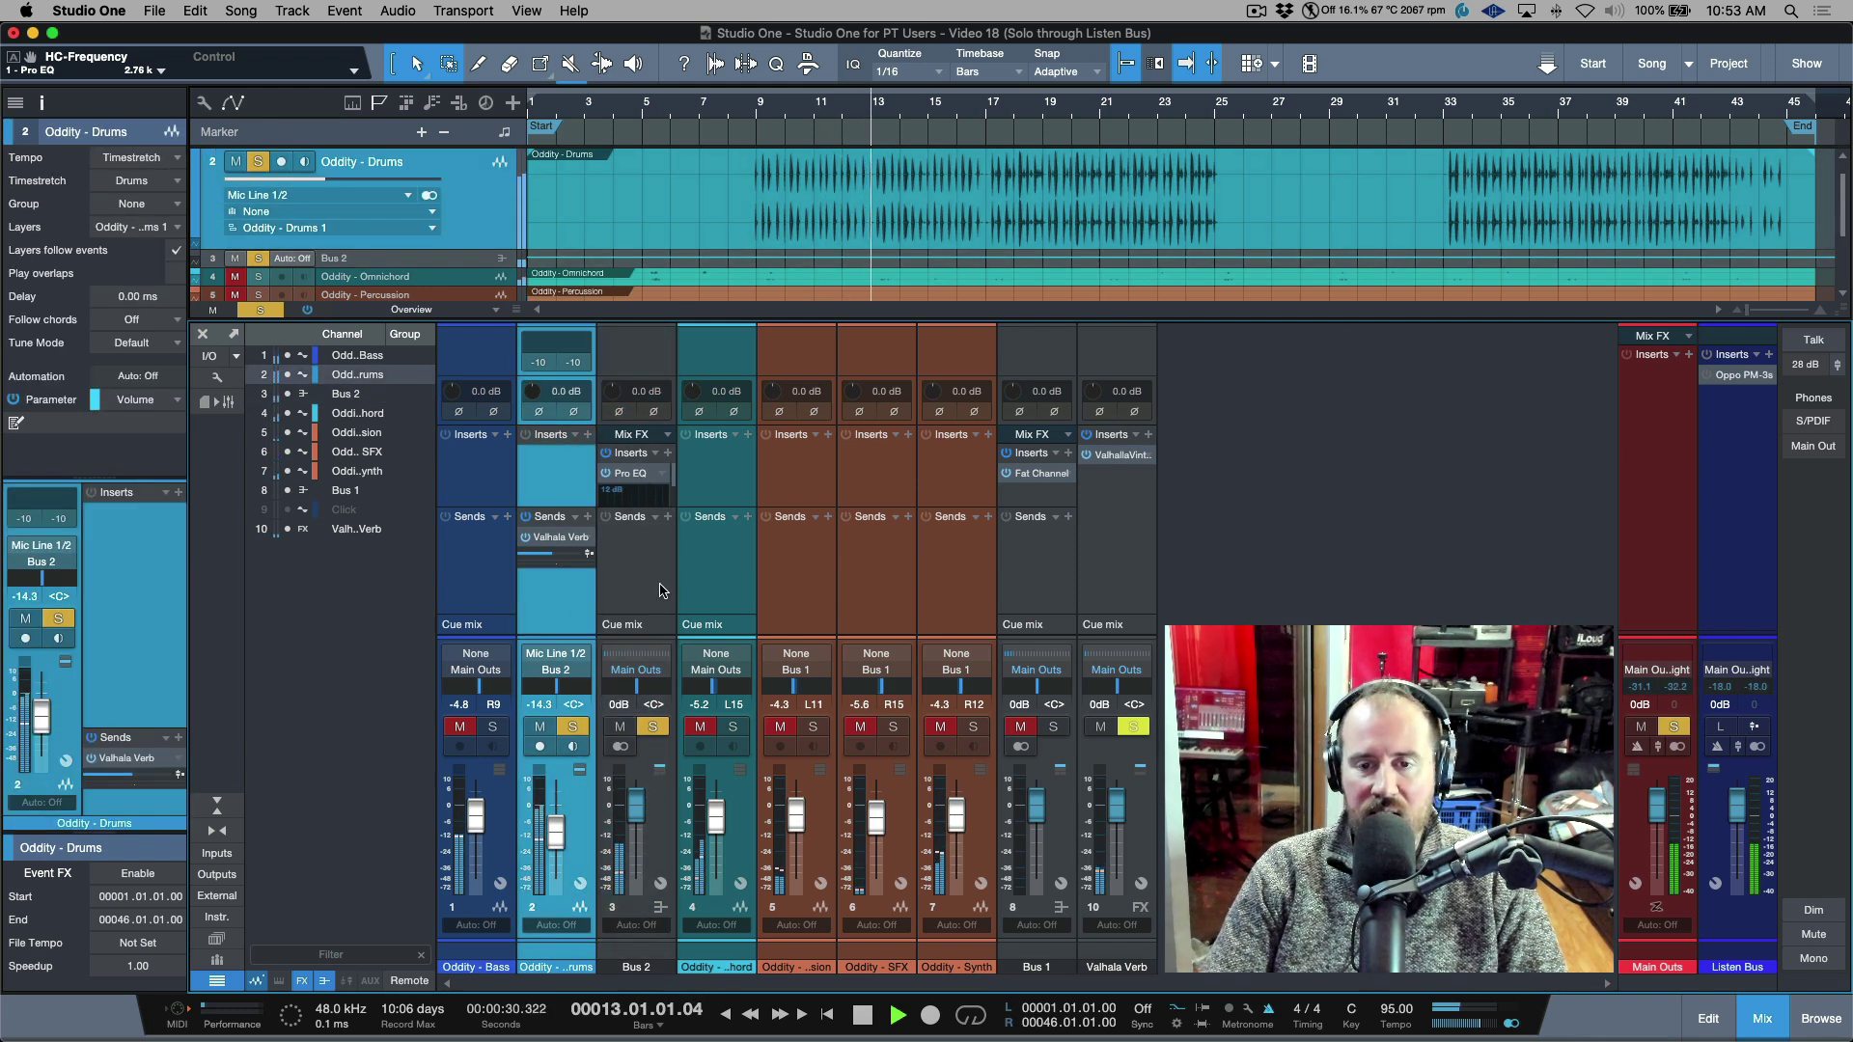
key("space")
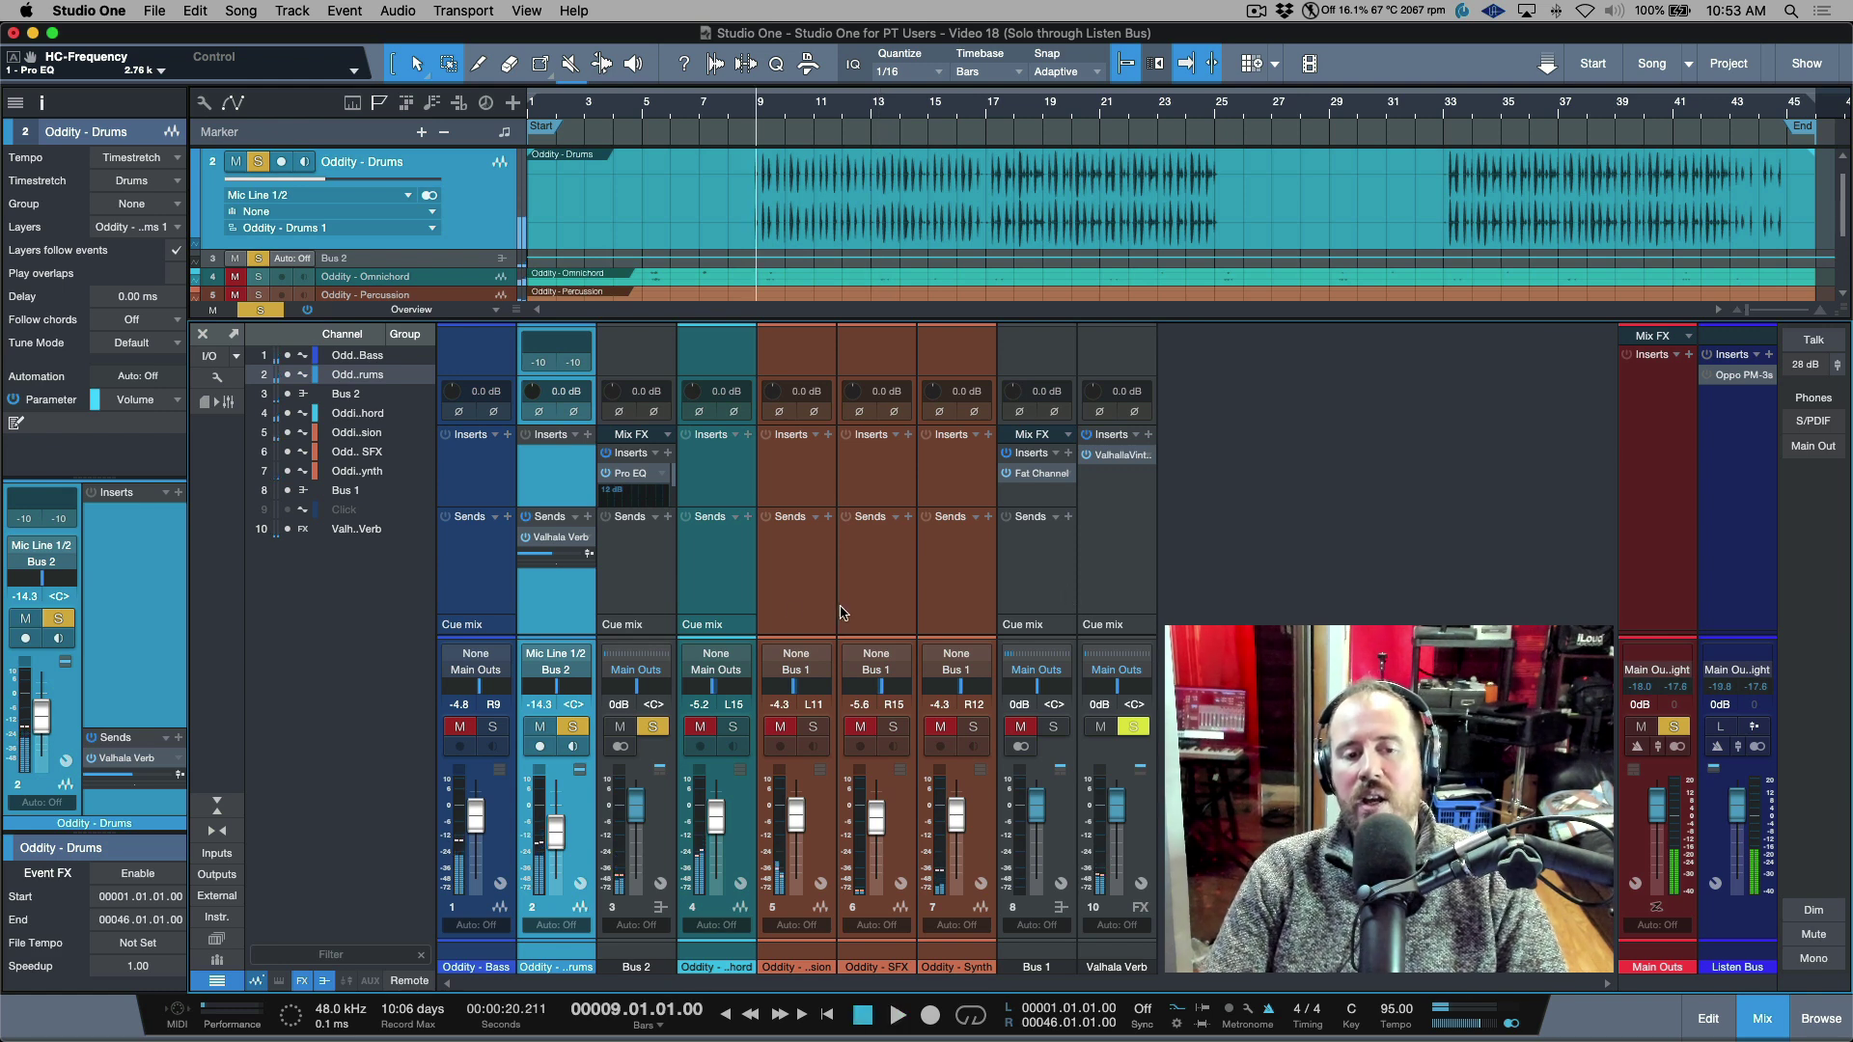
left_click(573, 726)
left_click(573, 726)
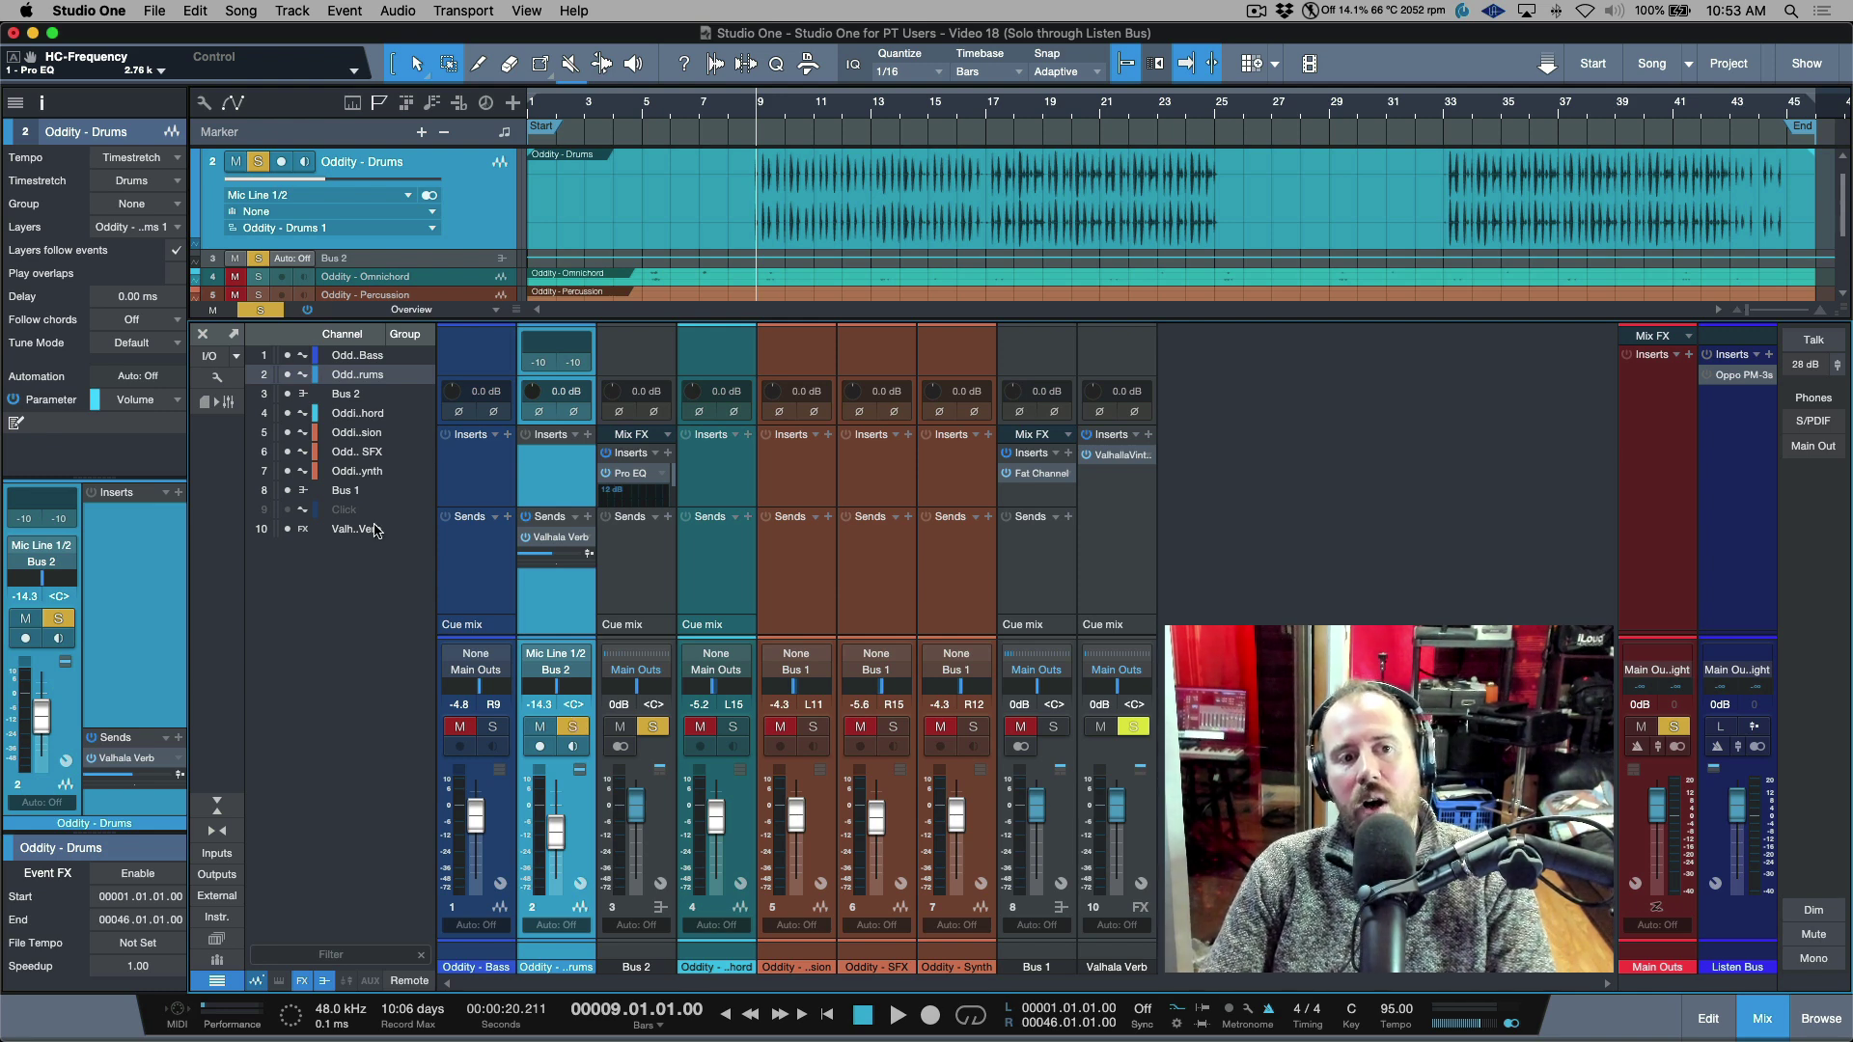
Enable Solo through Listen Bus in the console options and solo Oddity - Drums
left_click(218, 380)
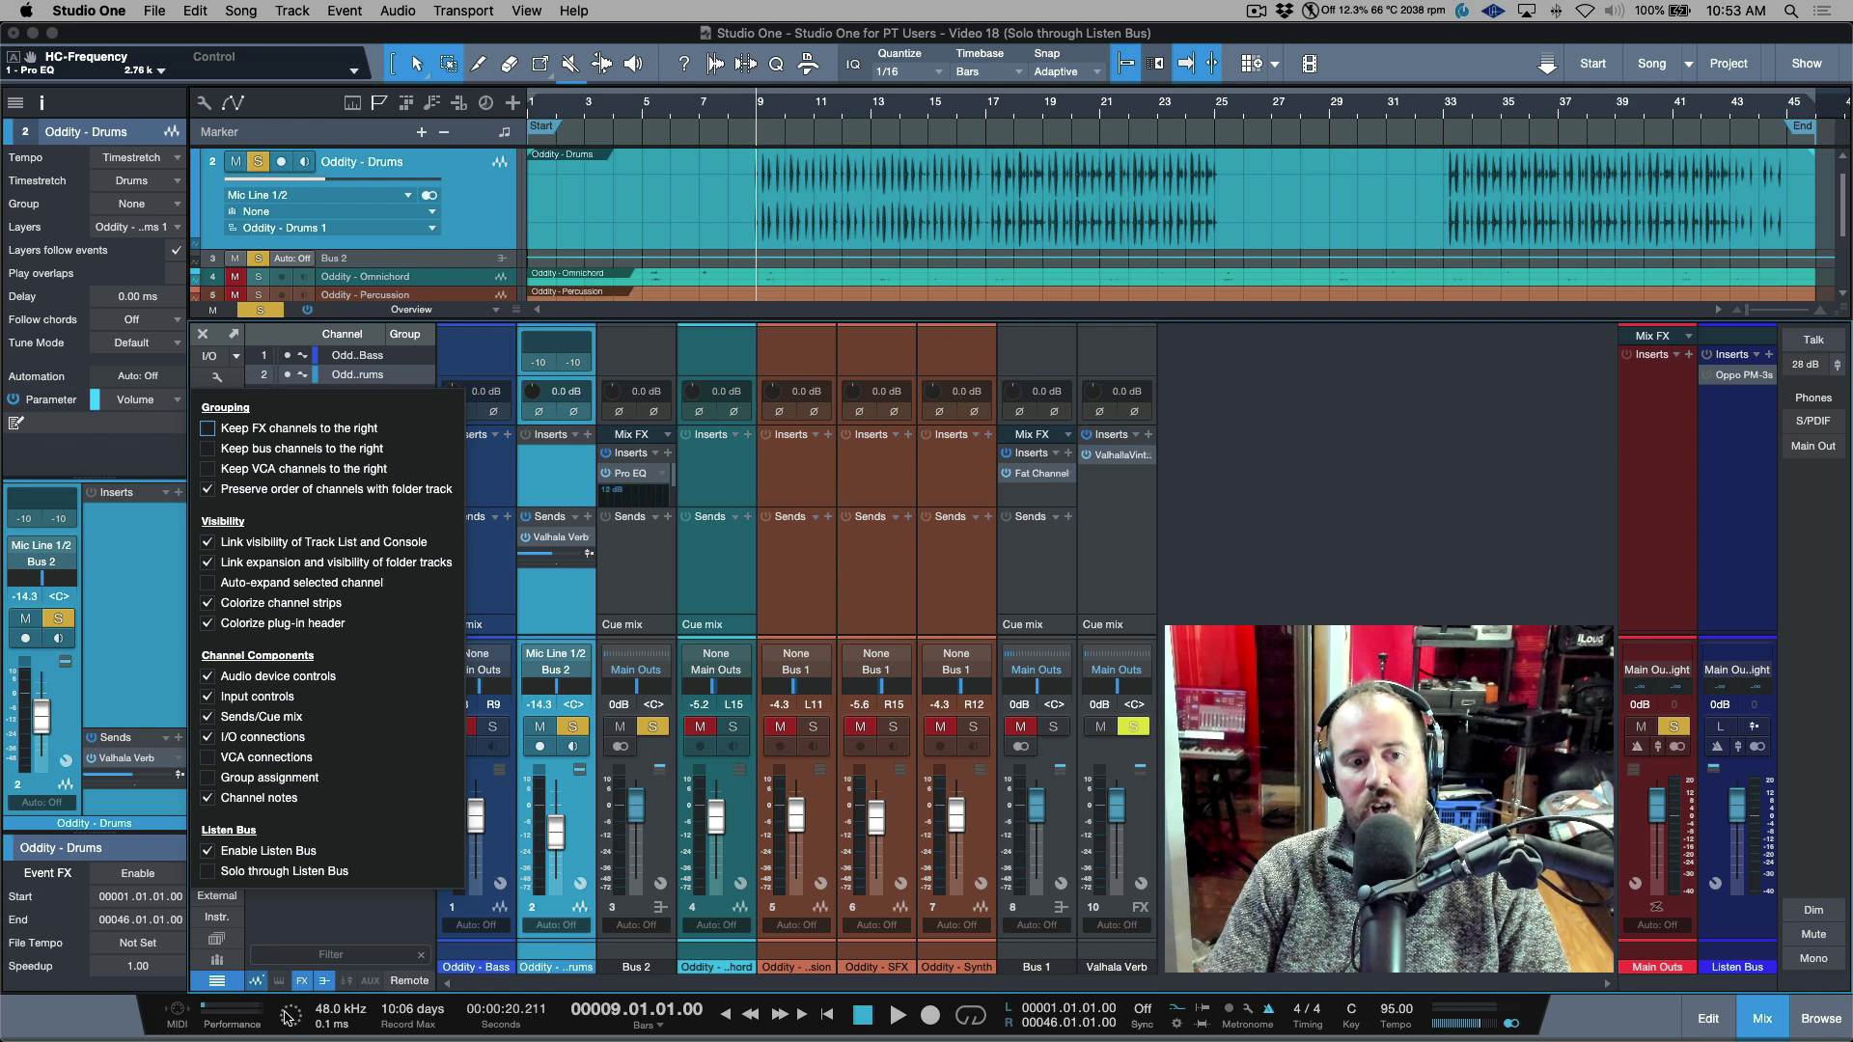
left_click(207, 873)
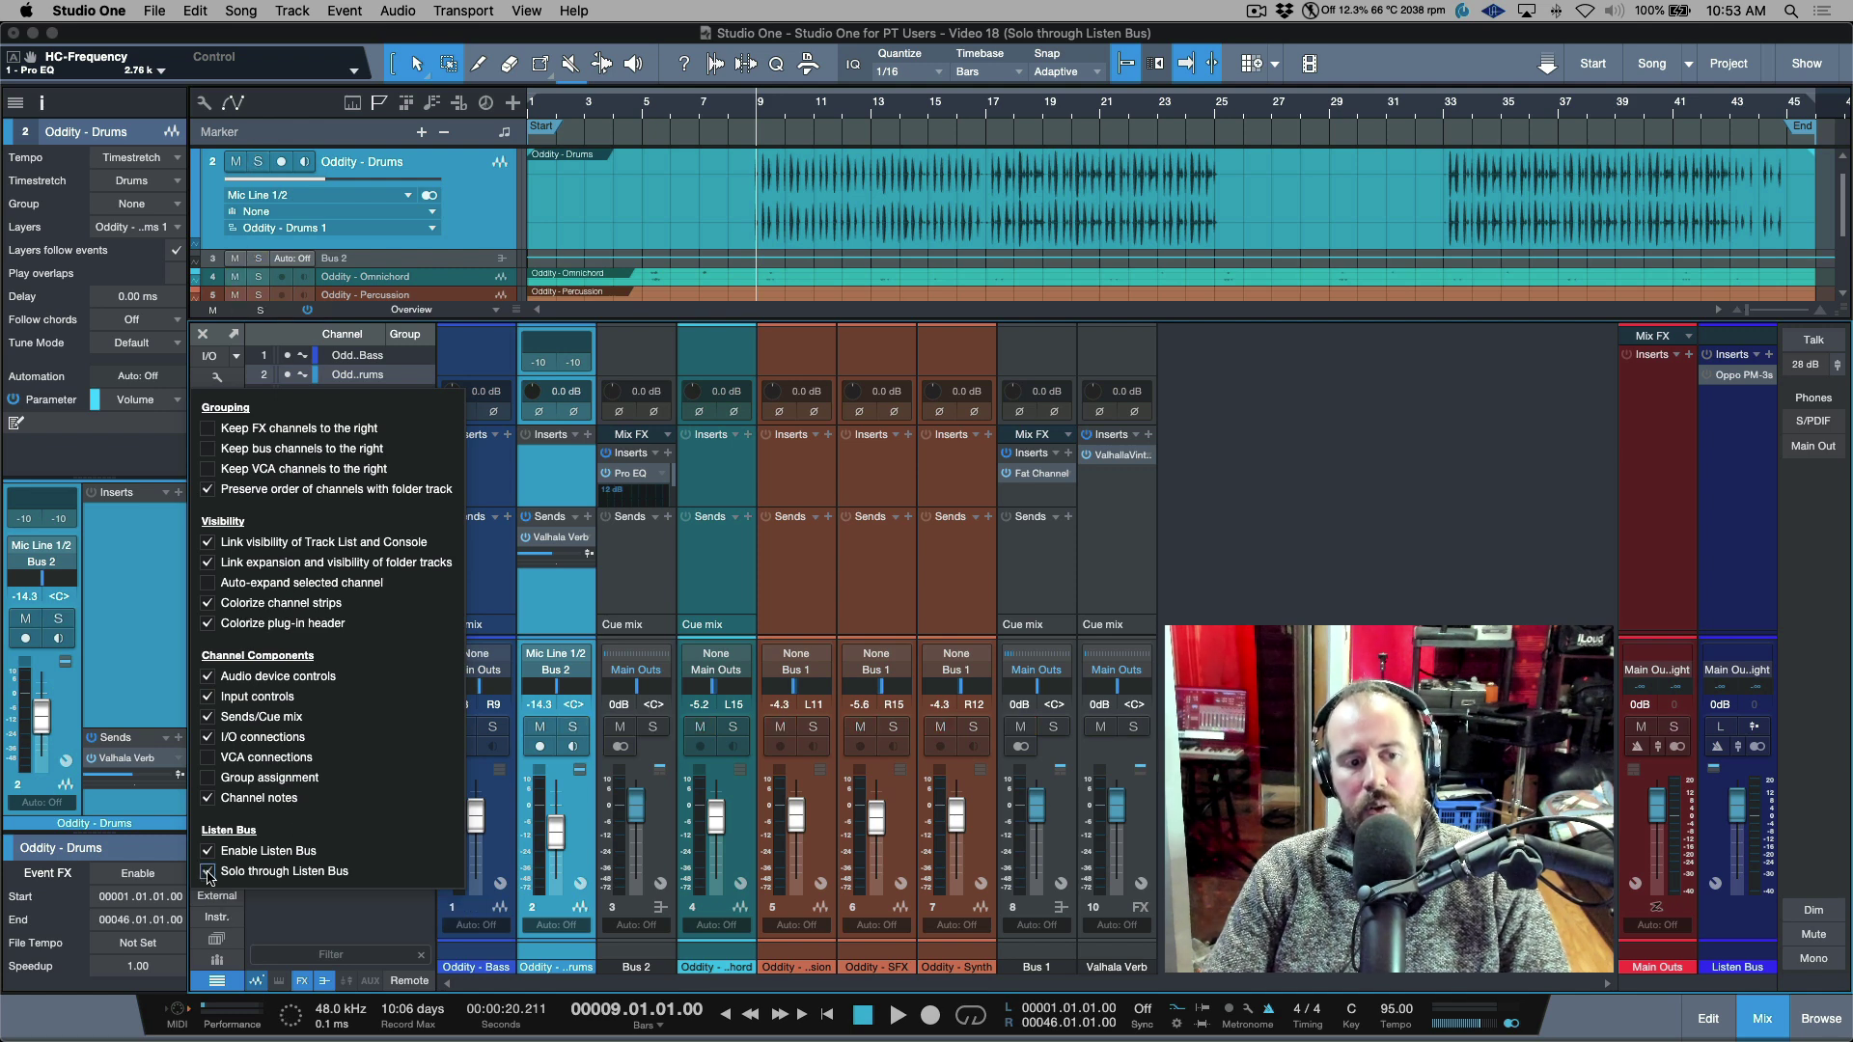
key("Escape")
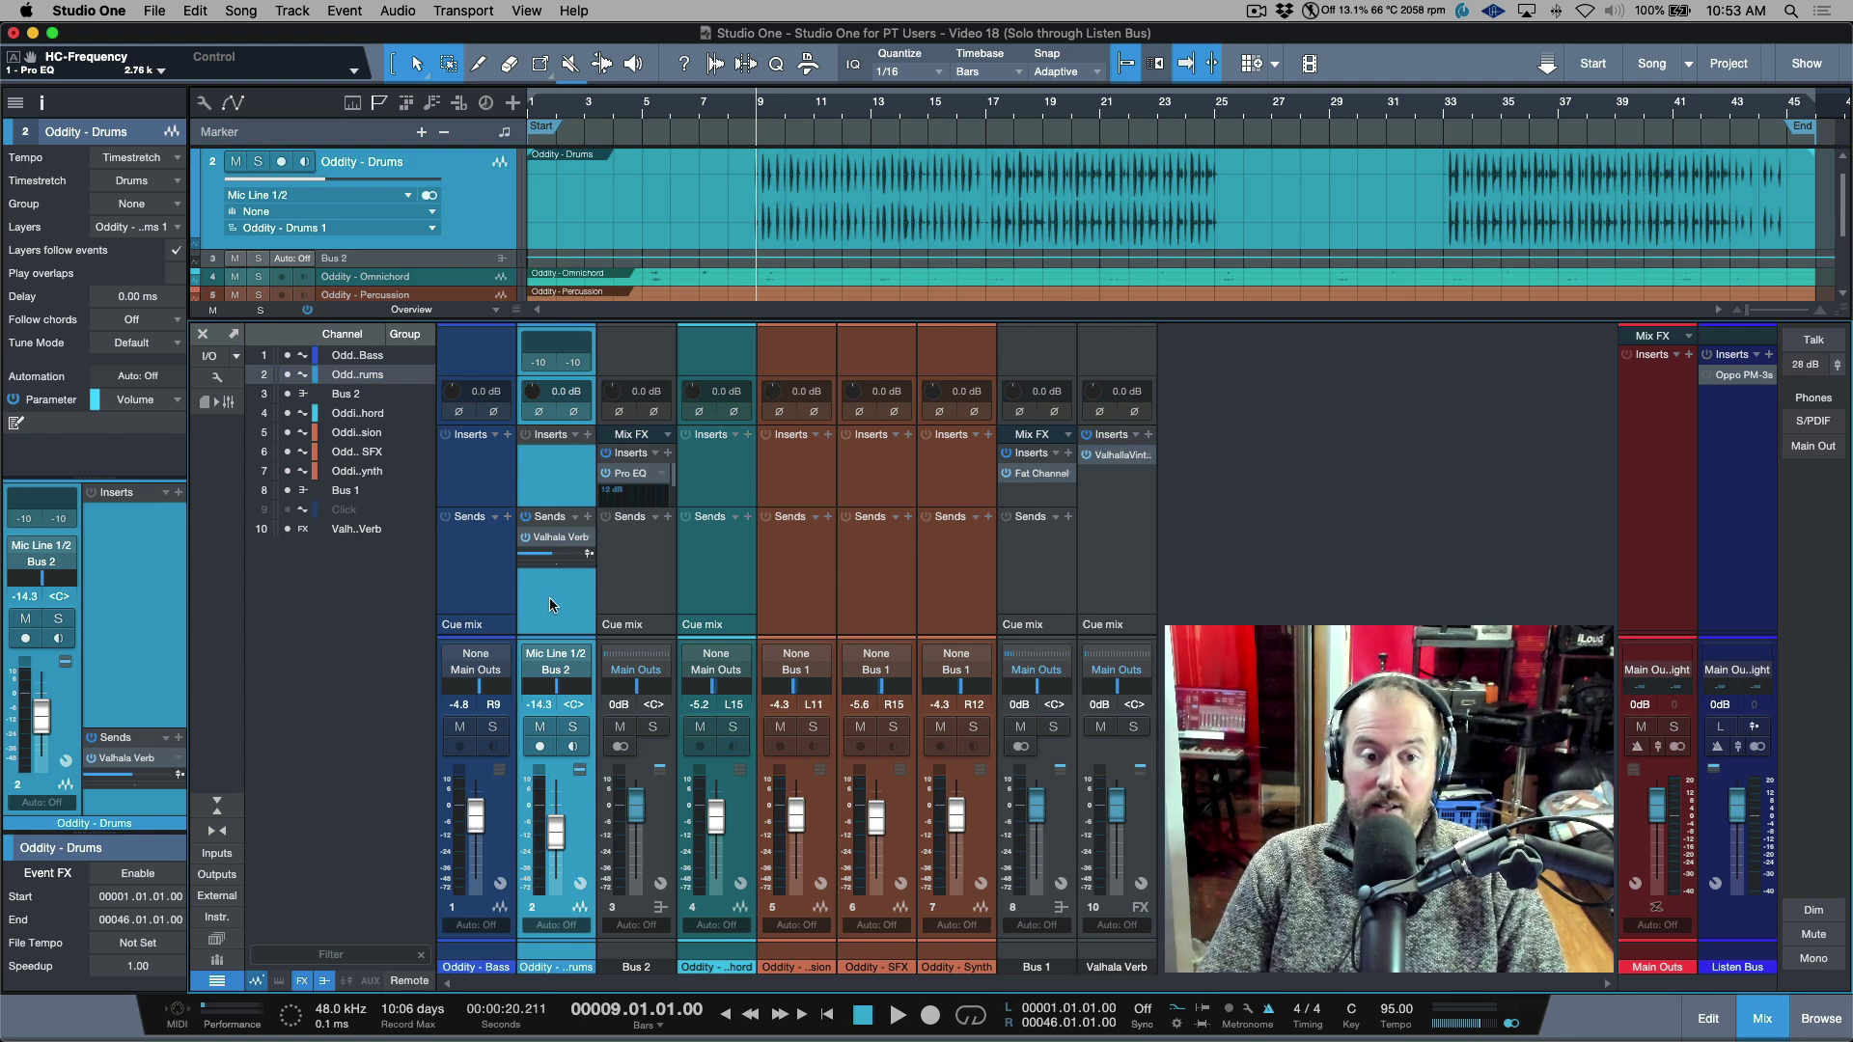
left_click(575, 730)
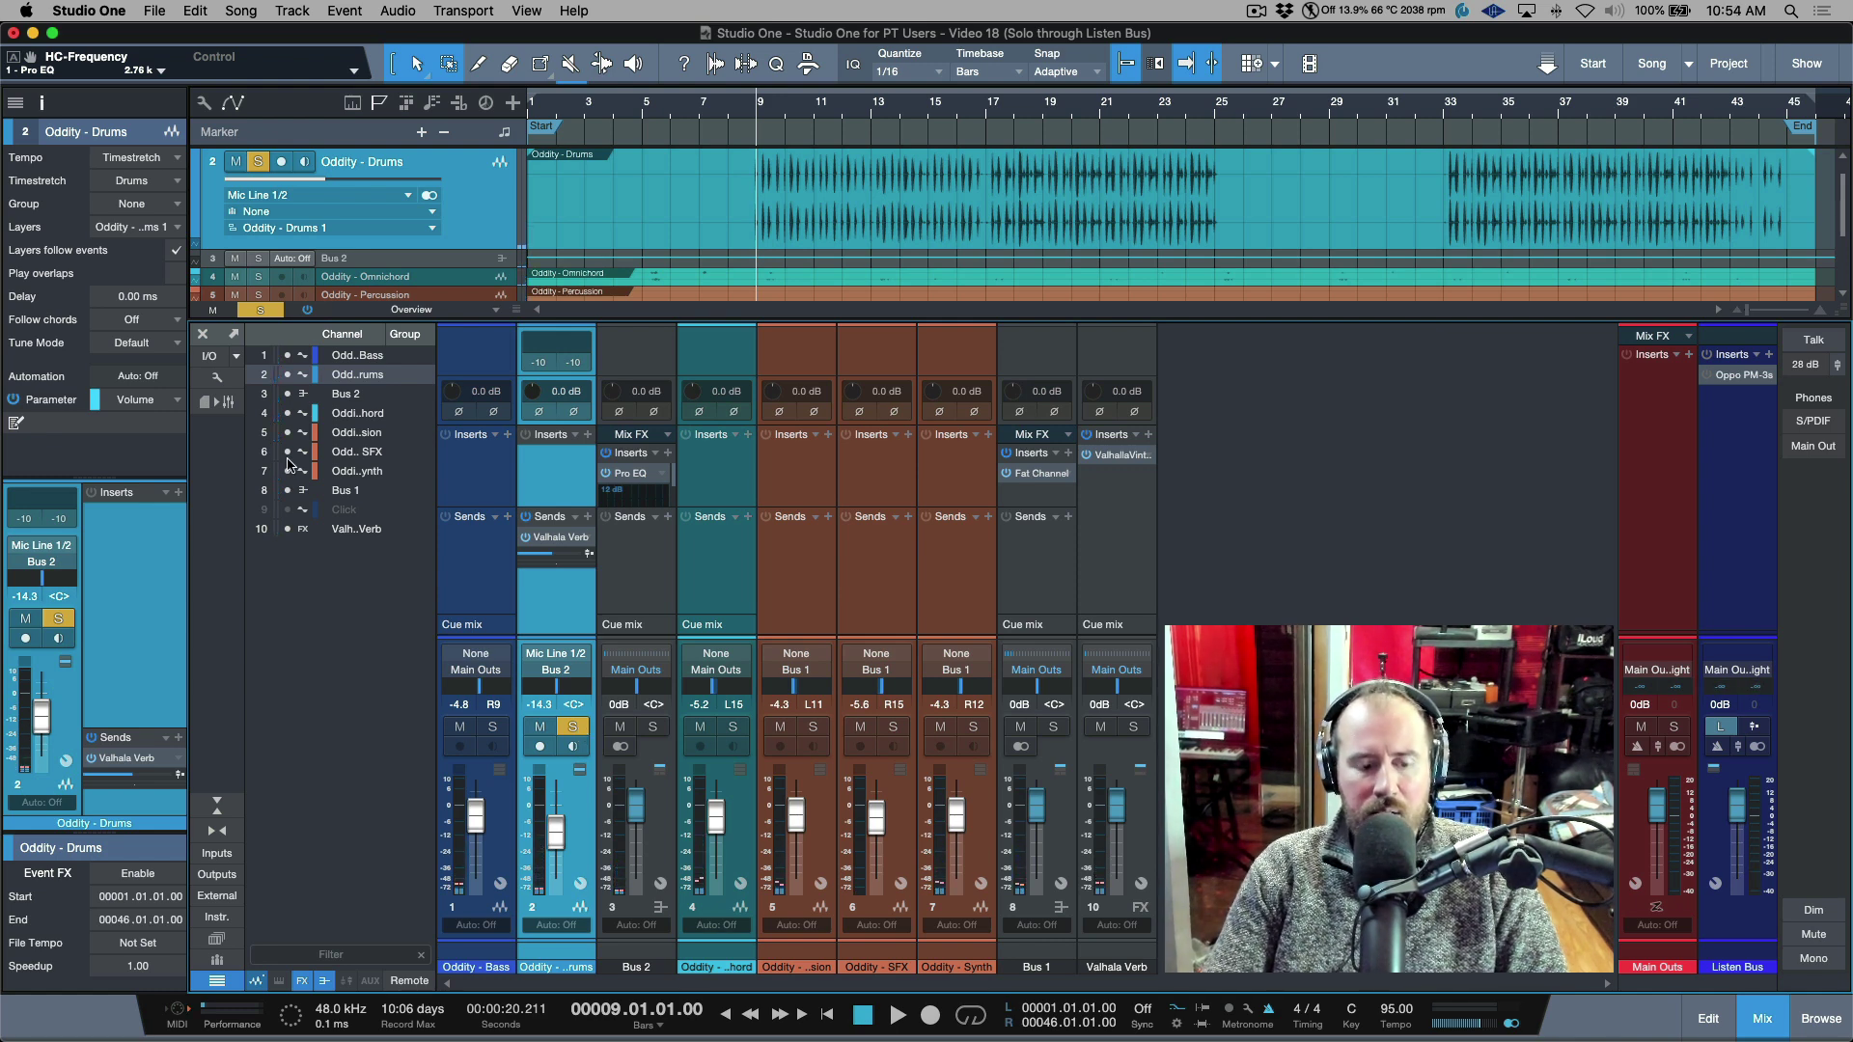
key("s")
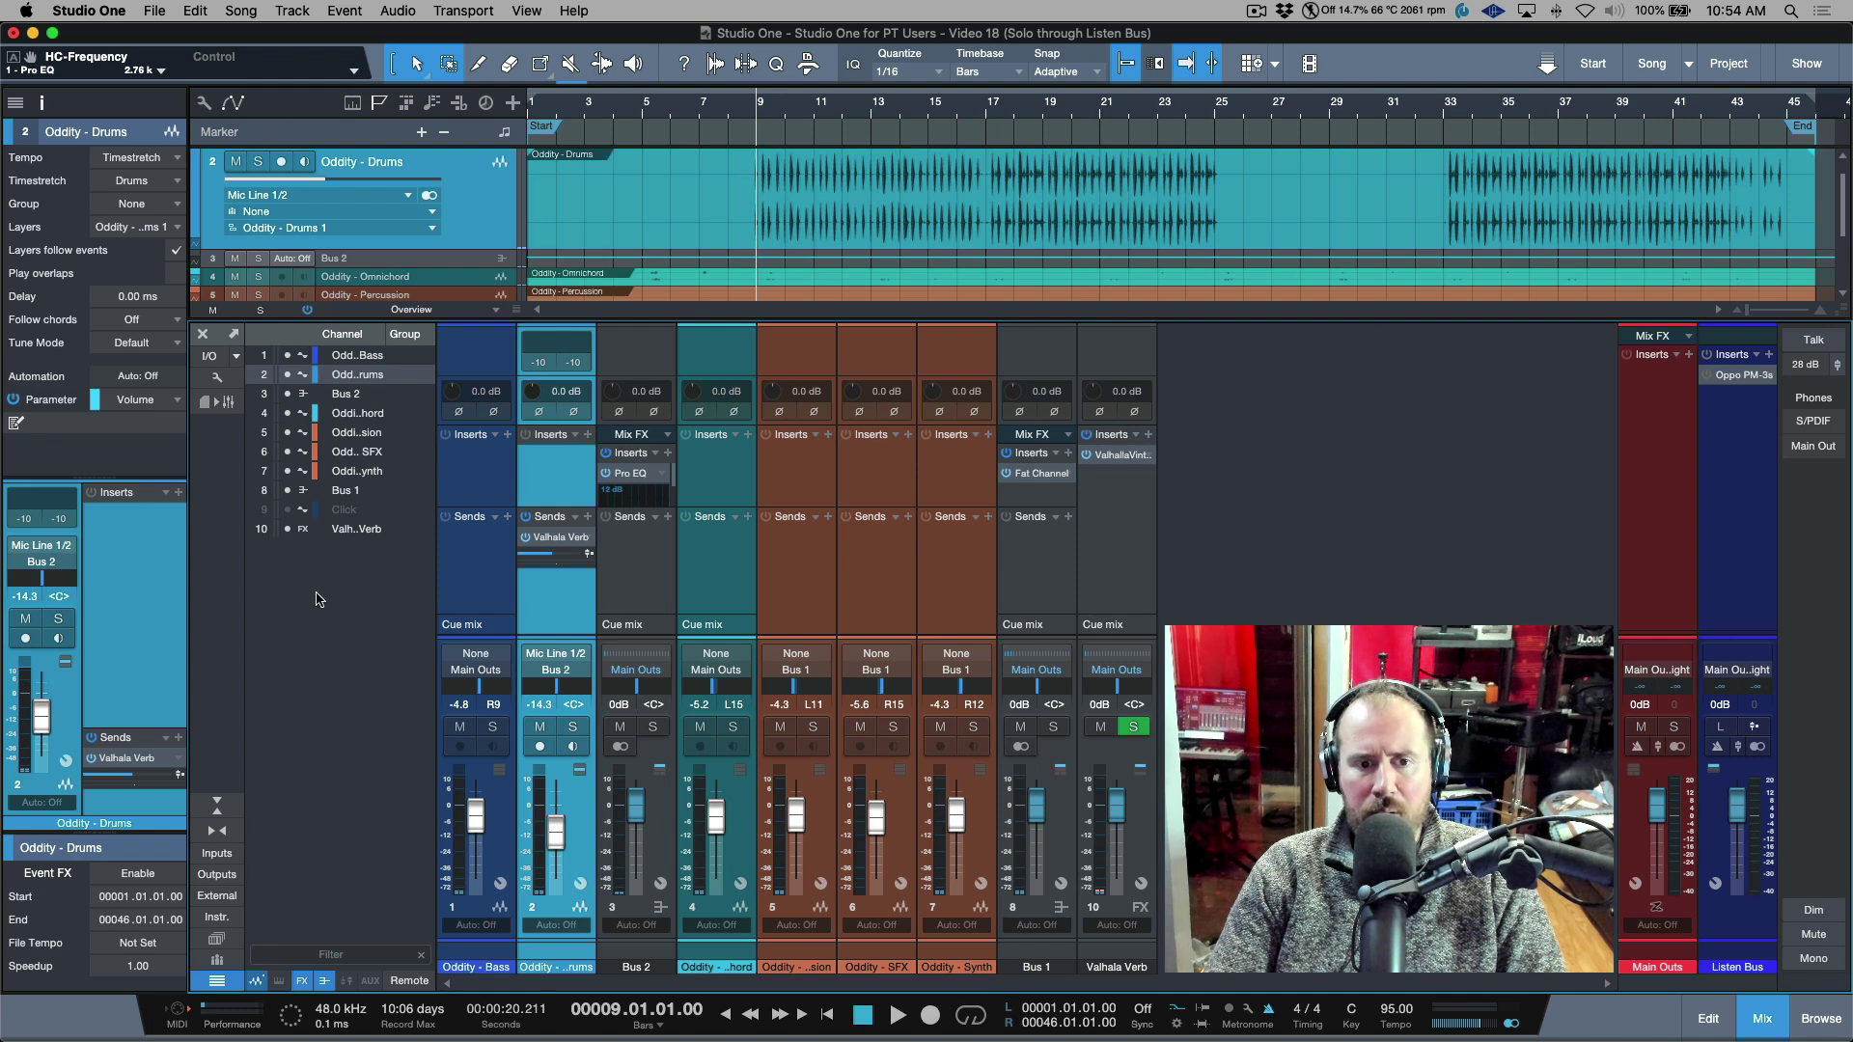
left_click(576, 728)
key("space")
key("space")
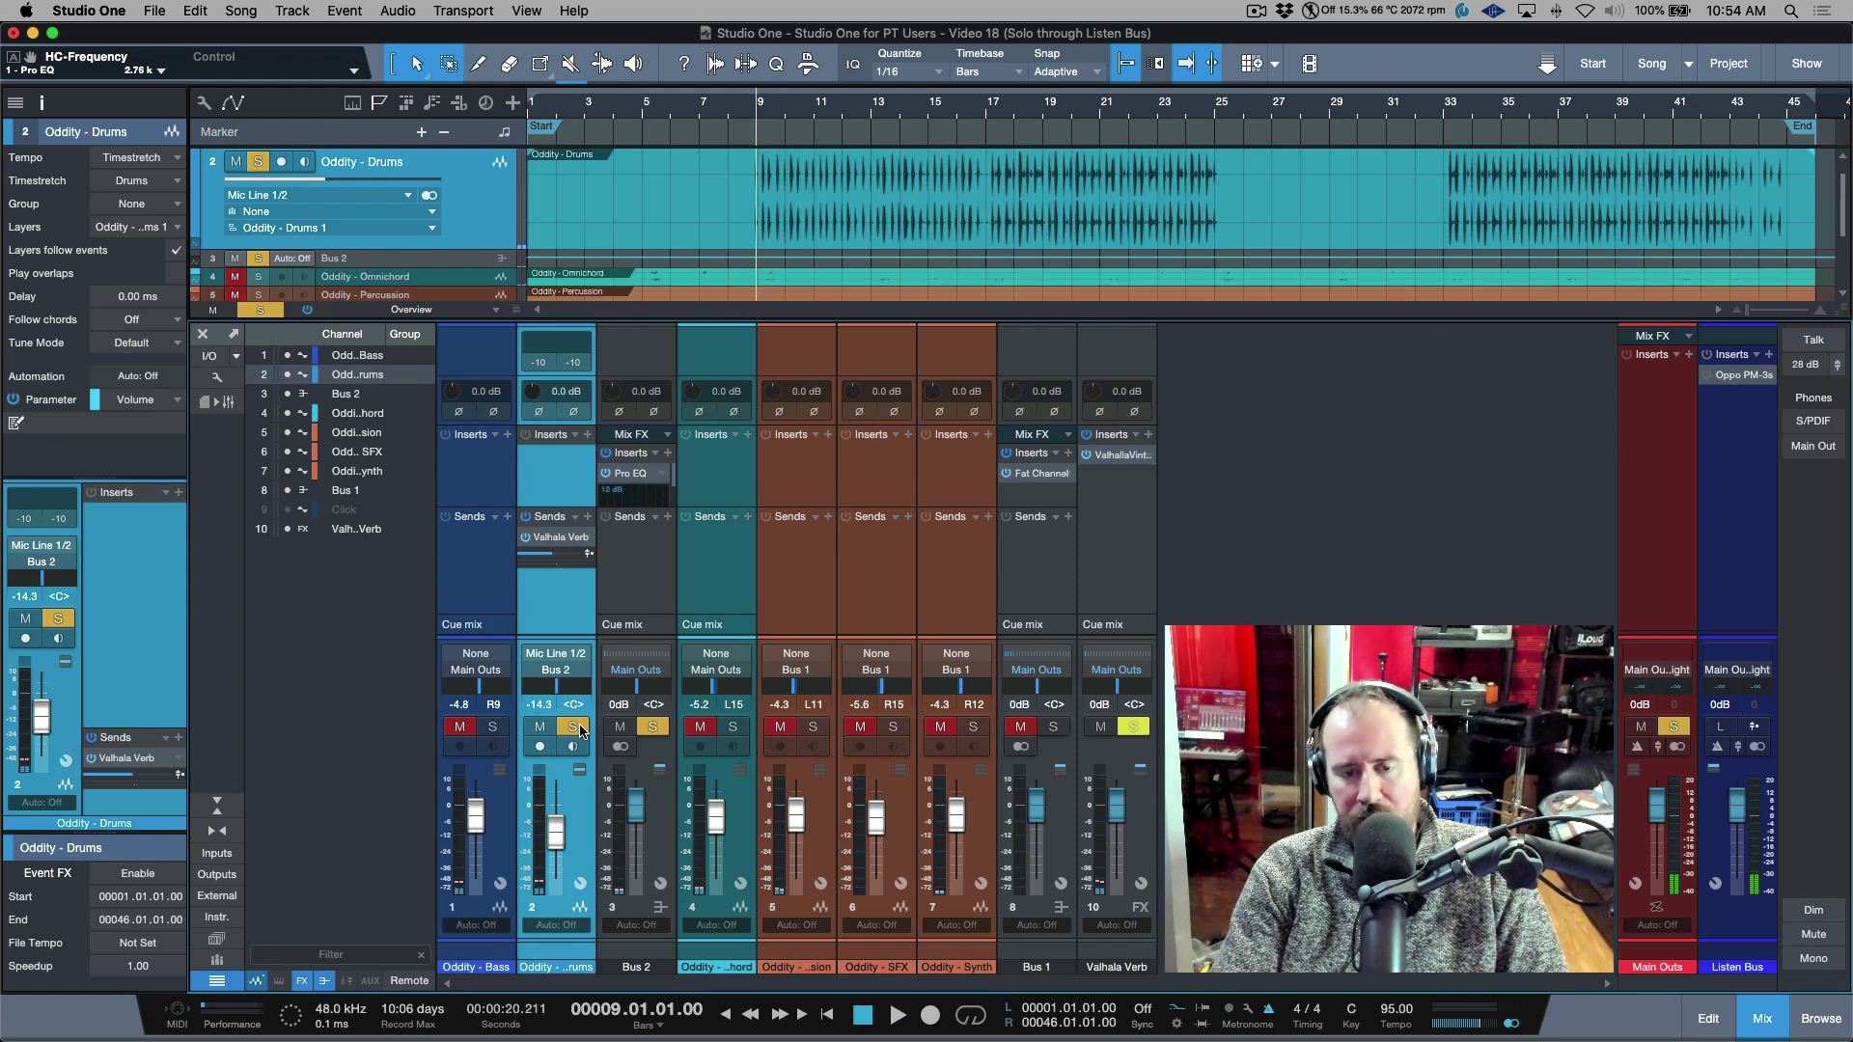
left_click(576, 728)
left_click(576, 728)
key("space")
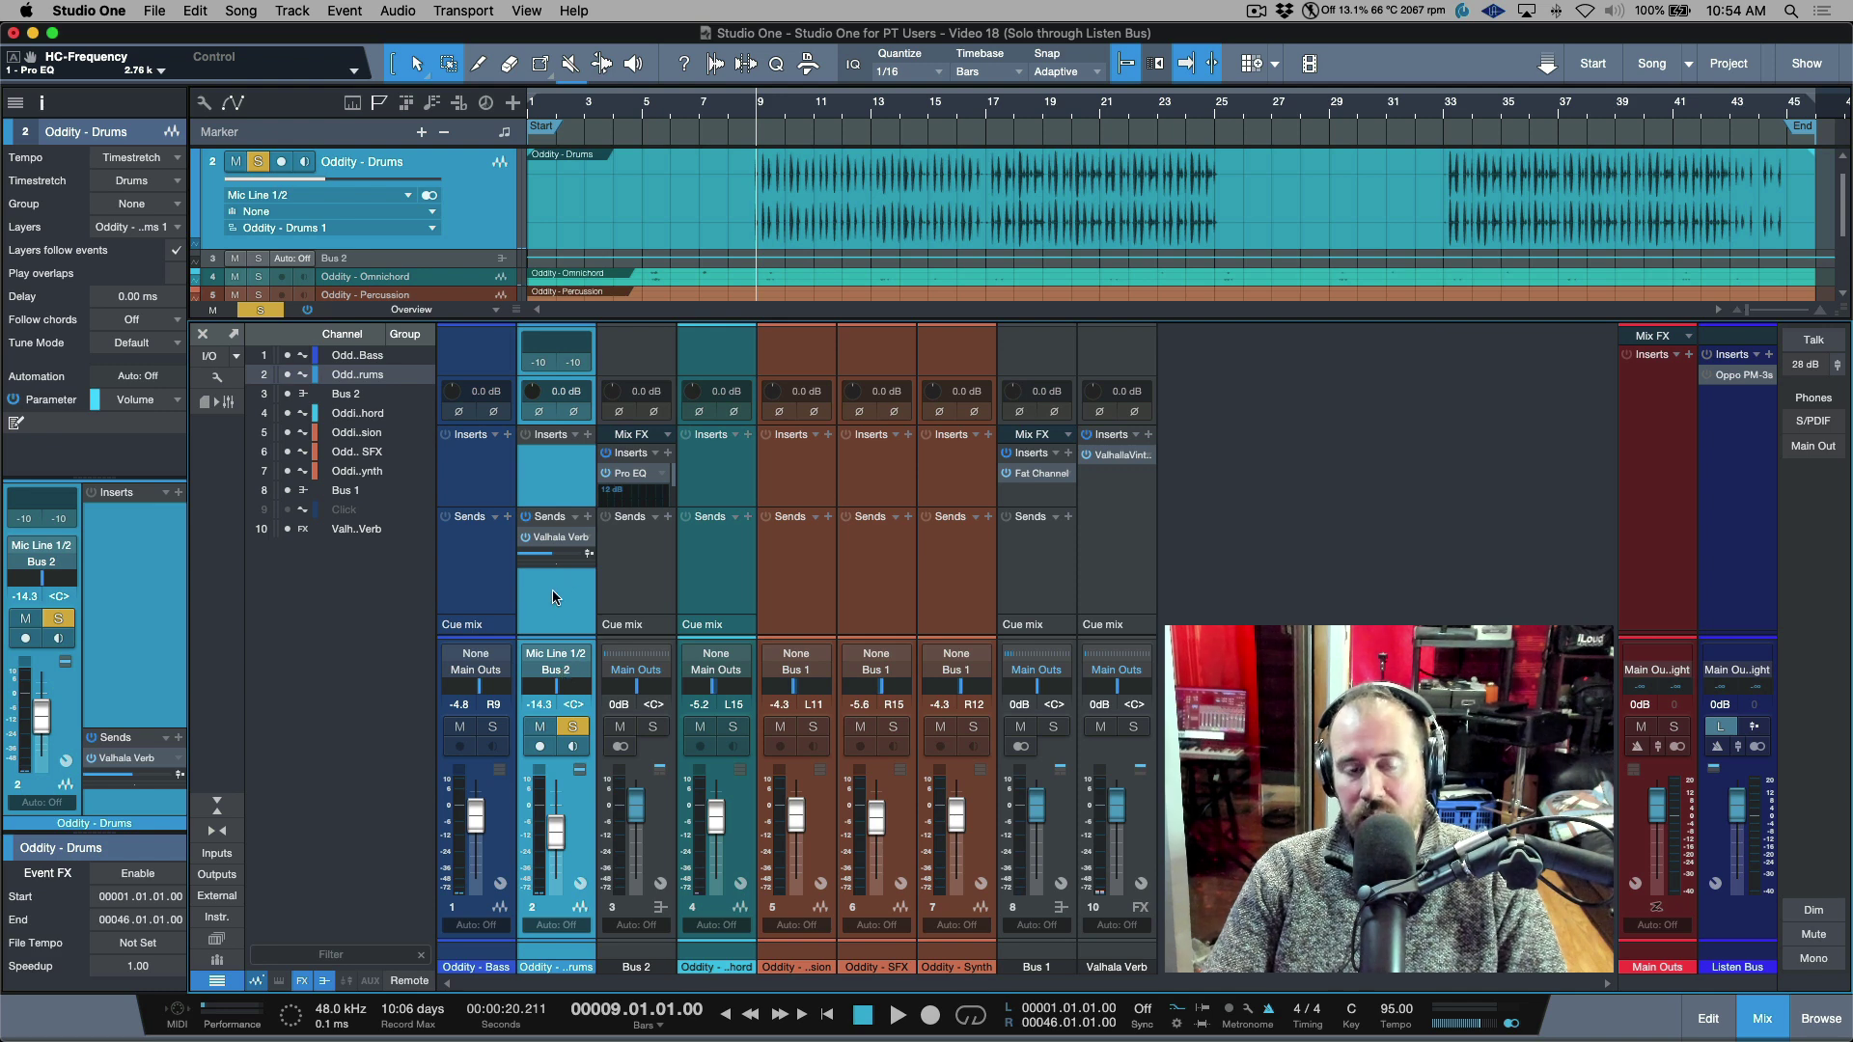
left_click(637, 588)
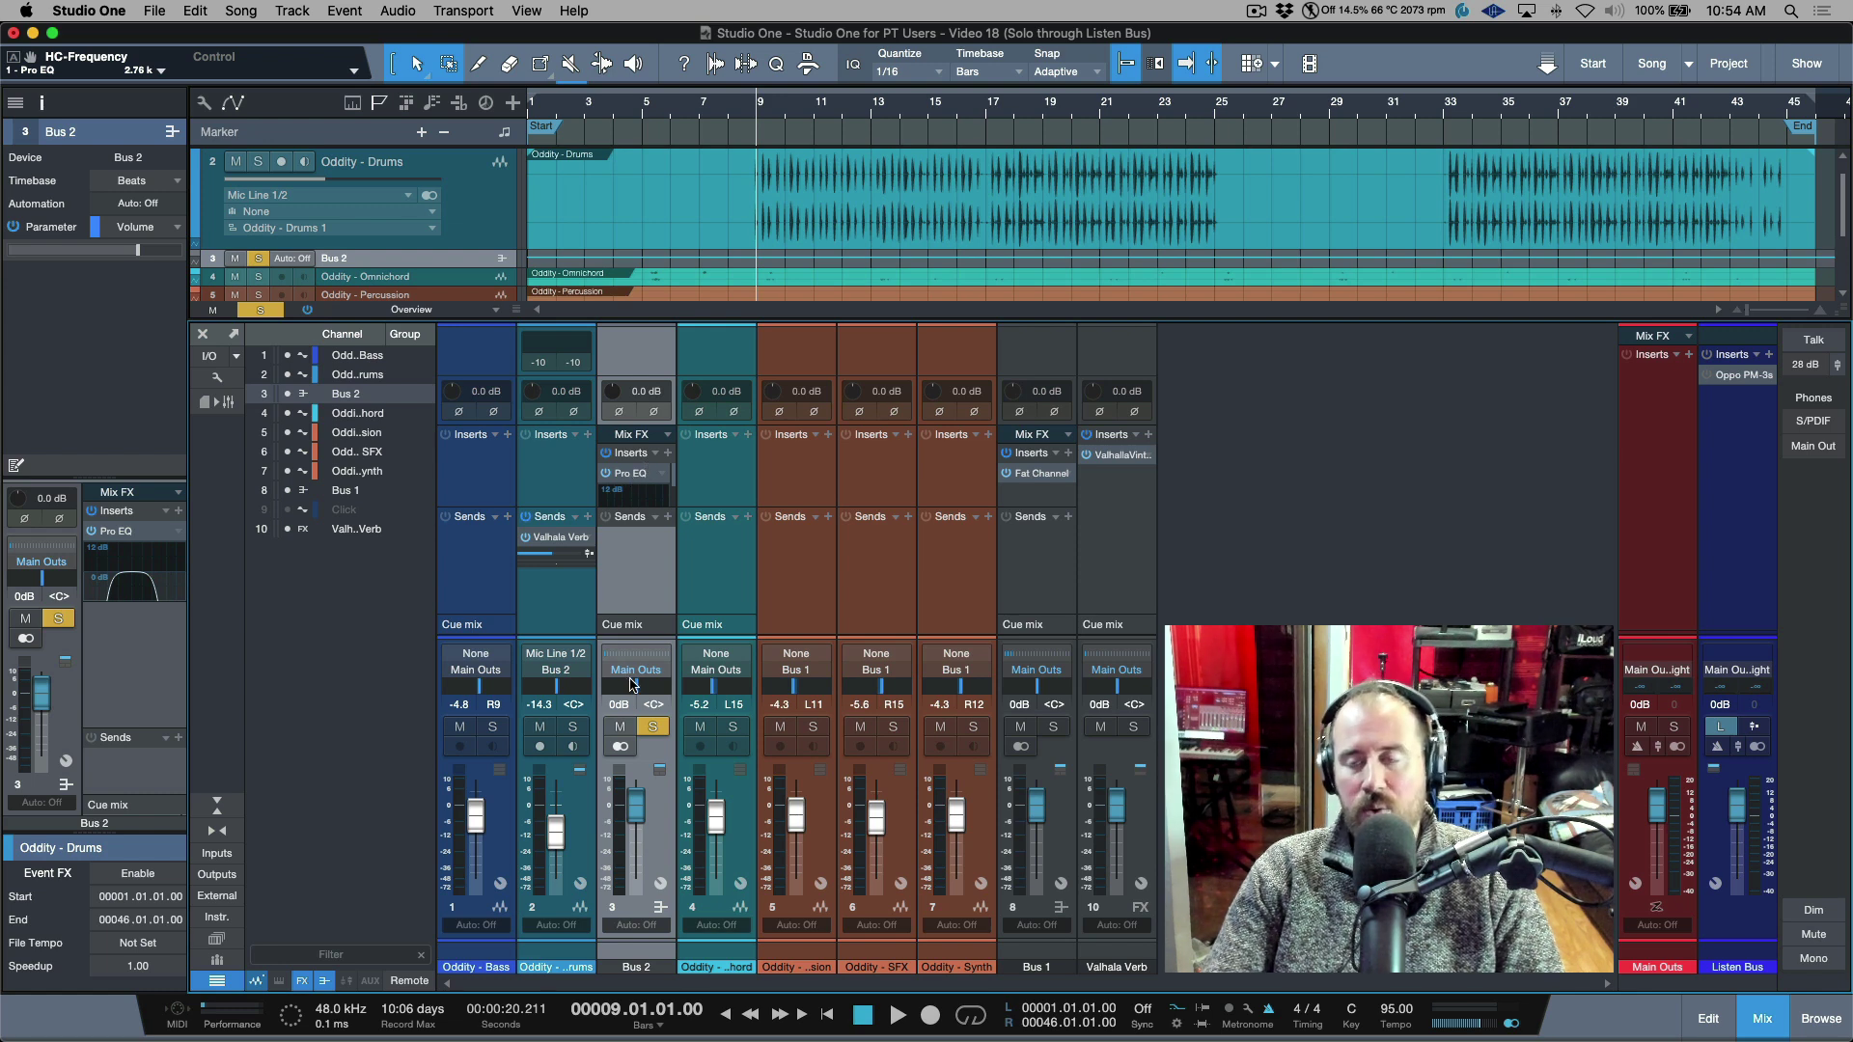
left_click(559, 610)
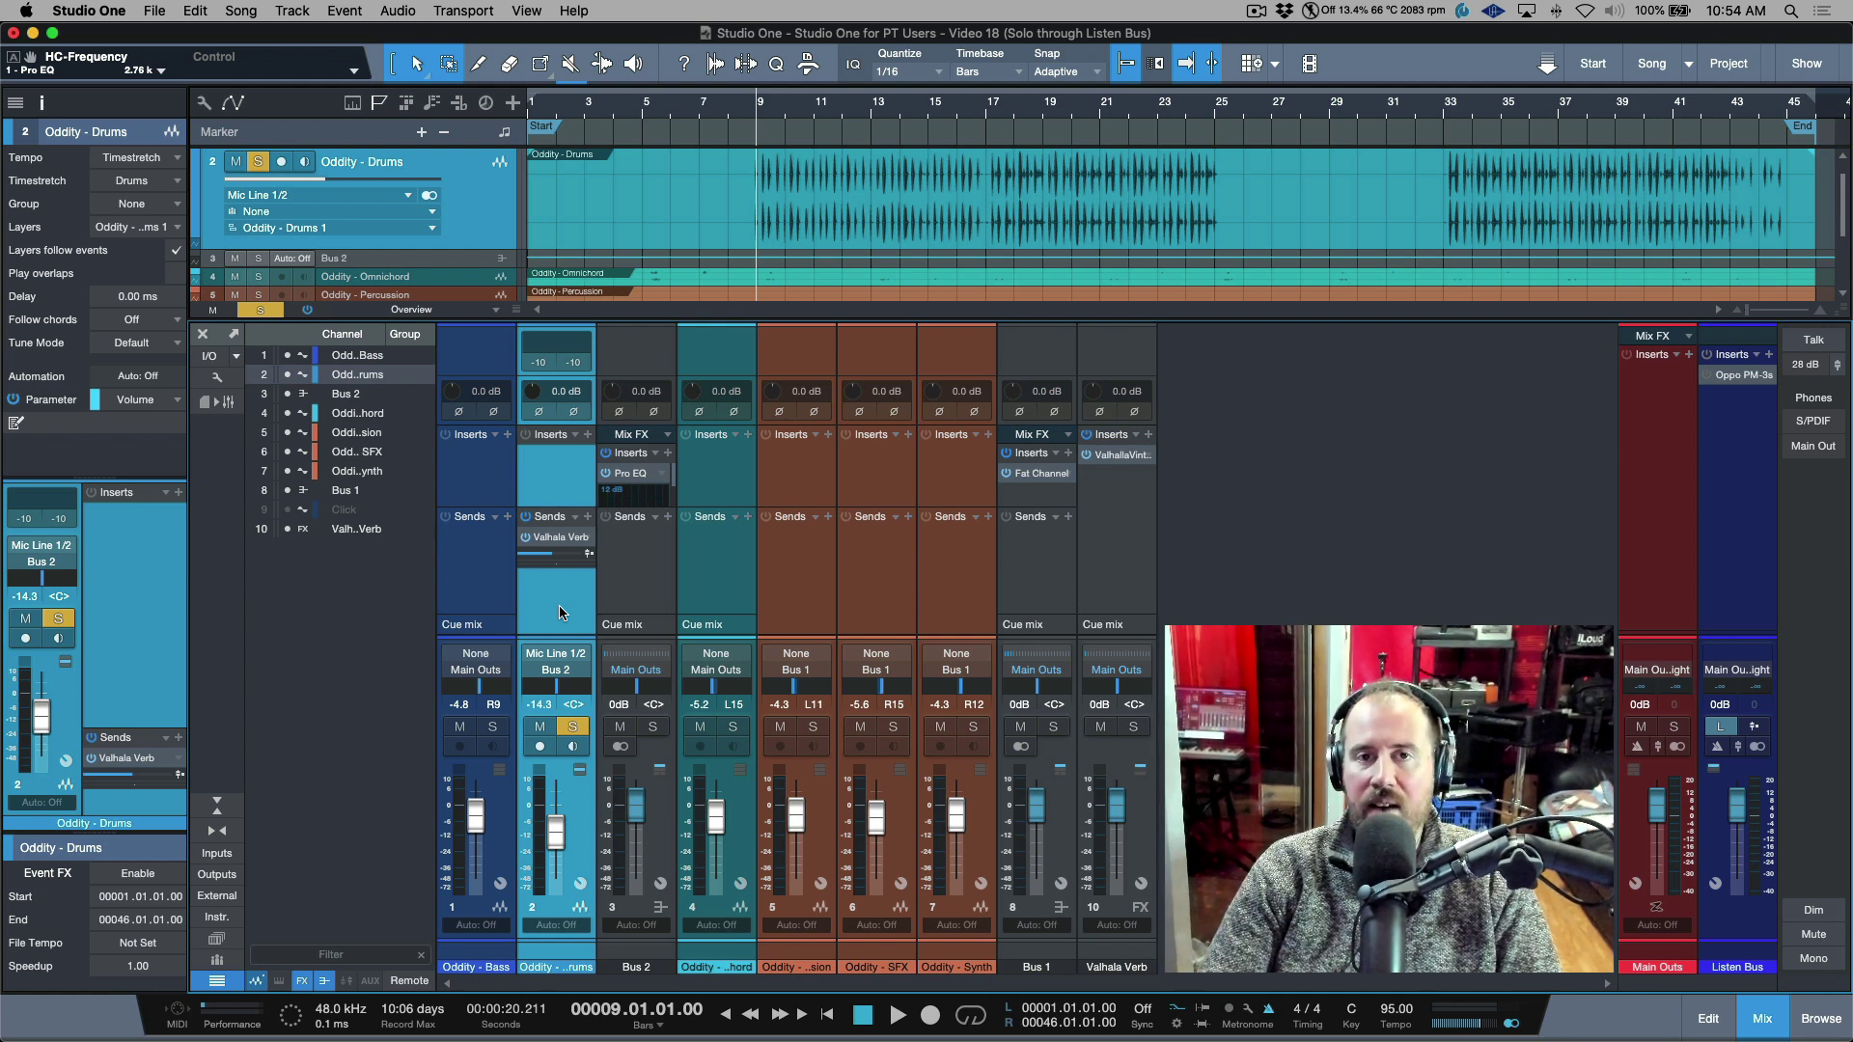
key("space")
key("space")
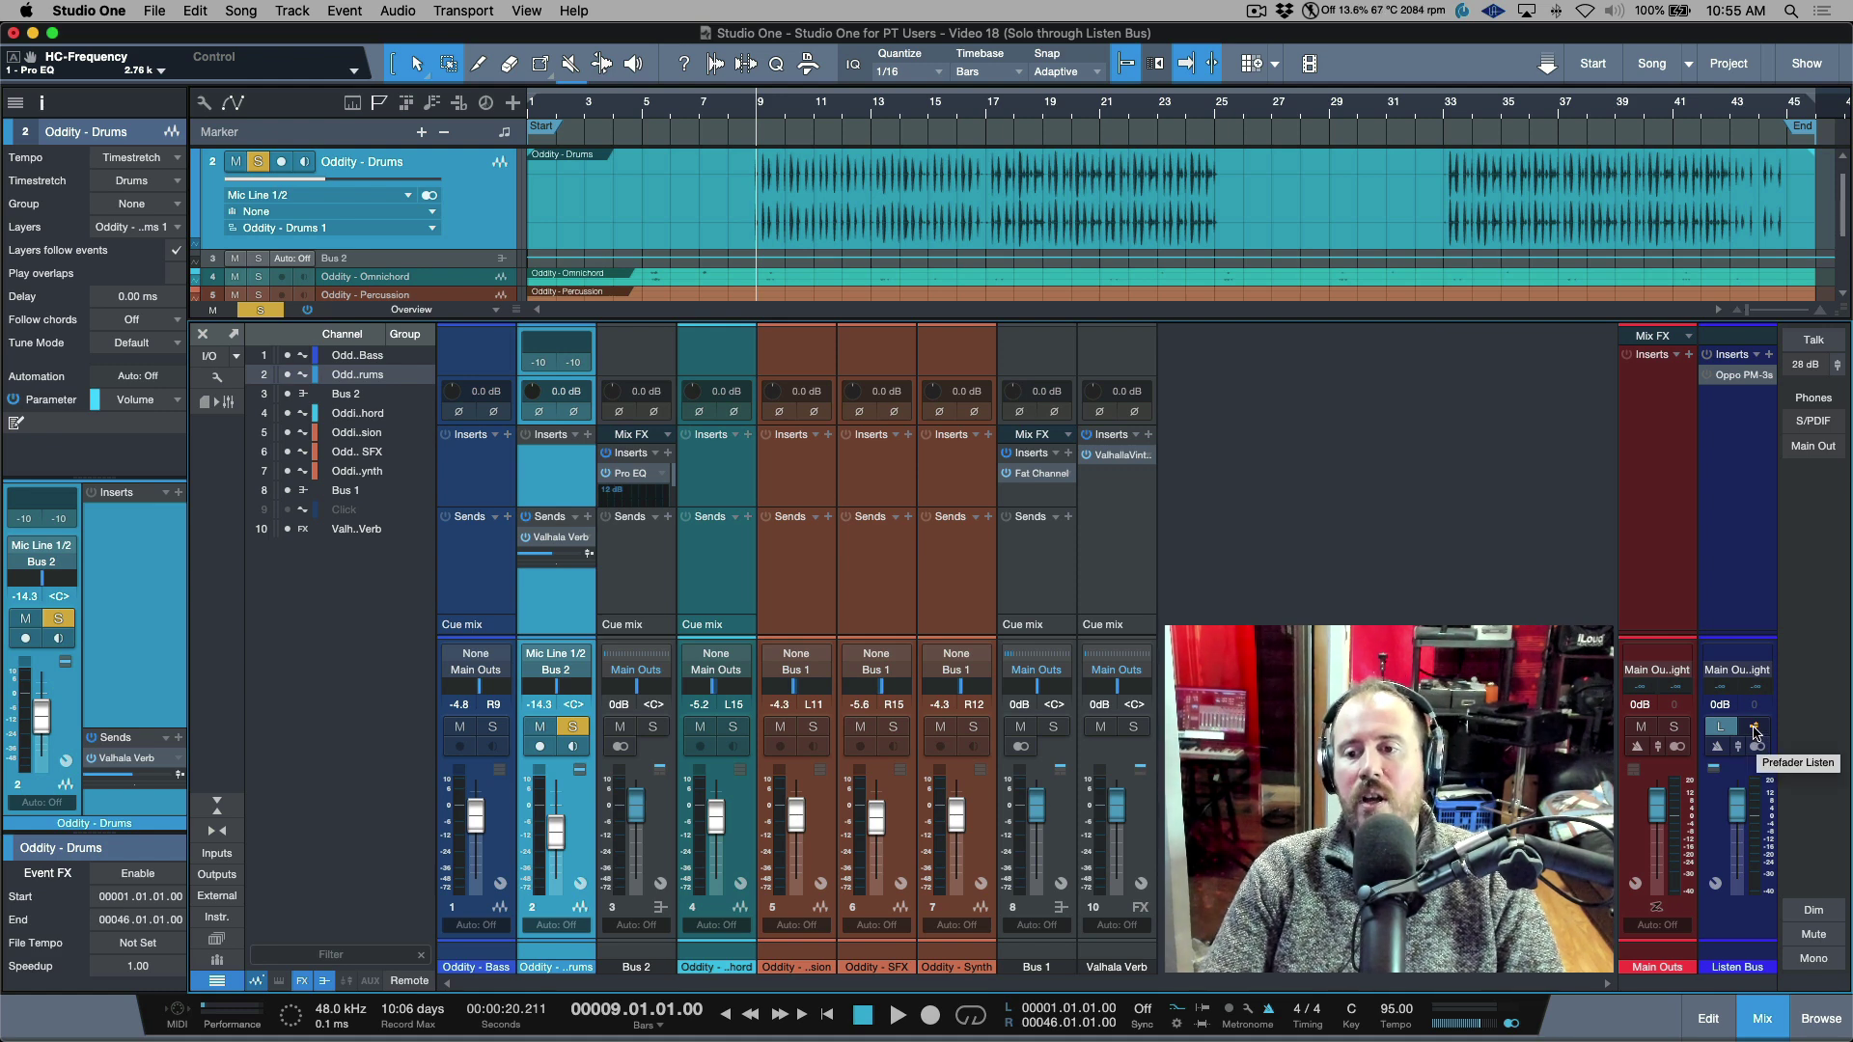
Enable Listen Bus prefader listening, then lower Drums volume and pan it hard left during playback
left_click(1755, 730)
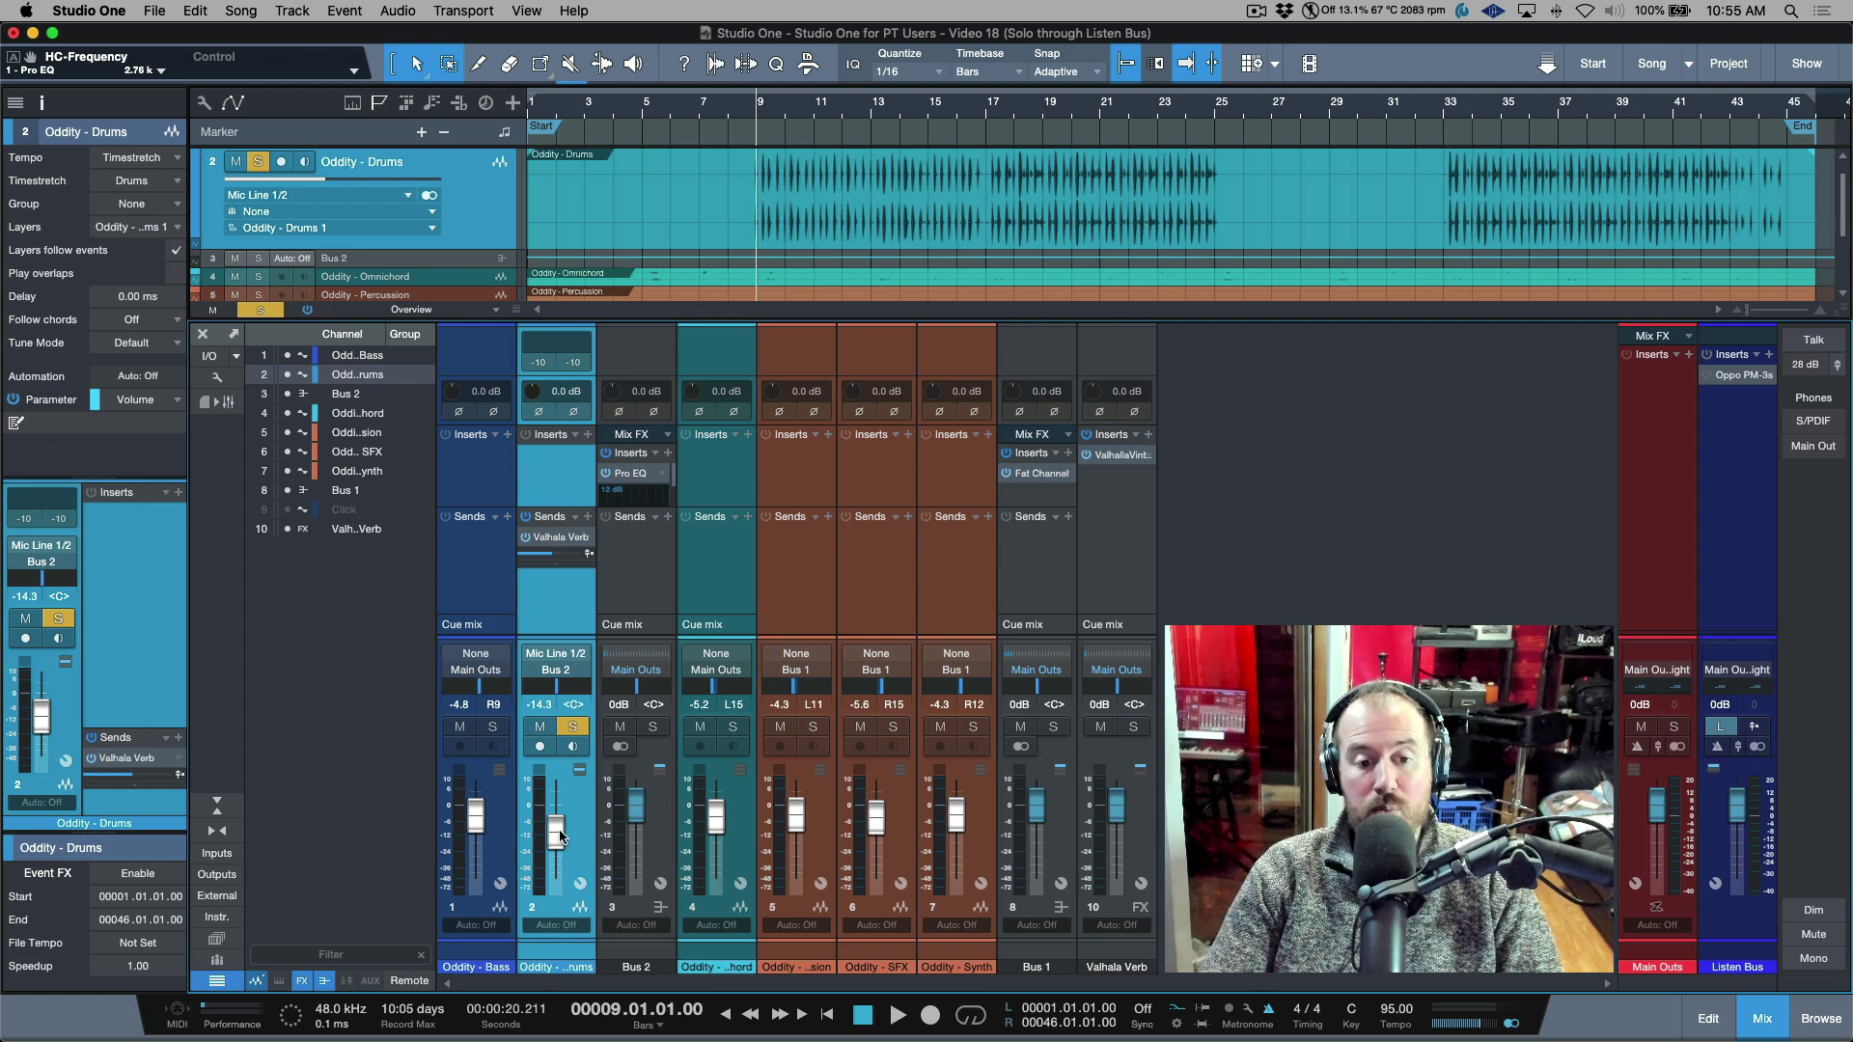
key("space")
mouse_move(564, 847)
left_mouse_down()
mouse_move(558, 874)
mouse_move(571, 836)
left_mouse_up()
mouse_move(570, 687)
left_mouse_down()
mouse_move(521, 705)
mouse_move(598, 699)
left_mouse_up()
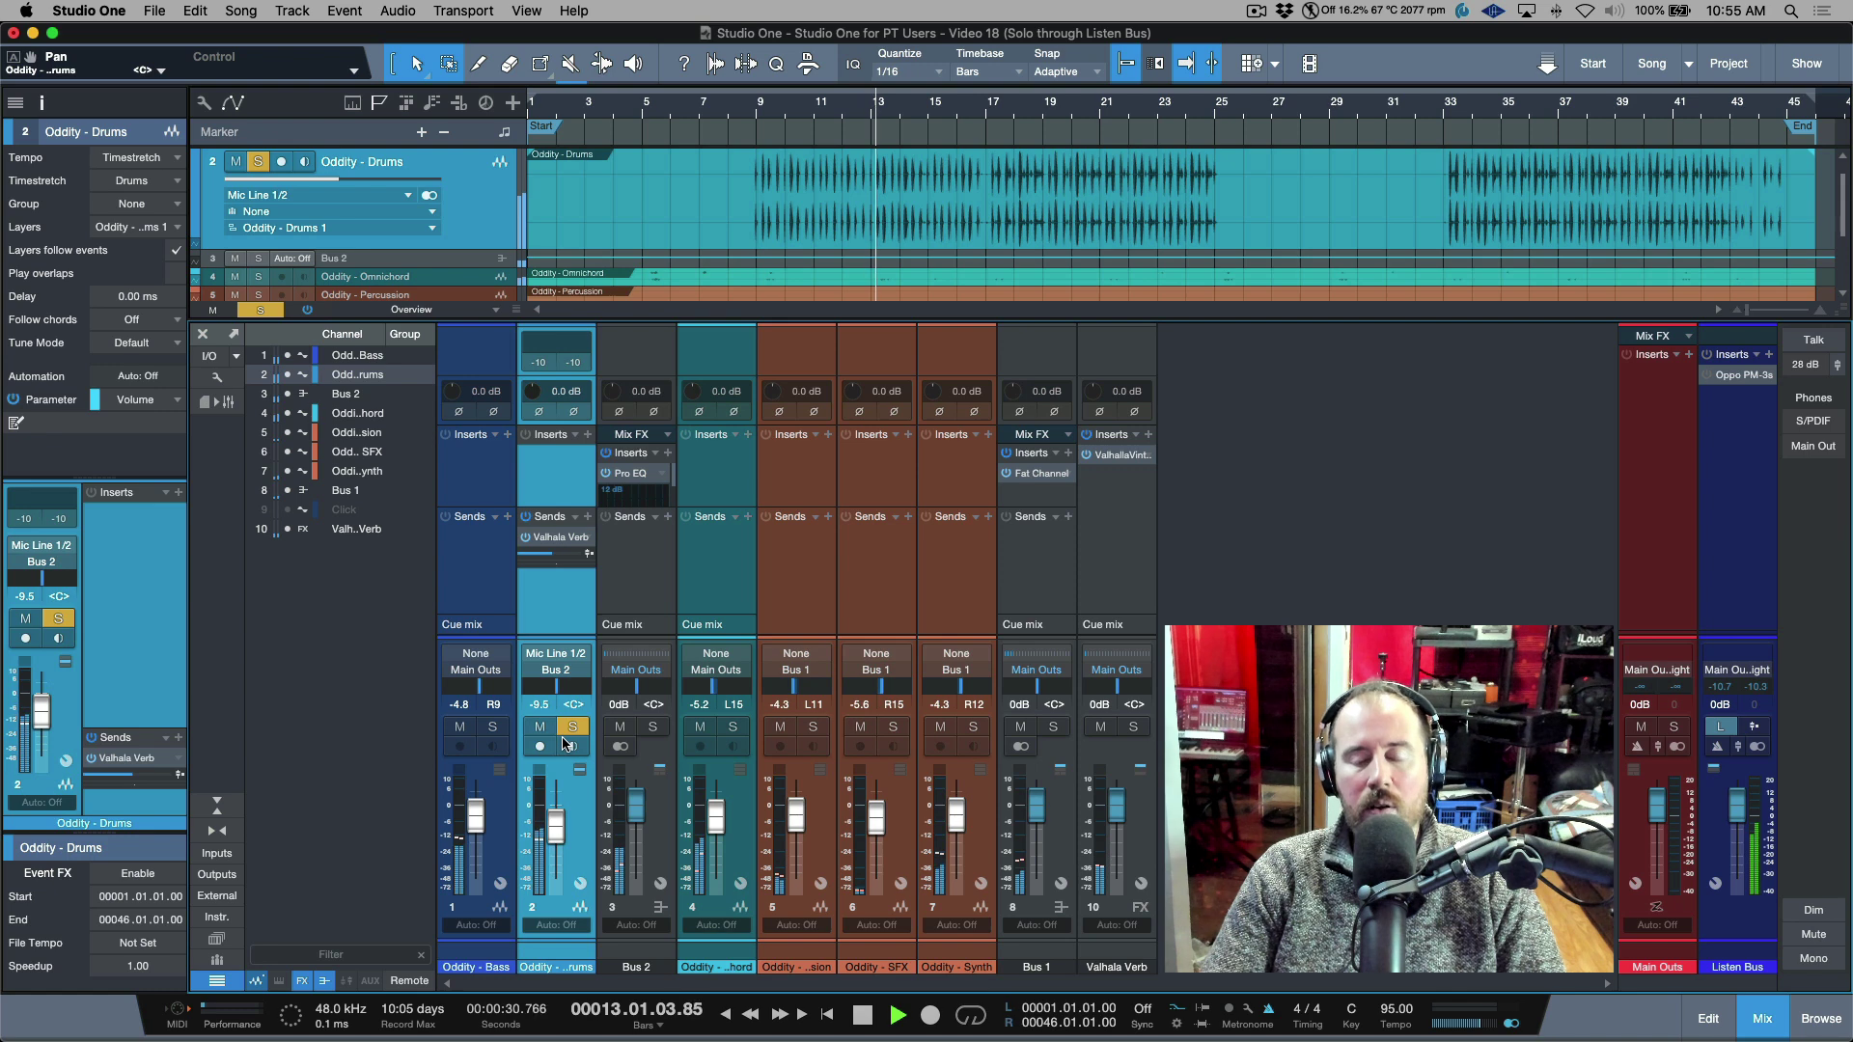
key("space")
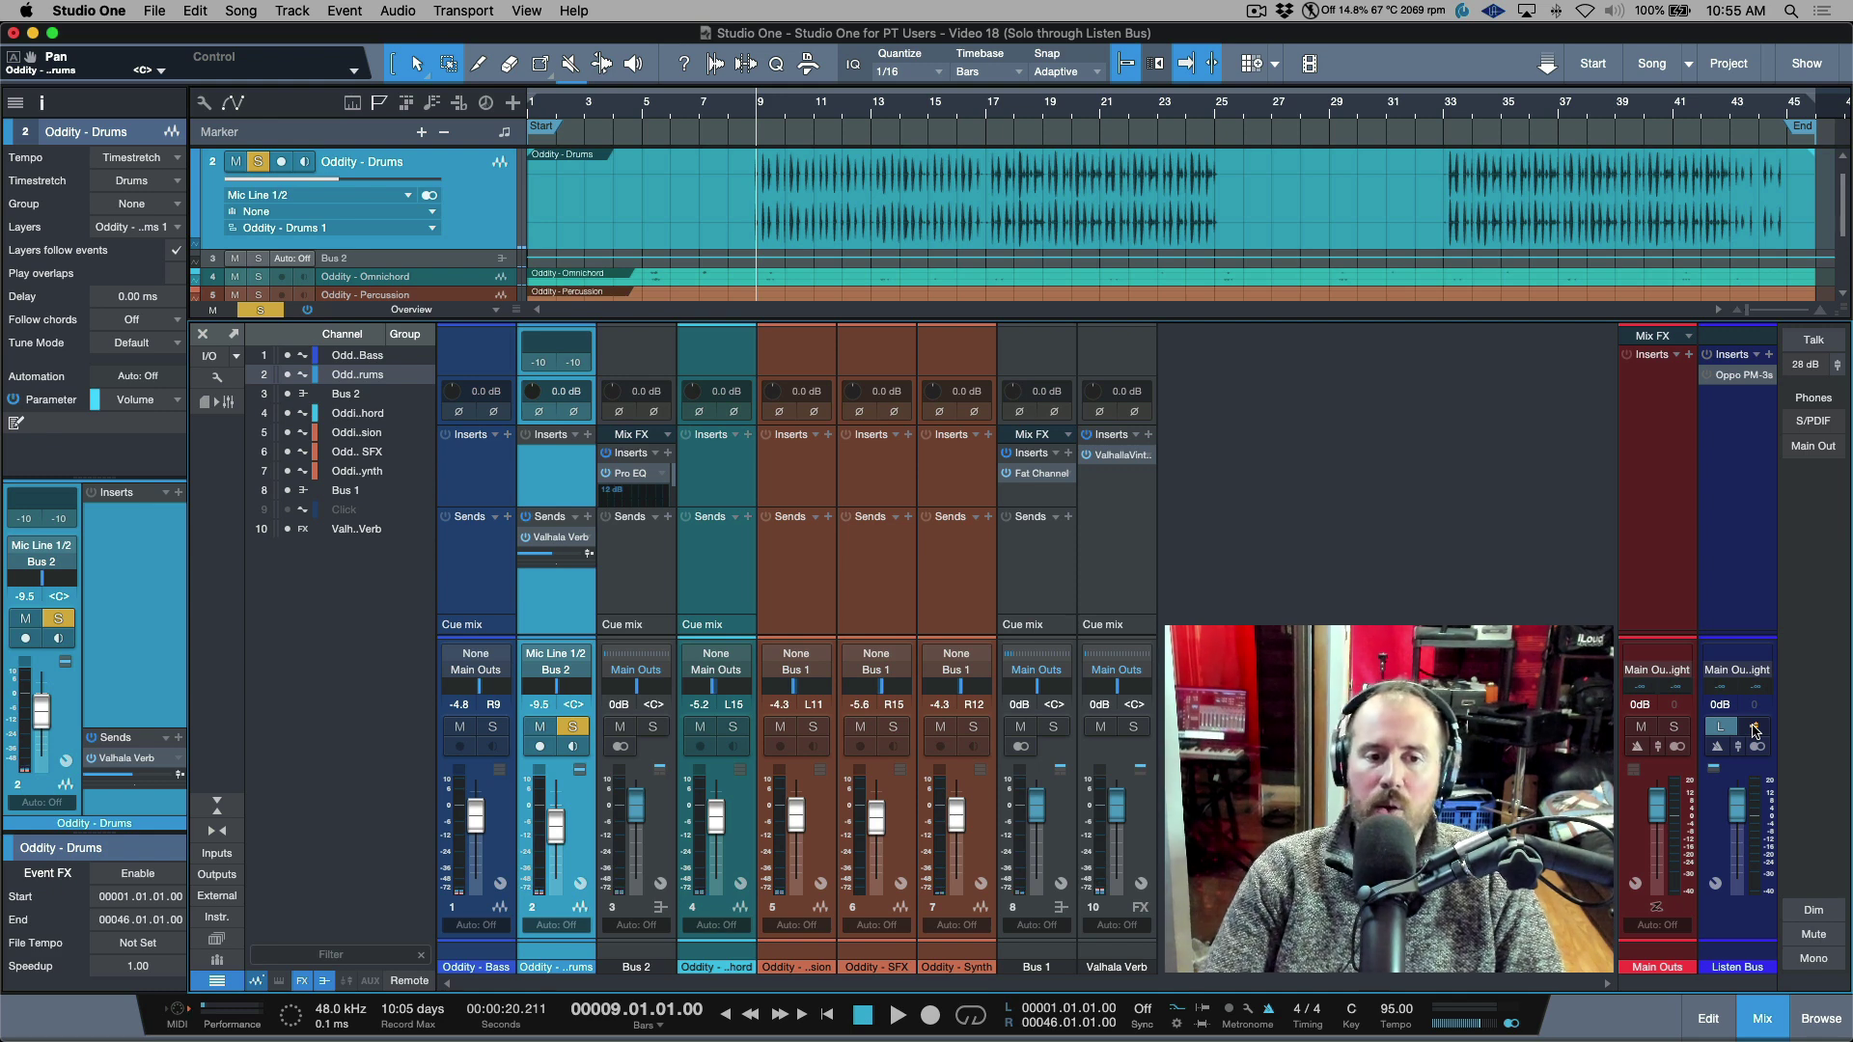
Set the Drums volume to +0.9 dB and recentre its pan
key("space")
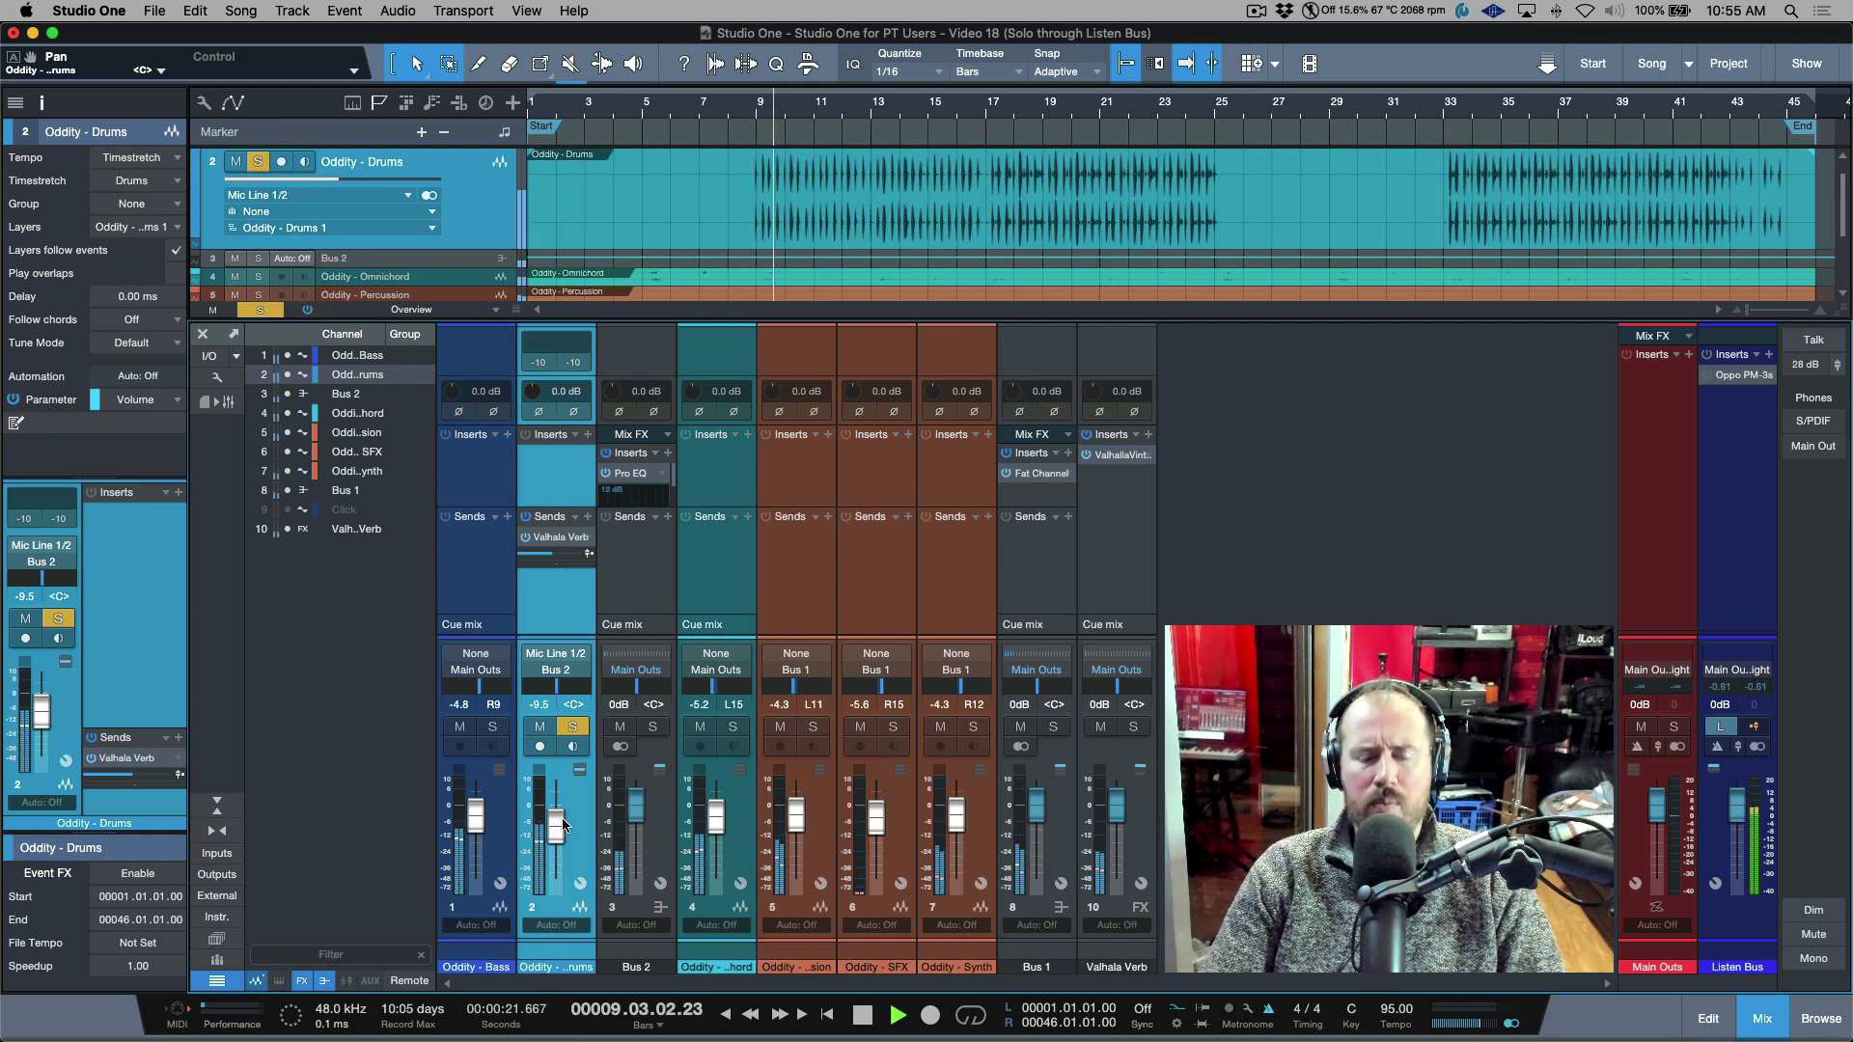
mouse_move(564, 825)
left_mouse_down()
mouse_move(557, 864)
mouse_move(556, 796)
left_mouse_up()
mouse_move(573, 704)
left_mouse_down()
mouse_move(498, 707)
mouse_move(574, 692)
left_mouse_up()
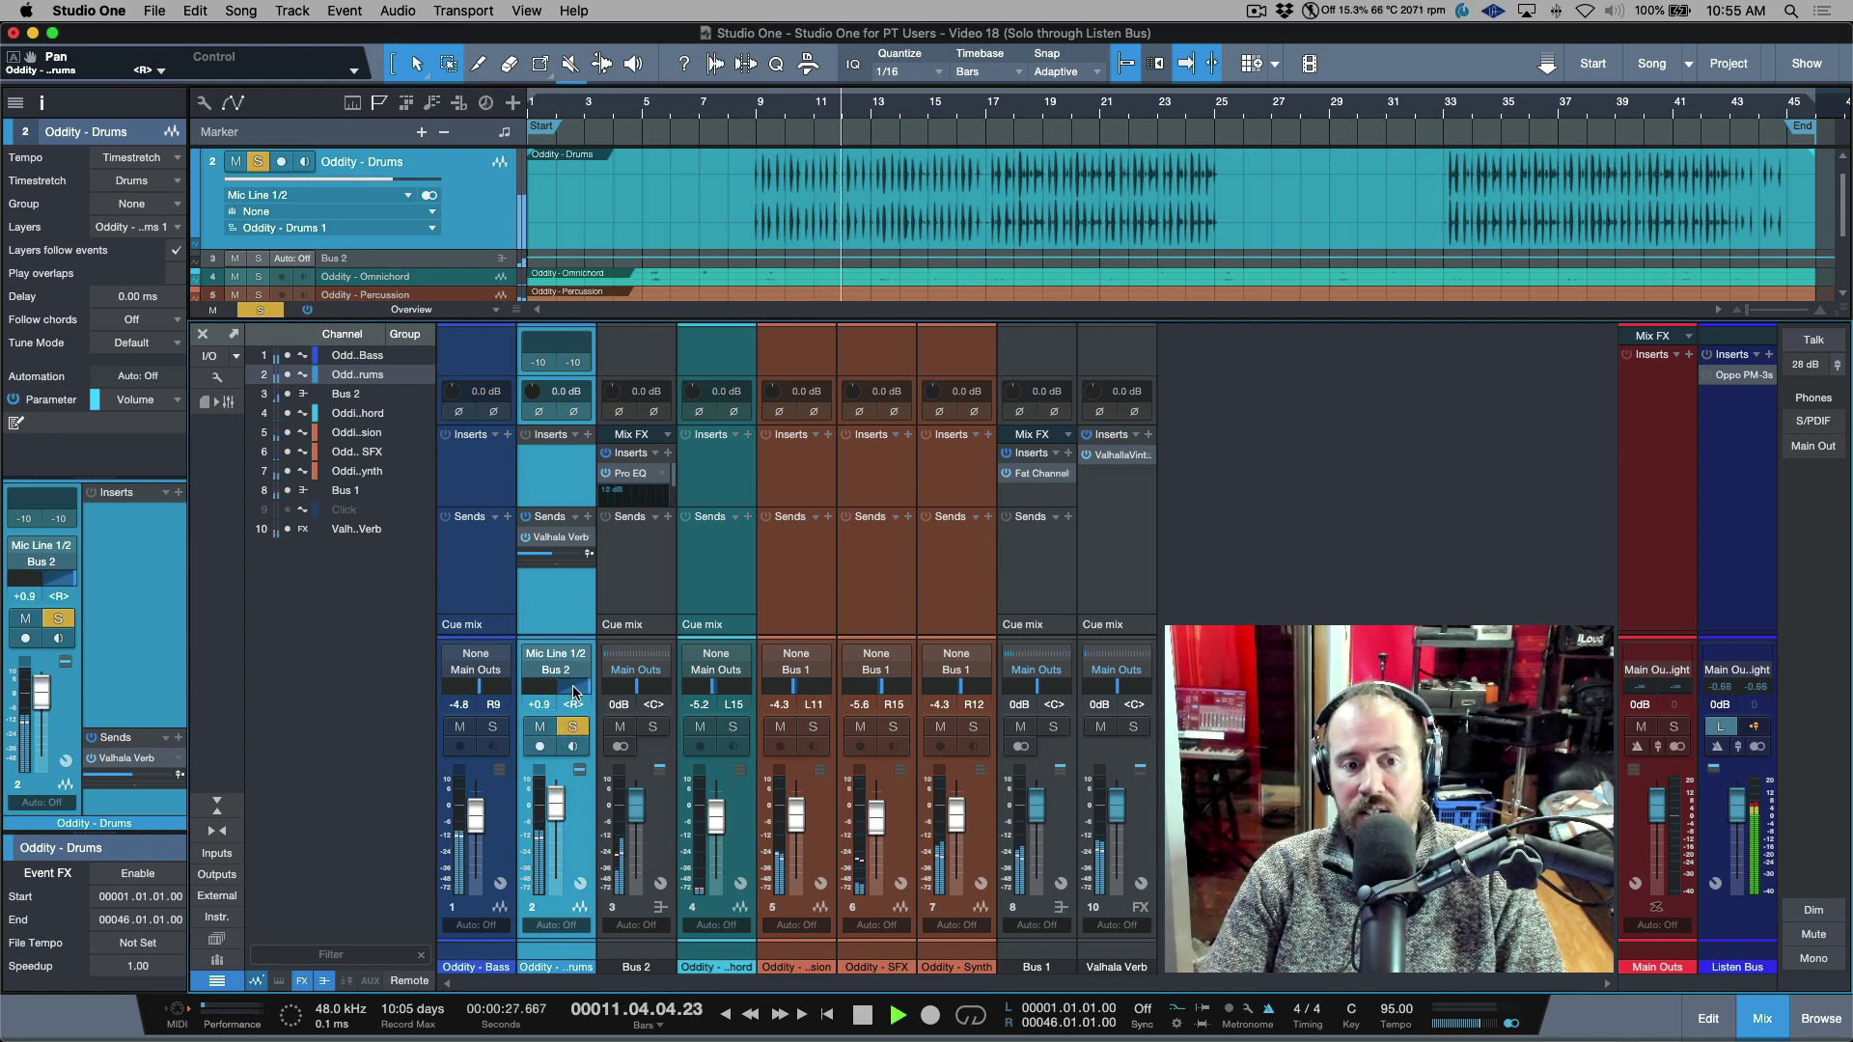
key("space")
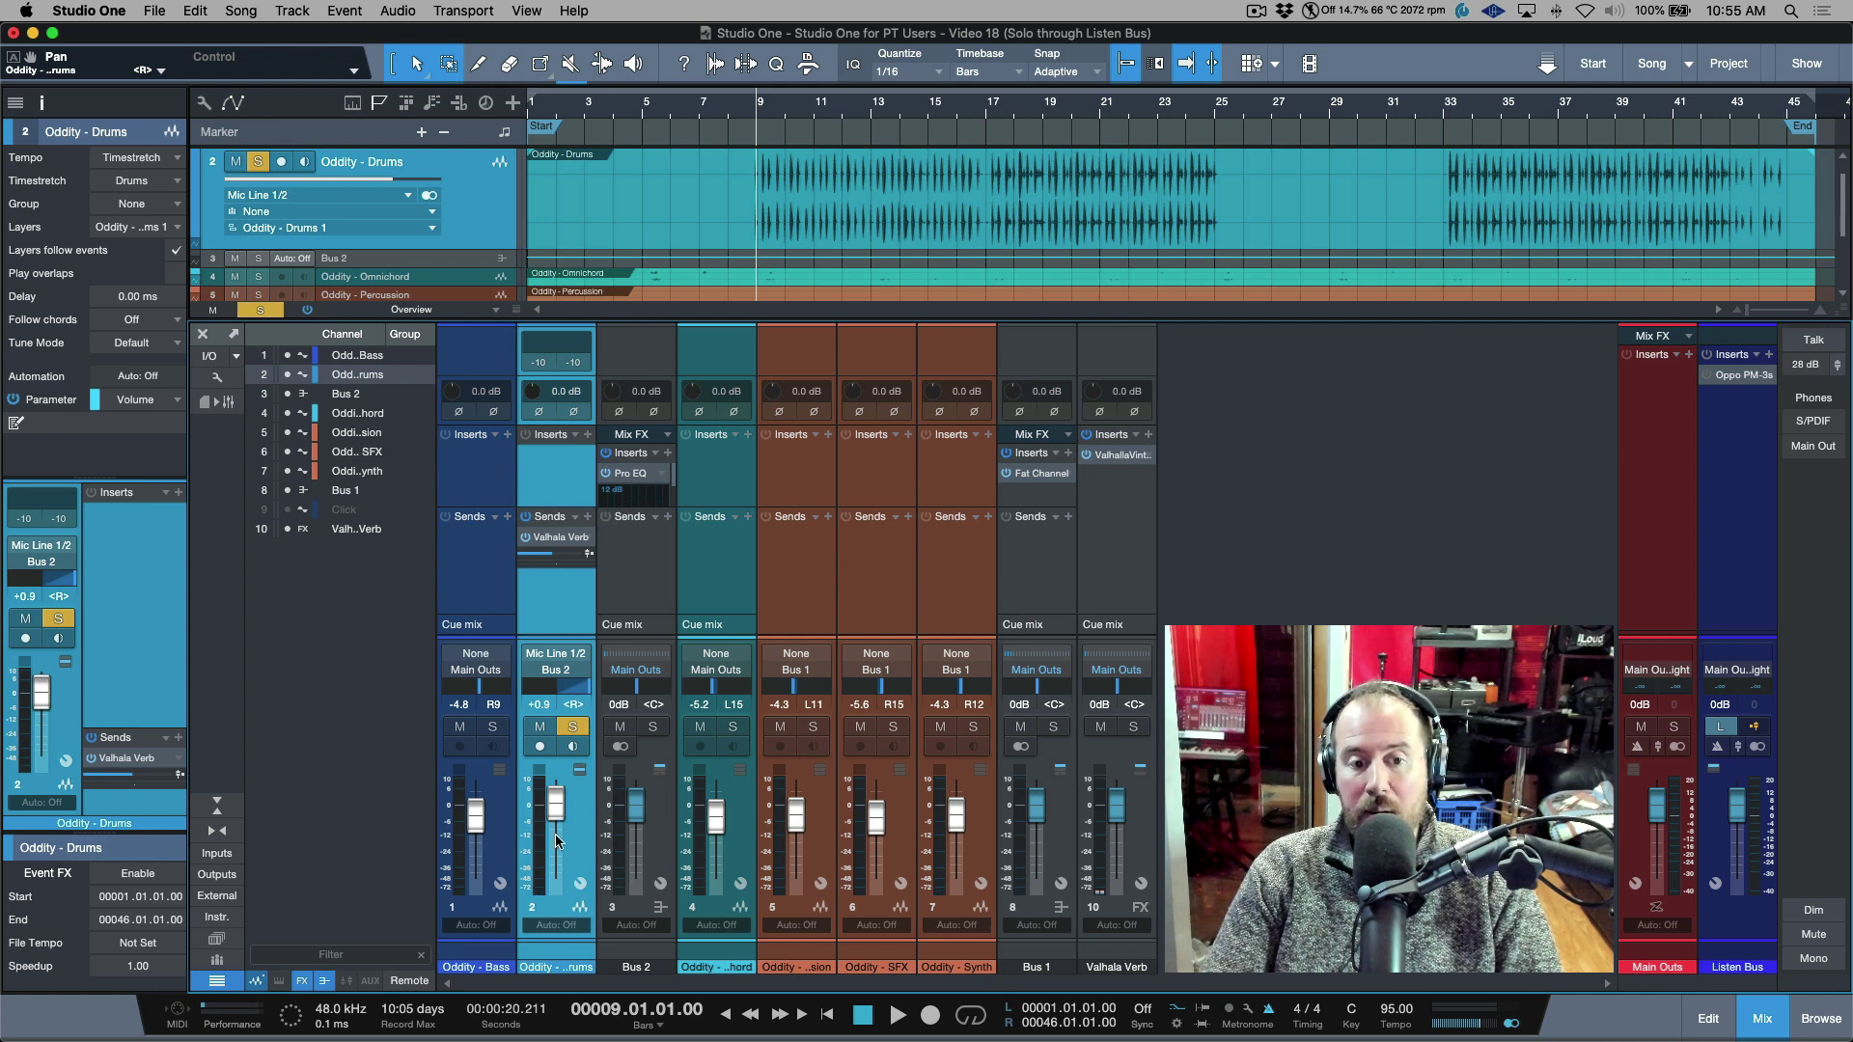
left_click(573, 687, "alt")
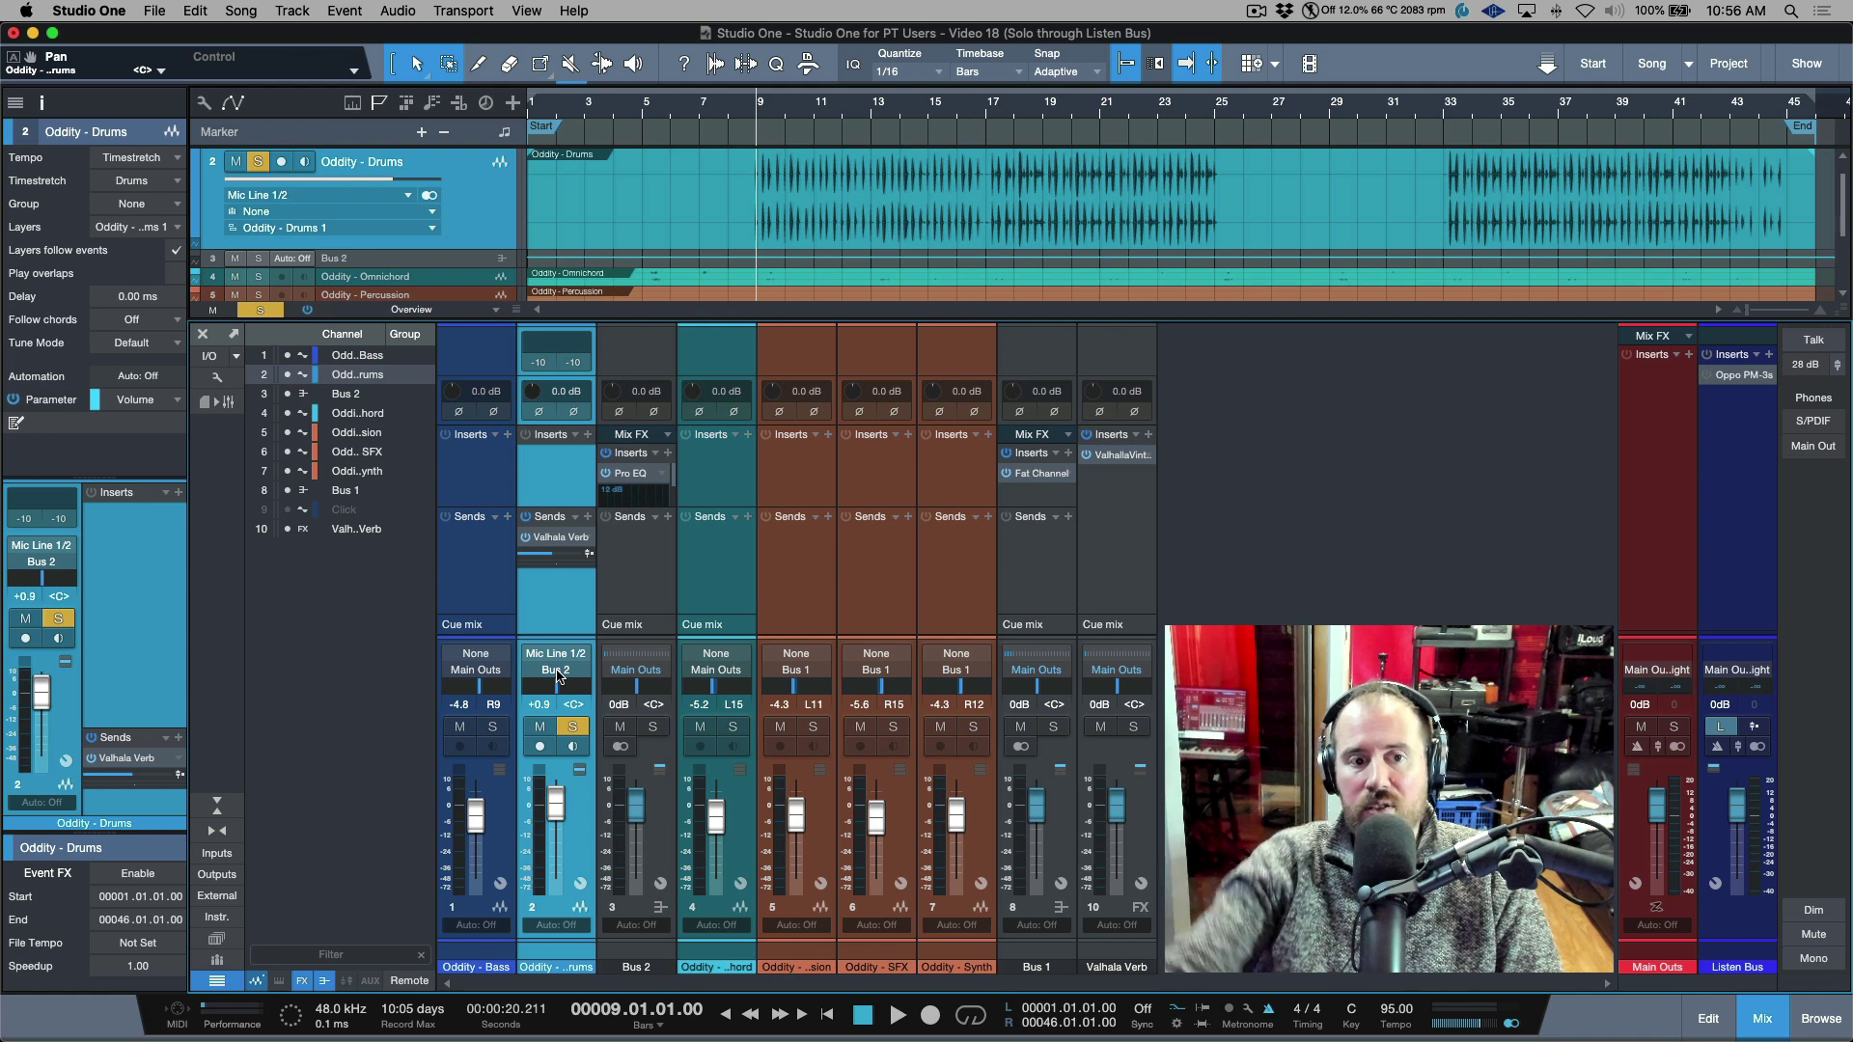
left_click(220, 378)
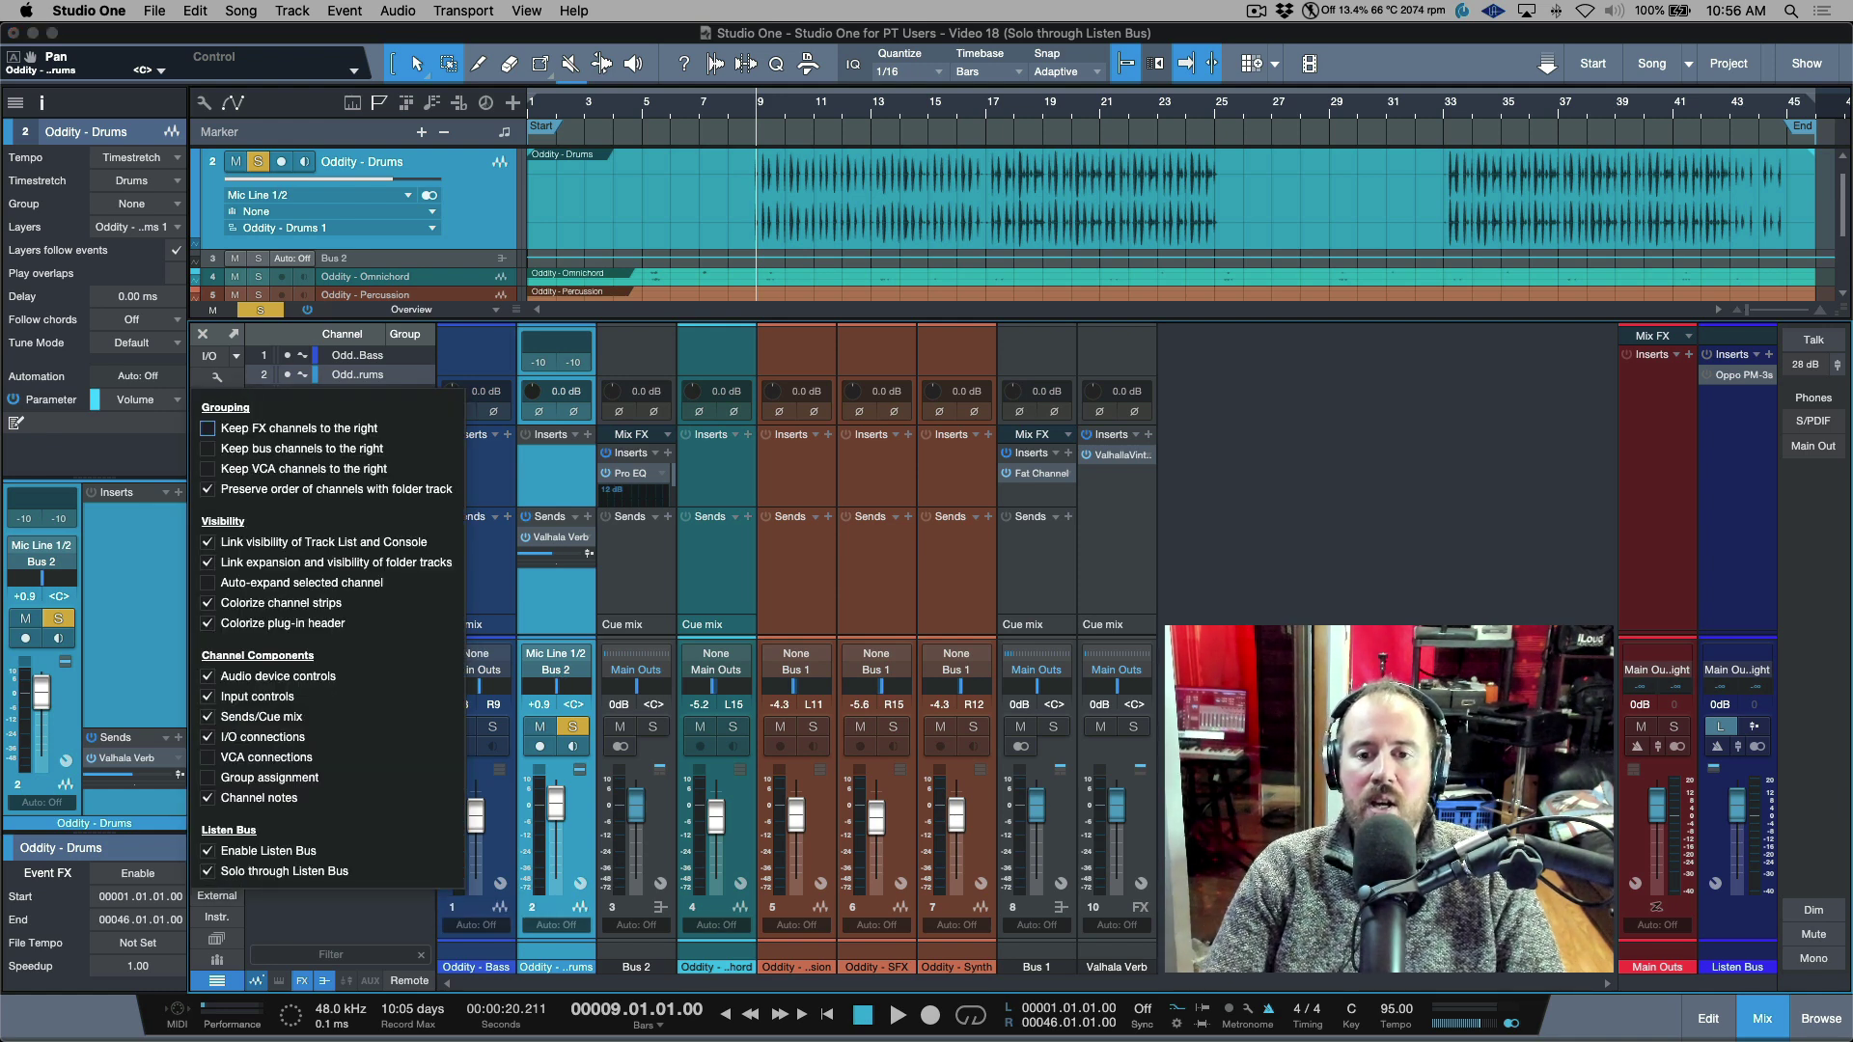
key("Escape")
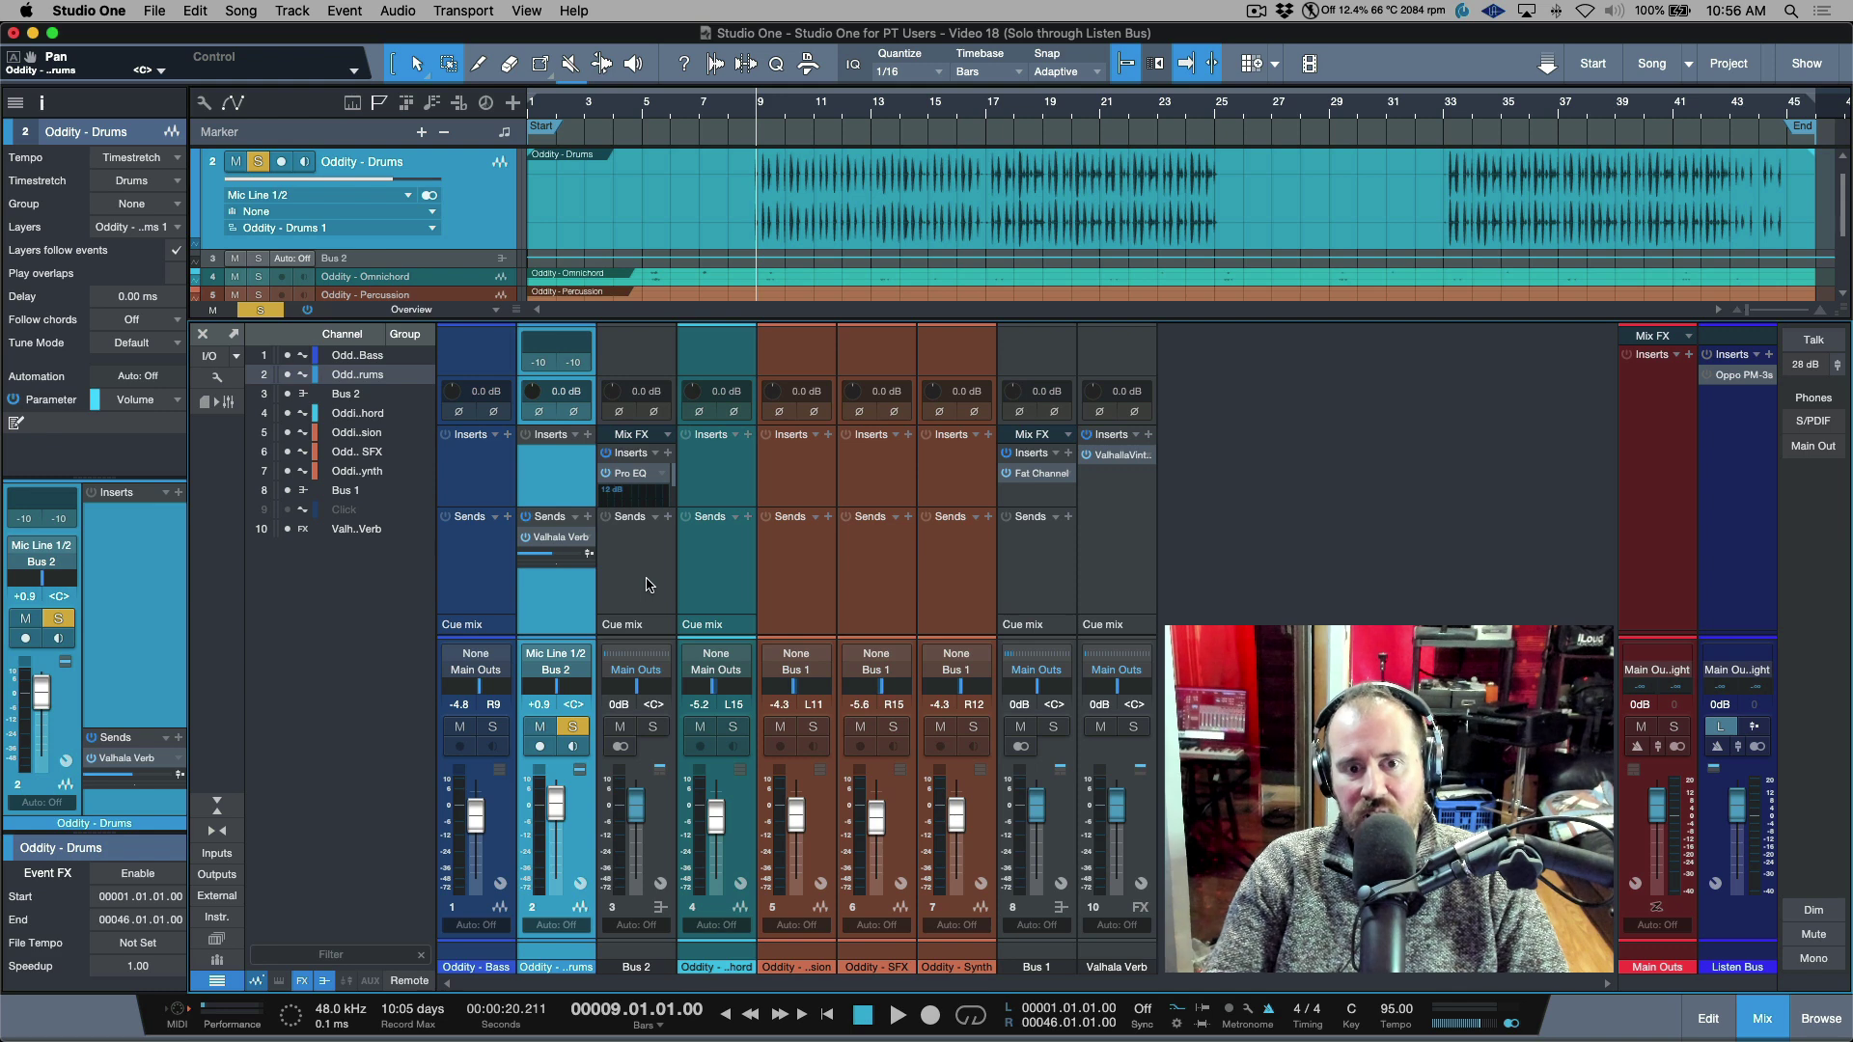
Enlarge the insert sections, solo Bus 2, and set it to 0 dB with centred pan
left_click_drag(634, 509, 633, 551)
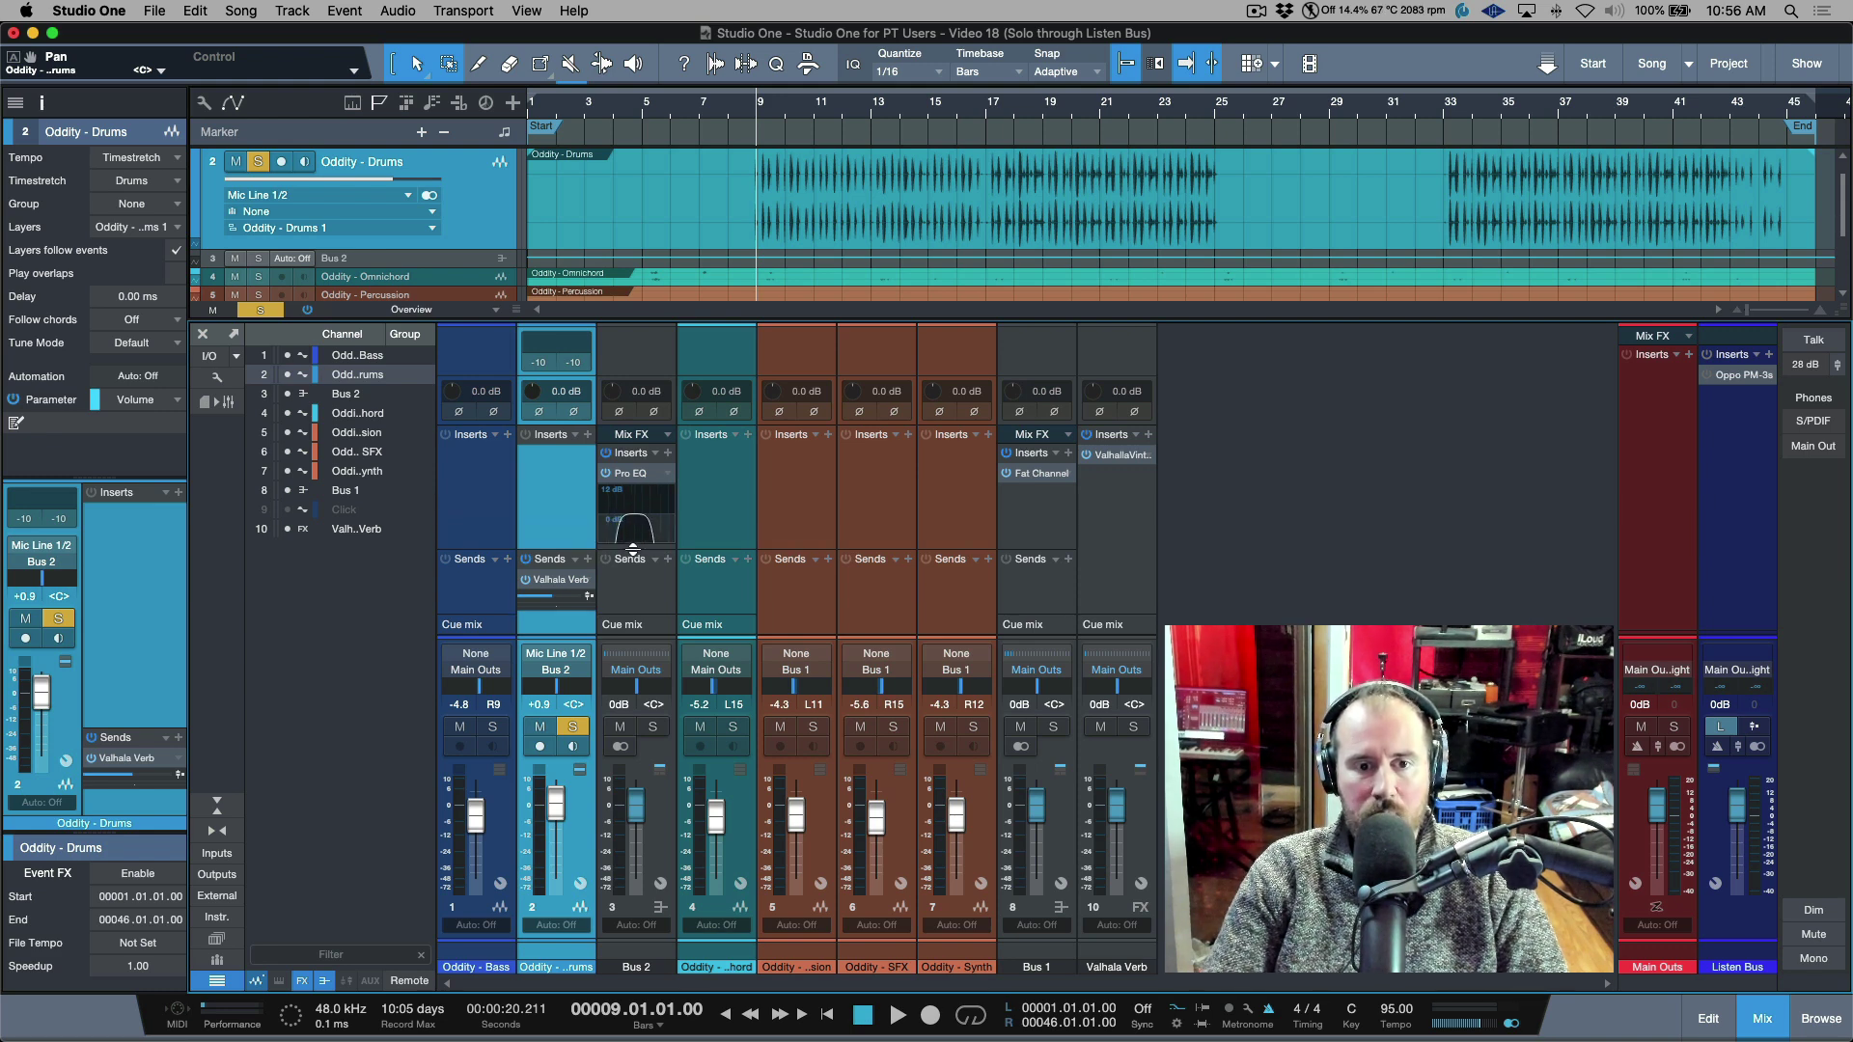
left_click(656, 726)
key("space")
key("space")
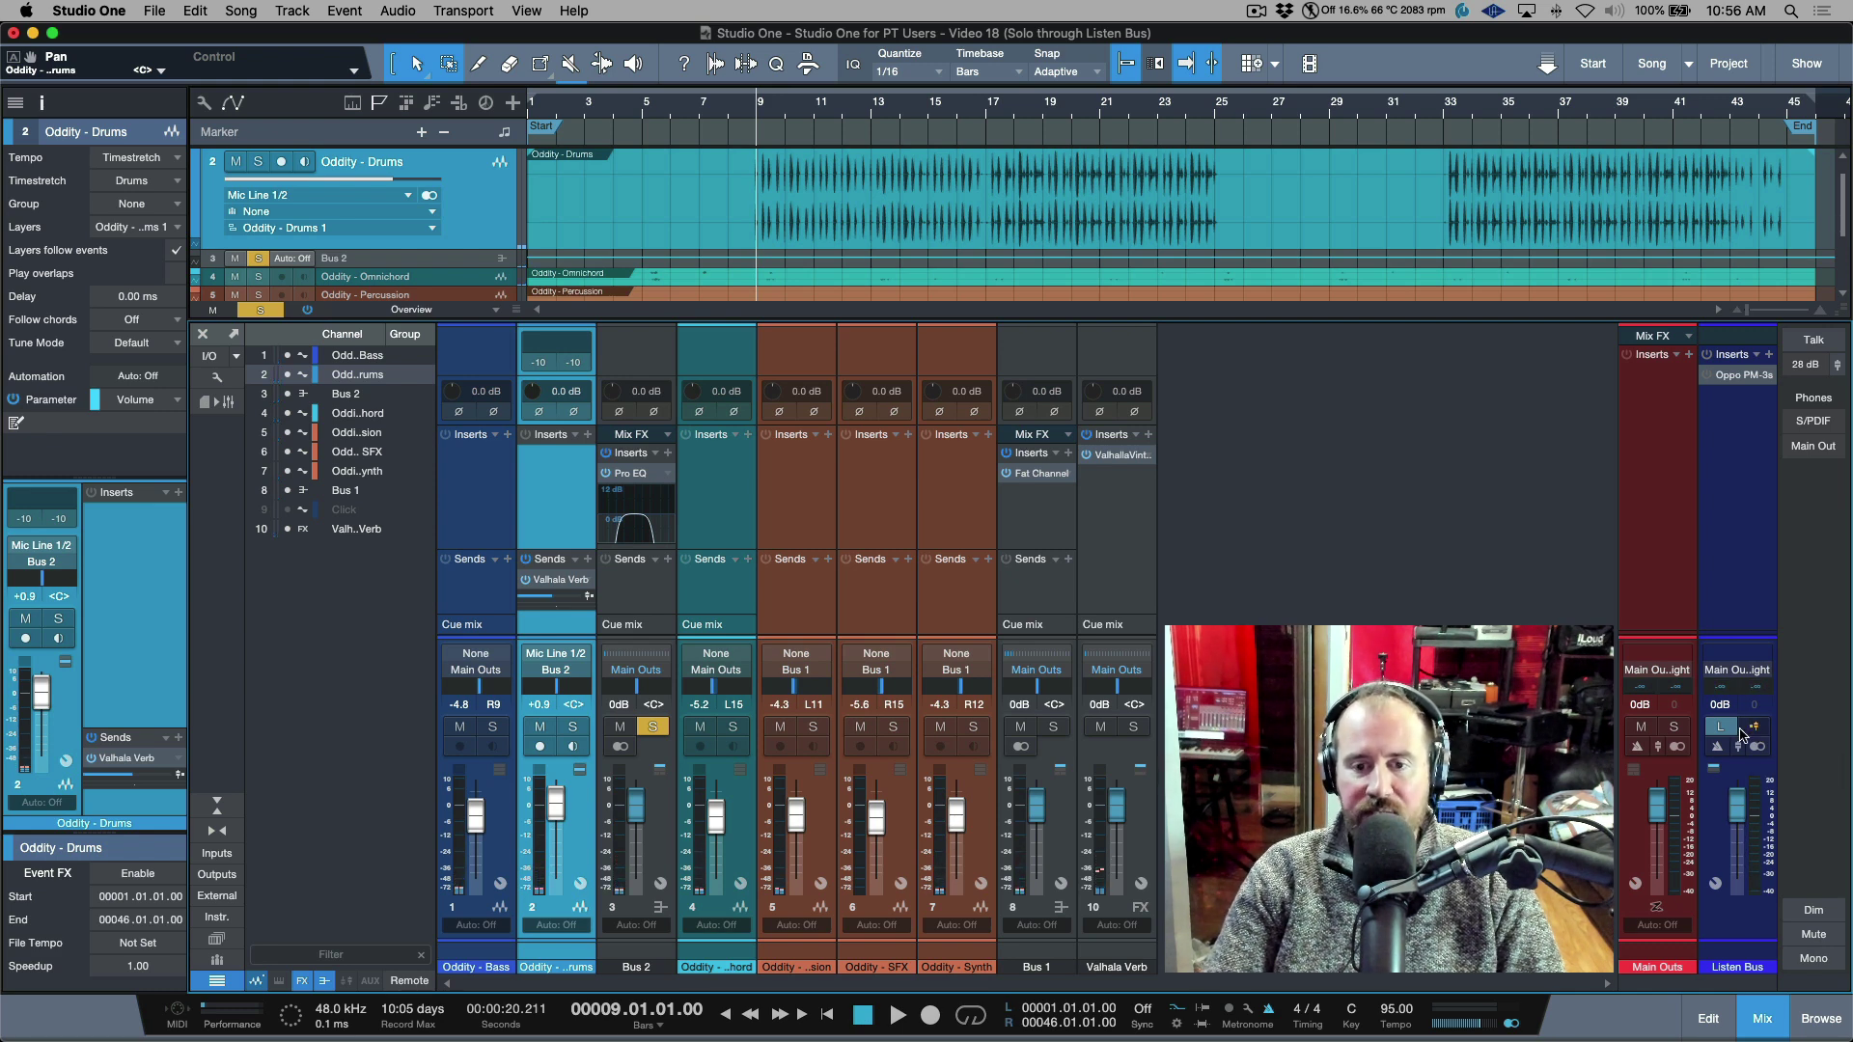
key("space")
mouse_move(636, 806)
left_mouse_down()
mouse_move(665, 956)
mouse_move(655, 809)
mouse_move(656, 833)
left_mouse_up()
left_click_drag(639, 686, 664, 691)
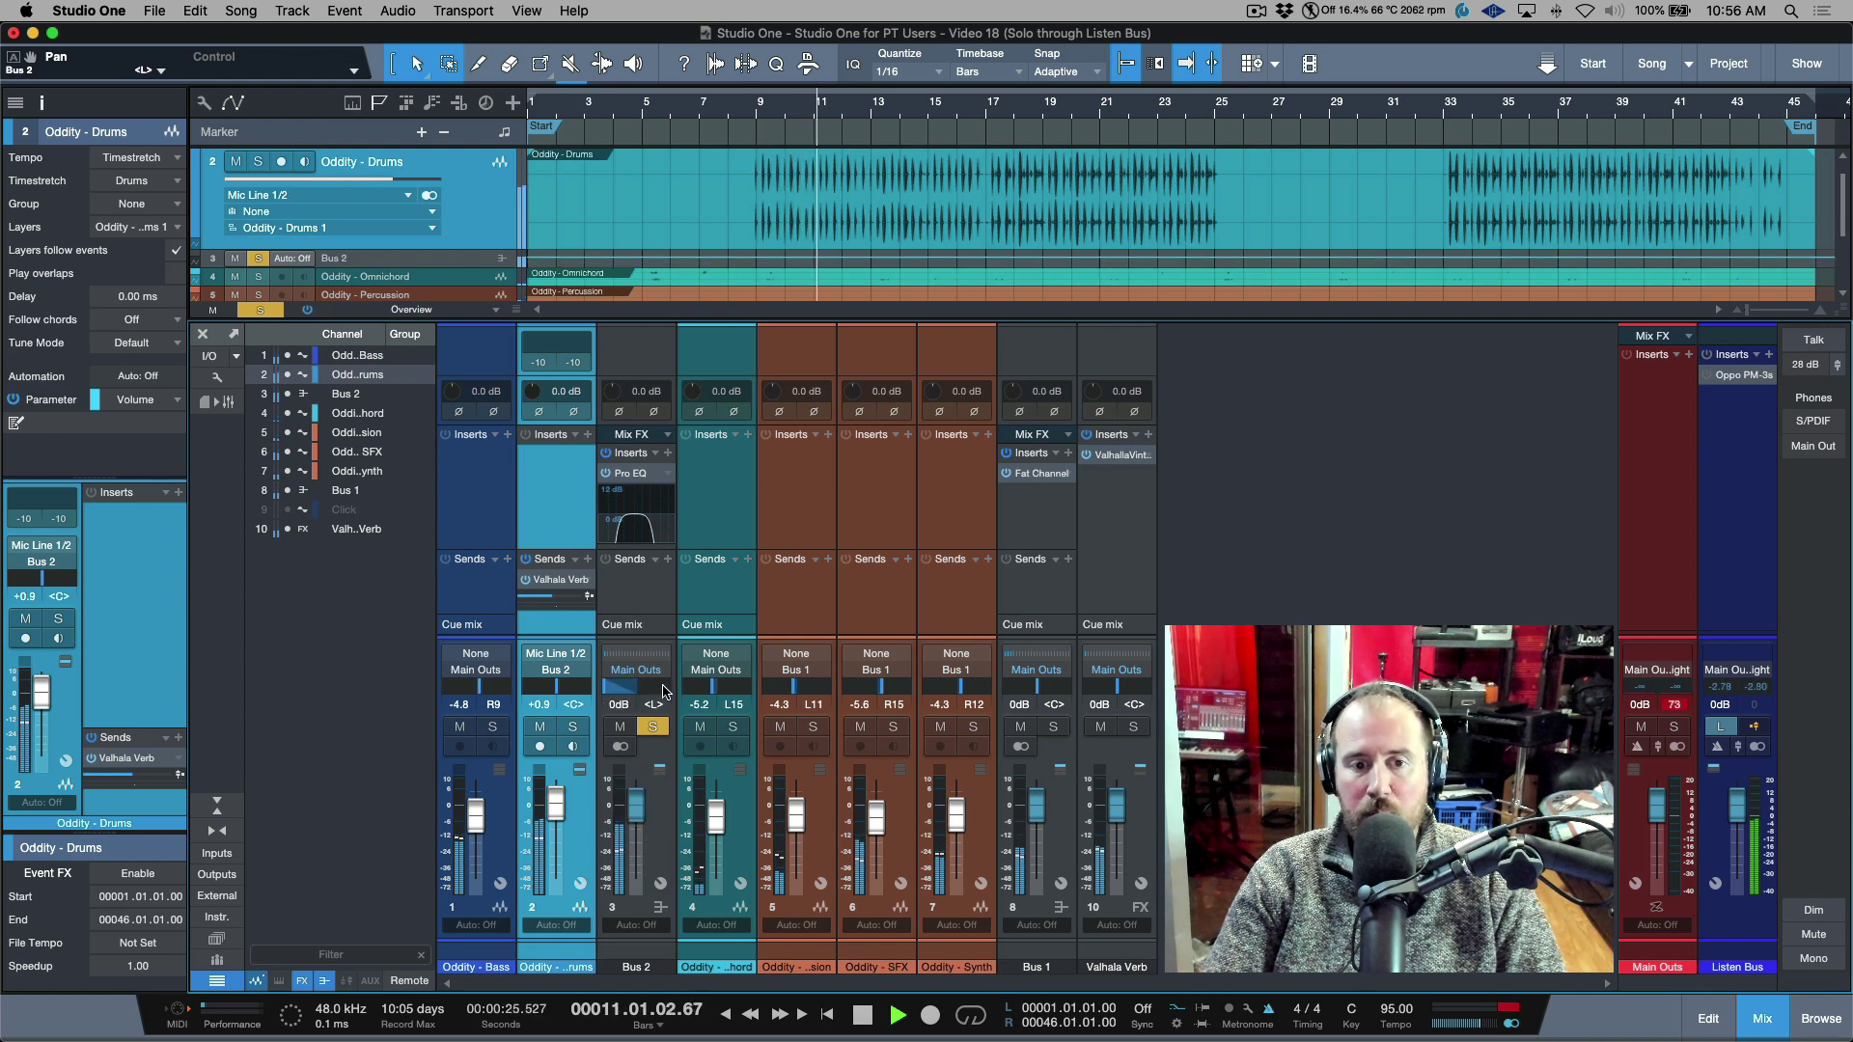
left_click(662, 691, "alt")
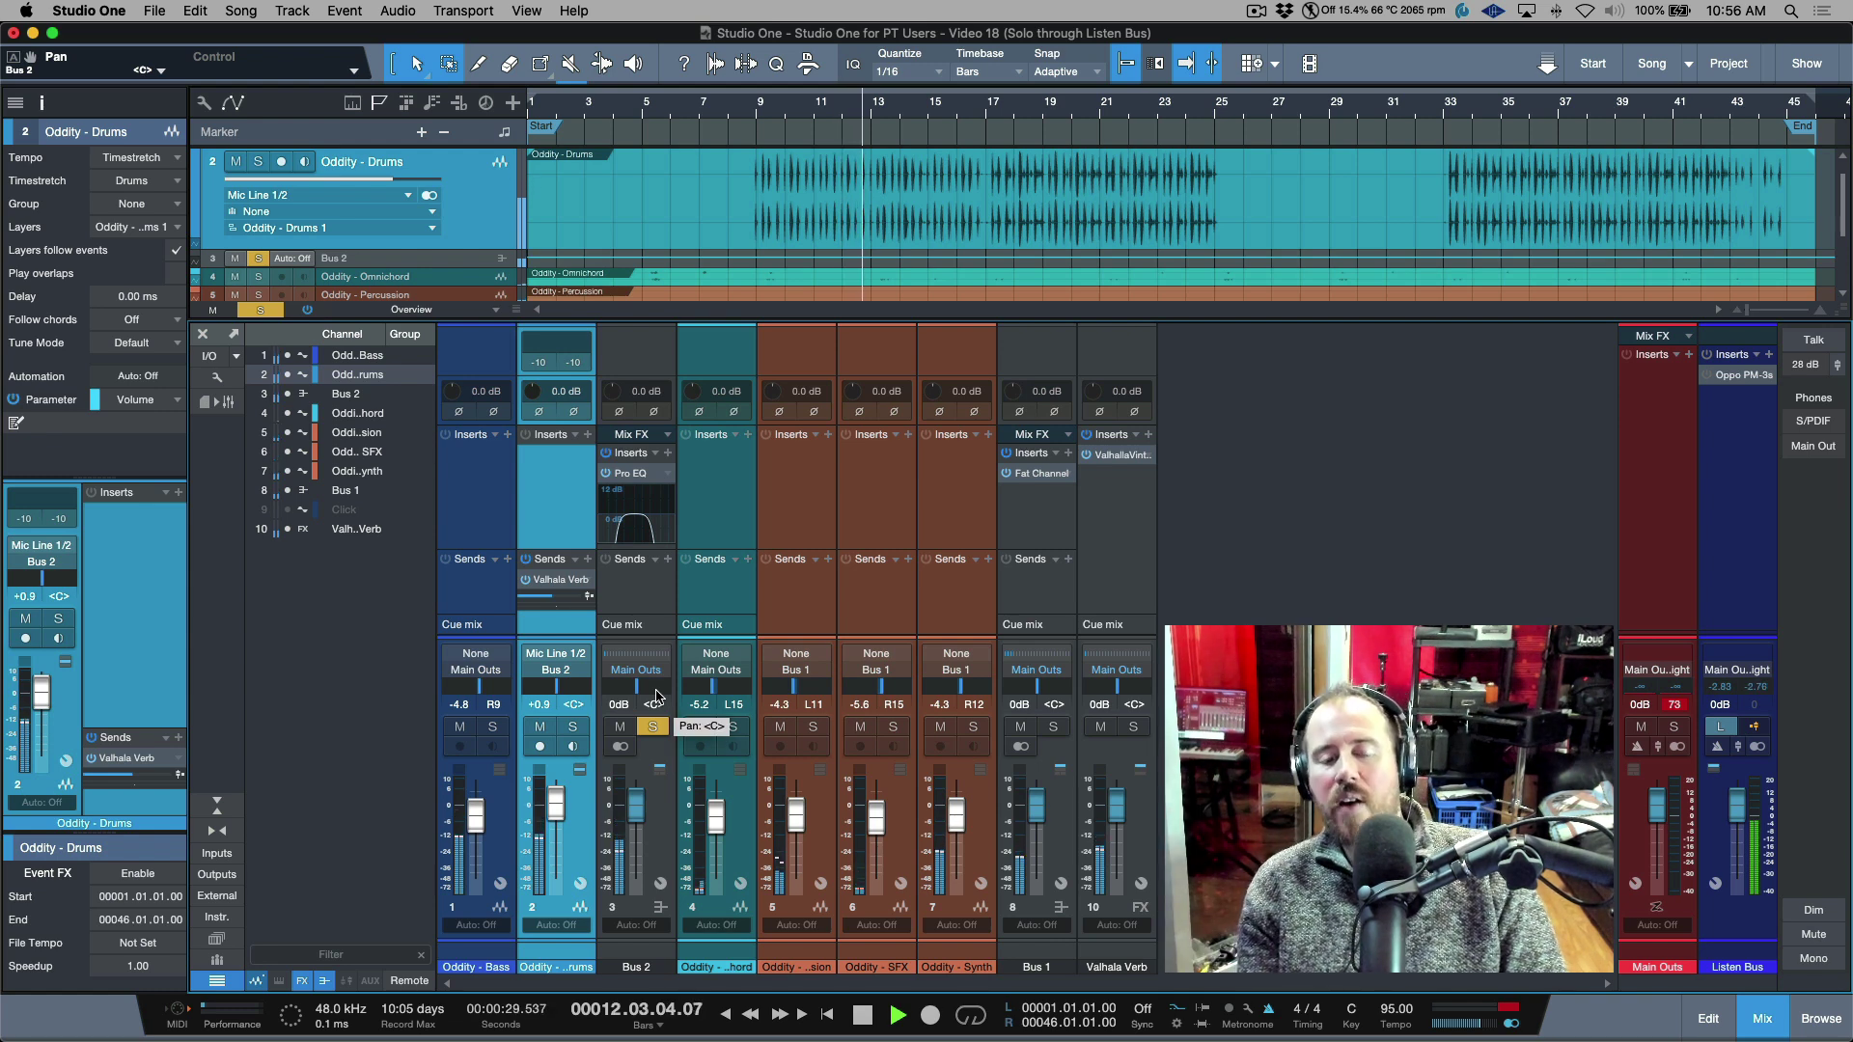
Set the Drums volume to -4.8 dB, stop playback and select Bus 2
mouse_move(560, 823)
left_mouse_down()
mouse_move(560, 886)
mouse_move(563, 836)
left_mouse_up()
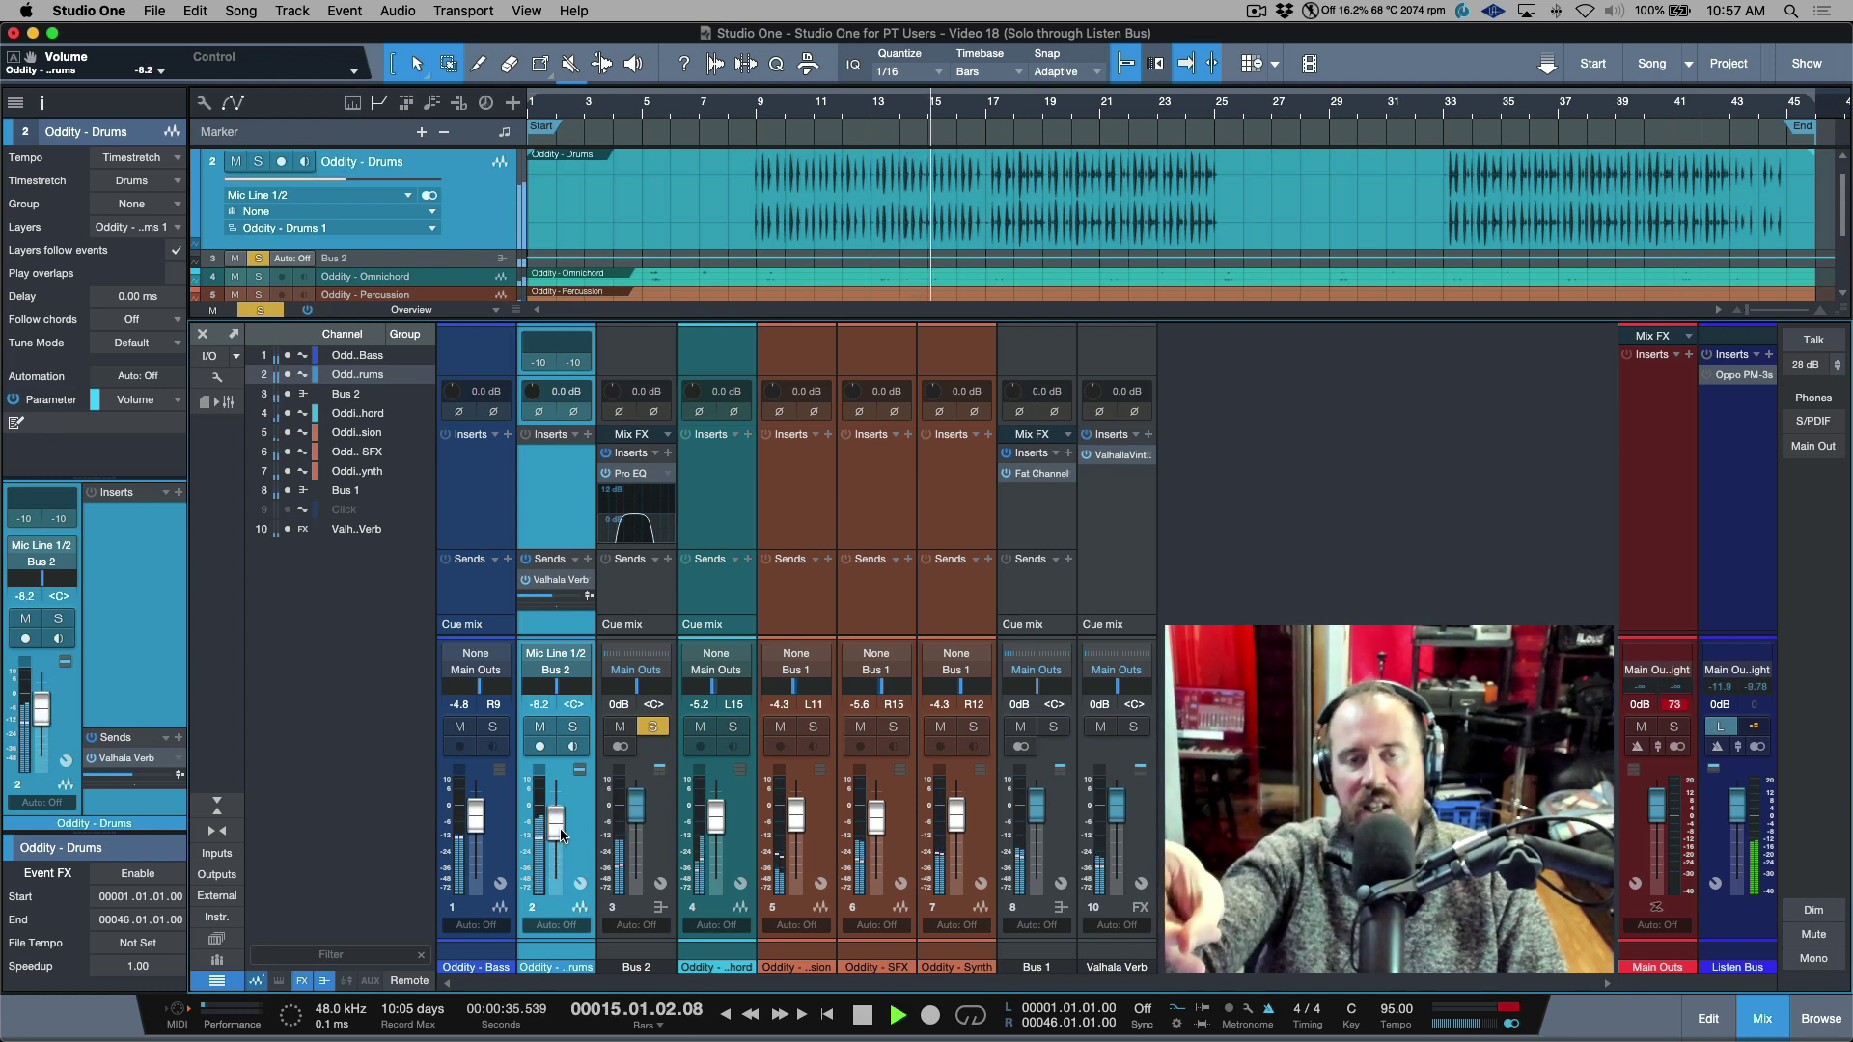
left_click_drag(561, 836, 564, 828)
key("space")
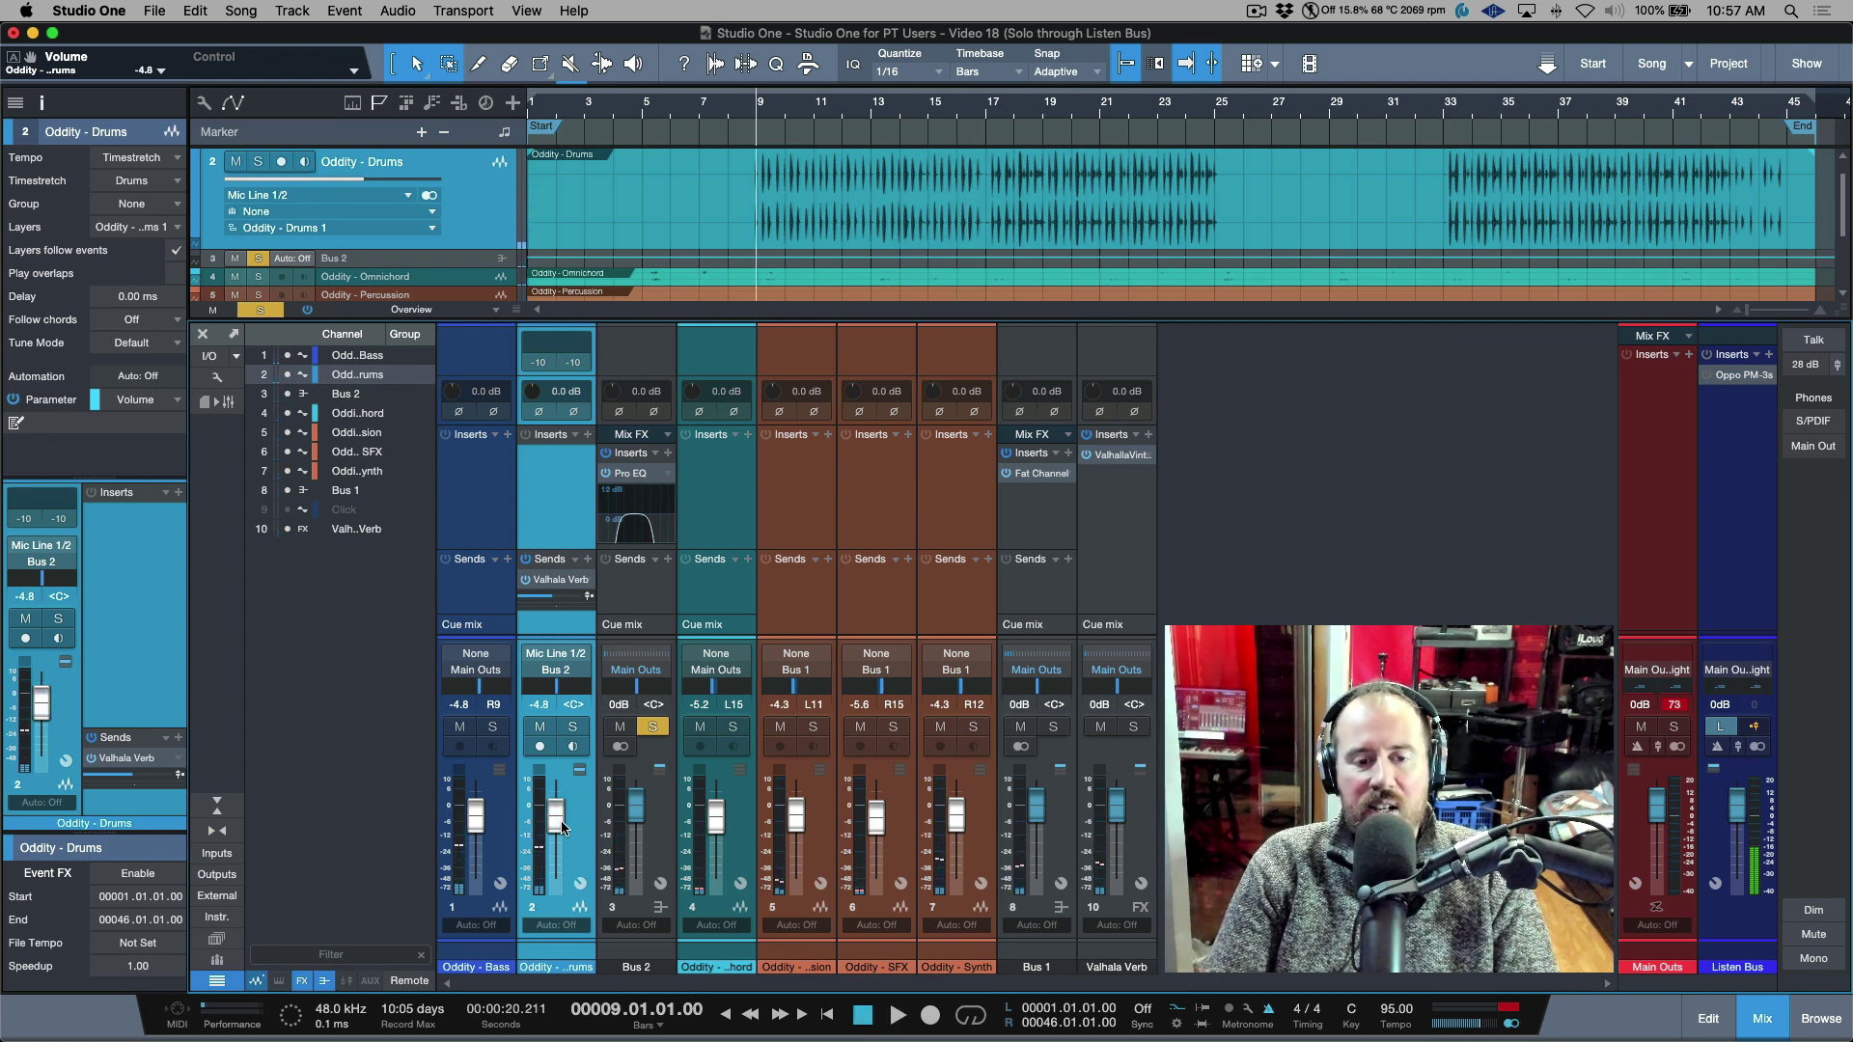
left_click(662, 824)
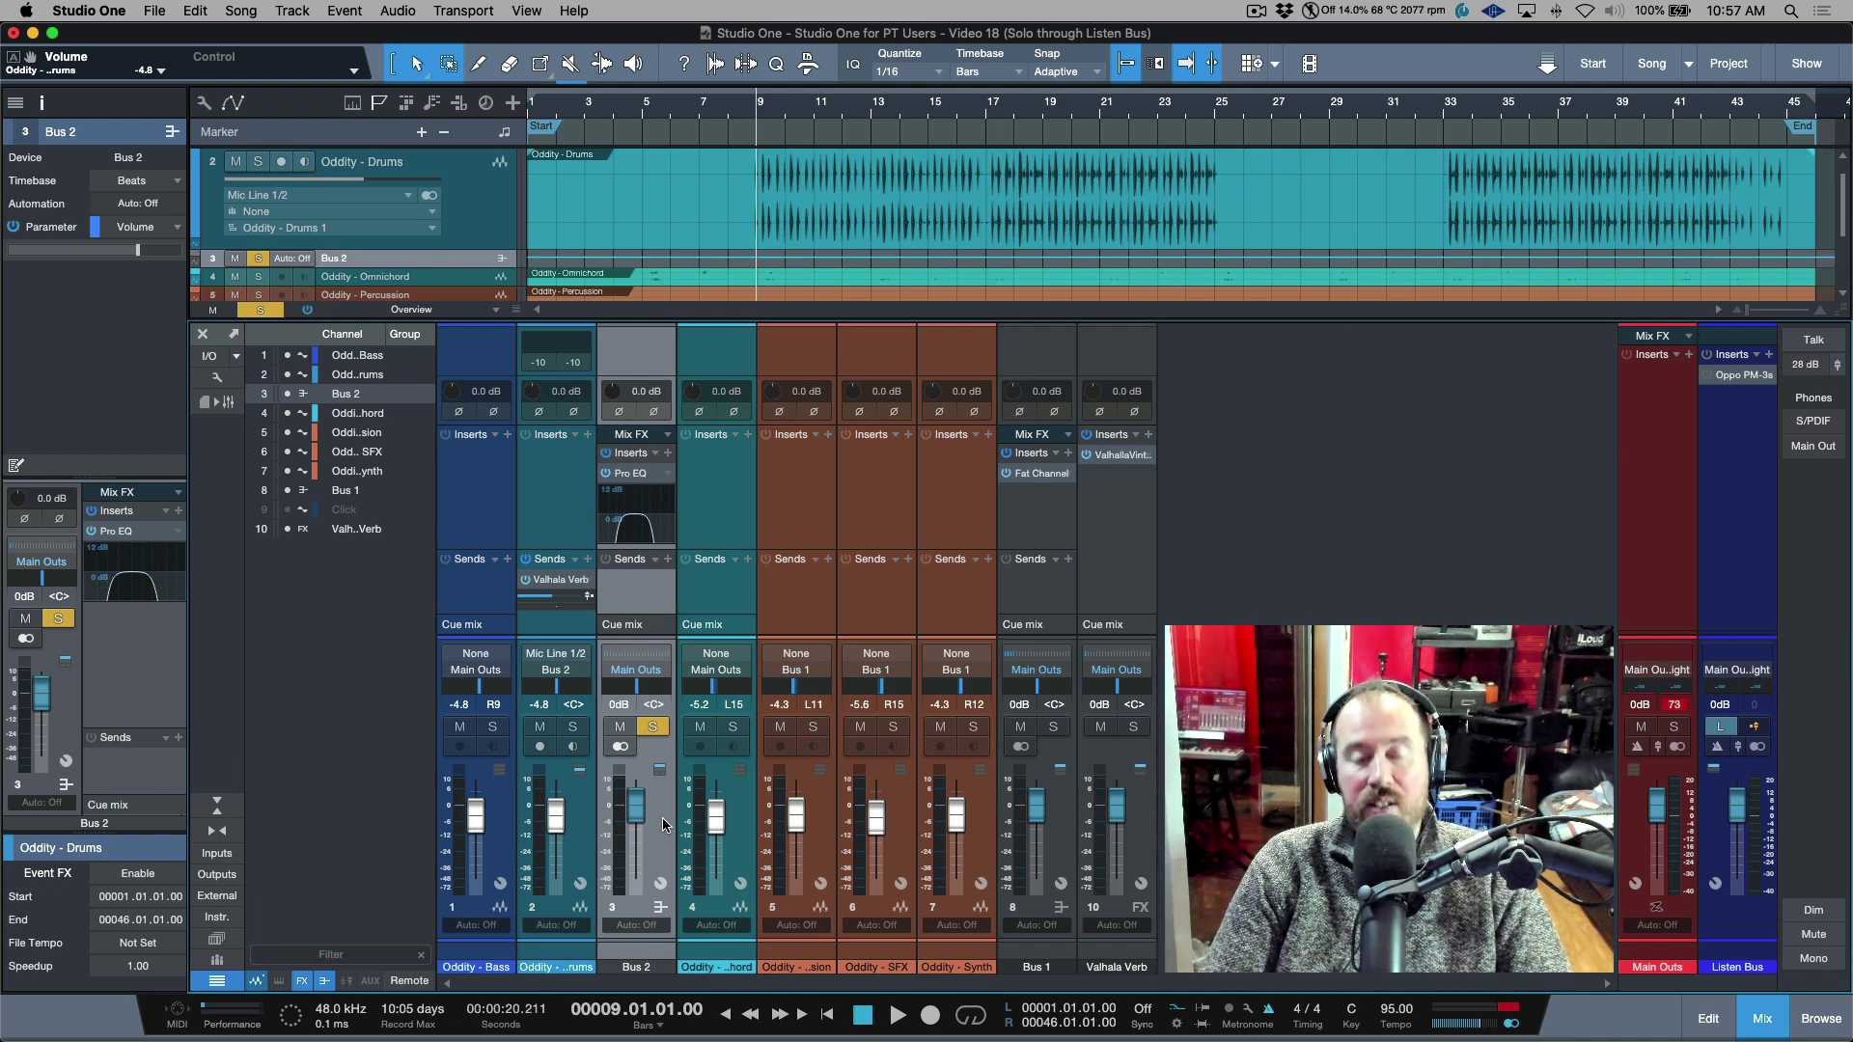
Select Bus 2, turn off its solo, and delete the Bus 2 channel
left_click(582, 858)
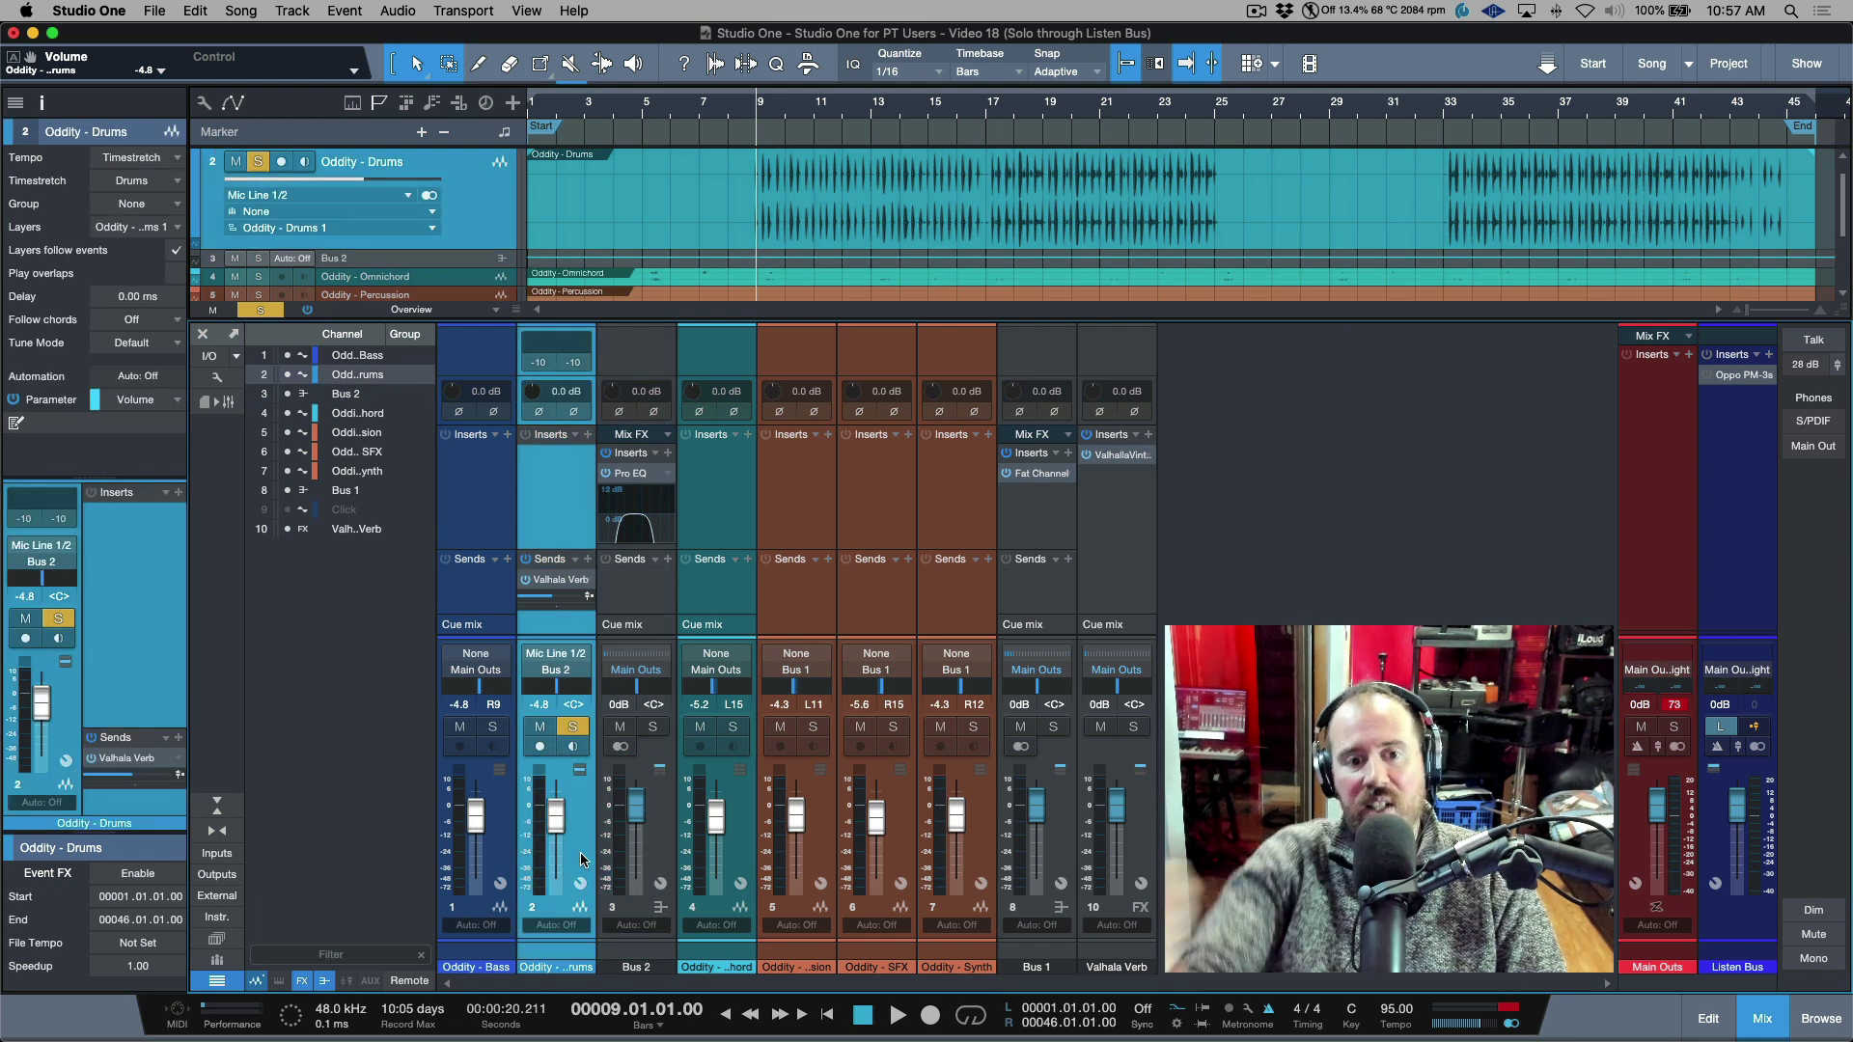
left_click(661, 836)
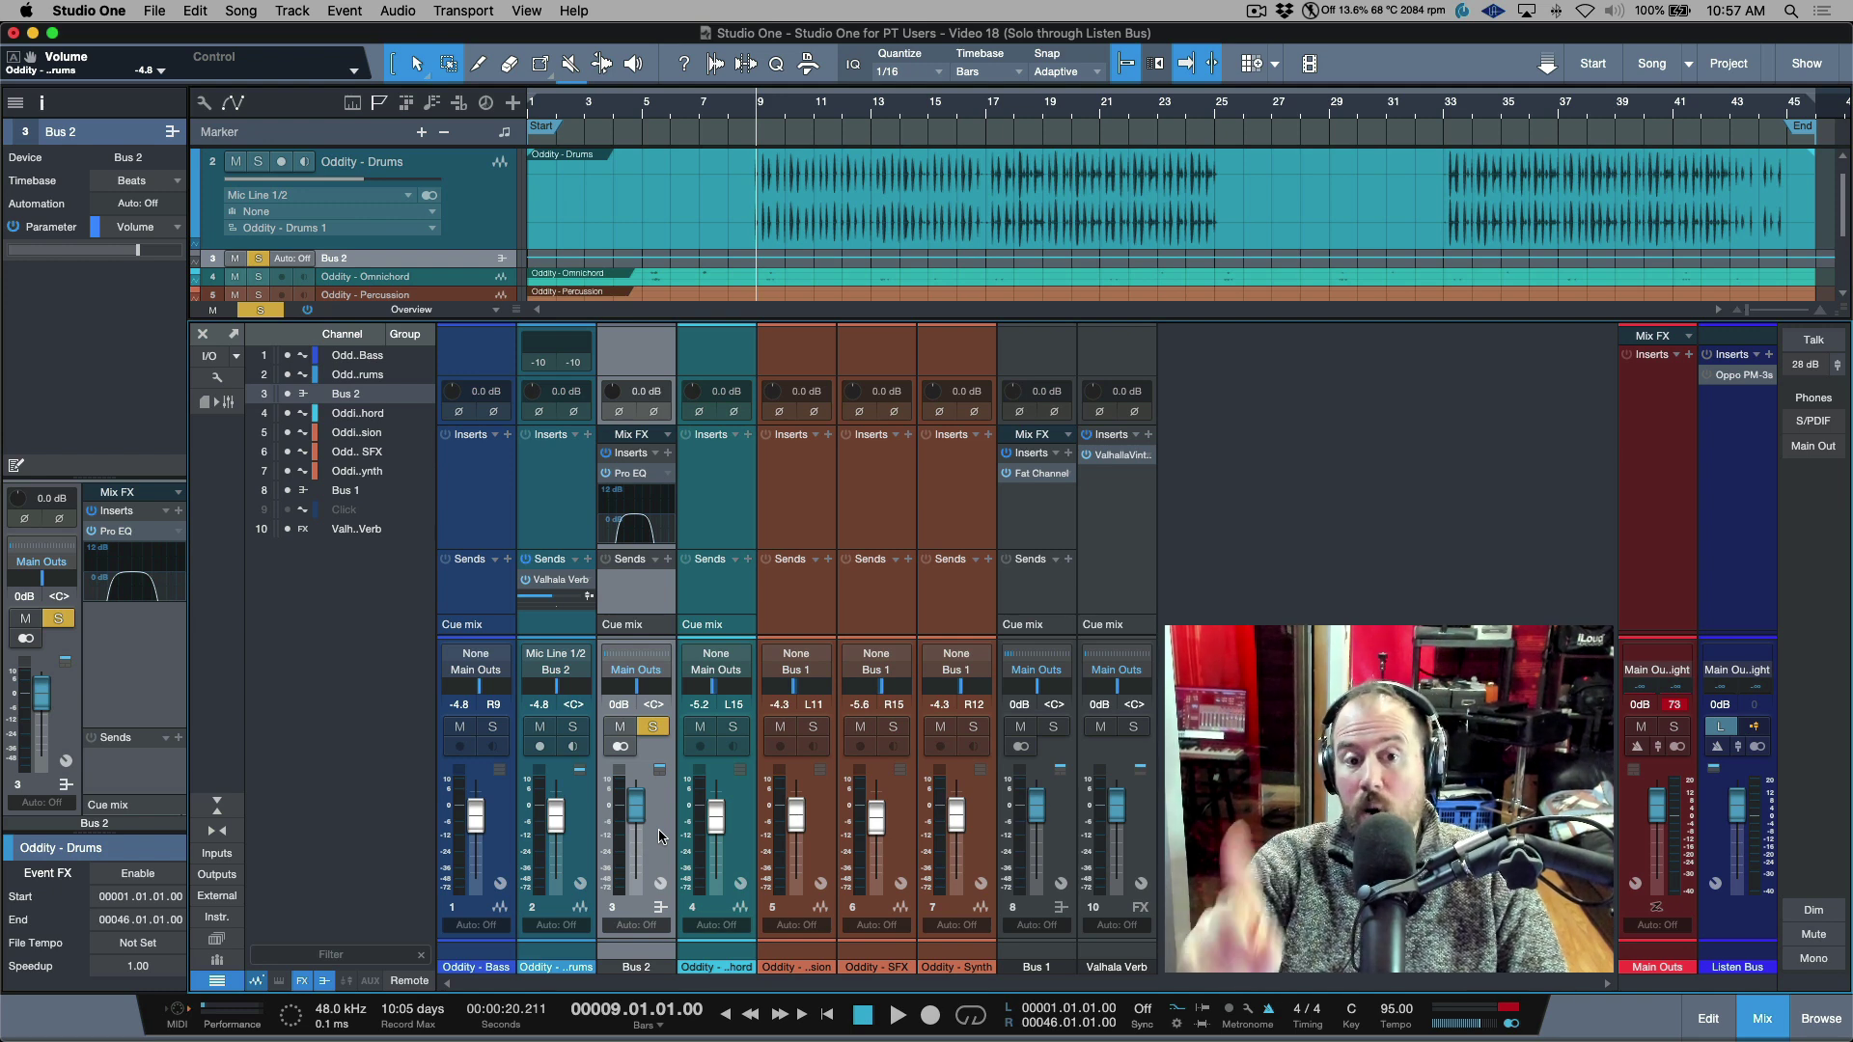
key("s")
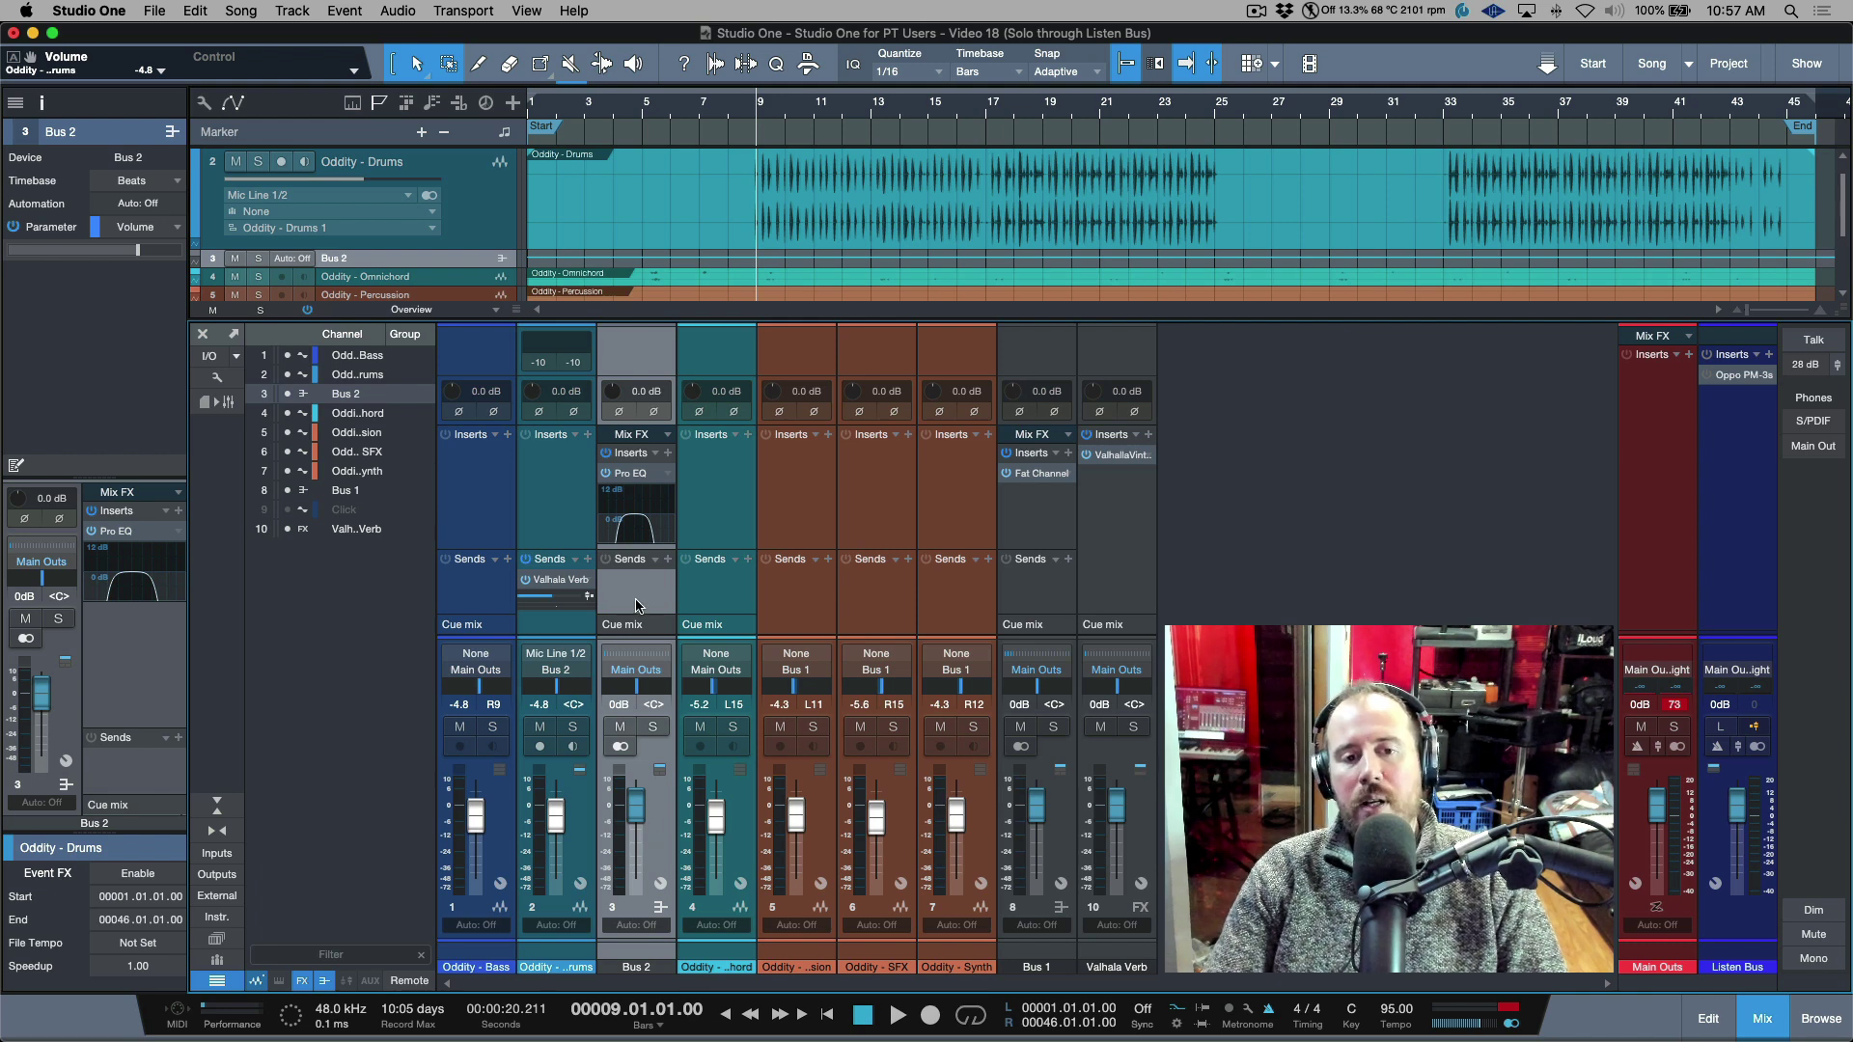
key("Delete")
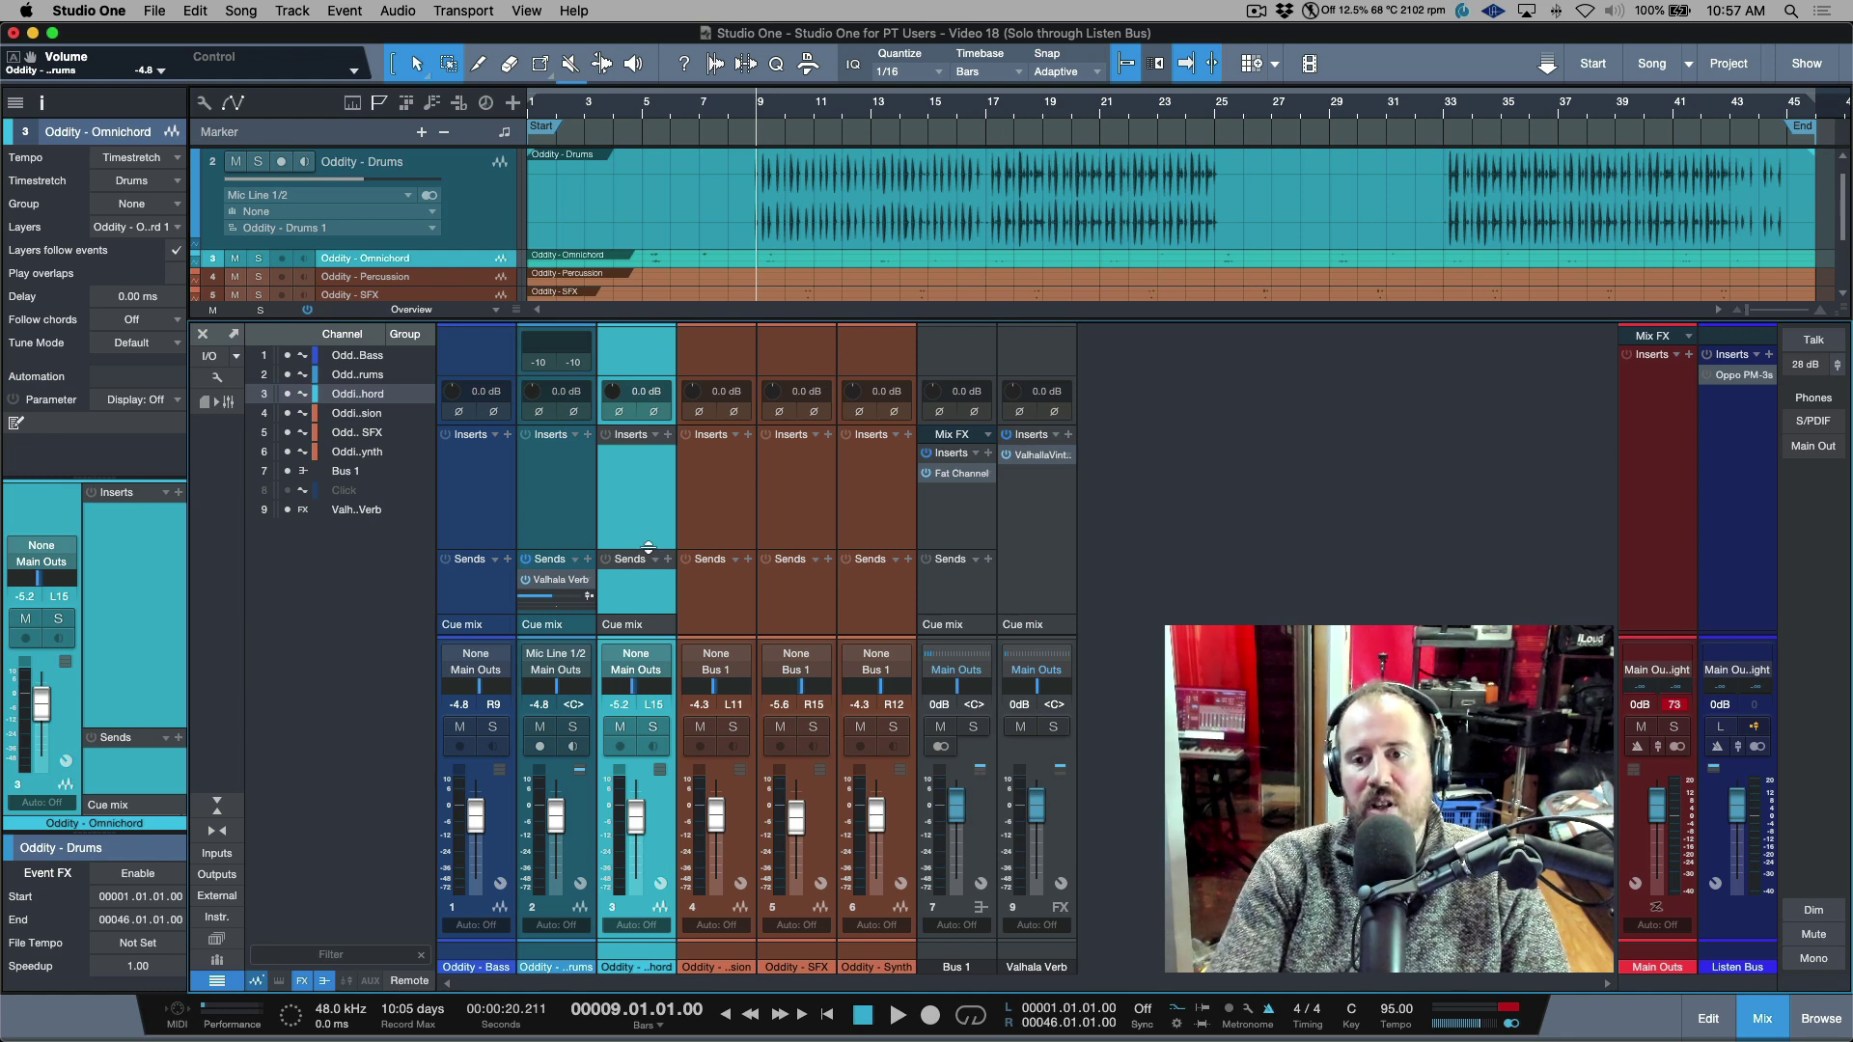
Clear the Main Outs peak, shorten the insert sections, and solo Oddity - Drums during playback
left_click(1676, 706)
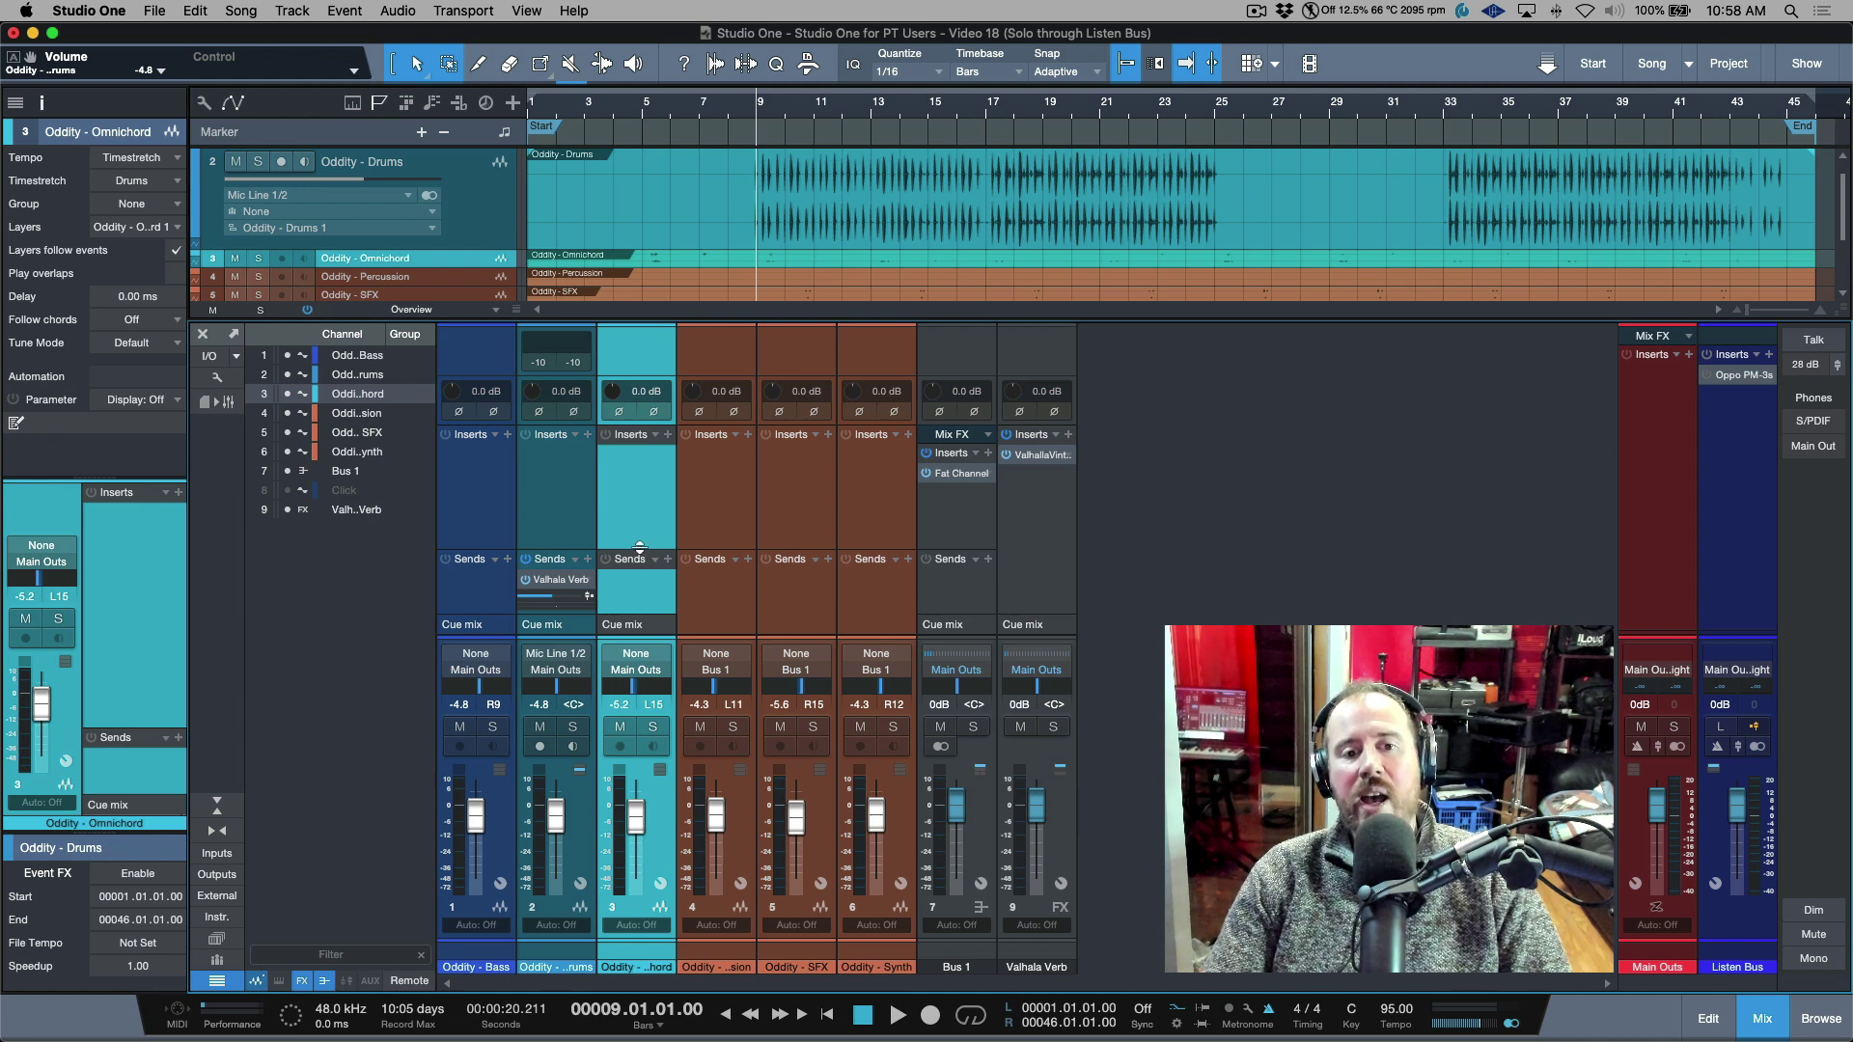
left_click_drag(640, 542, 641, 533)
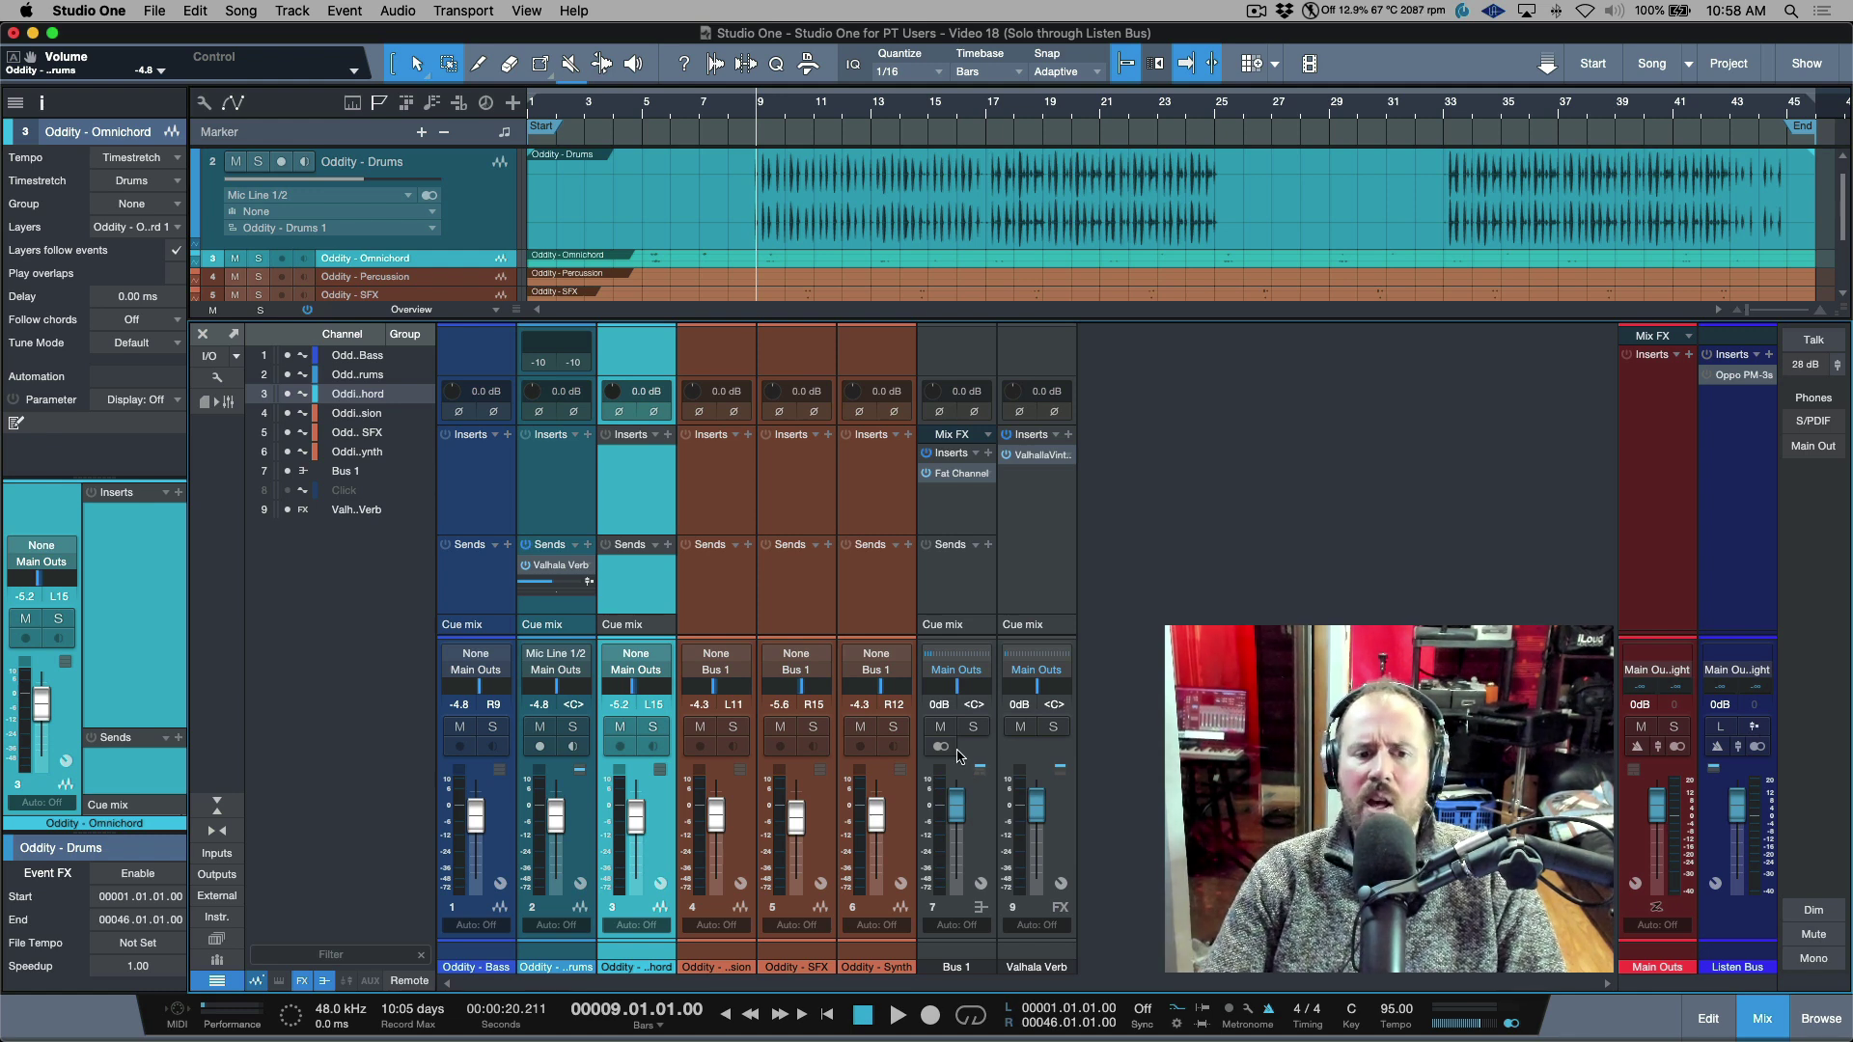
left_click(570, 478)
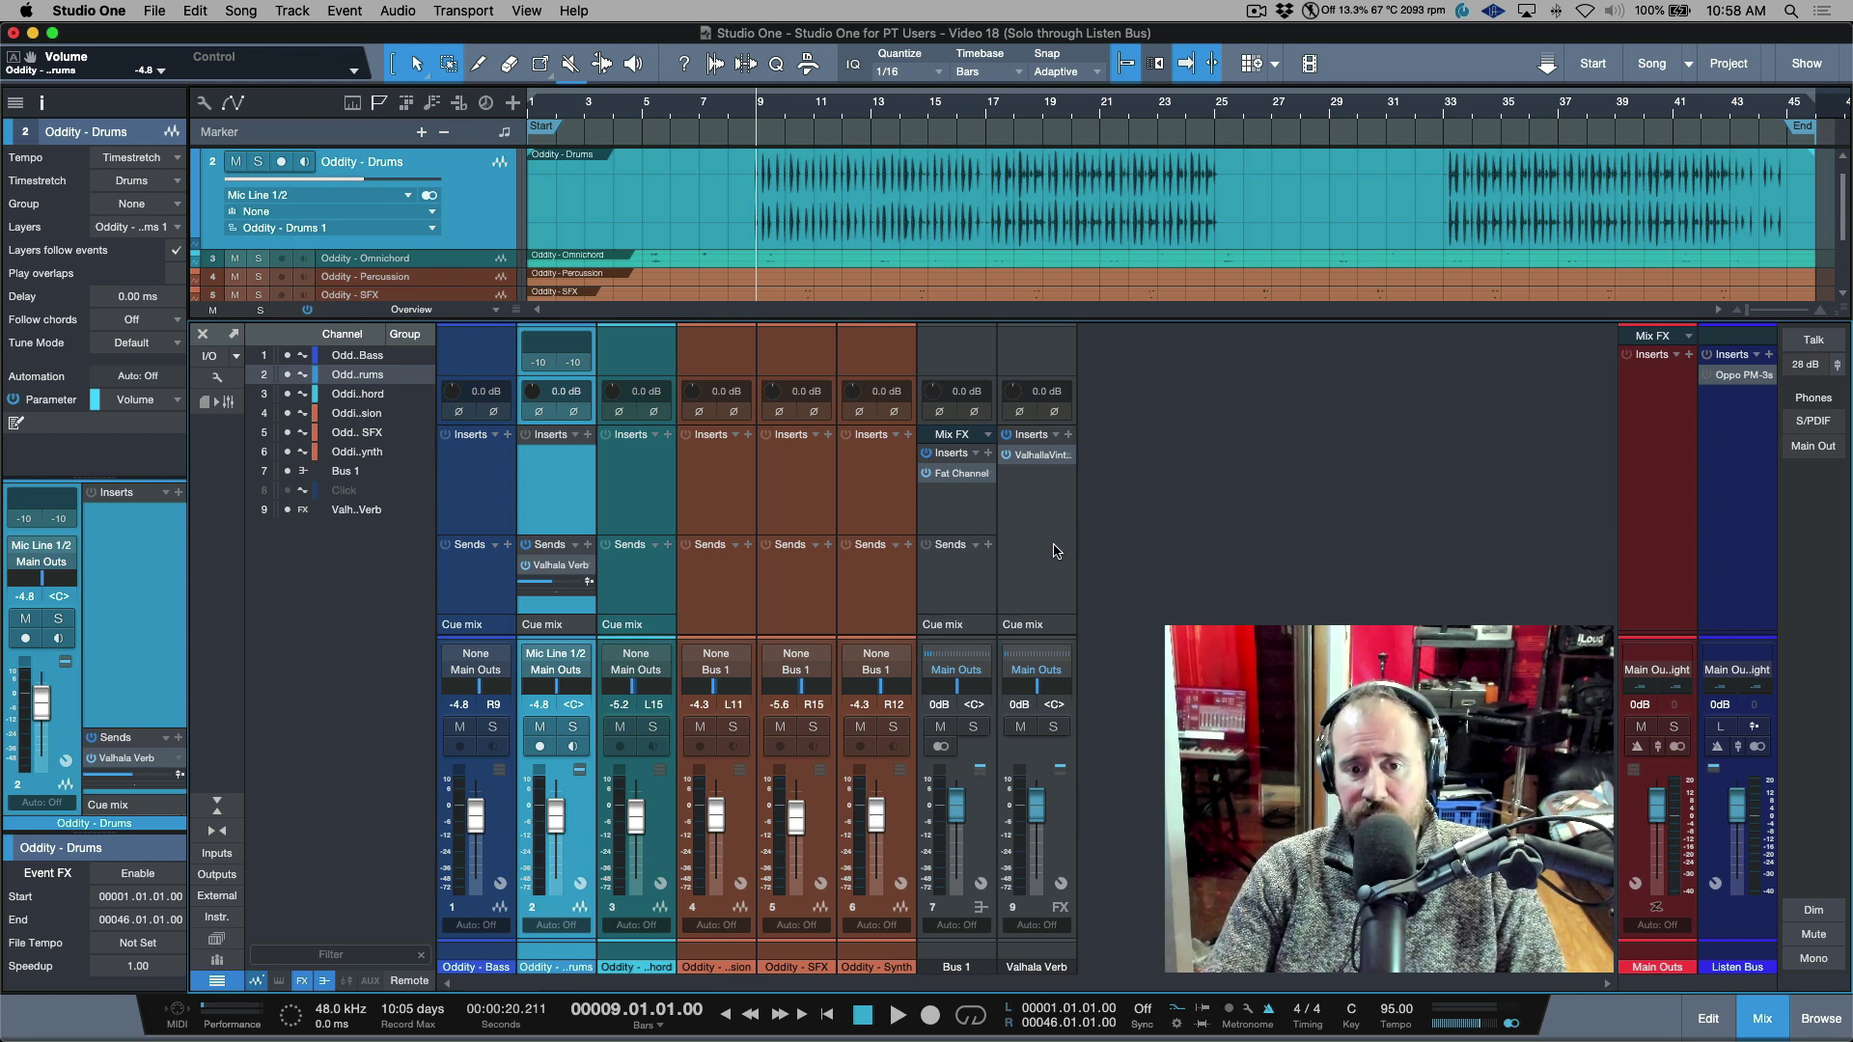
left_click(572, 727)
key("space")
Clear all solos, stop at bar 9, and group Drums with Valhalla Verb as Group 1
left_click(1054, 728)
left_click(1054, 727)
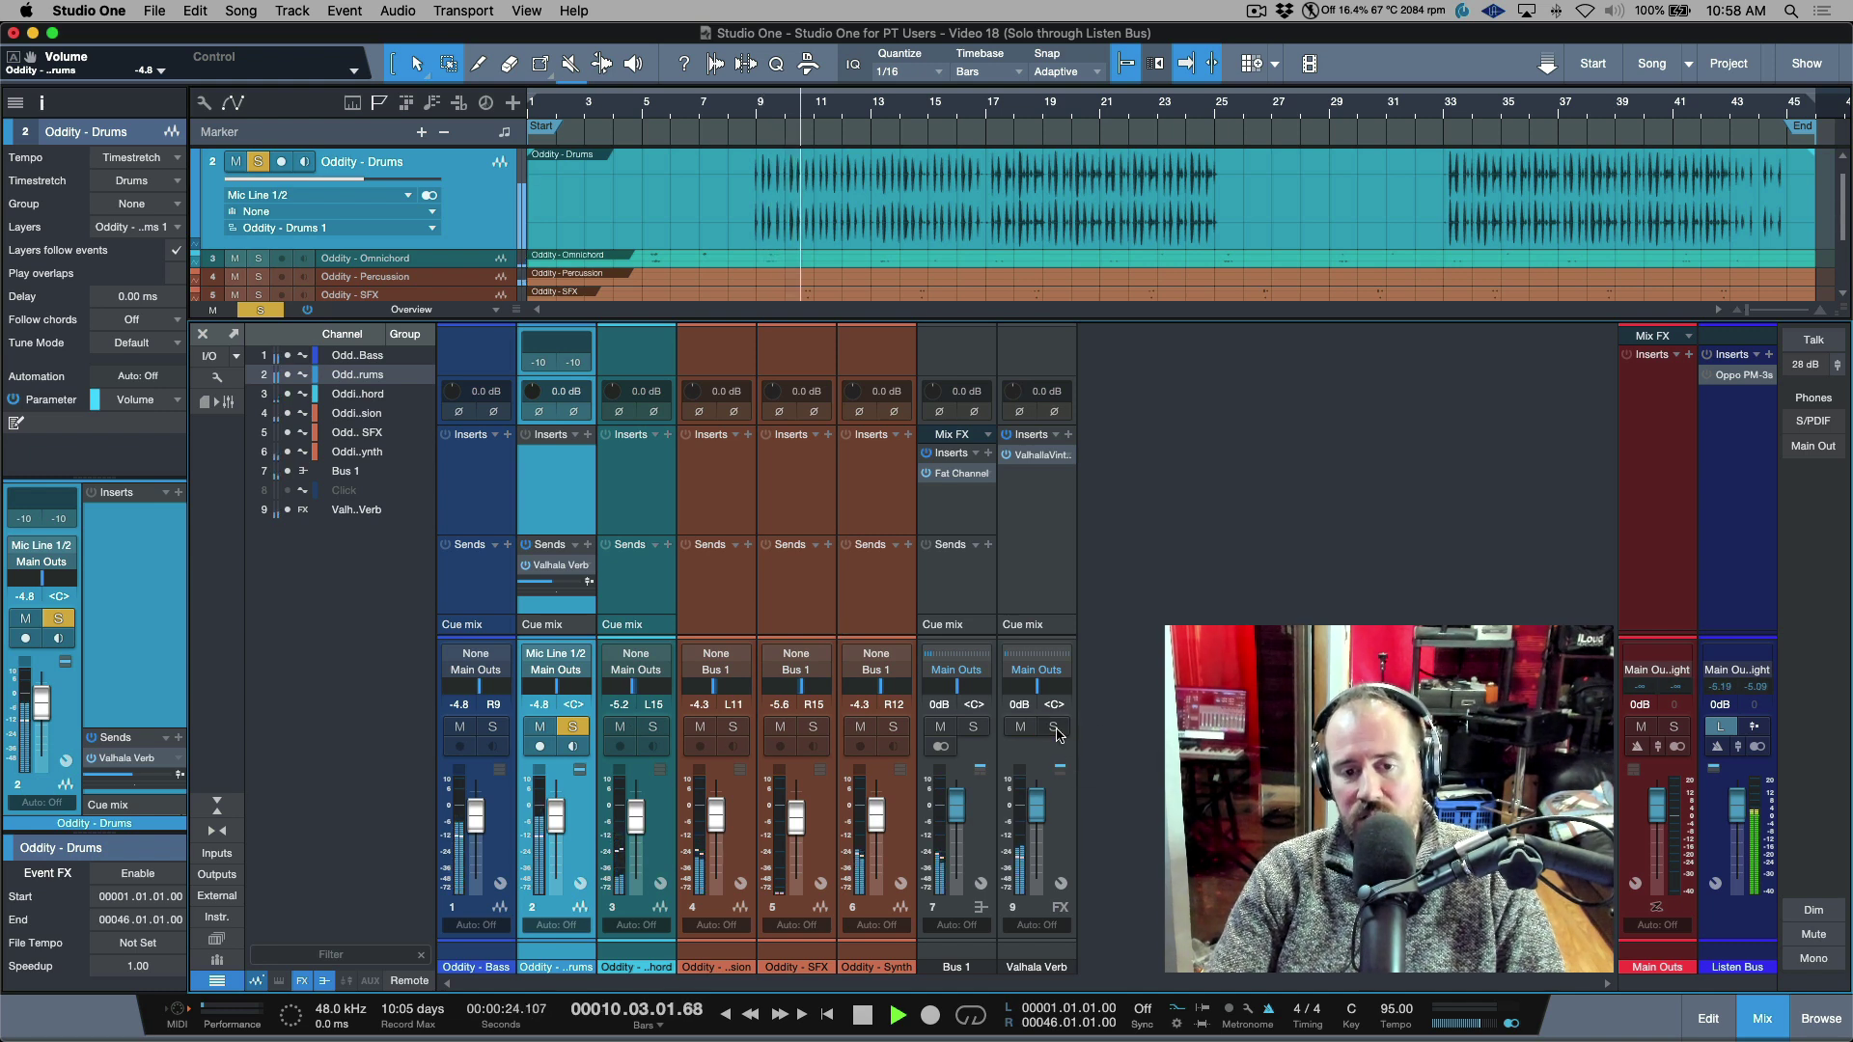
left_click(573, 727)
key("space")
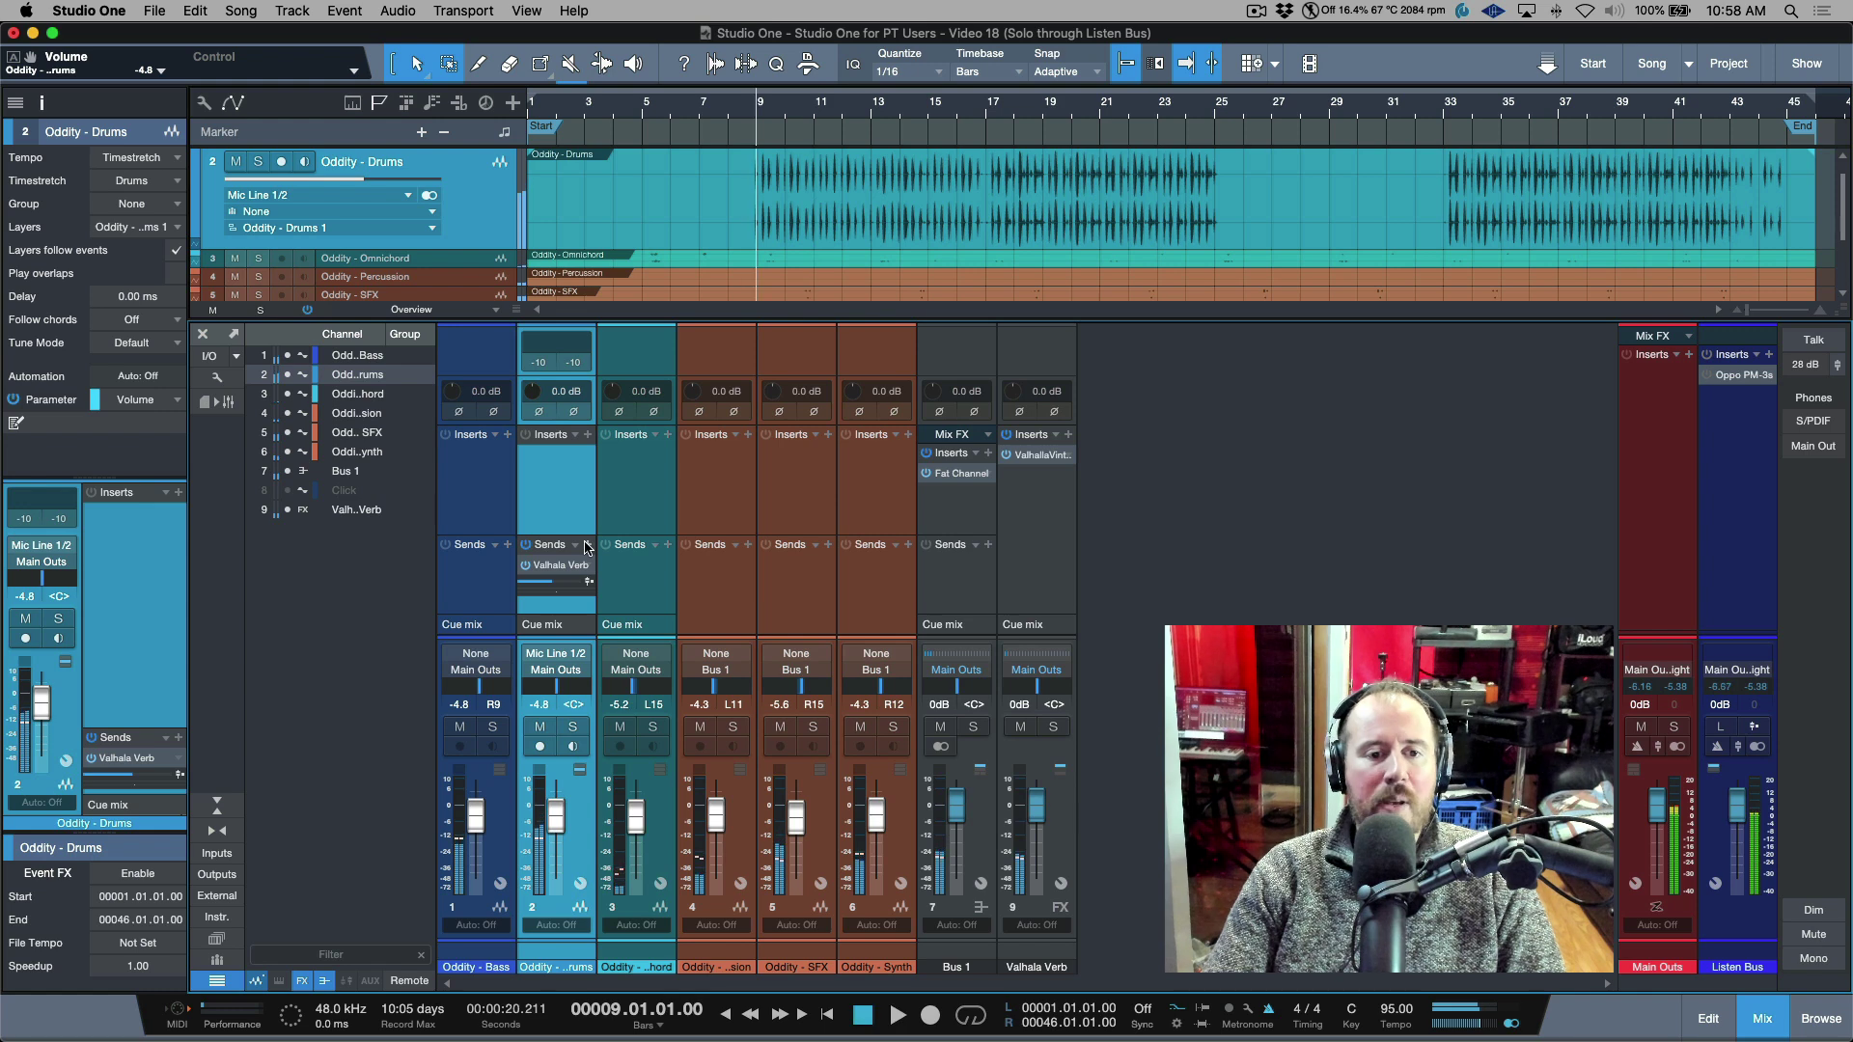
left_click(1023, 531)
key("super+g")
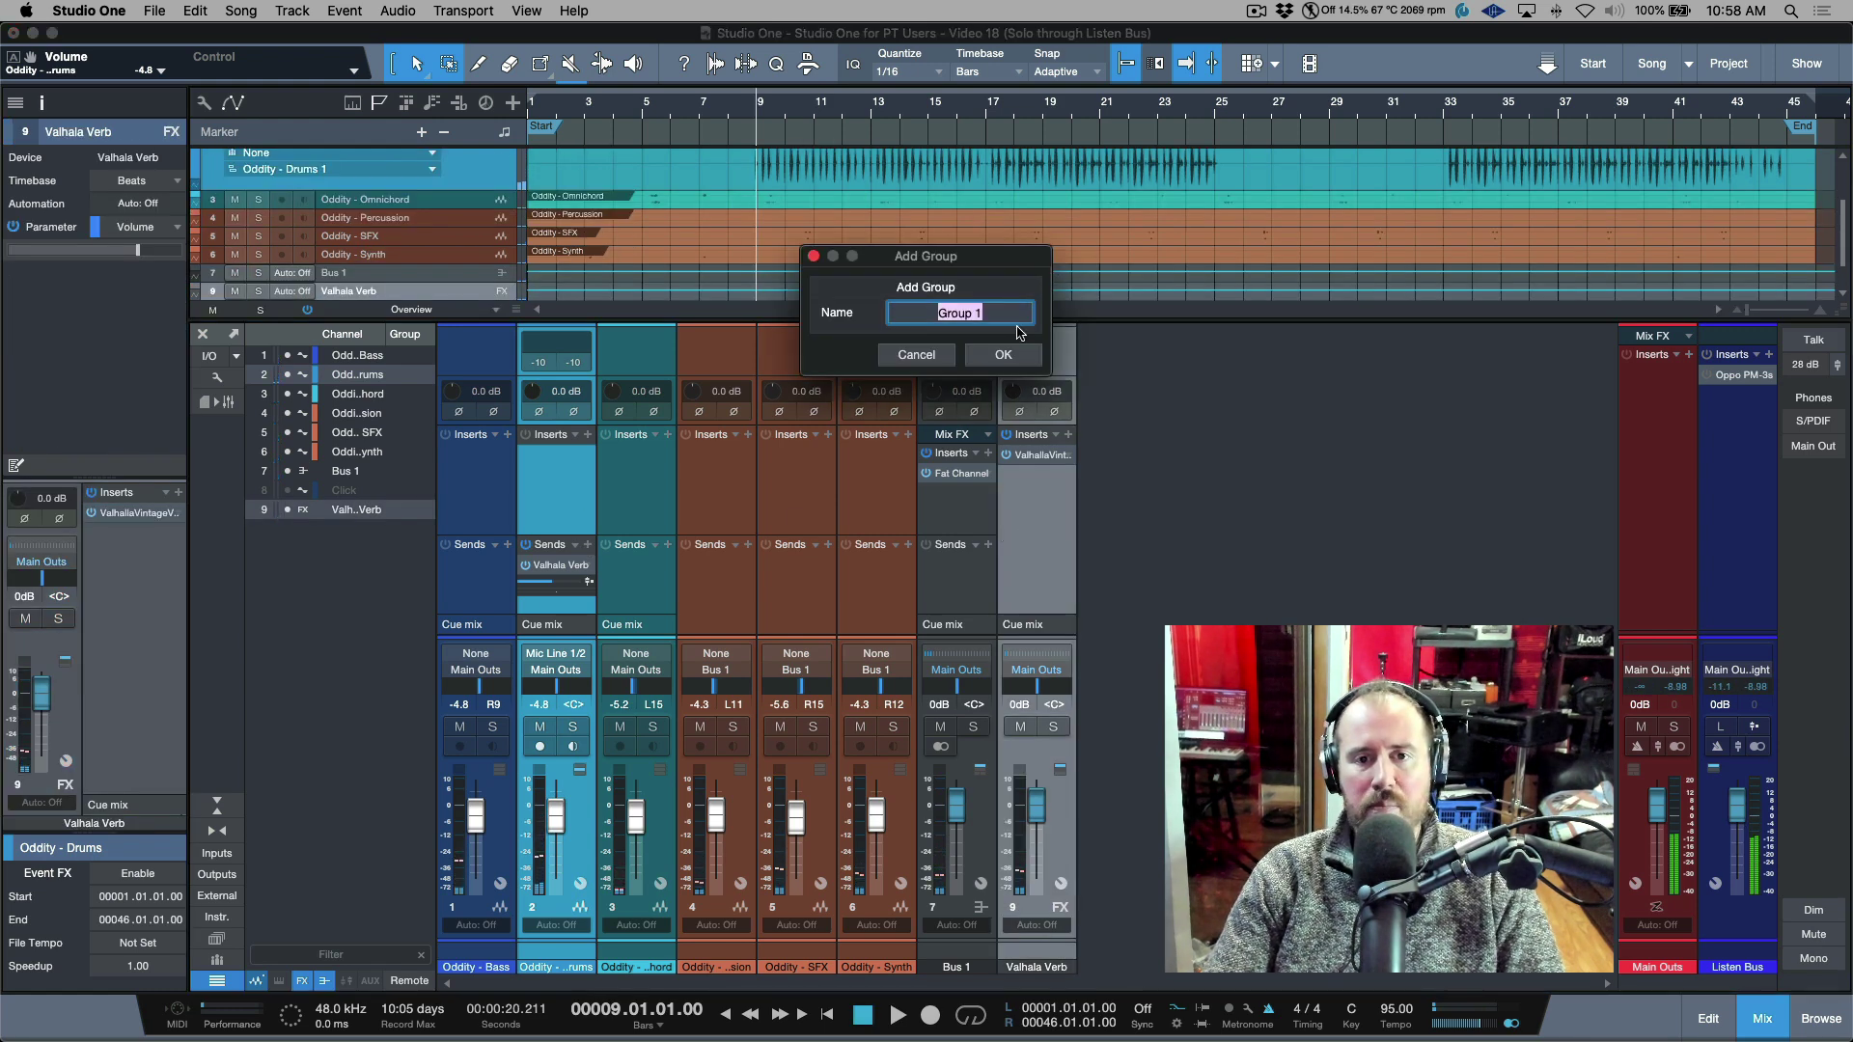
Create Group 1 and limit it to sharing only Mute/Solo, dropping edits, volume, pan, record/monitor, inserts and sends
left_click(1004, 355)
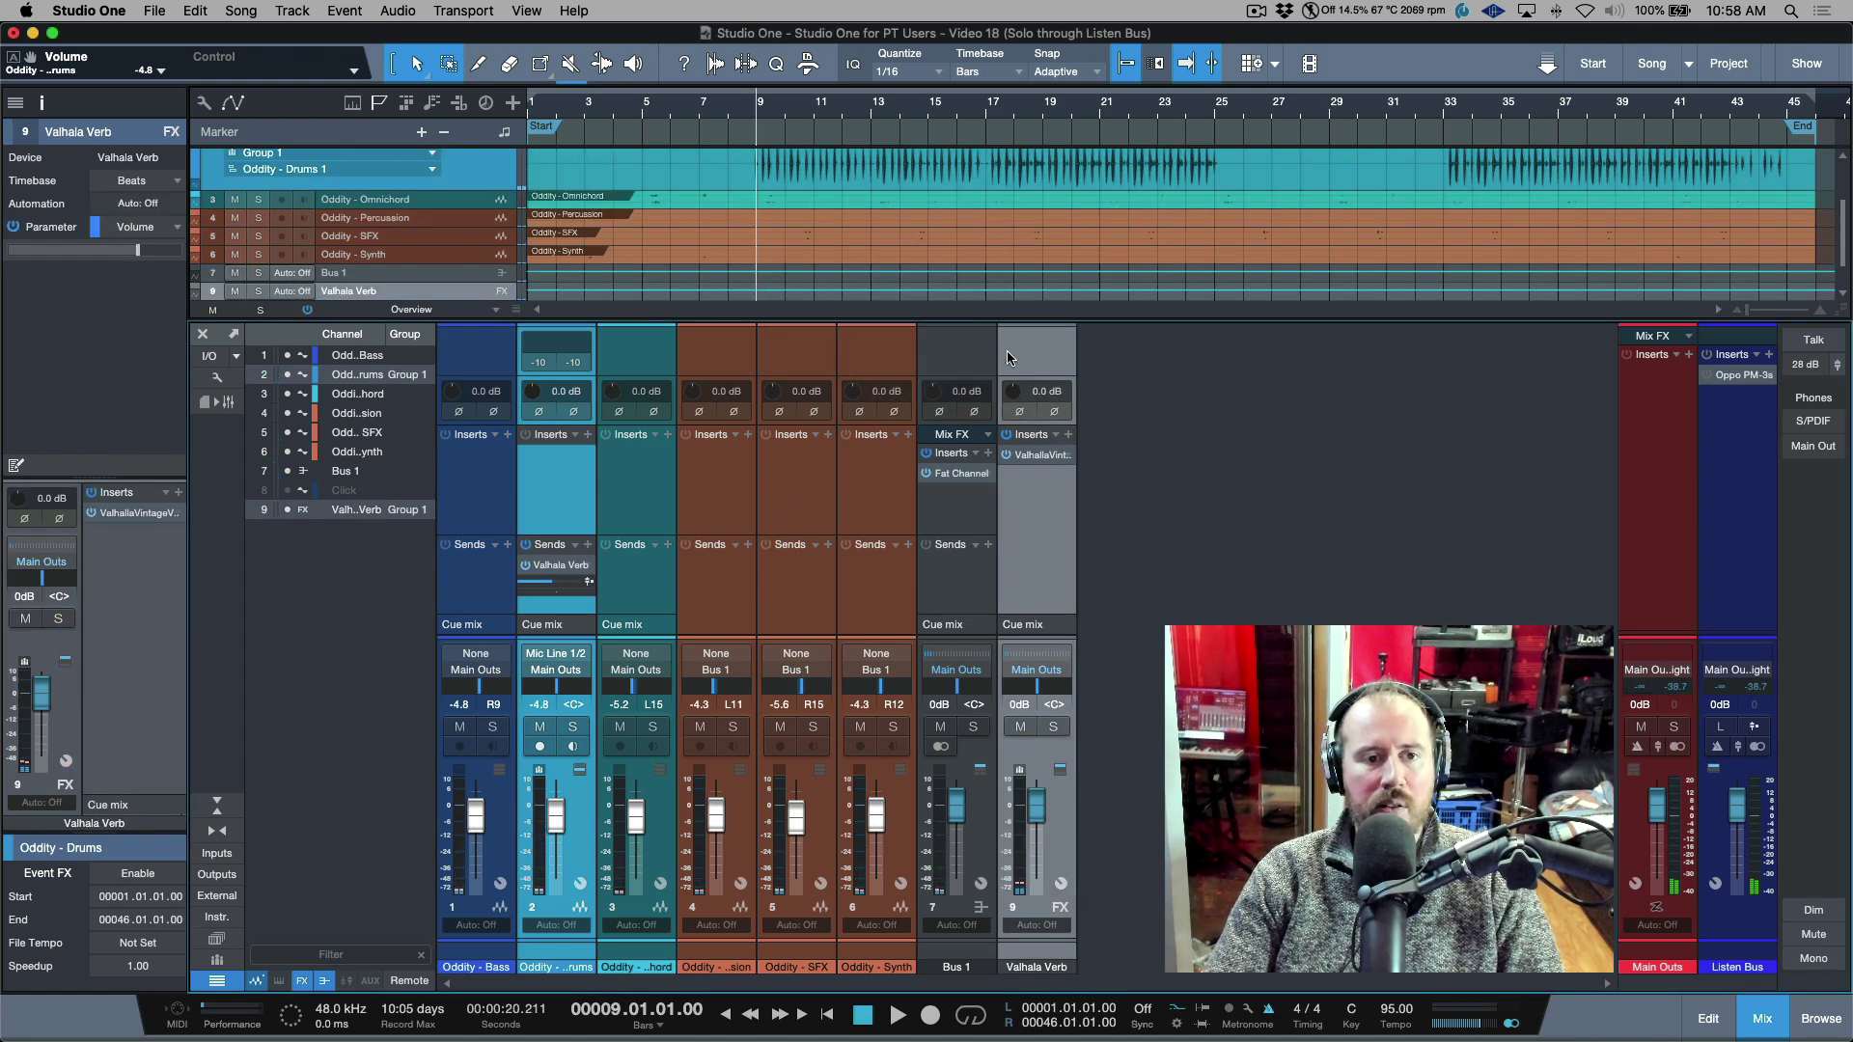
left_click(218, 959)
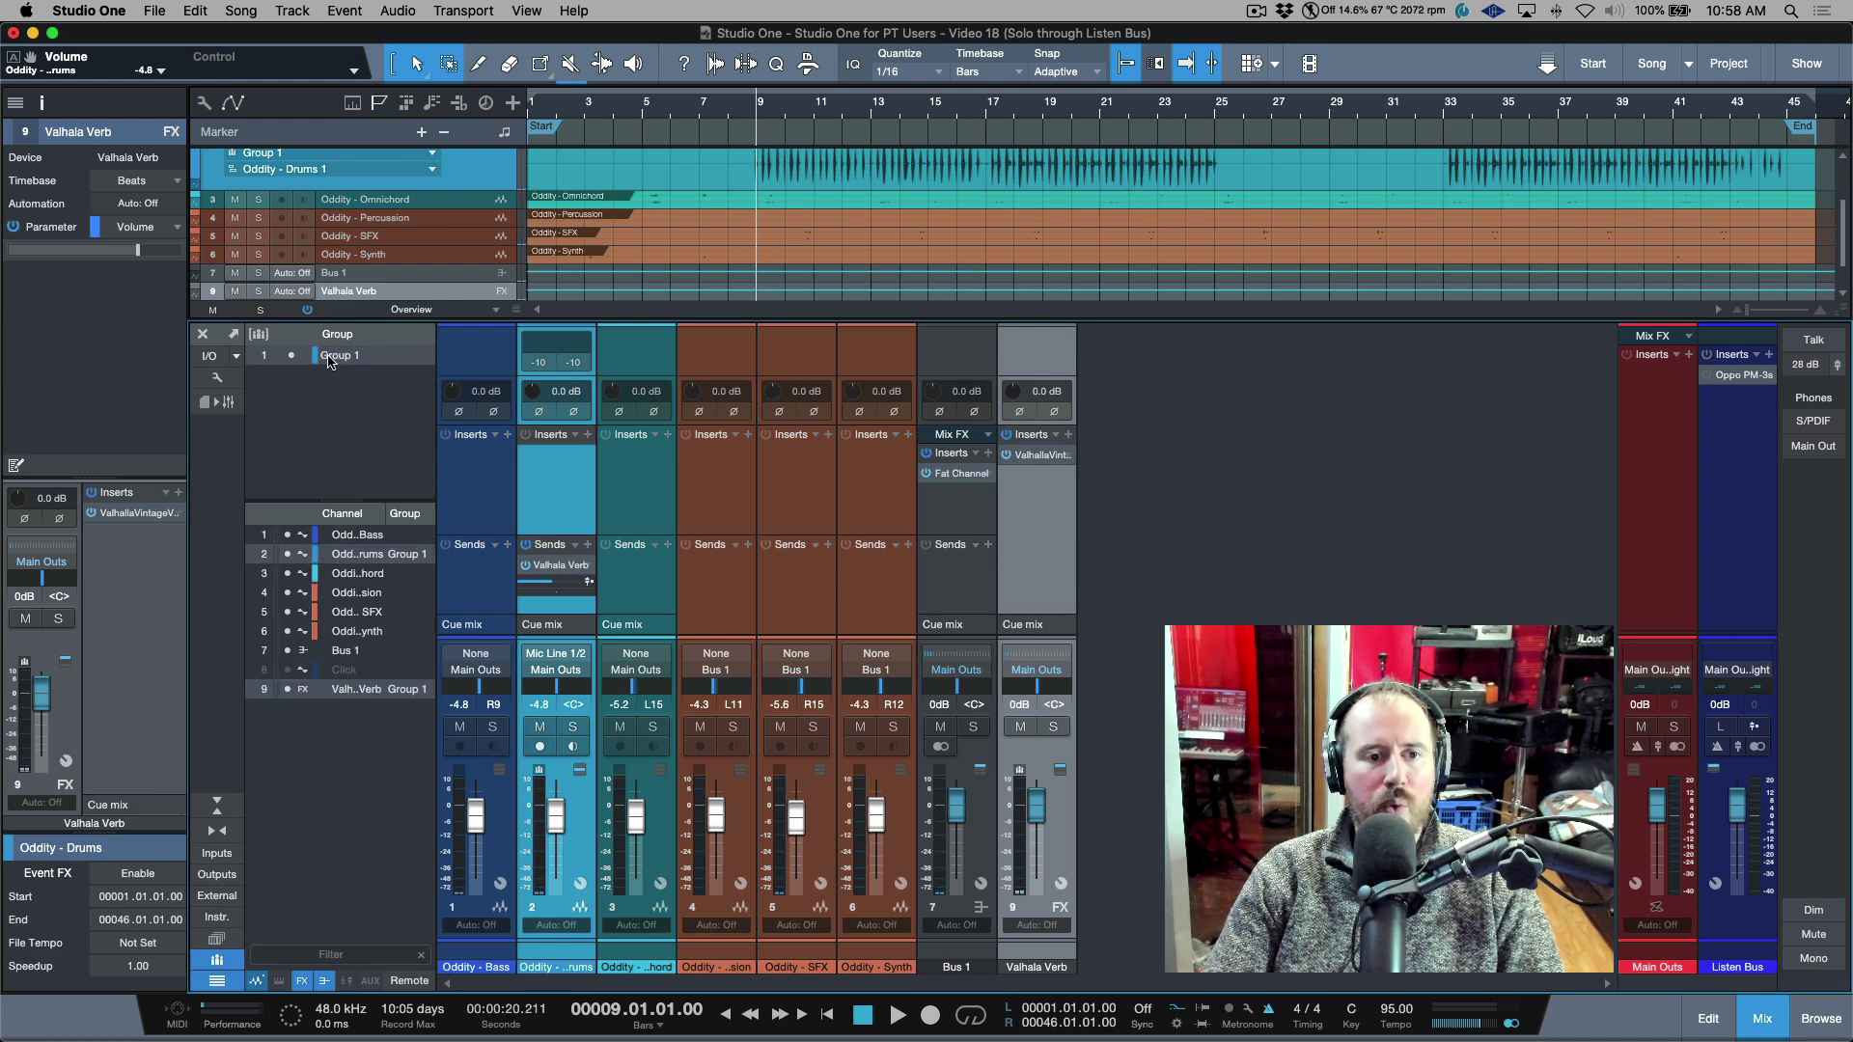
right_click(329, 356)
left_click(366, 390)
left_click(366, 412)
left_click(366, 434)
left_click(366, 478)
left_click(366, 501)
left_click(365, 523)
left_click(1332, 564)
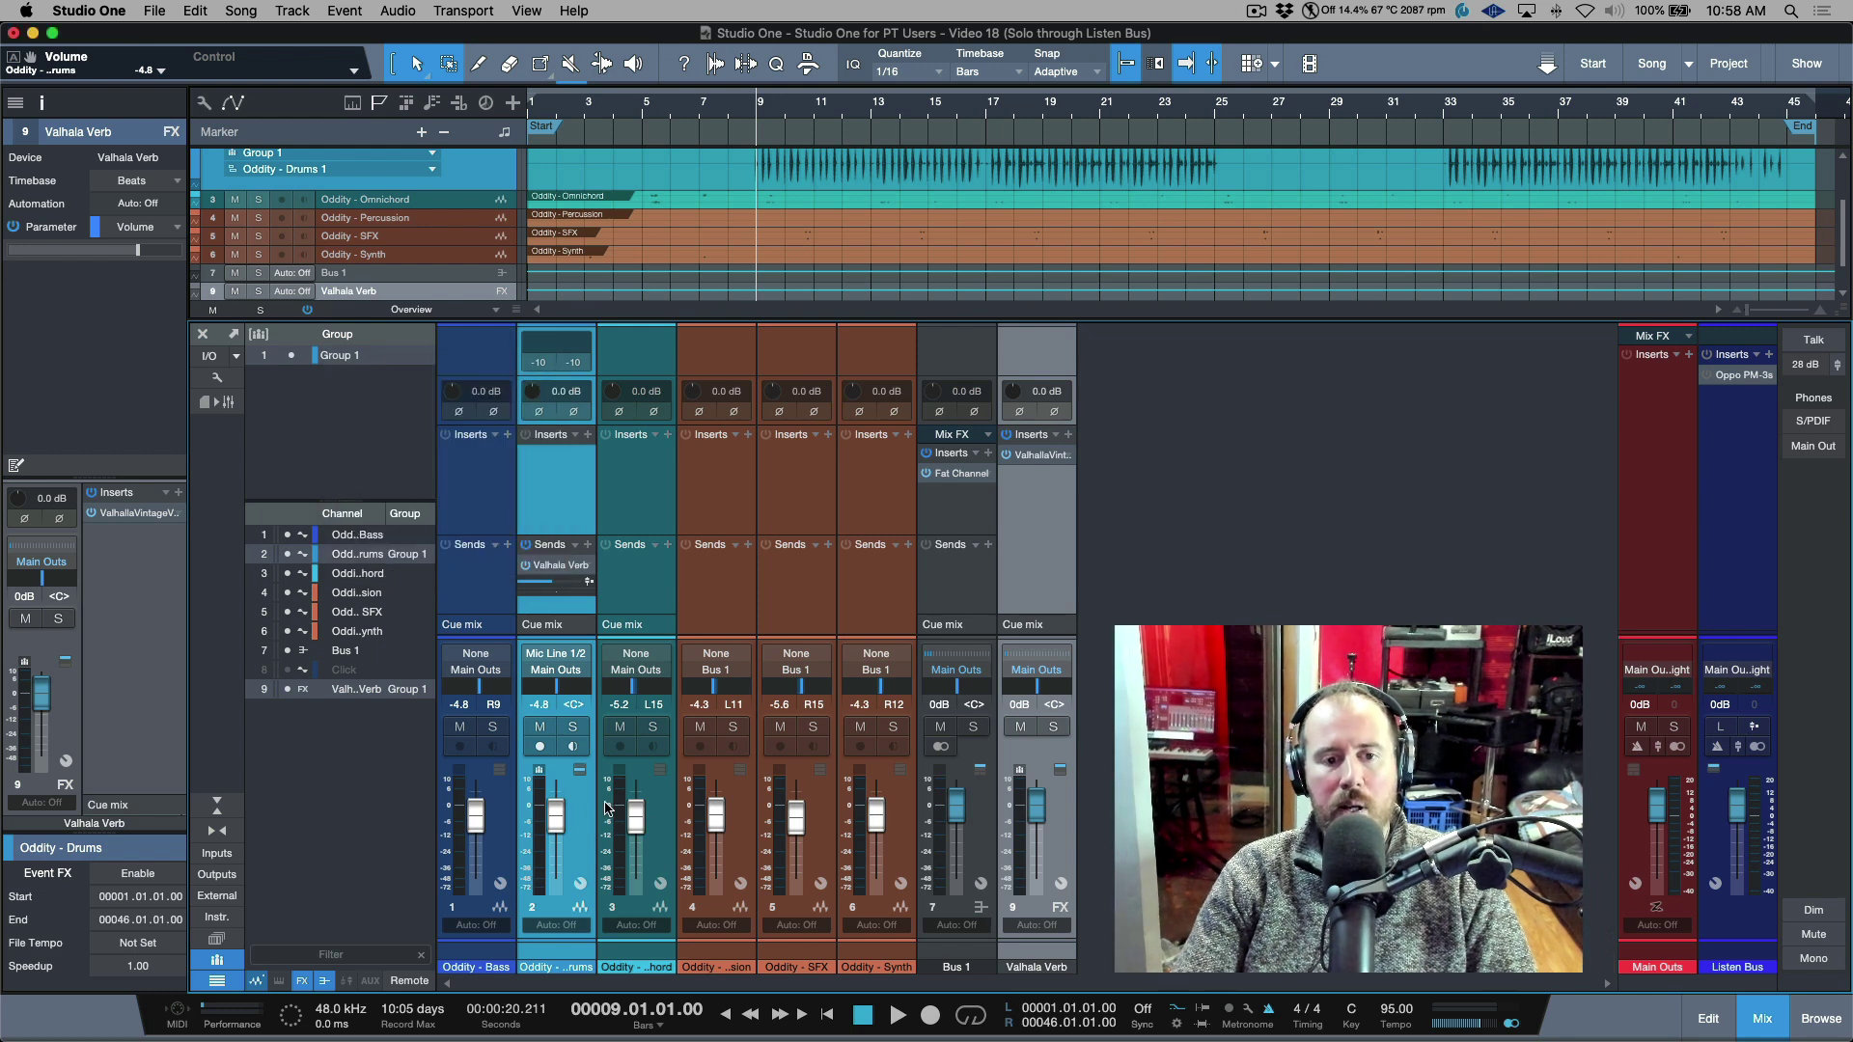
Solo Oddity - Drums with its grouped Valhalla Verb and play back briefly to hear it
left_click(591, 840)
left_click(575, 727)
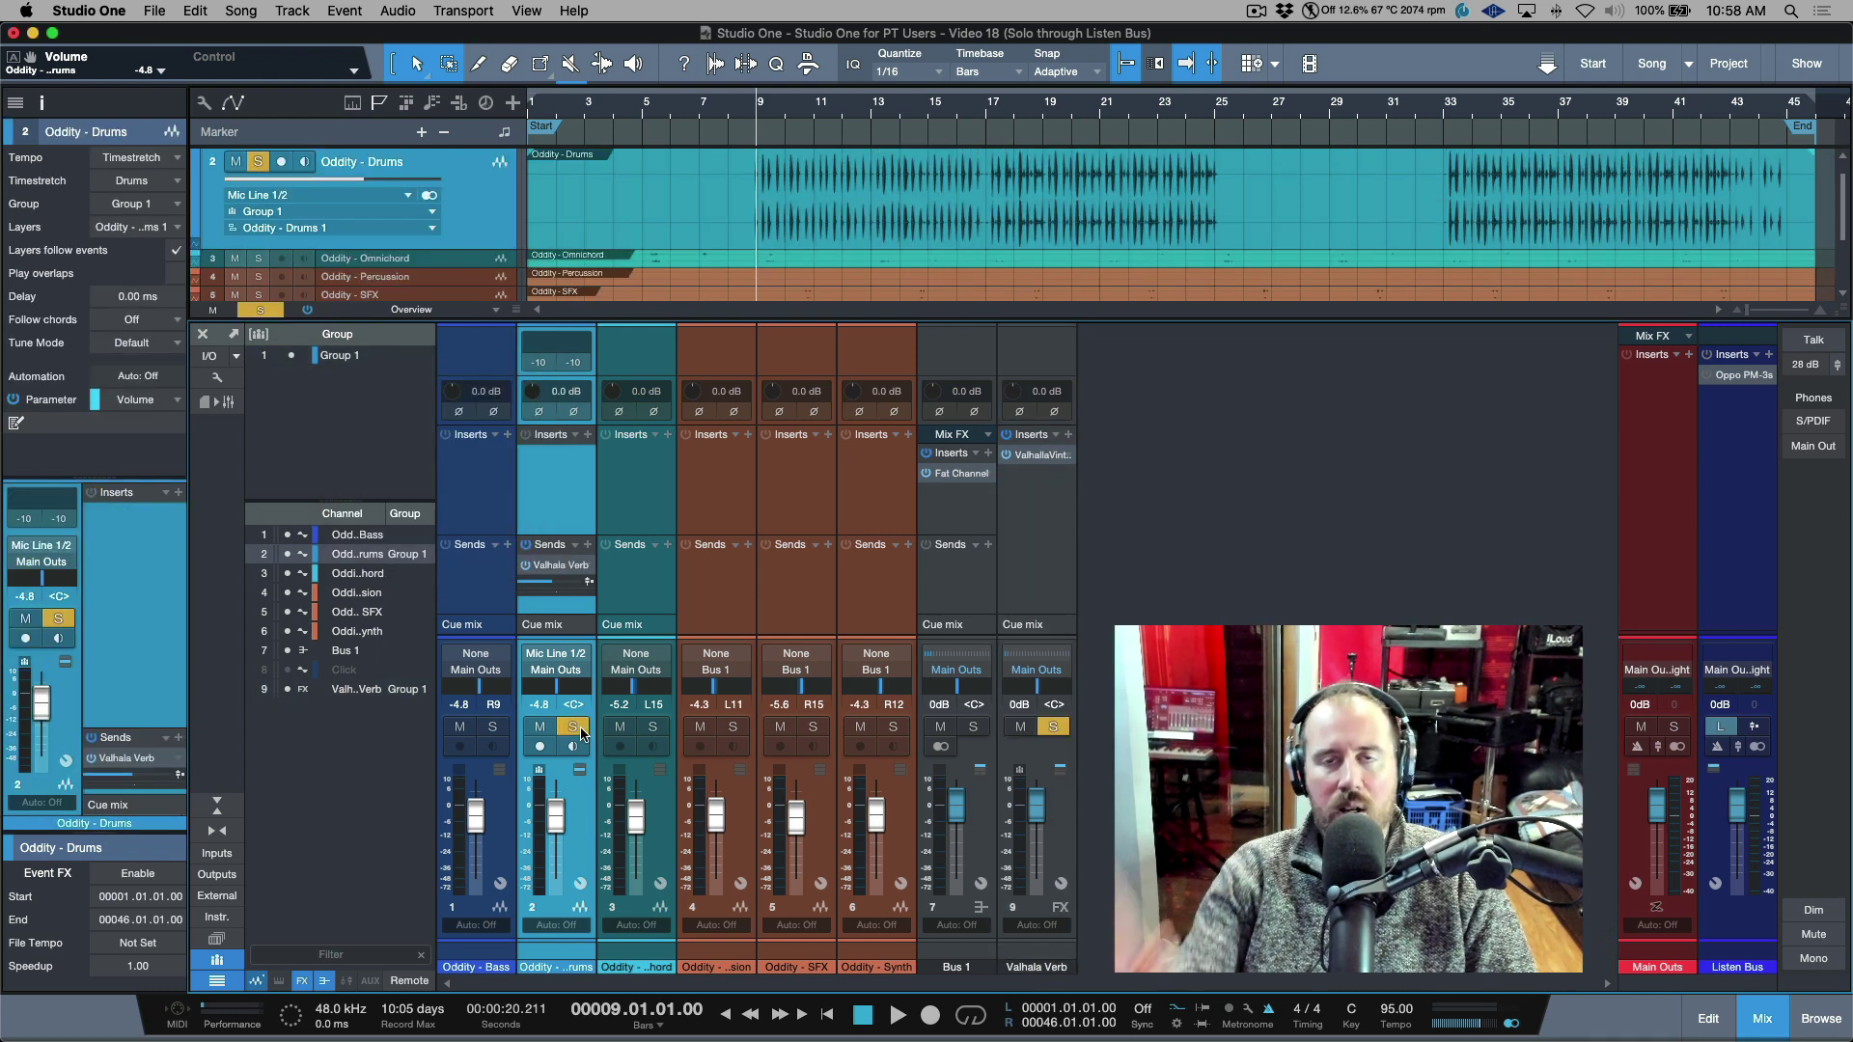
key("space")
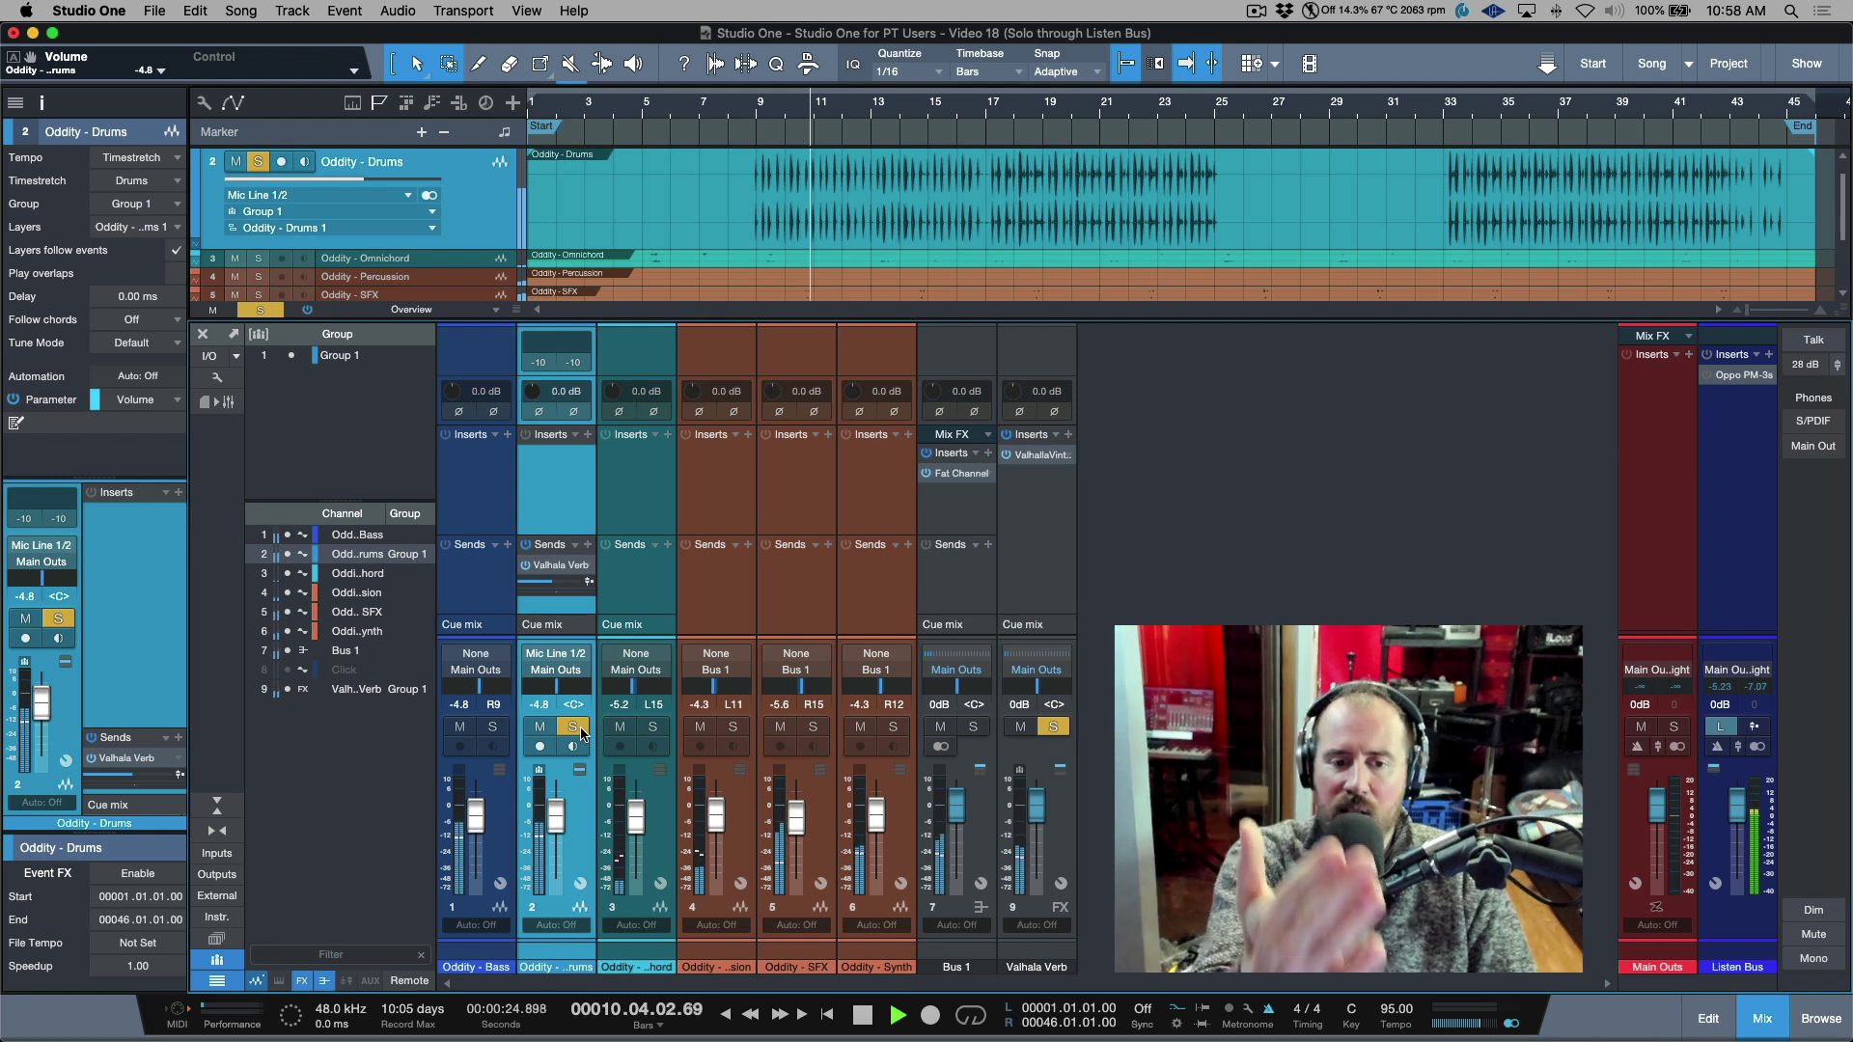
key("space")
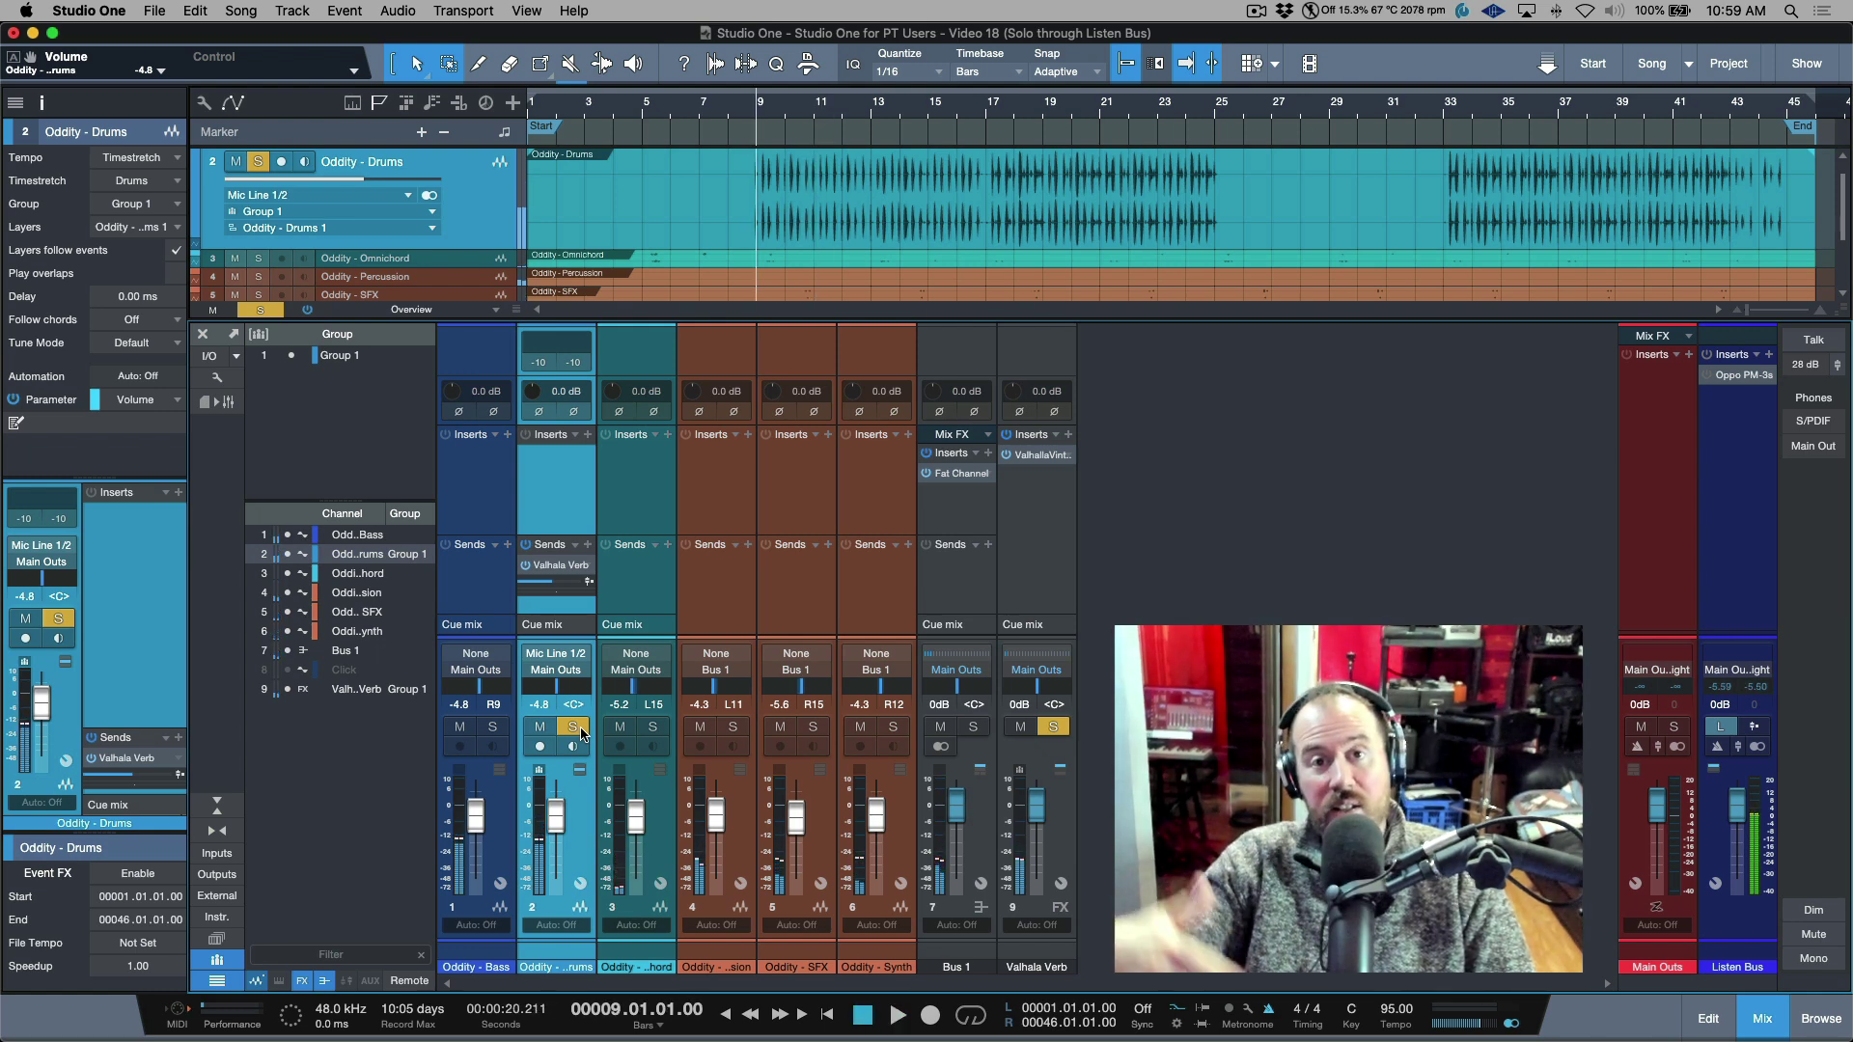
Dissolve Group 1 from the Group list, leaving its name unchanged
left_click(338, 356)
right_click(353, 356)
left_click(415, 541)
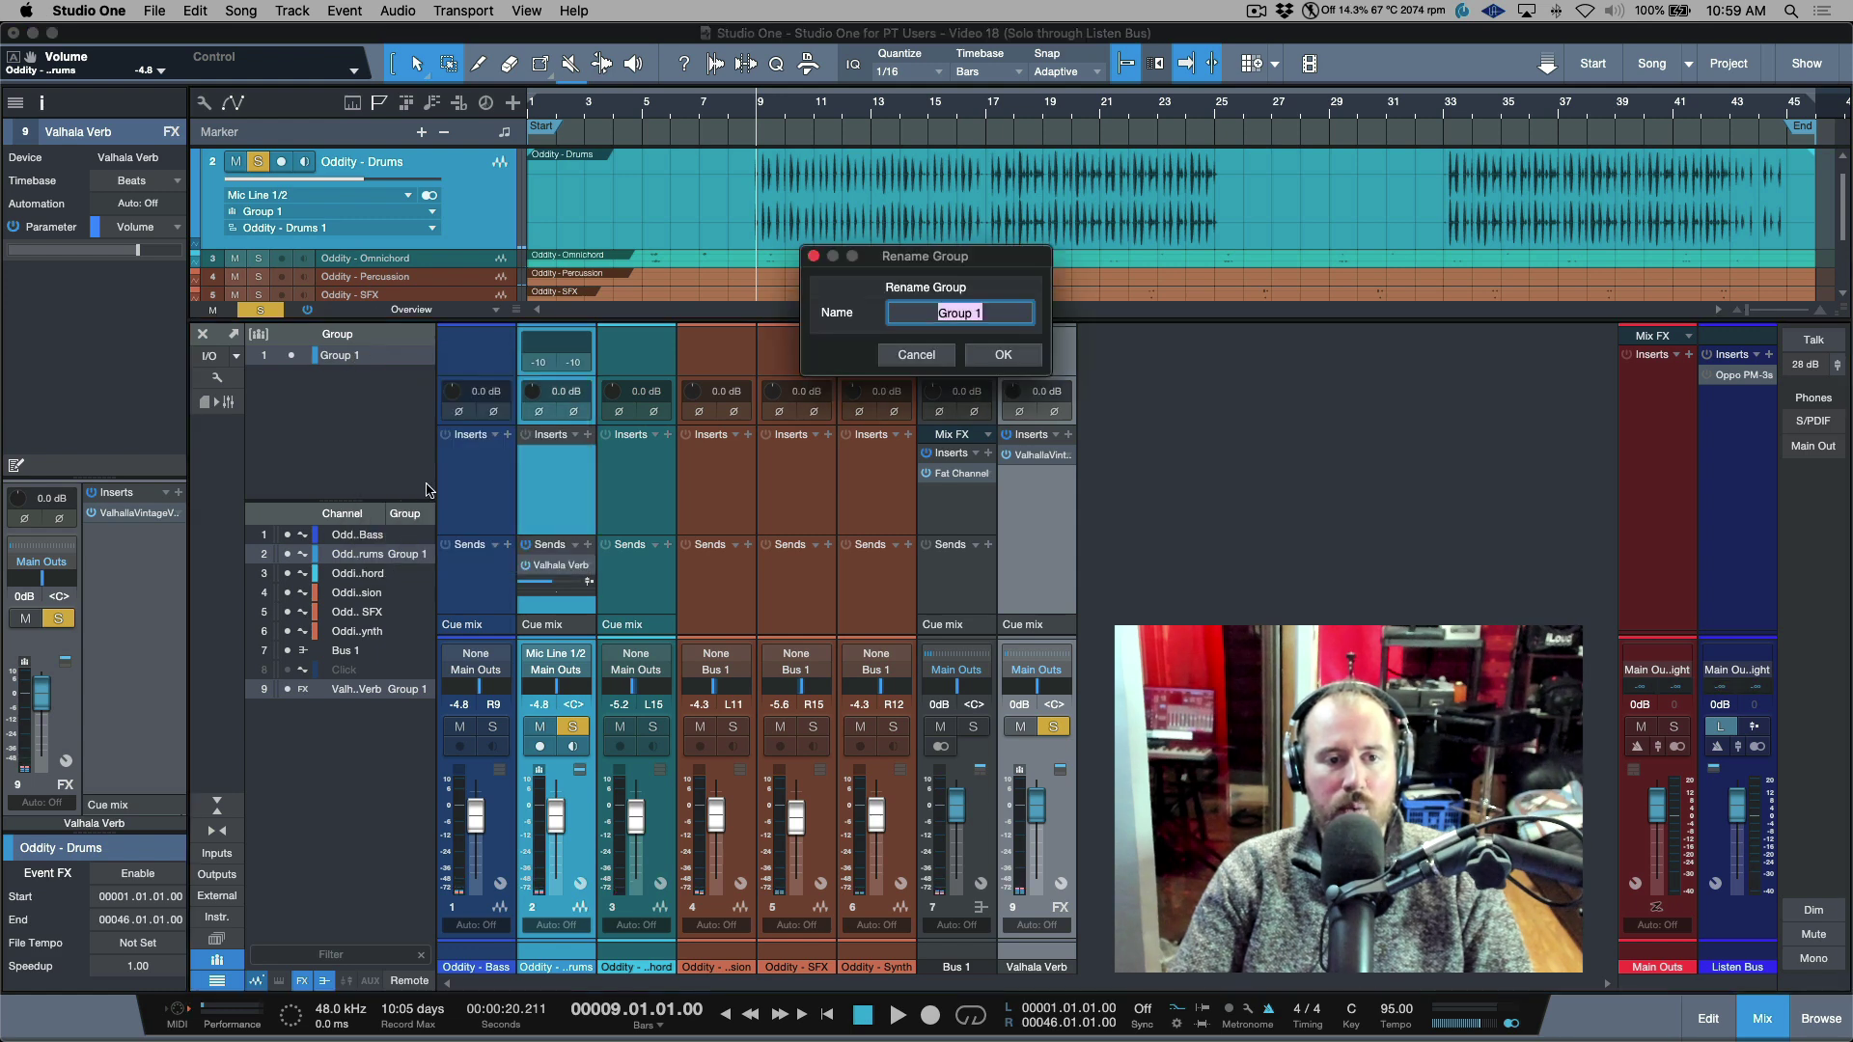
left_click(917, 350)
right_click(368, 355)
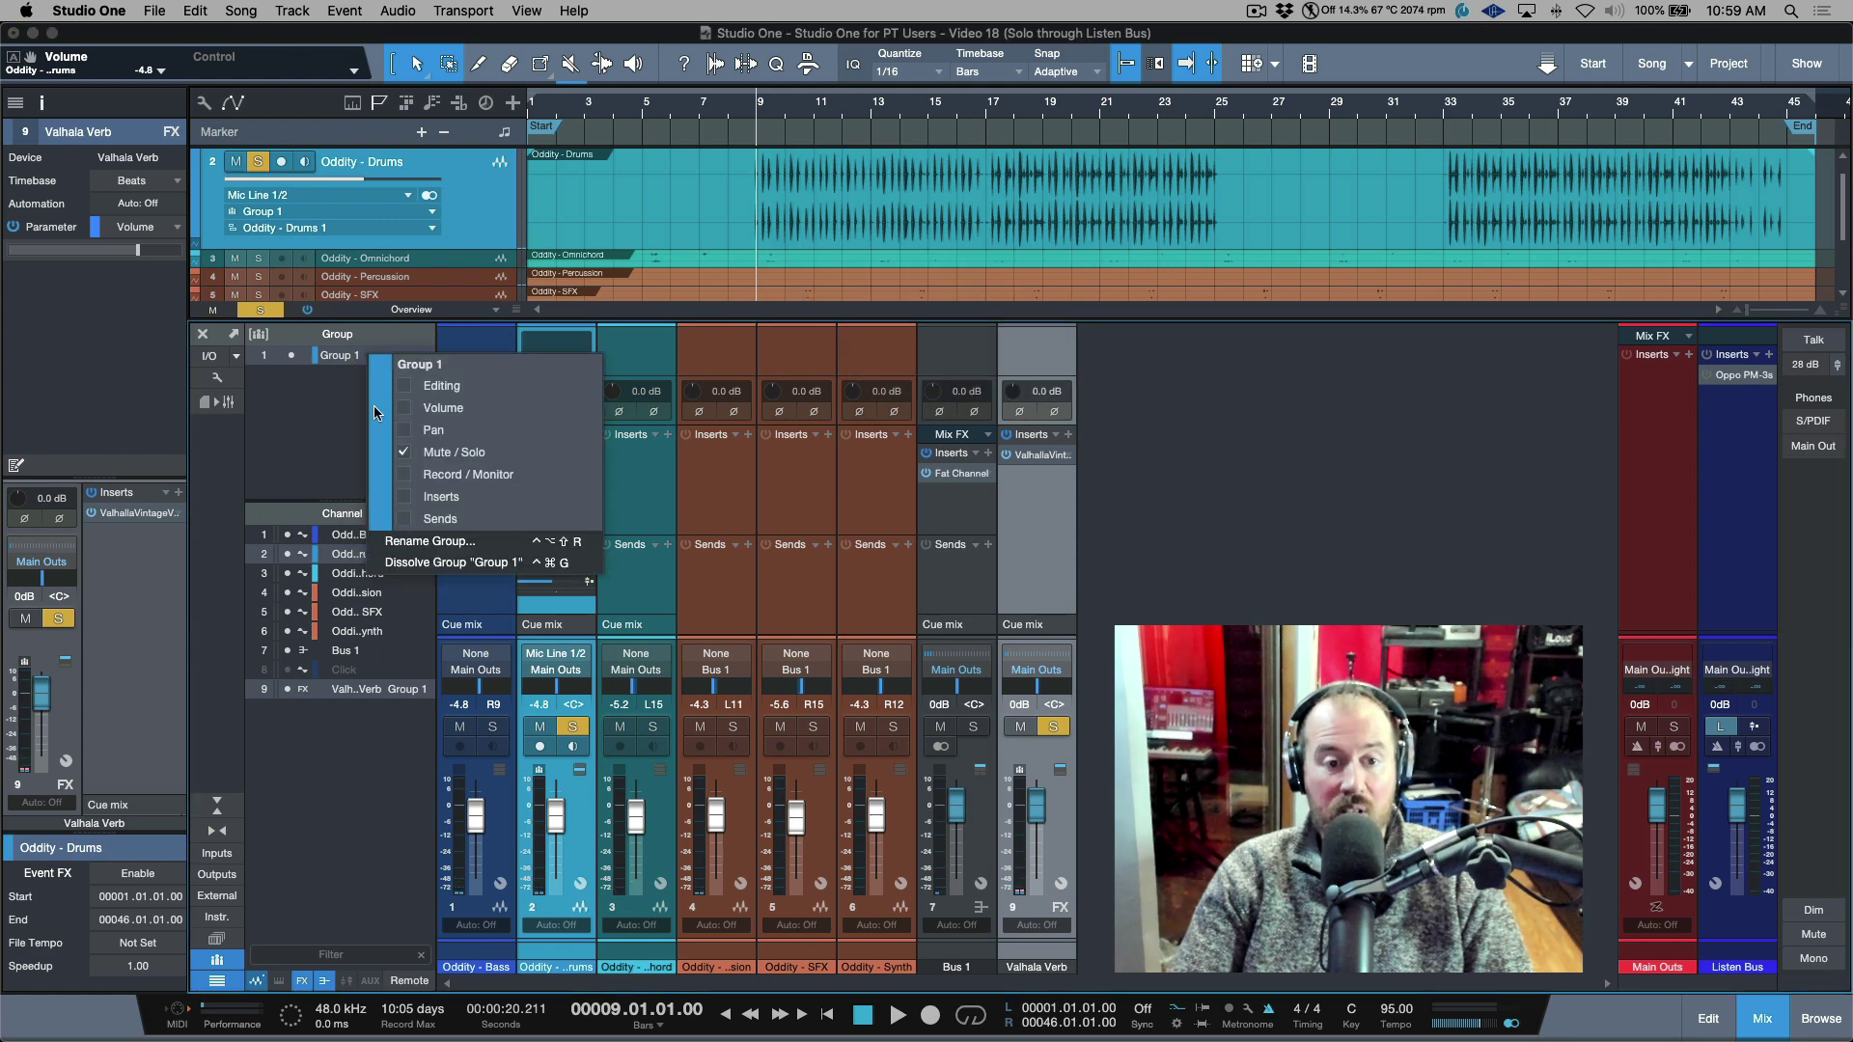
left_click(445, 575)
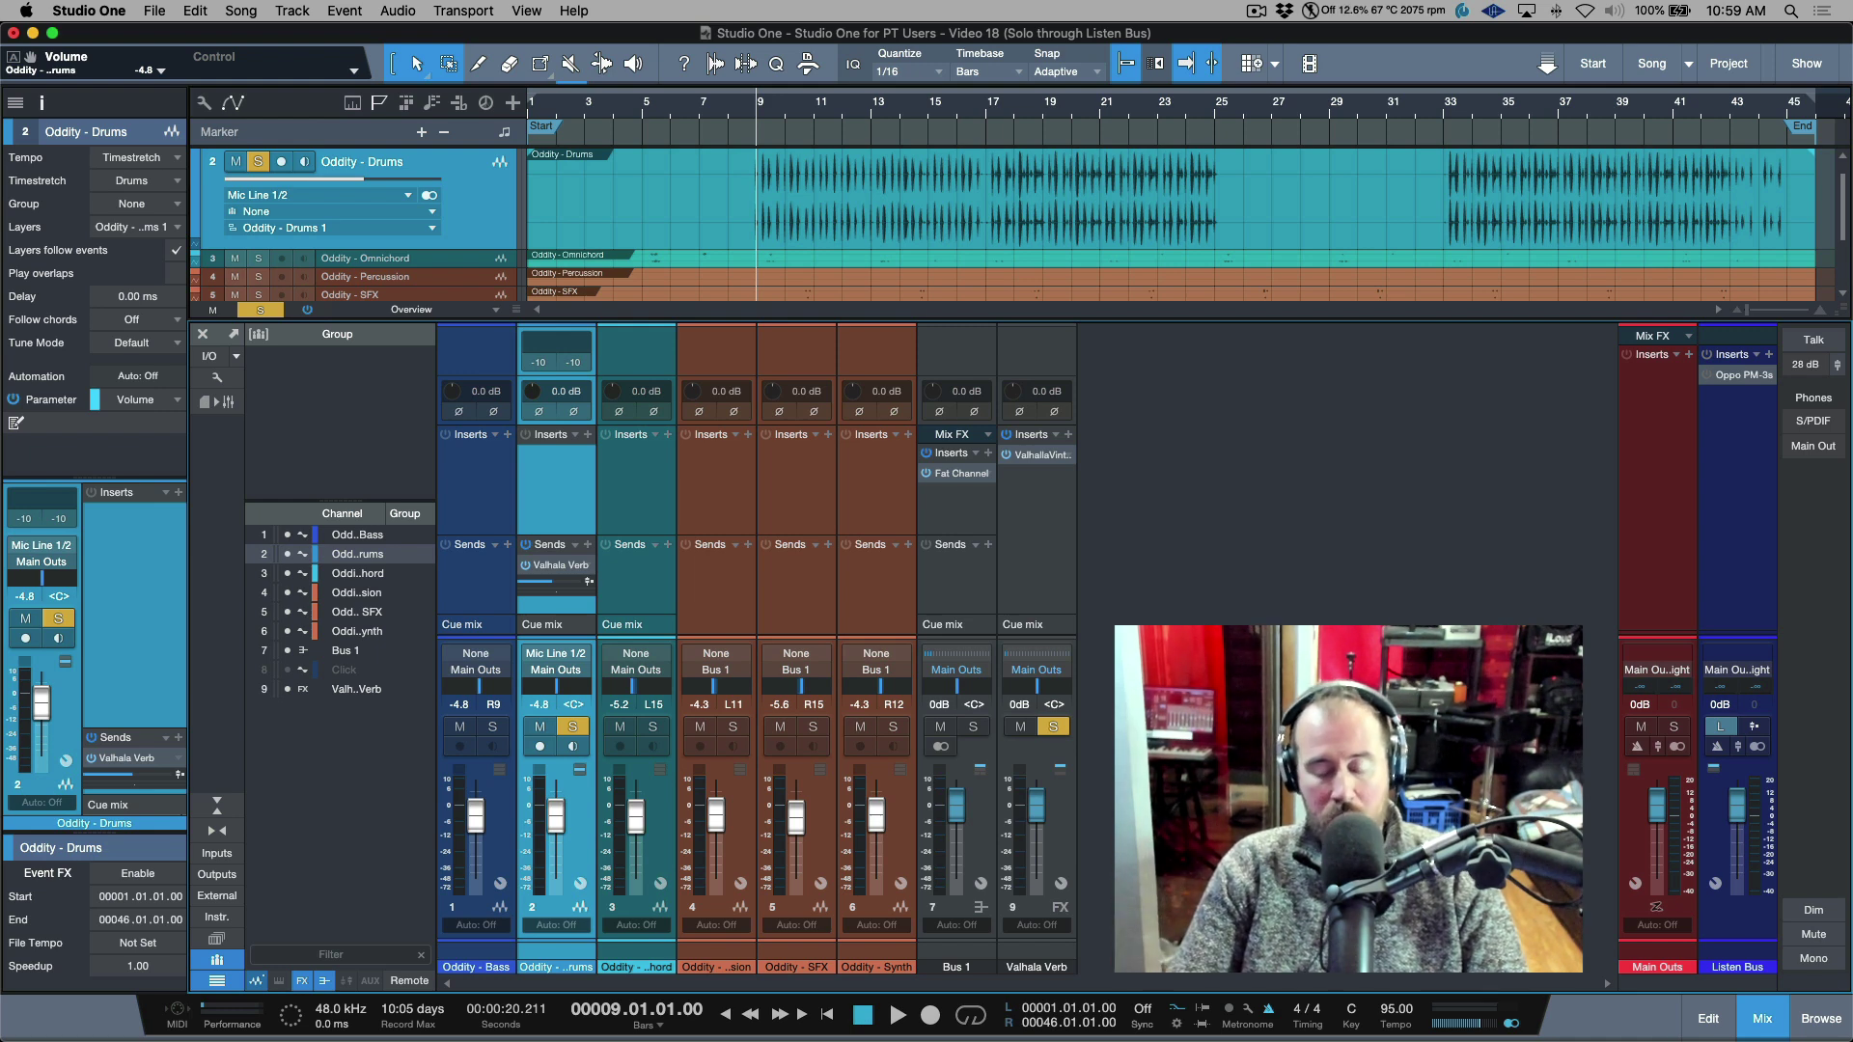
Disable 'Cue mix mute follows channel' in Console preferences, then shrink the inserts area to show Cue A rows
key("super+comma")
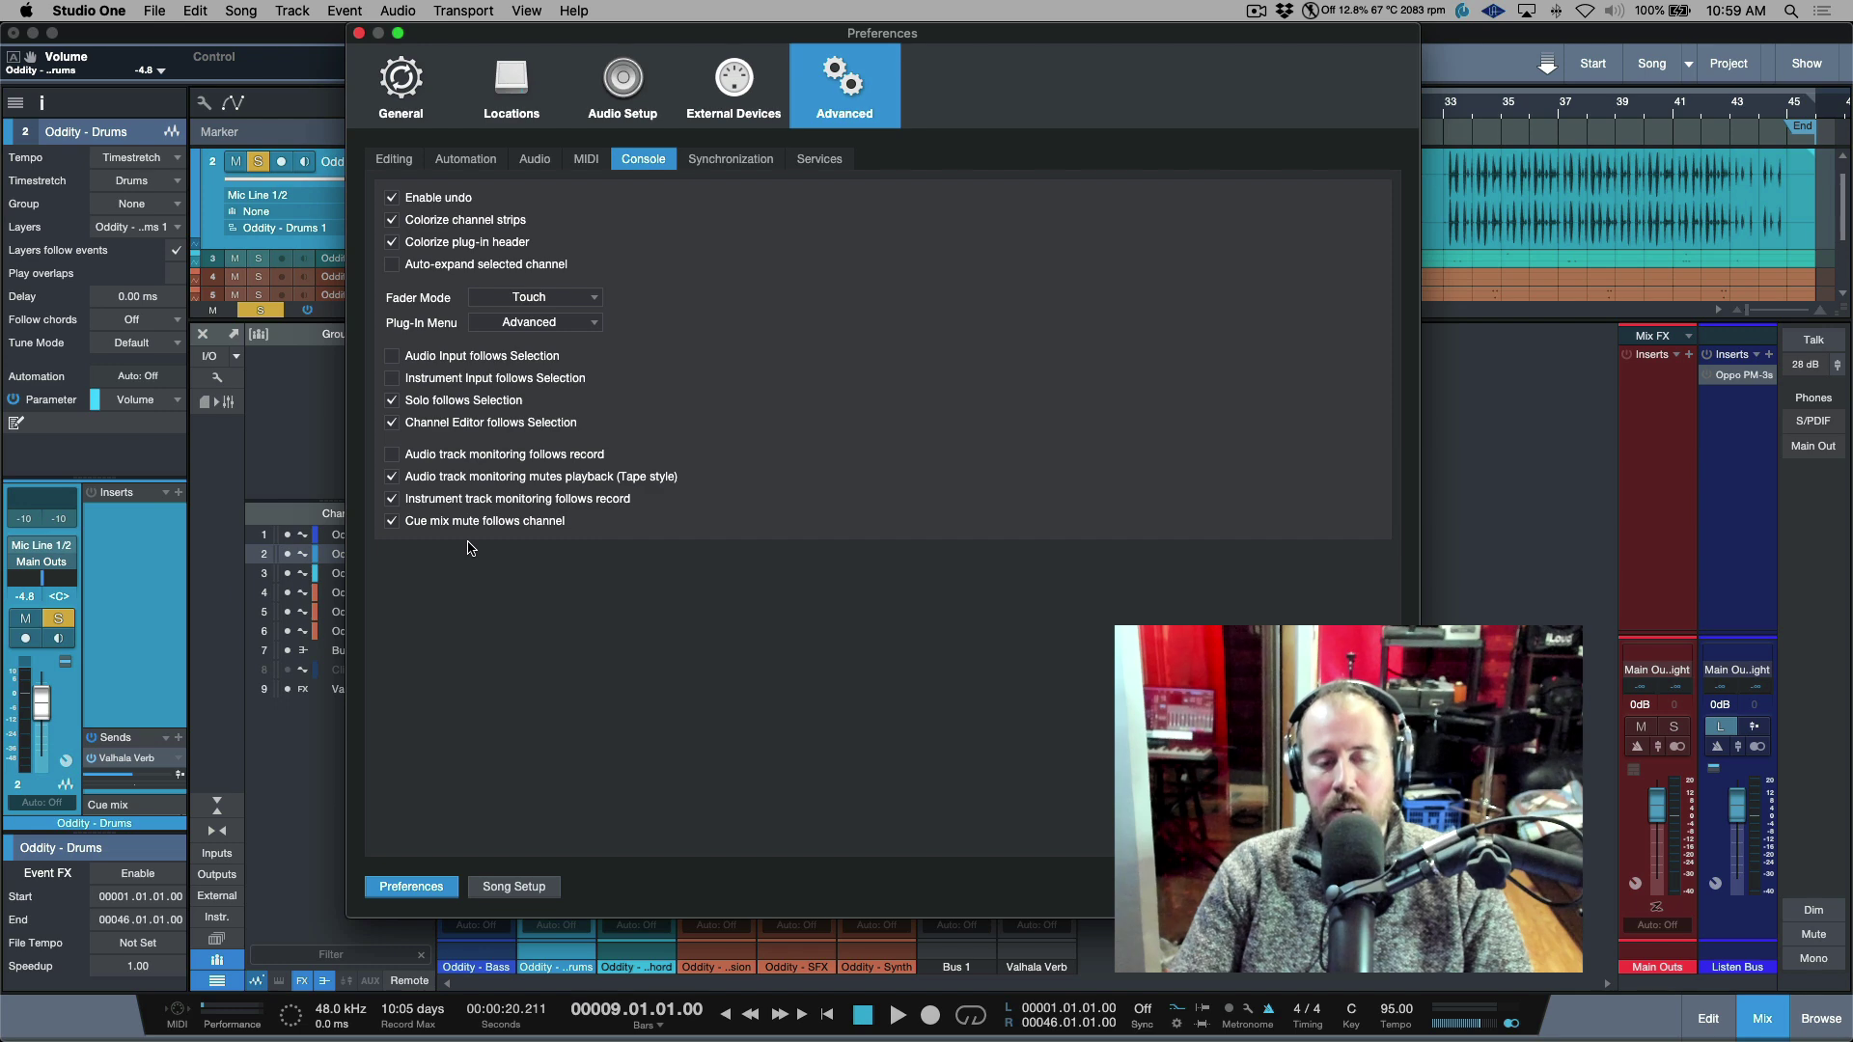
left_click_drag(742, 31, 1523, 197)
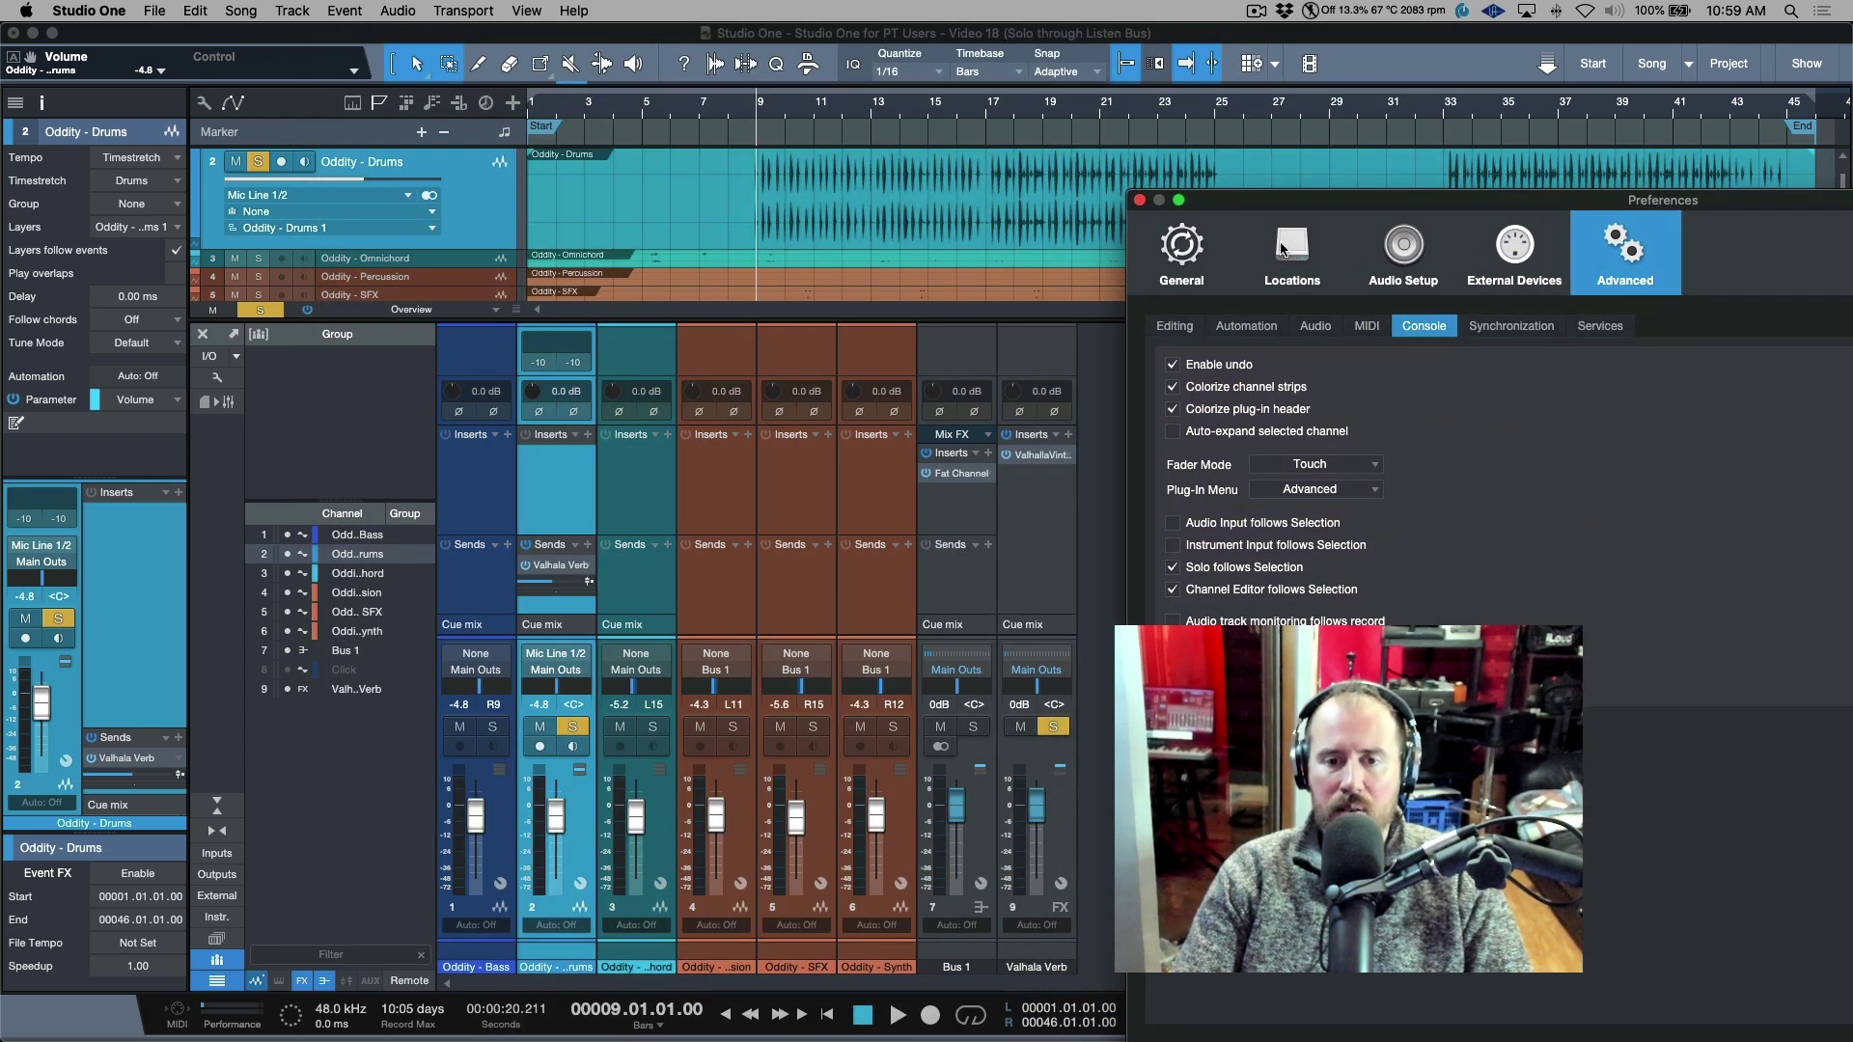
left_click_drag(1409, 198, 660, 106)
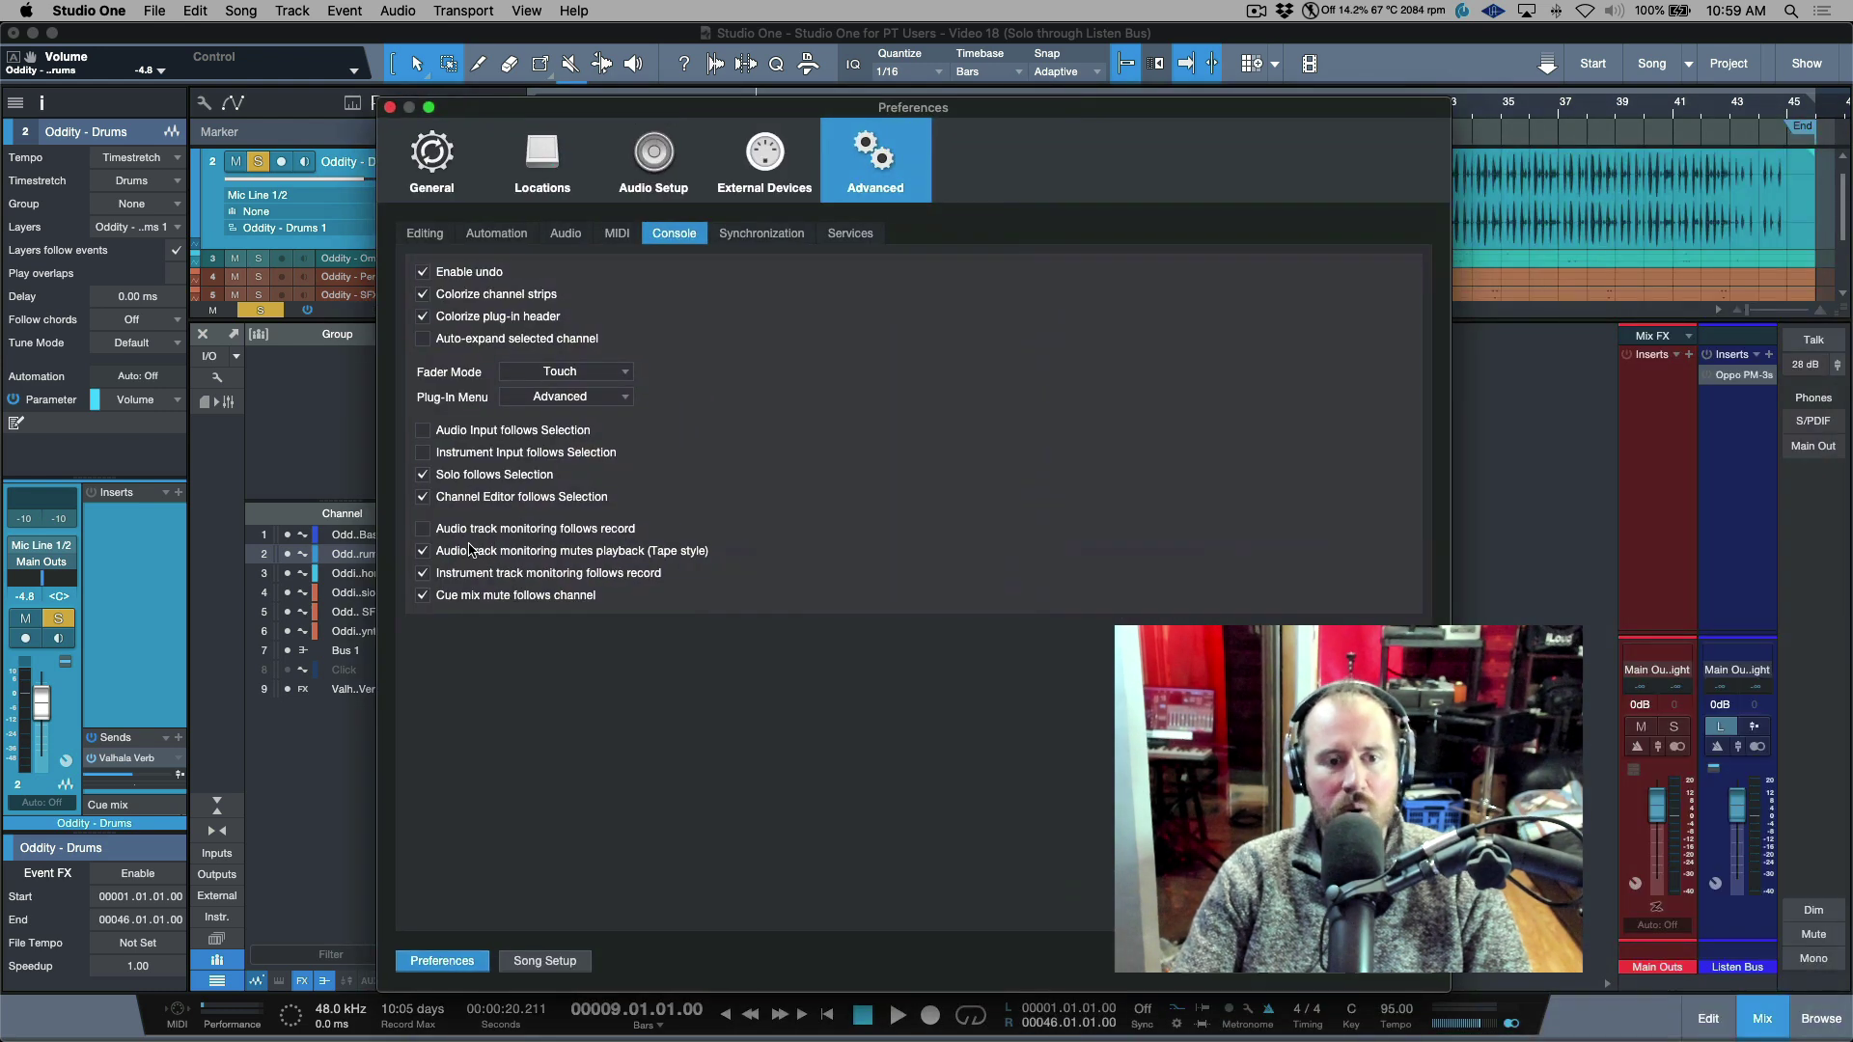
left_click(422, 596)
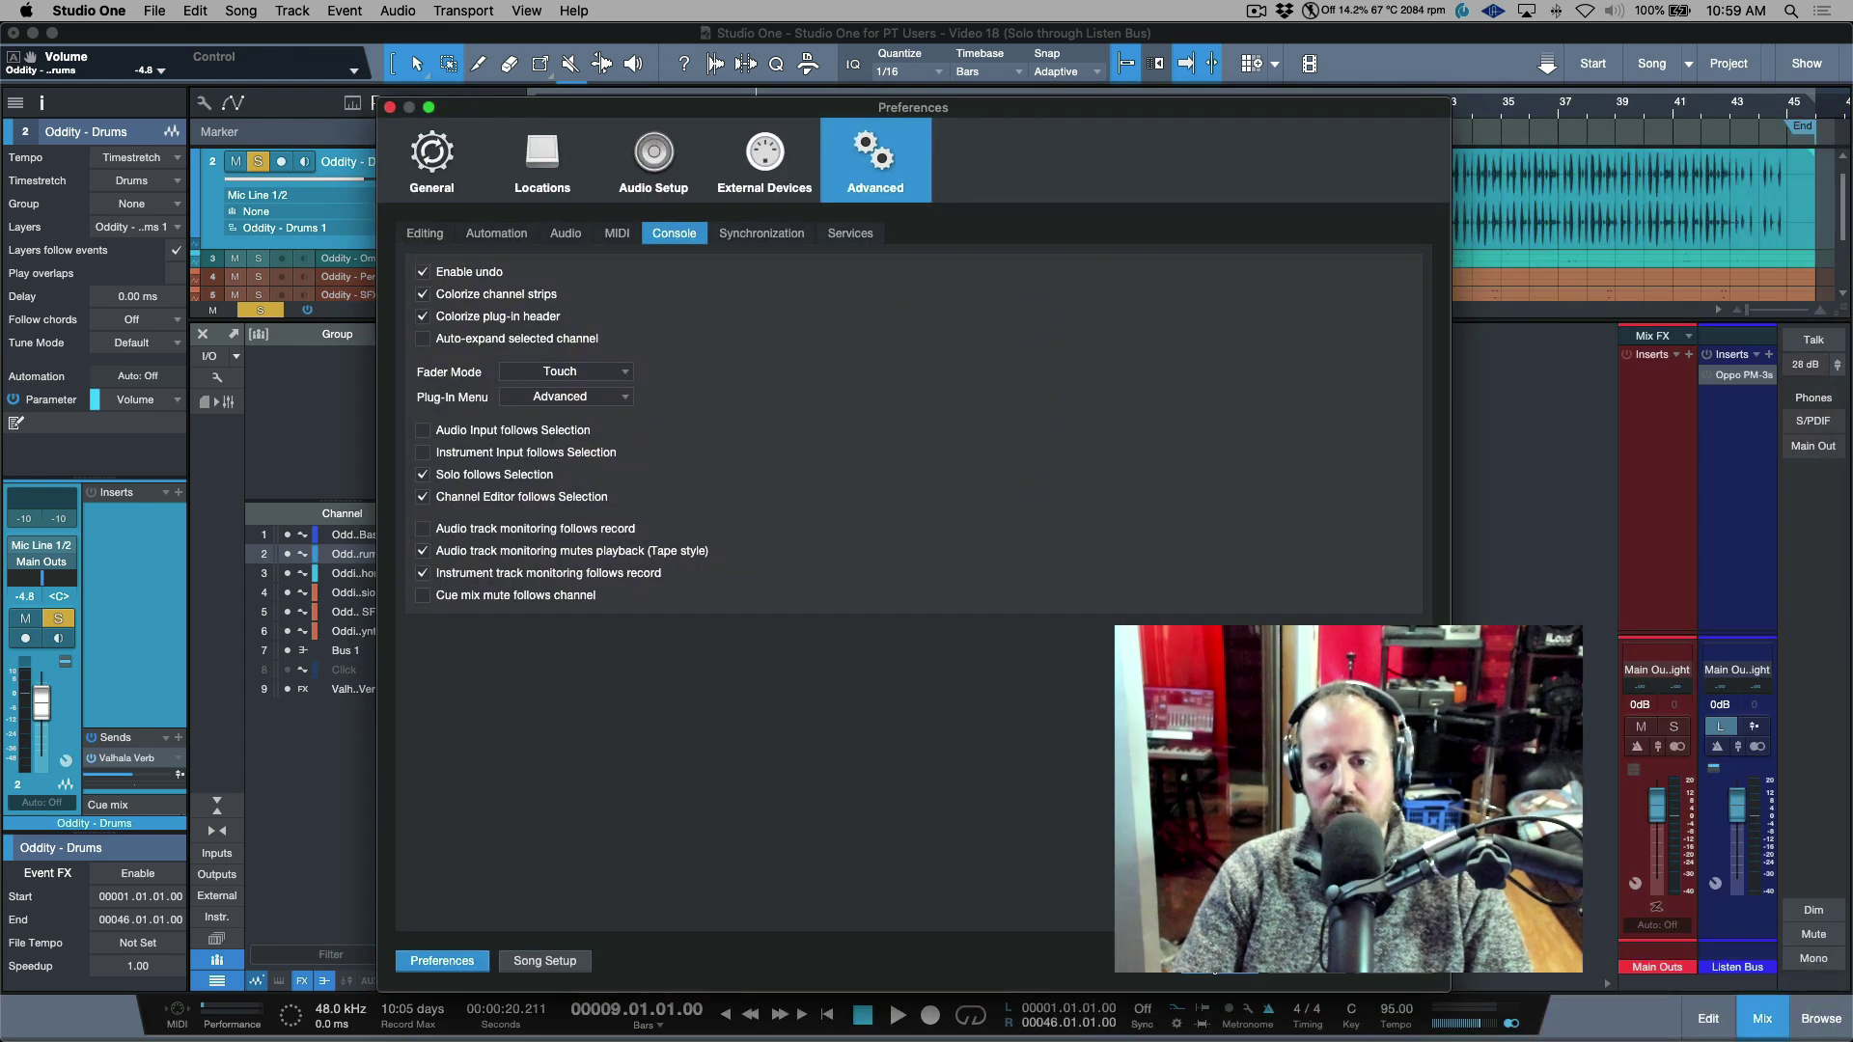
left_click(1405, 973)
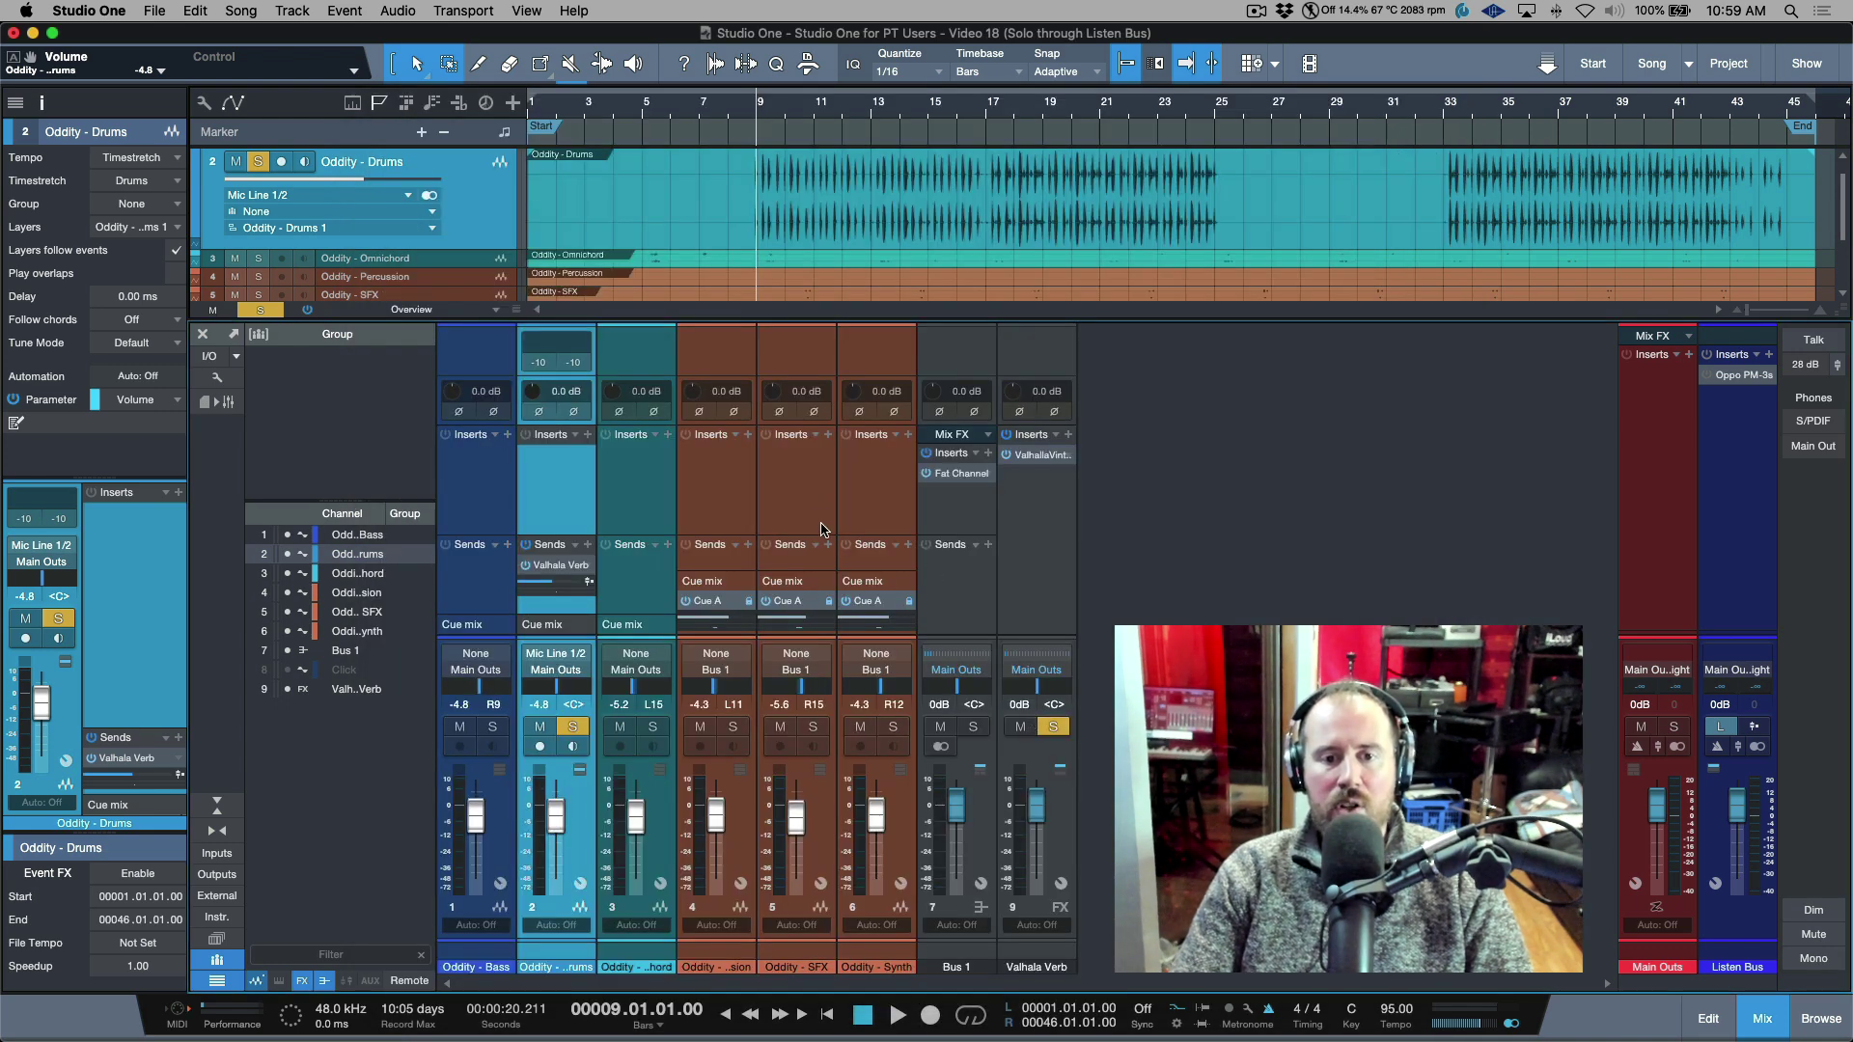
left_click_drag(819, 534, 823, 475)
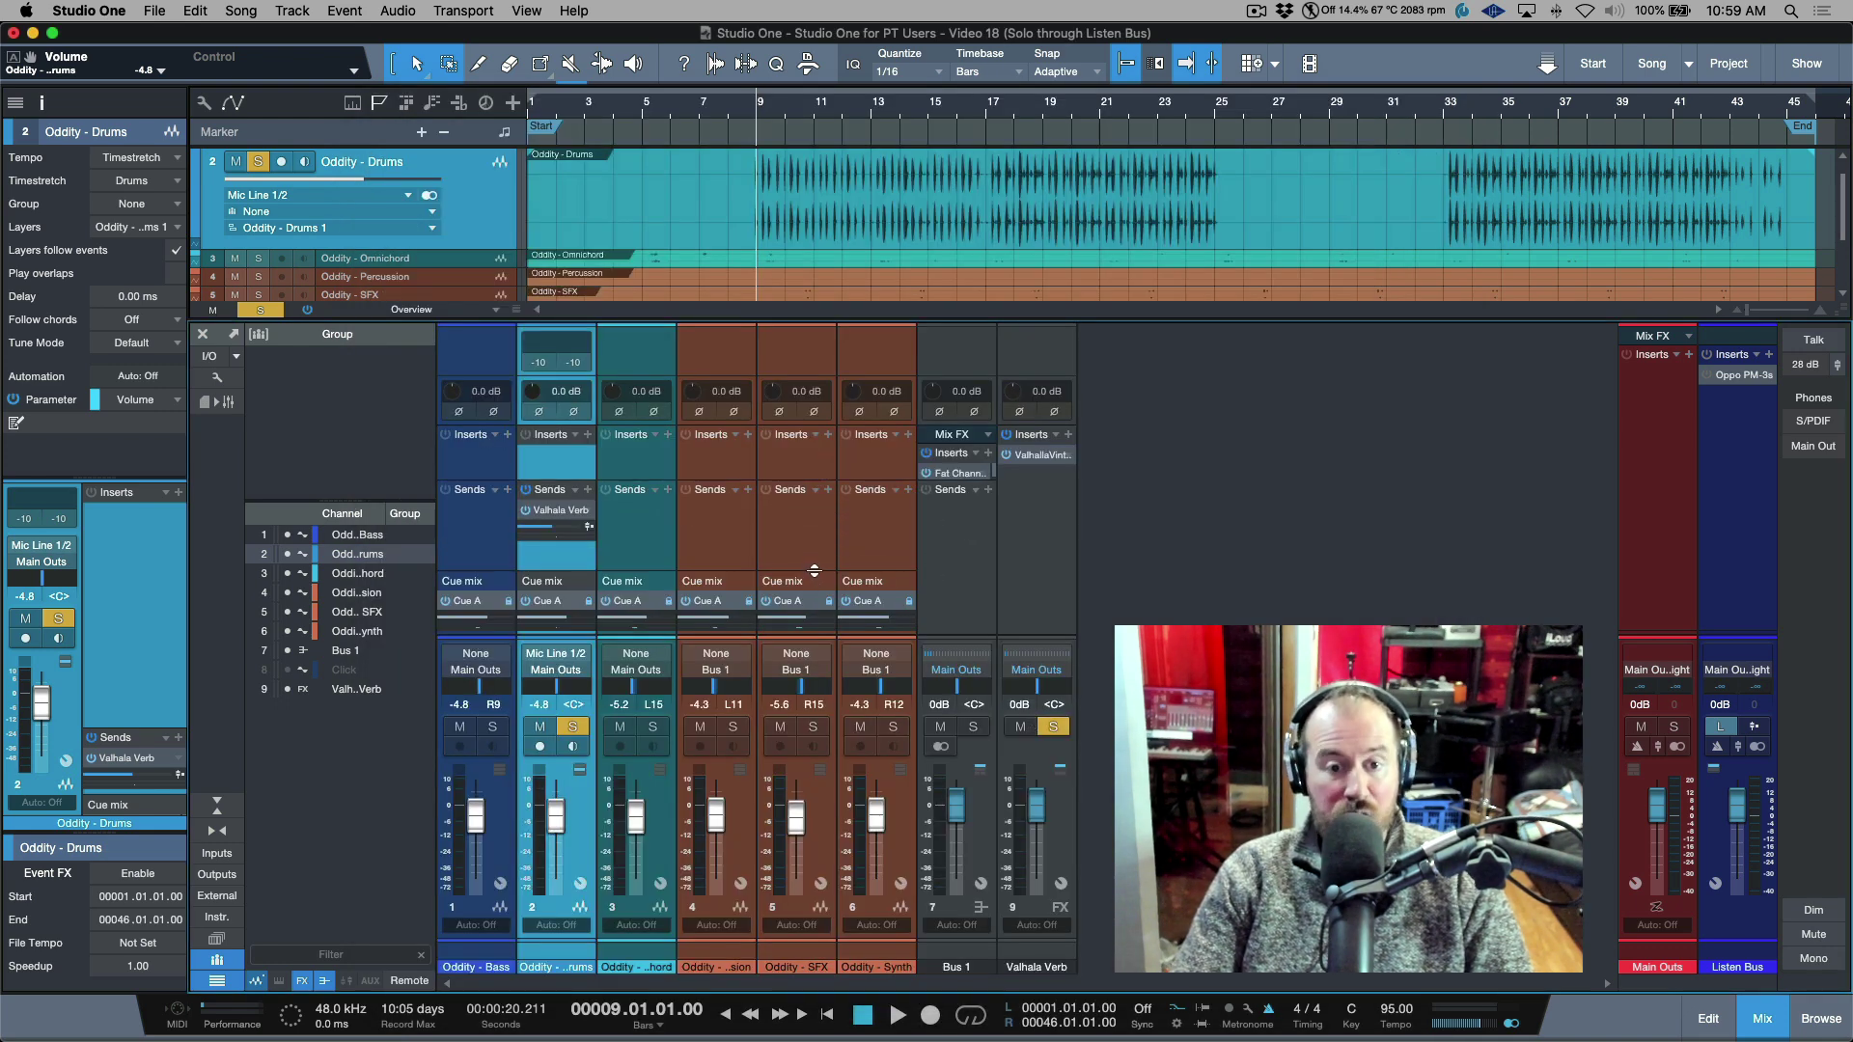
Review the song's output configuration in Song Setup's Audio I/O Setup, then close it
left_click(210, 356)
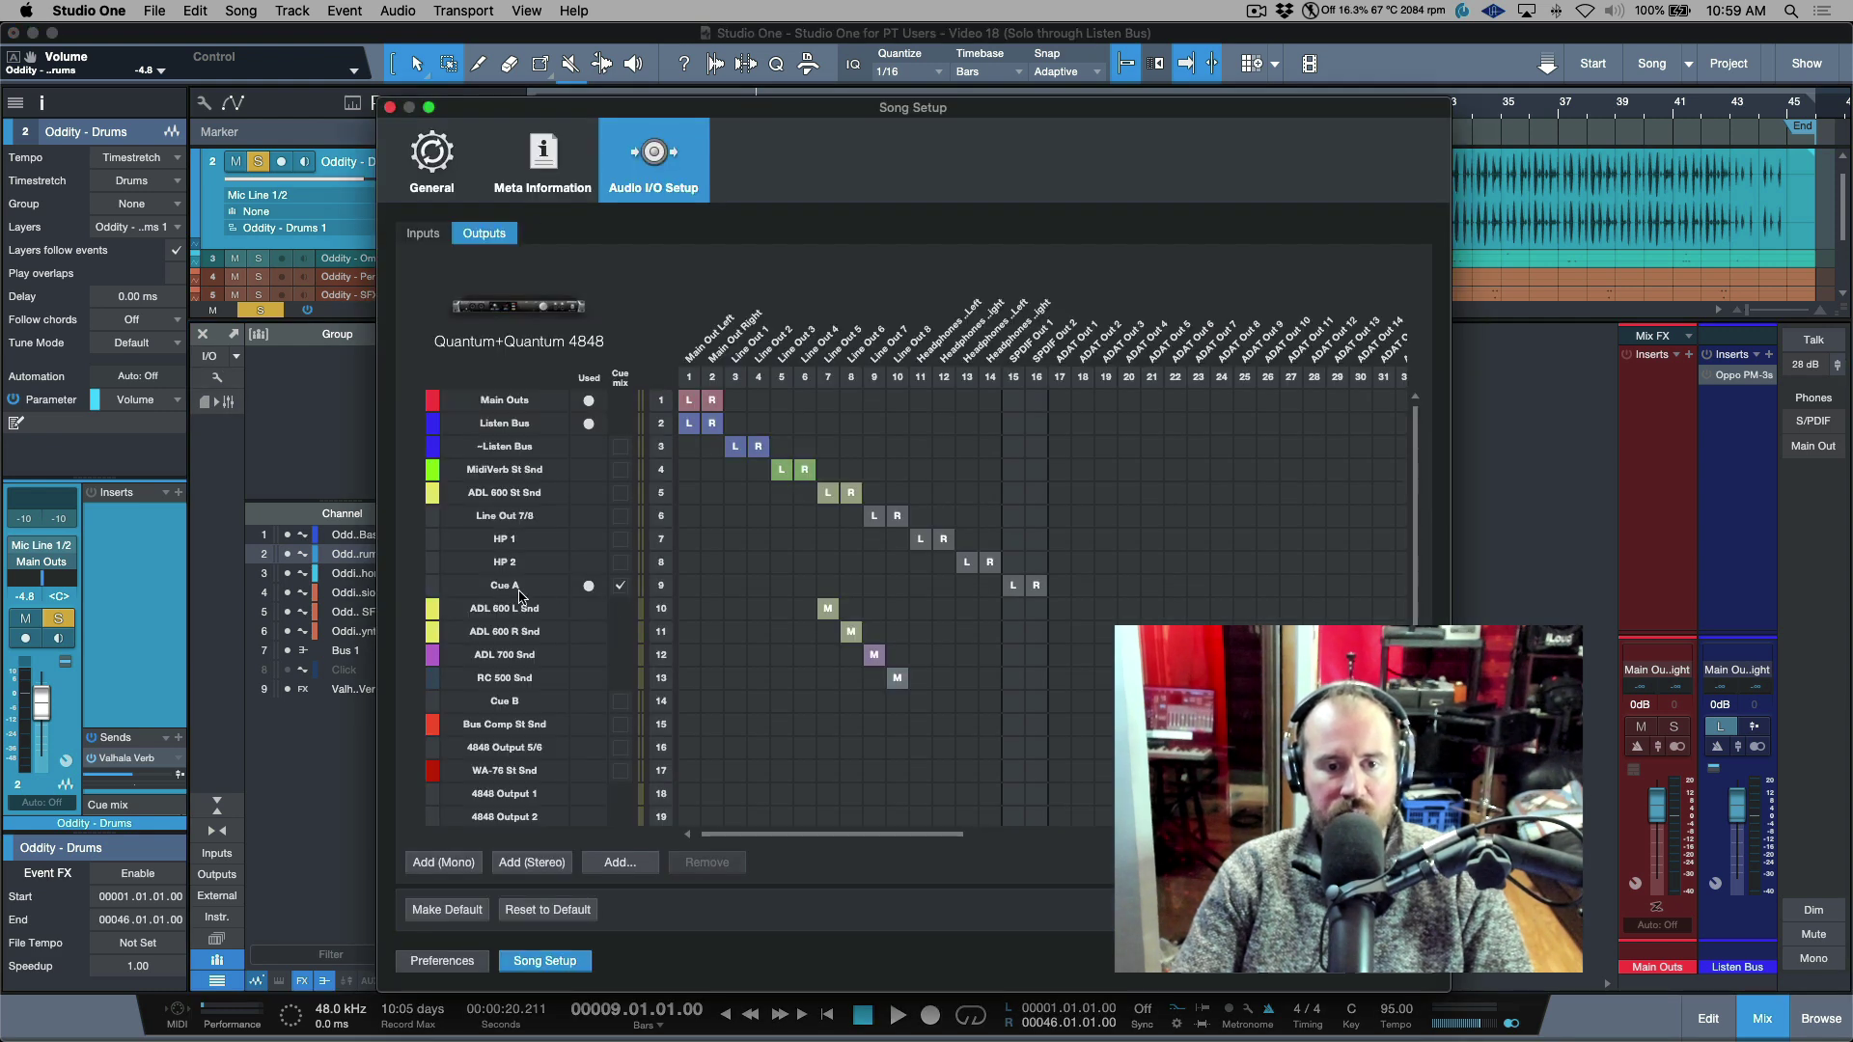
left_click(1356, 975)
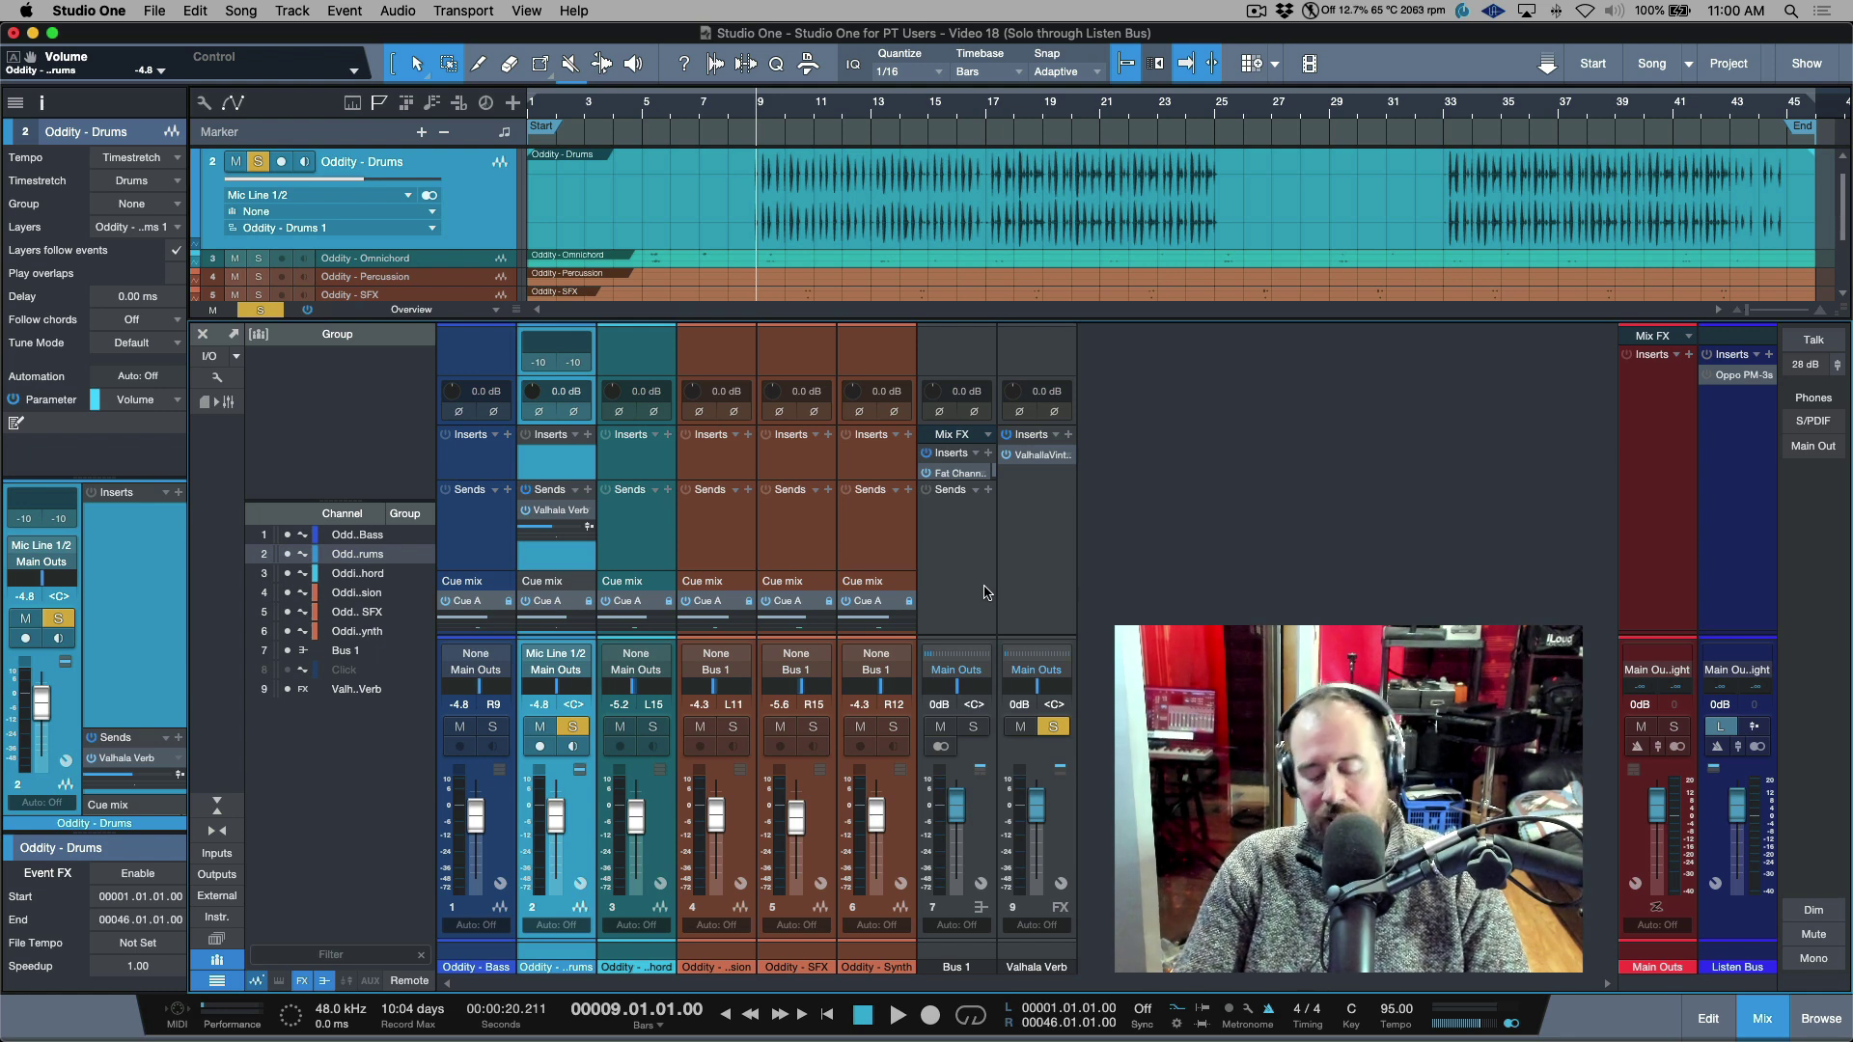
Re-enable 'Cue mix mute follows channel' in Console preferences and clear all solos
key("super+comma")
left_click(423, 596)
left_click(1232, 961)
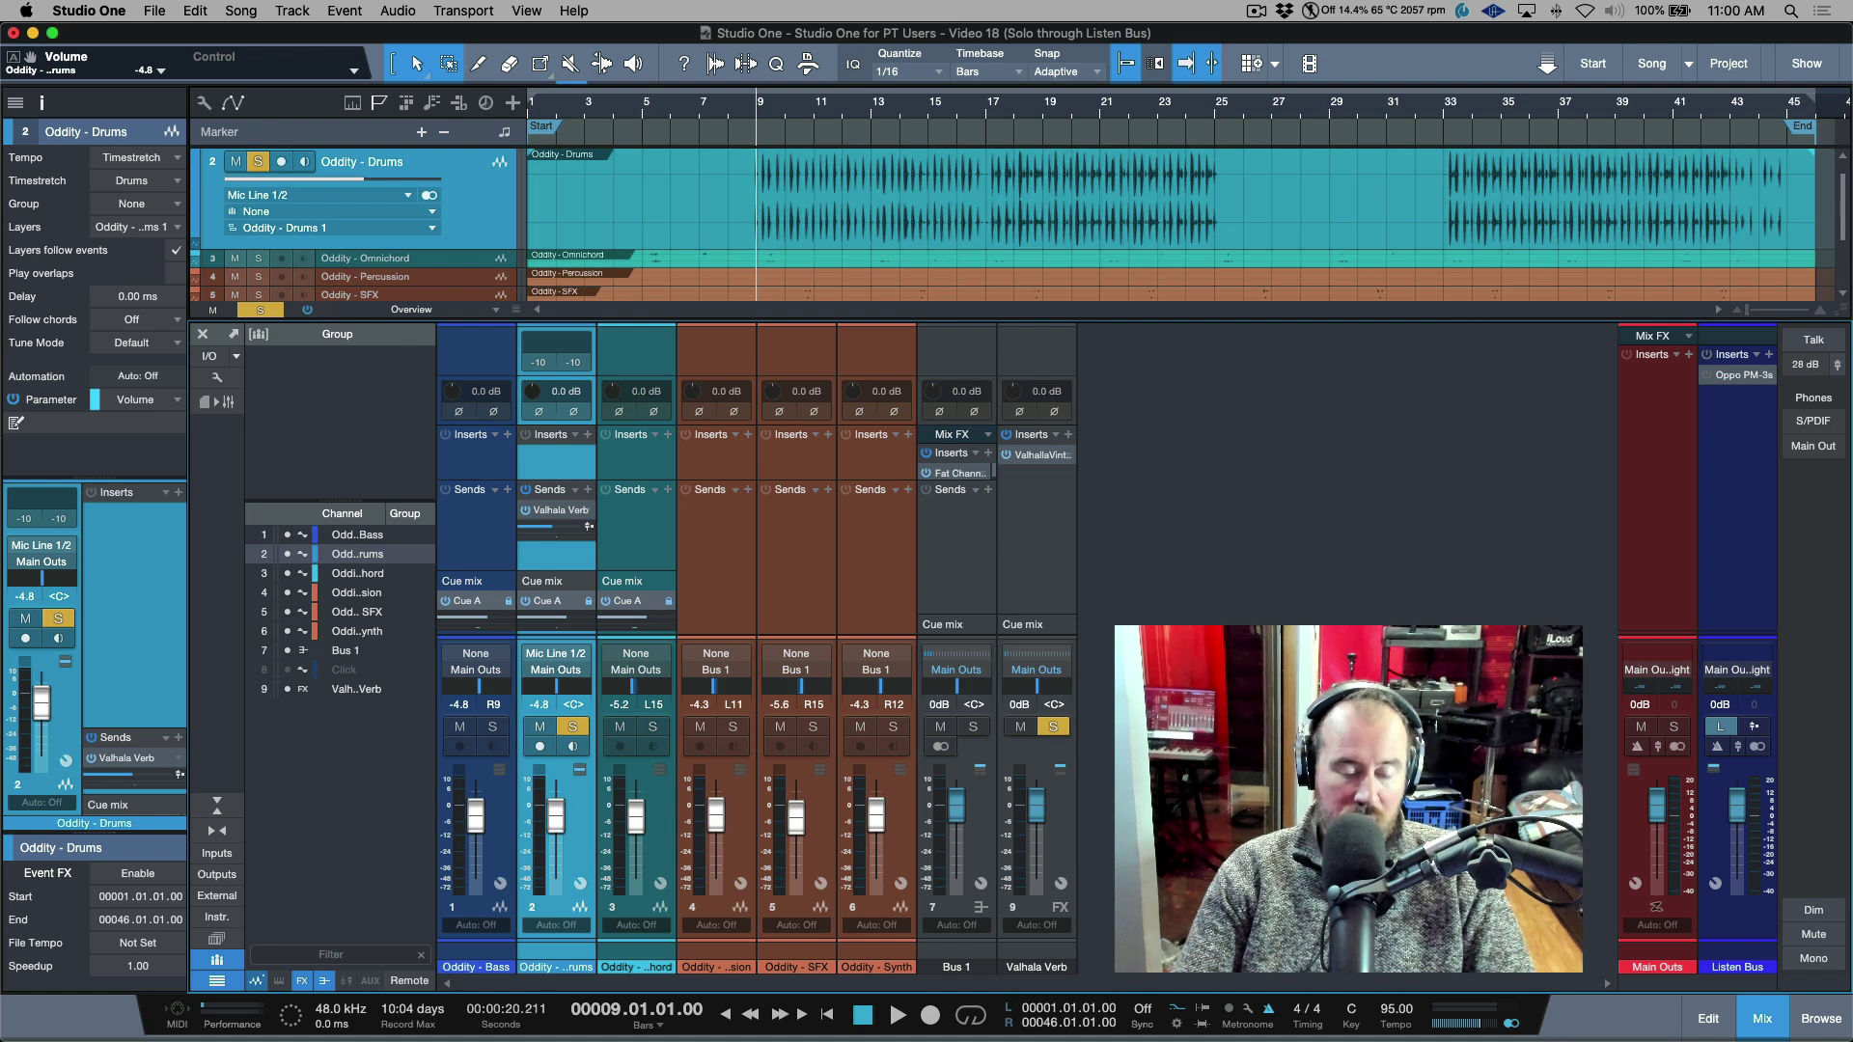
key("s")
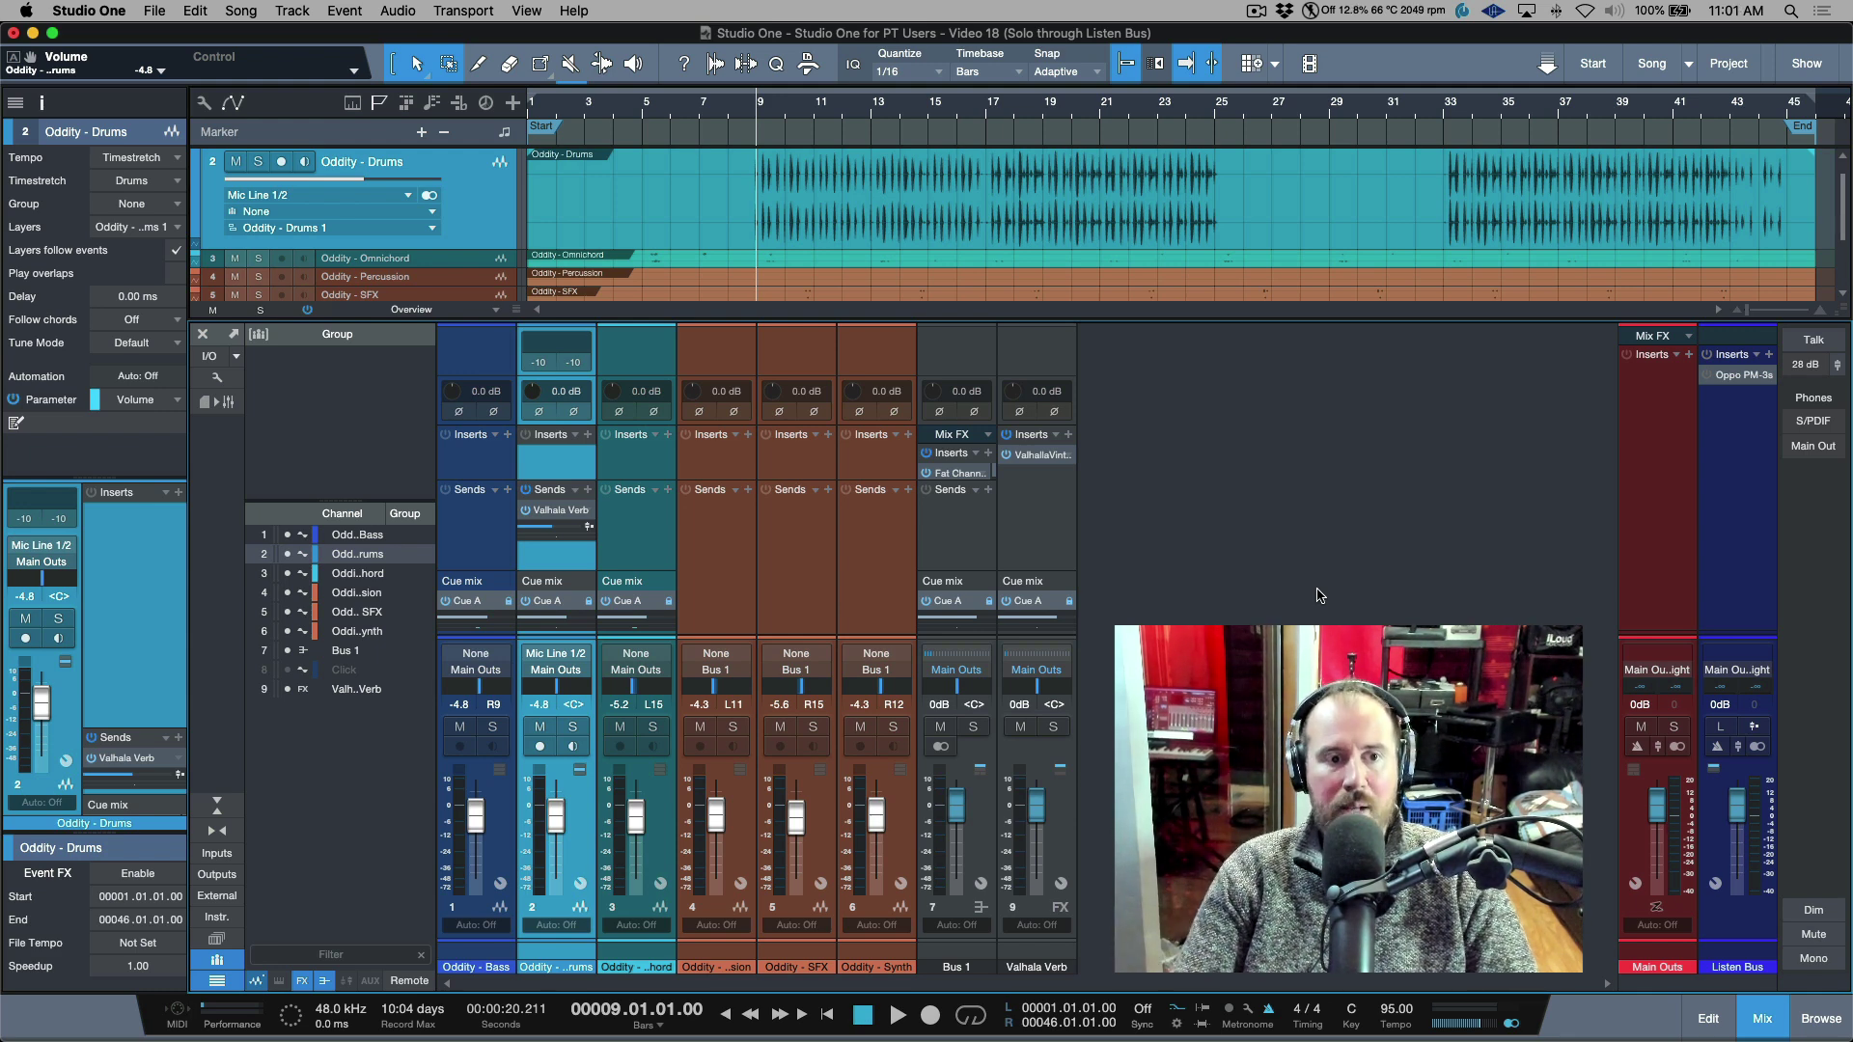
Check the console's Listen Bus options (Enable Listen Bus, Solo through Listen Bus) without changing them
left_click(217, 377)
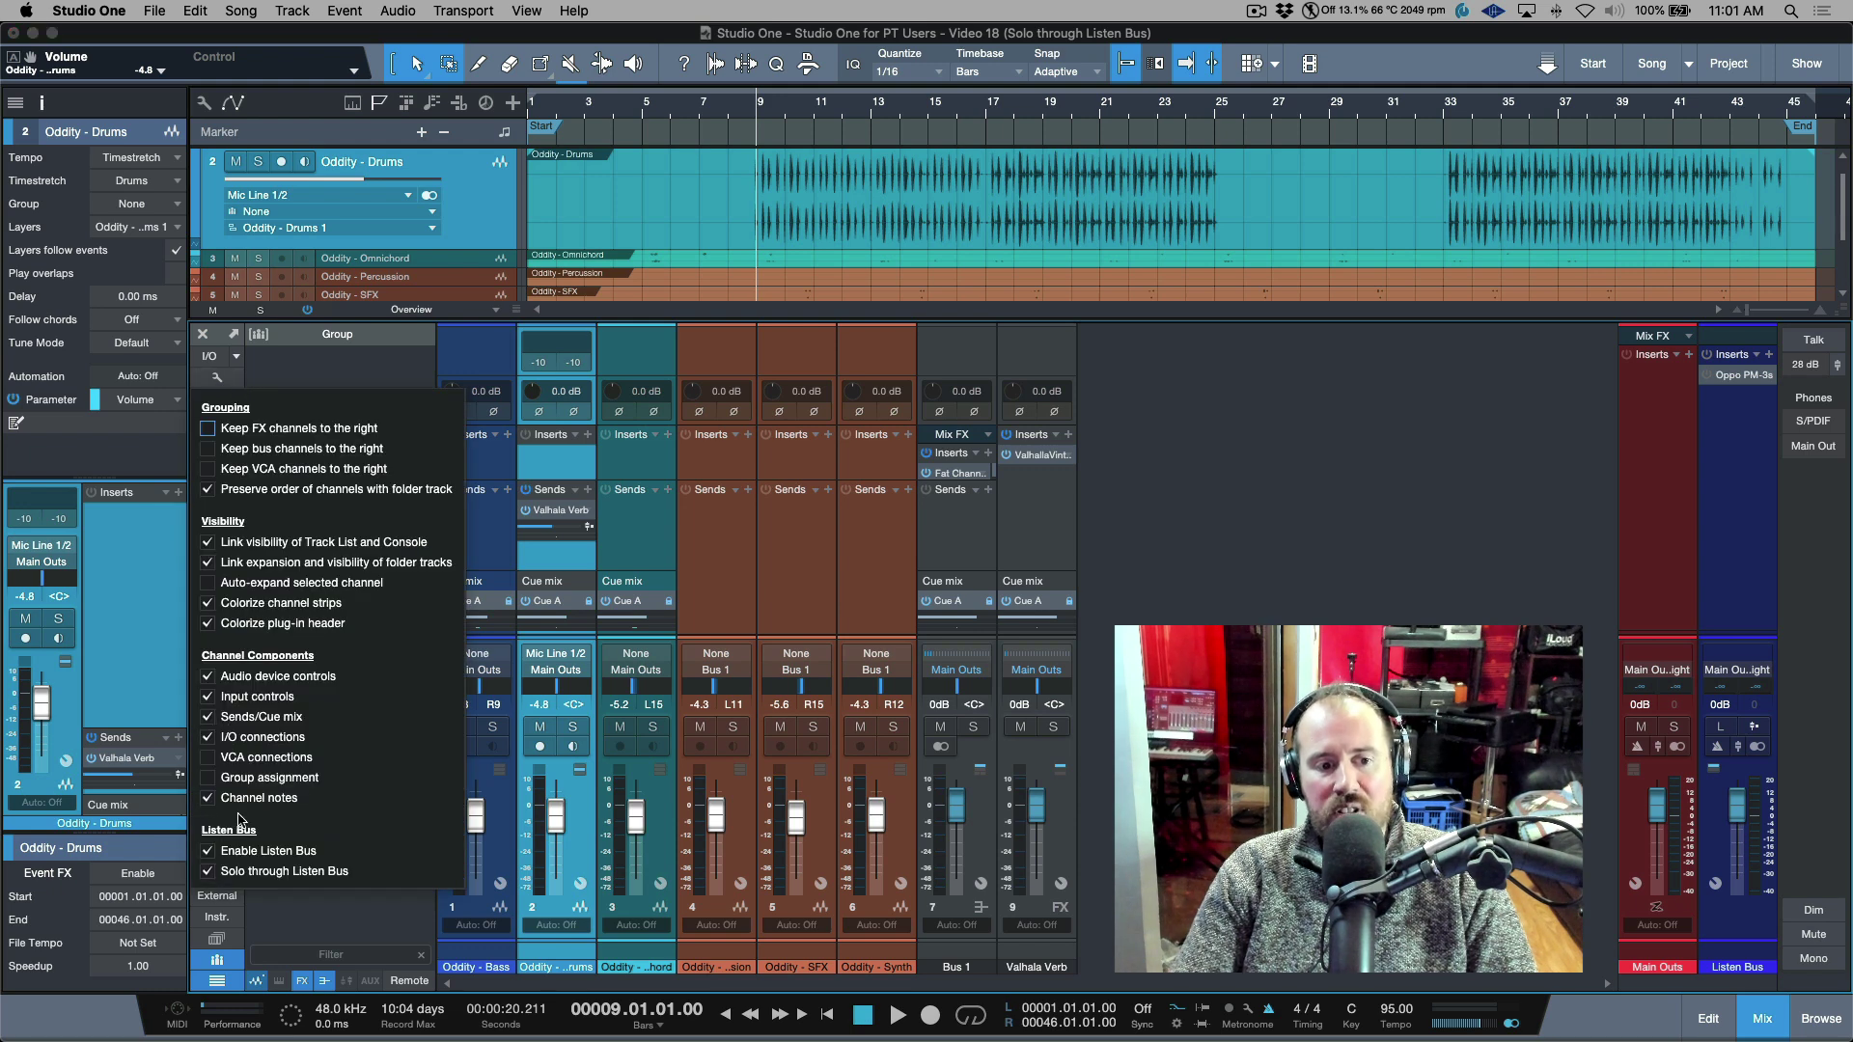
left_click(666, 759)
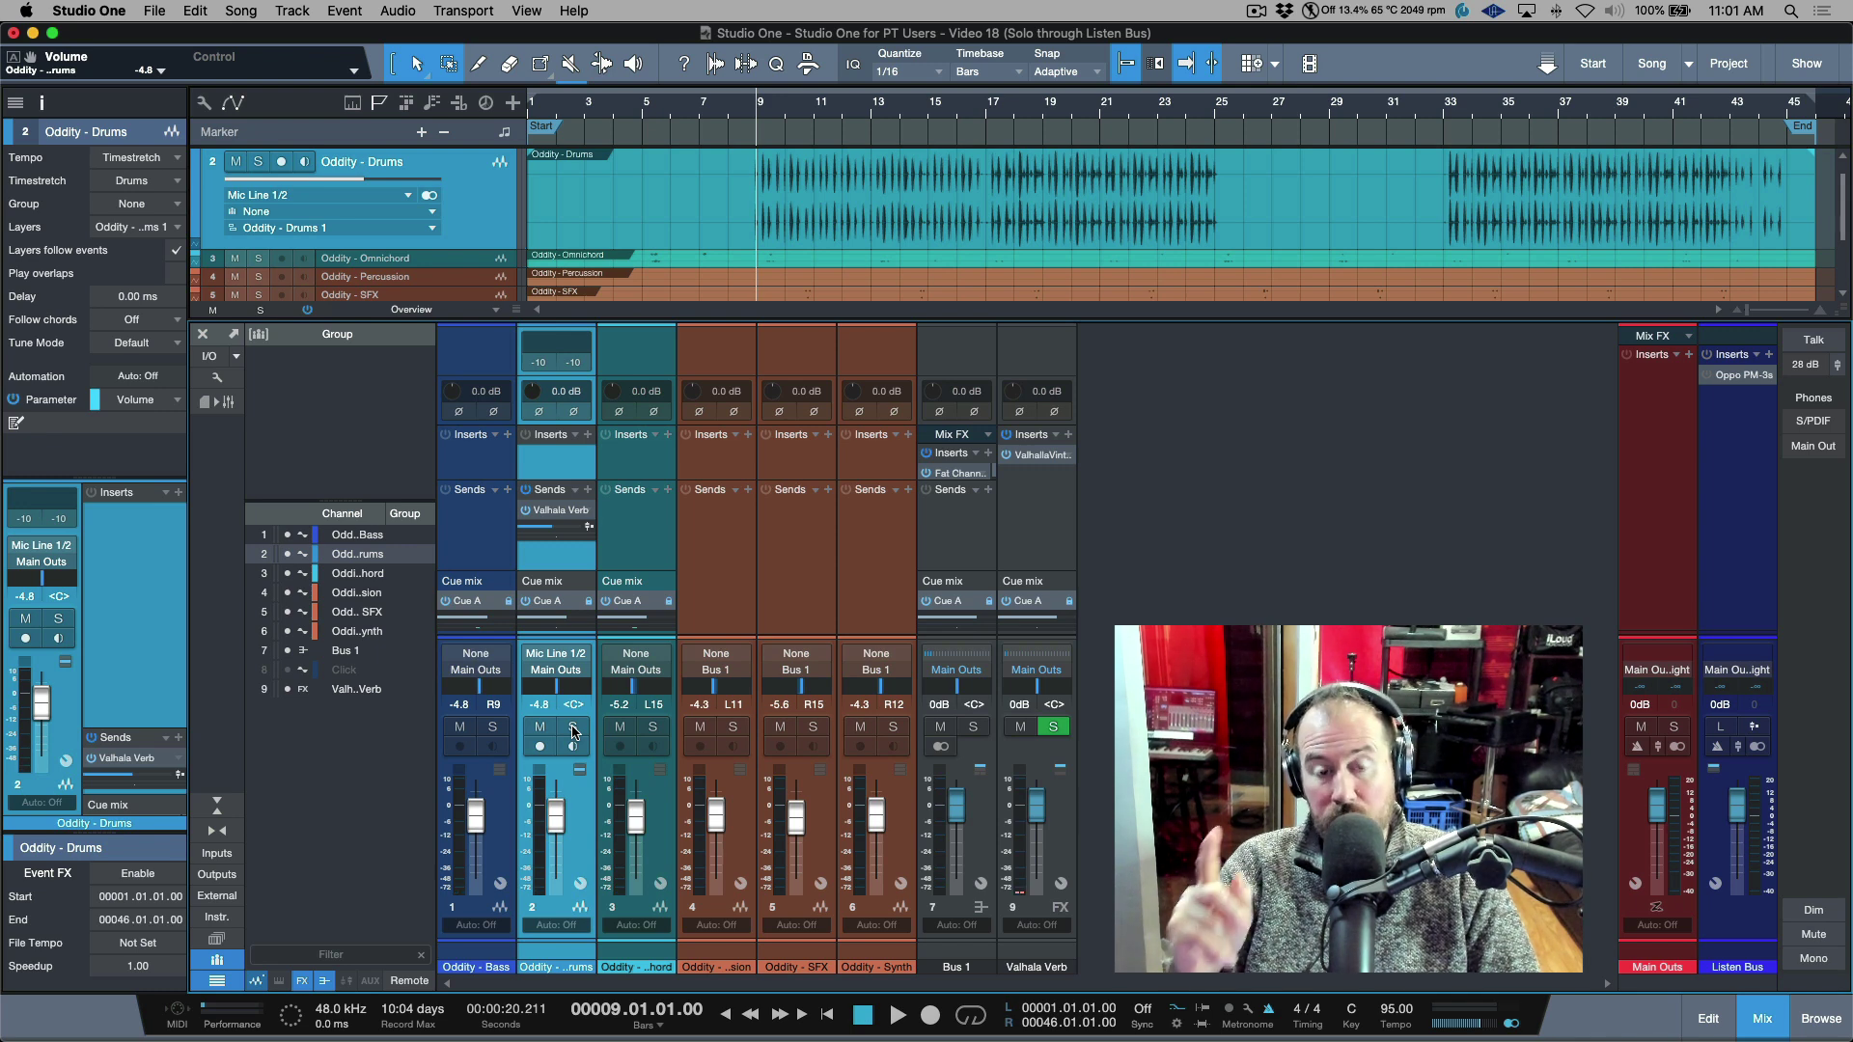
key("space")
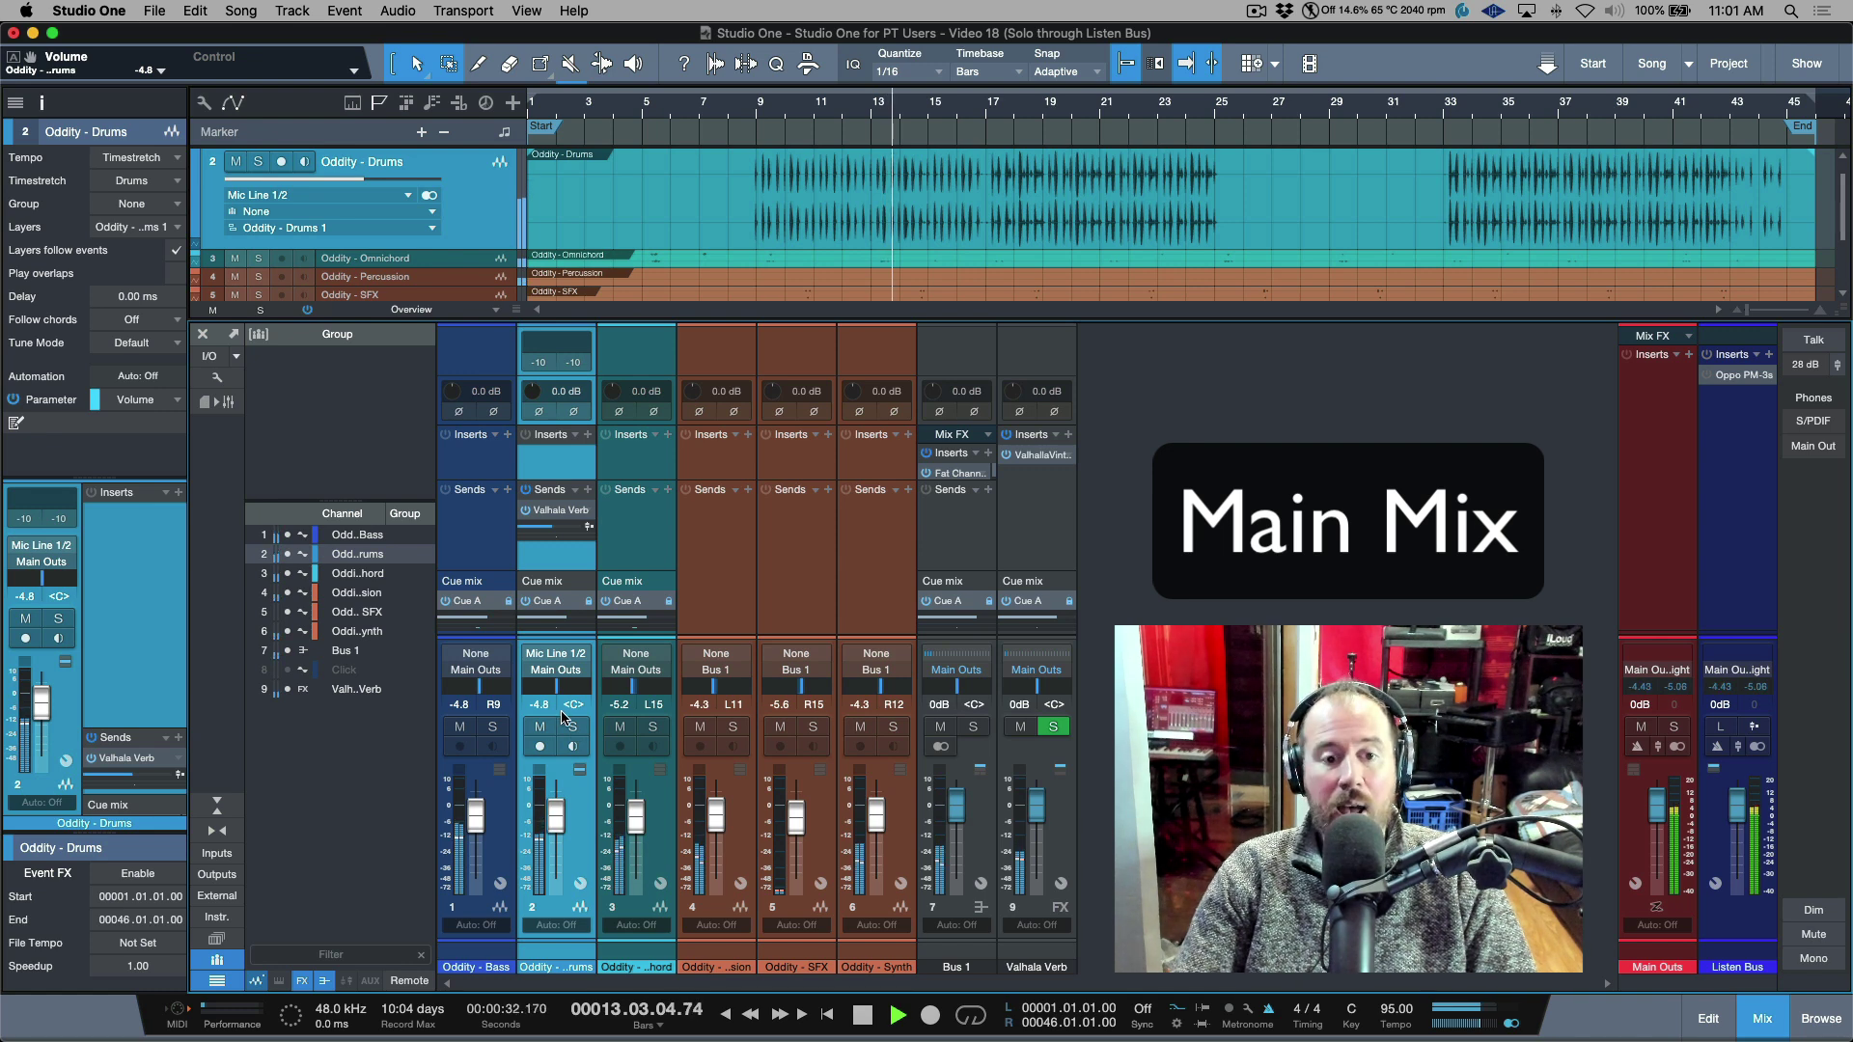
left_click(576, 728)
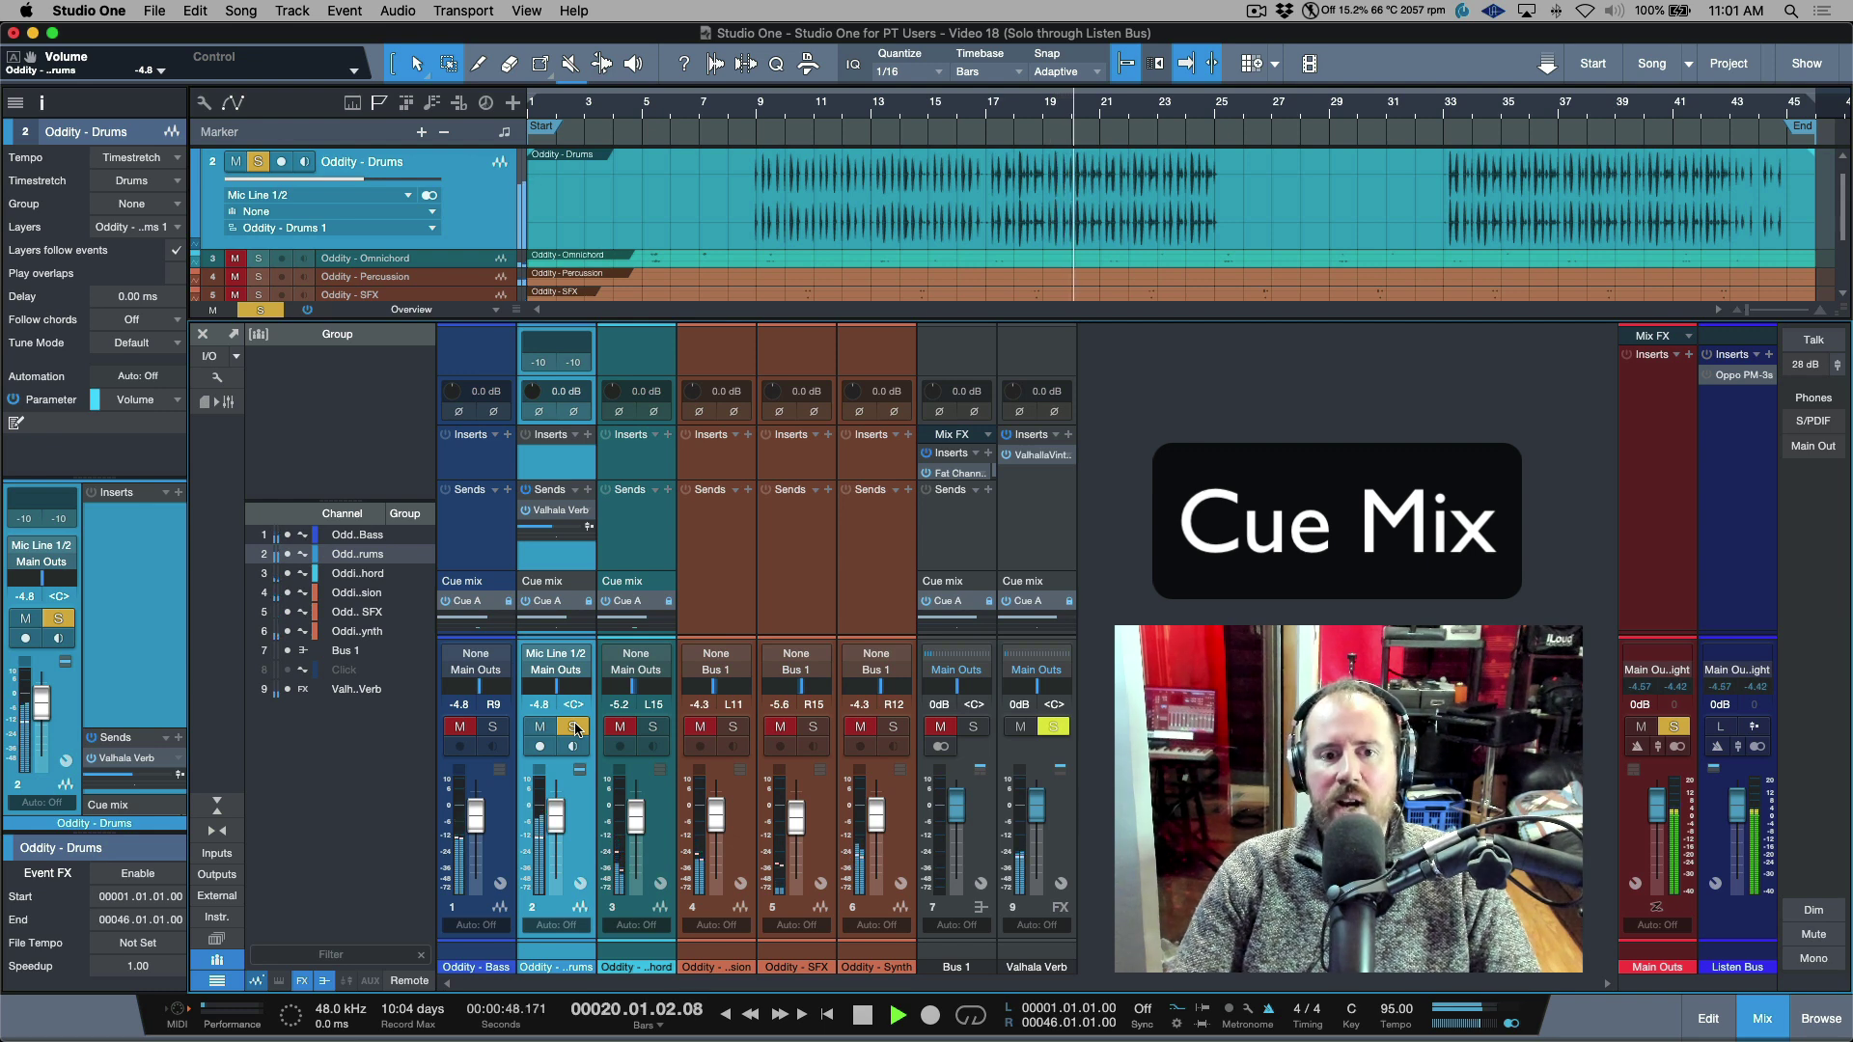
left_click(574, 727)
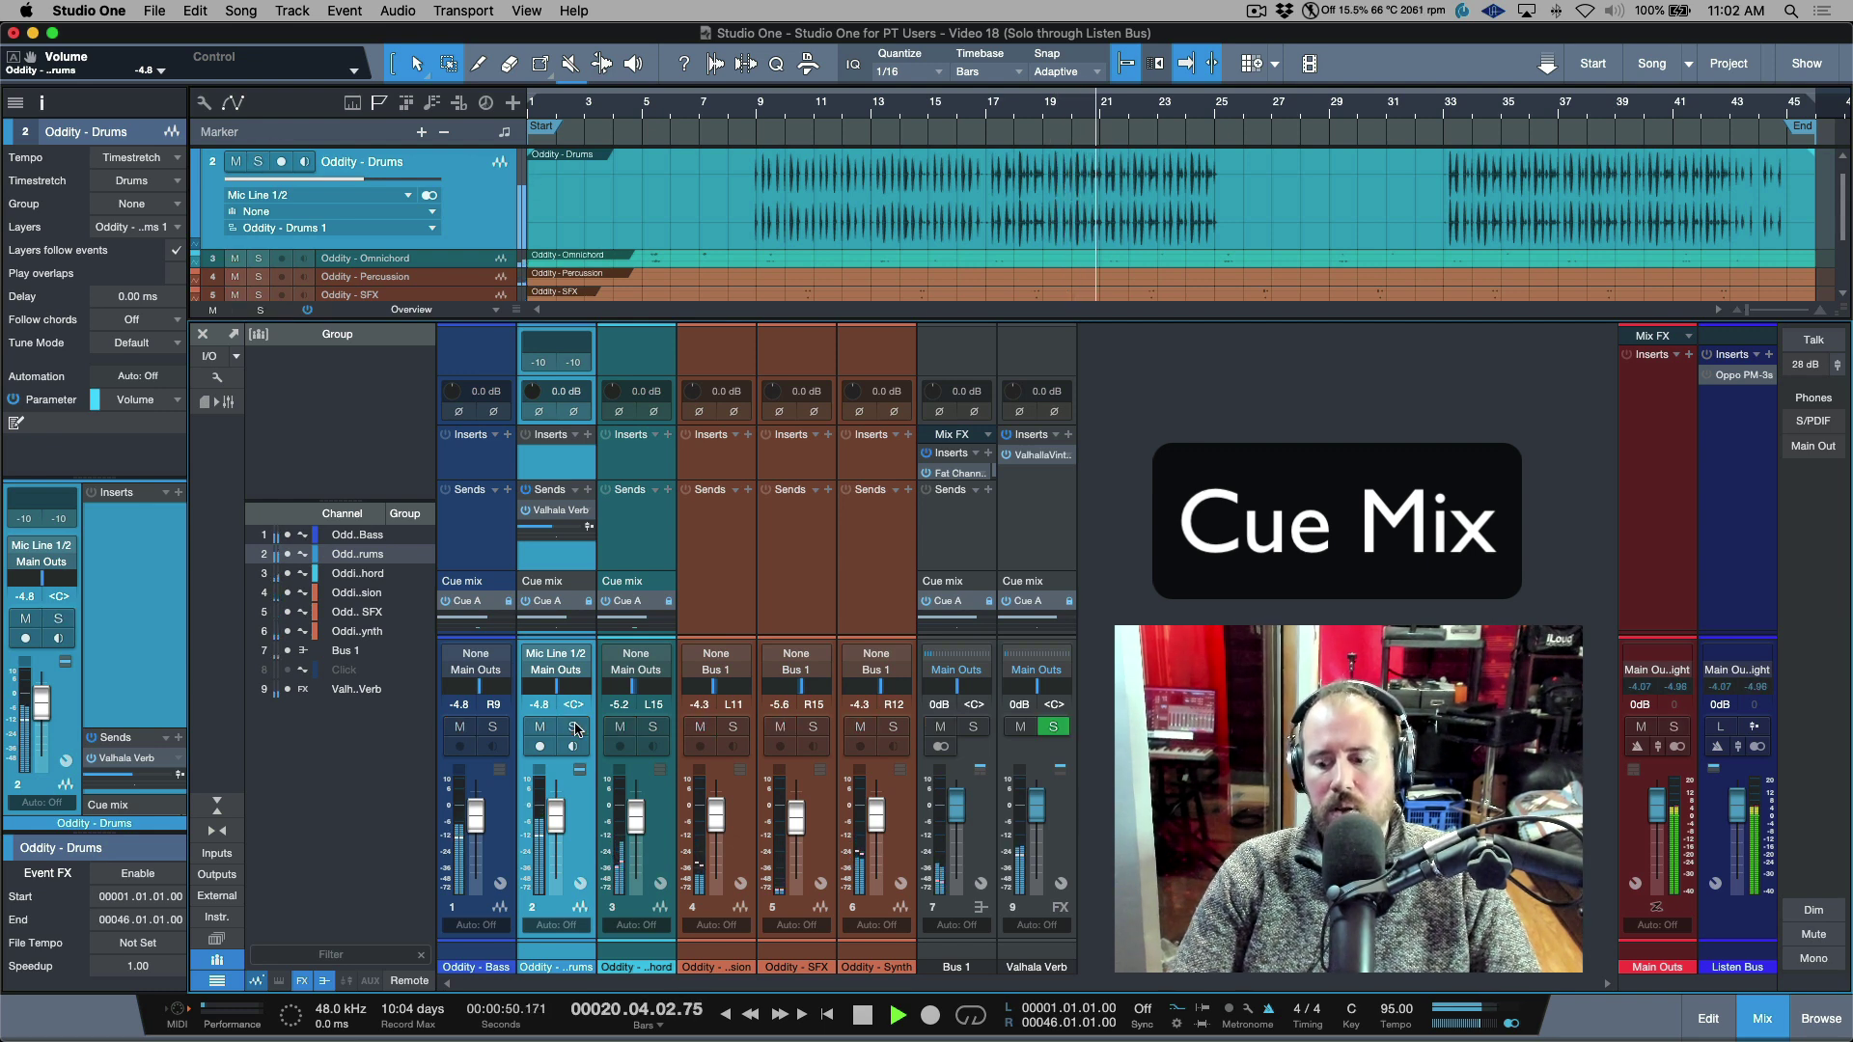
left_click(574, 727)
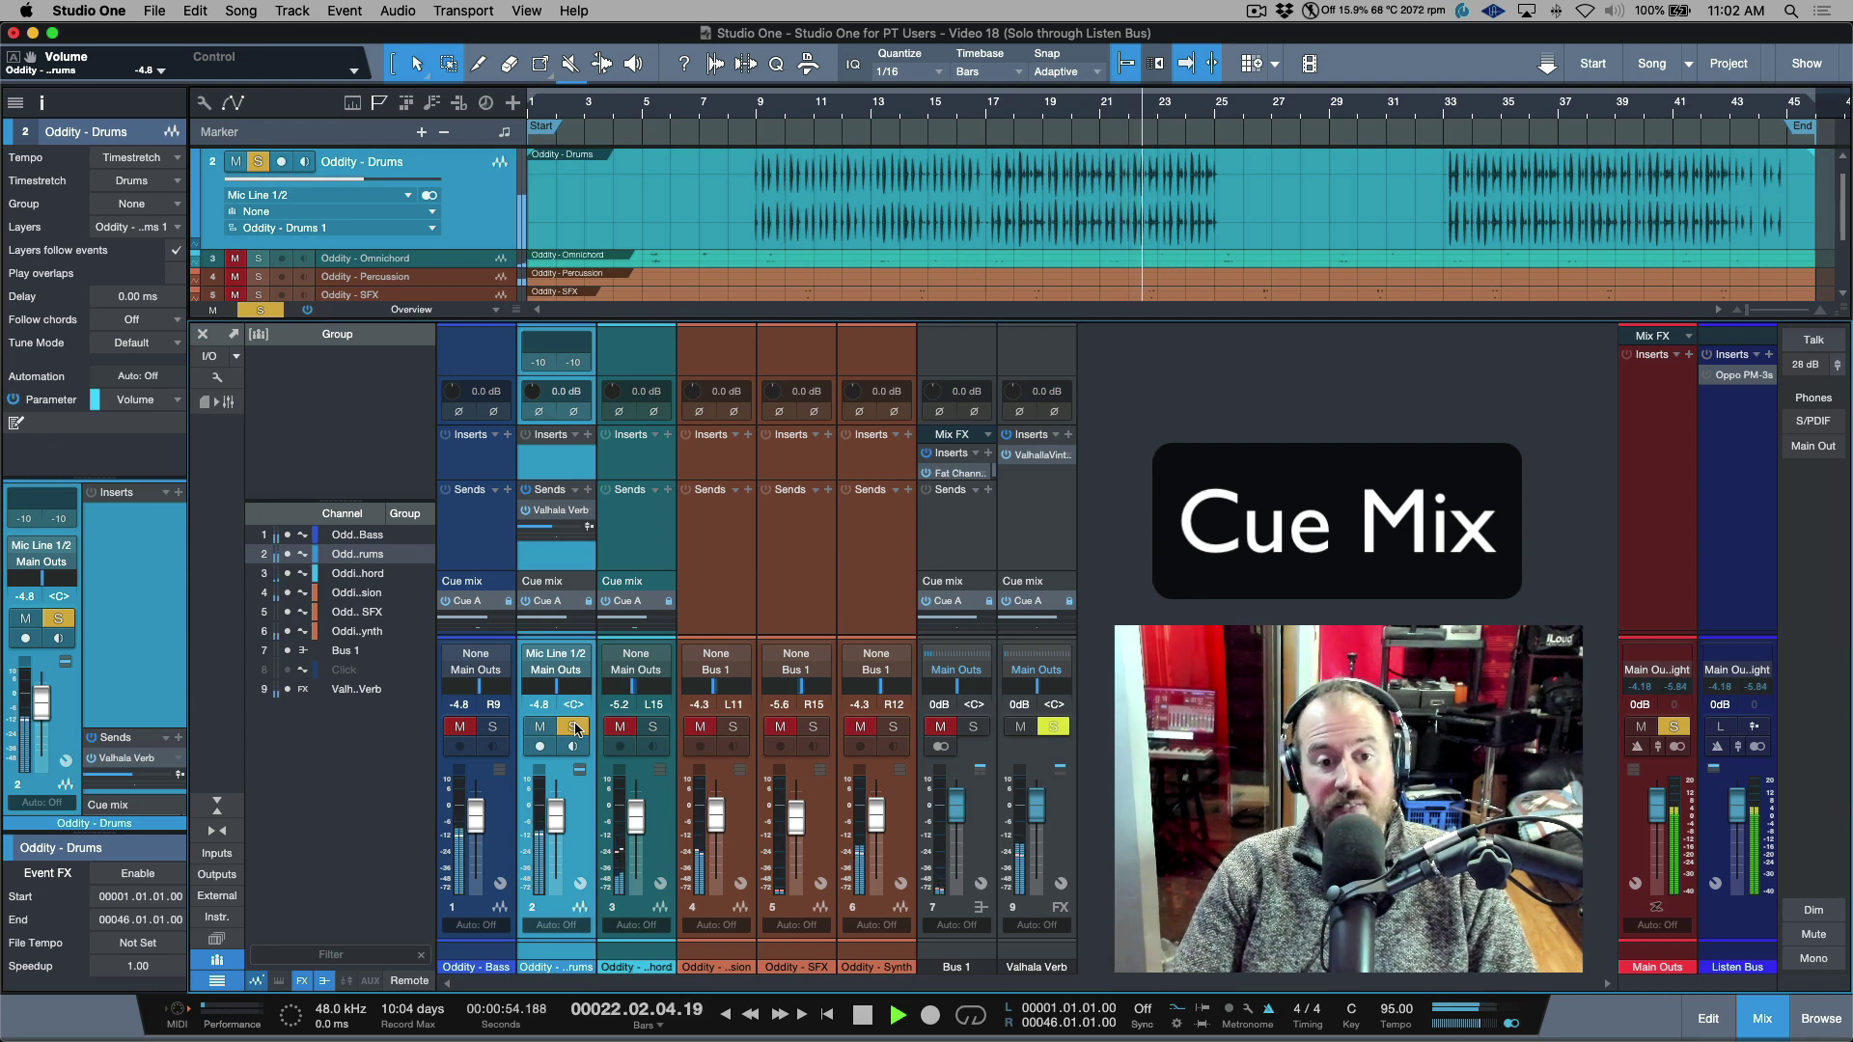
left_click(574, 727)
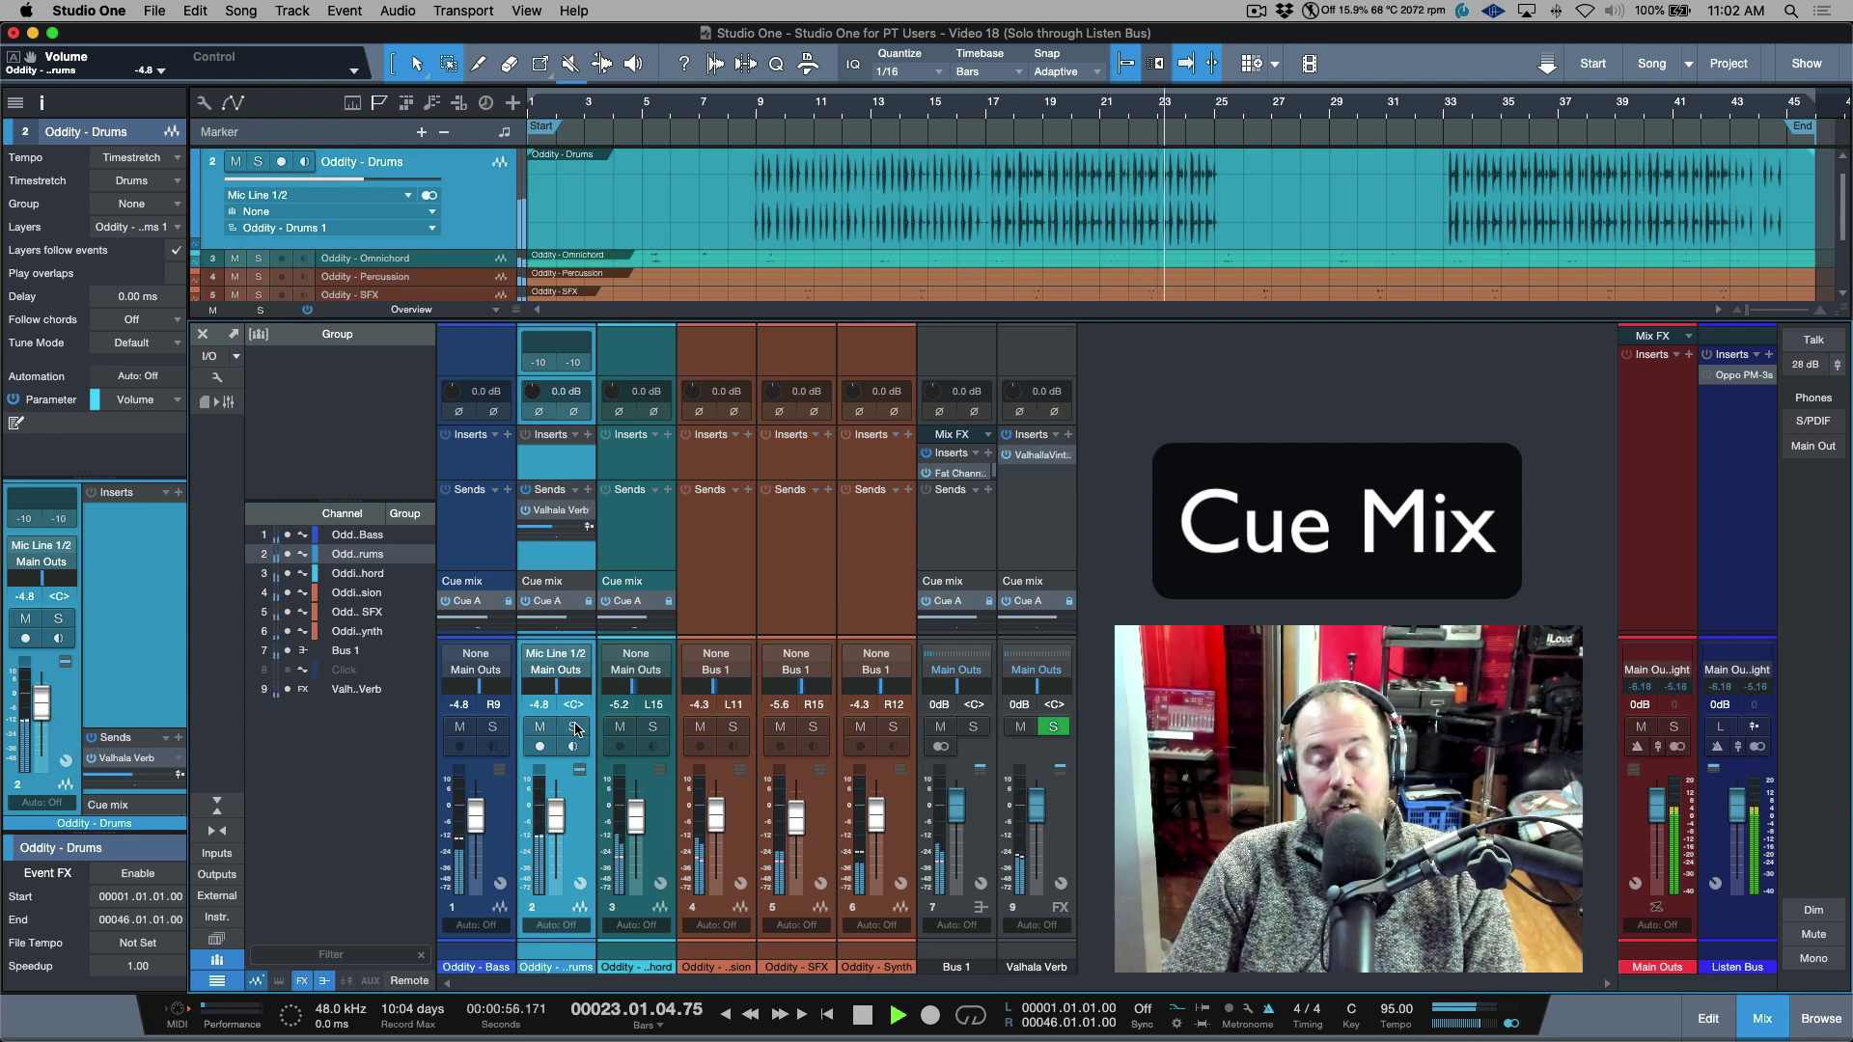
key("space")
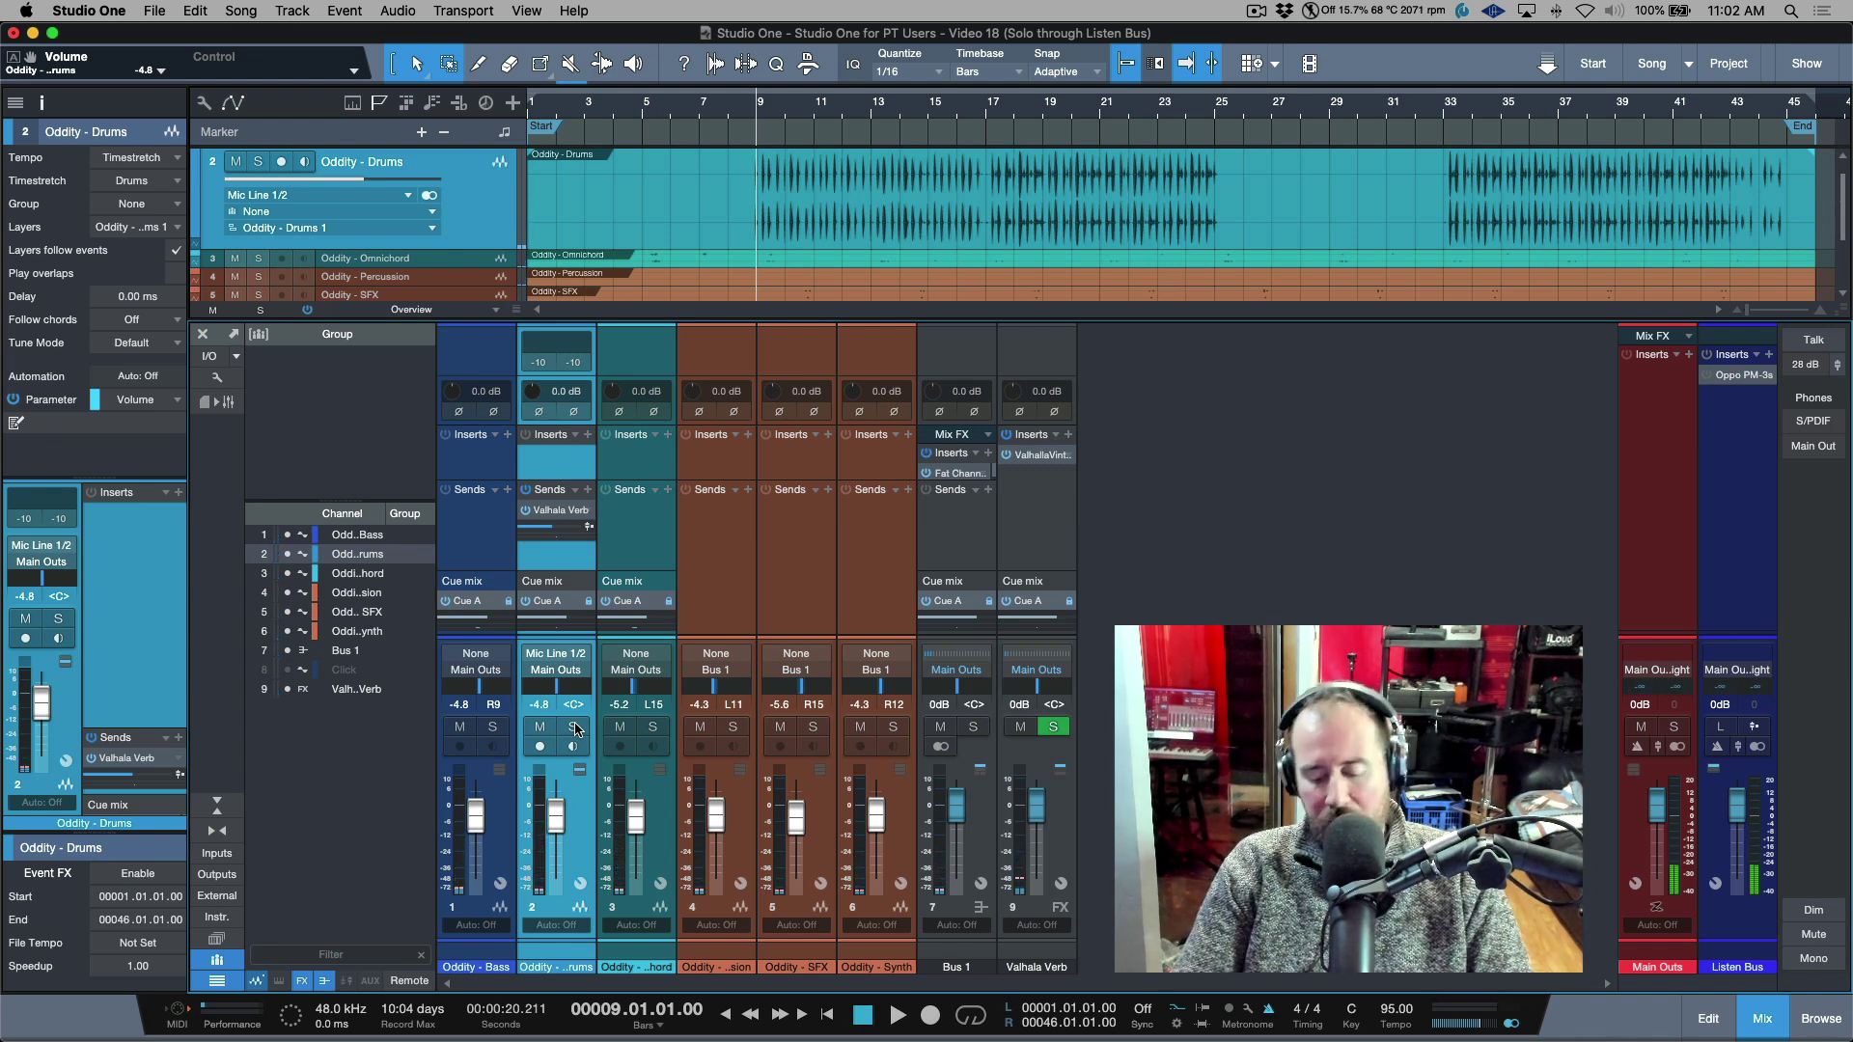
key("super+comma")
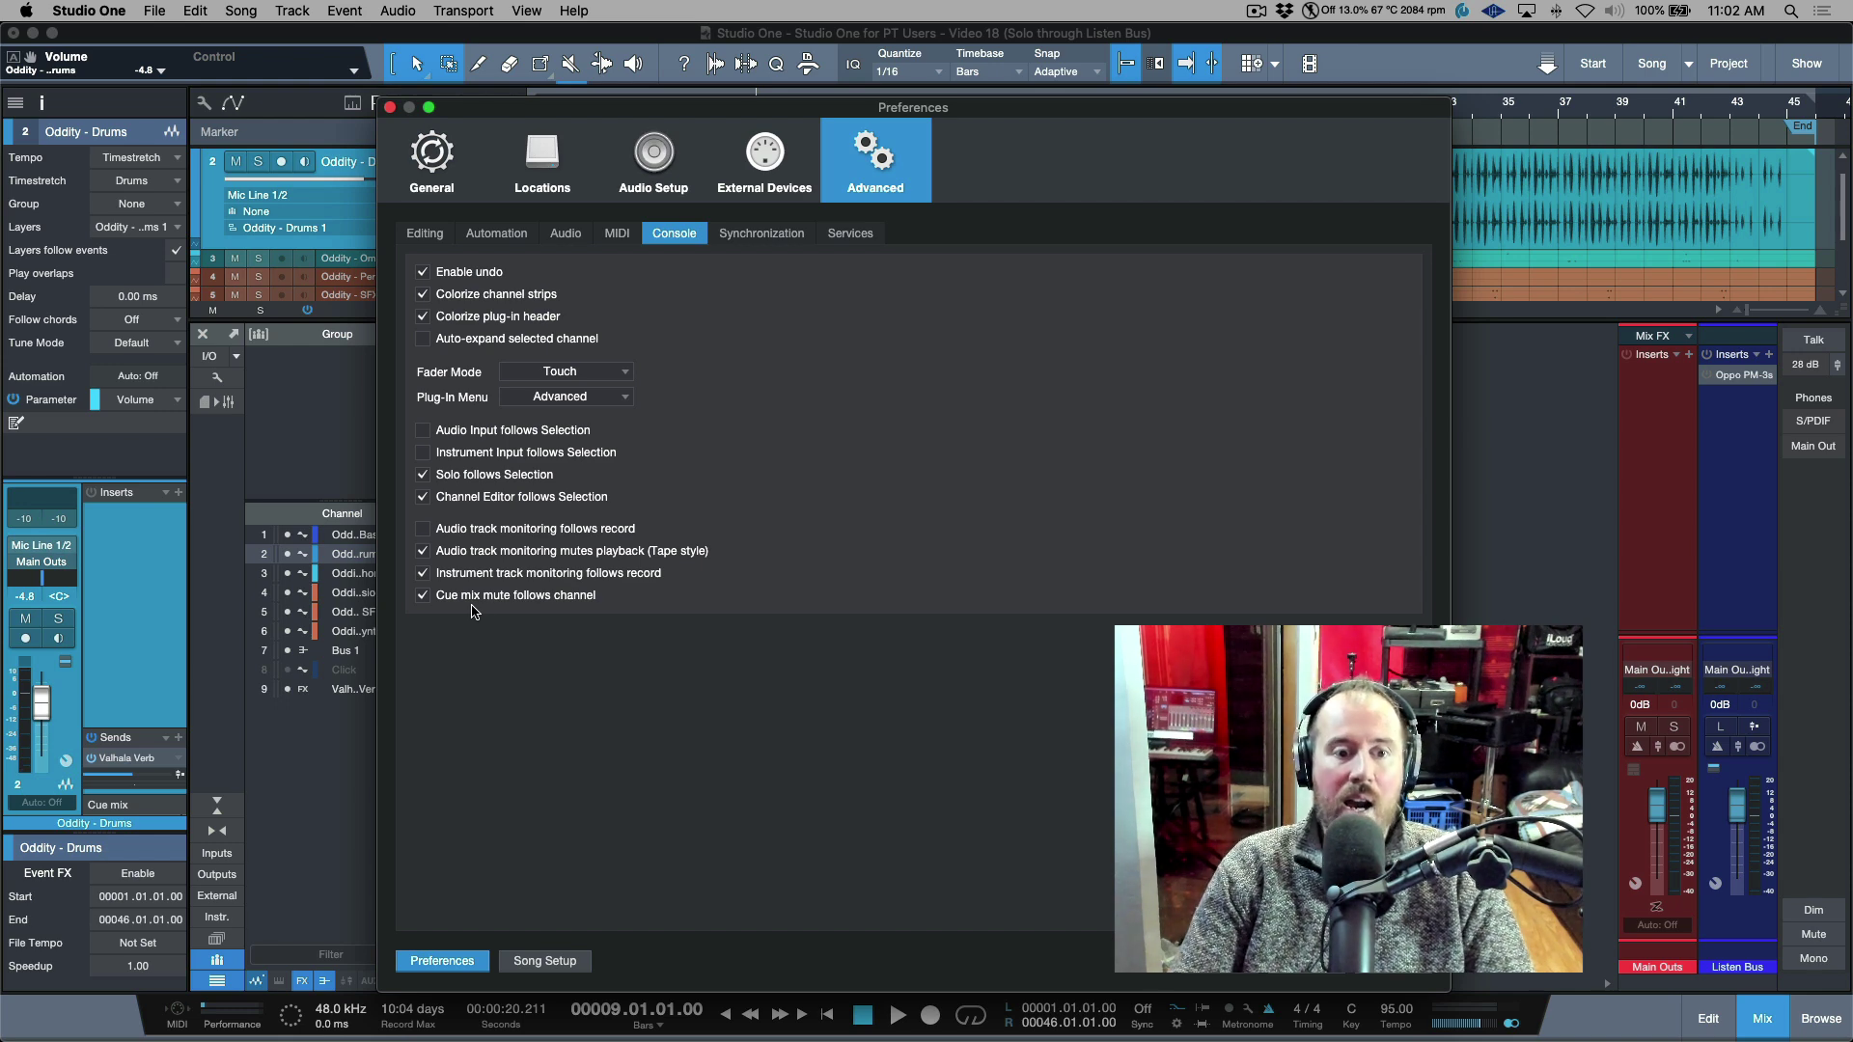
Close preferences and turn on 'Solo through Listen Bus' in the console options
left_click(1402, 973)
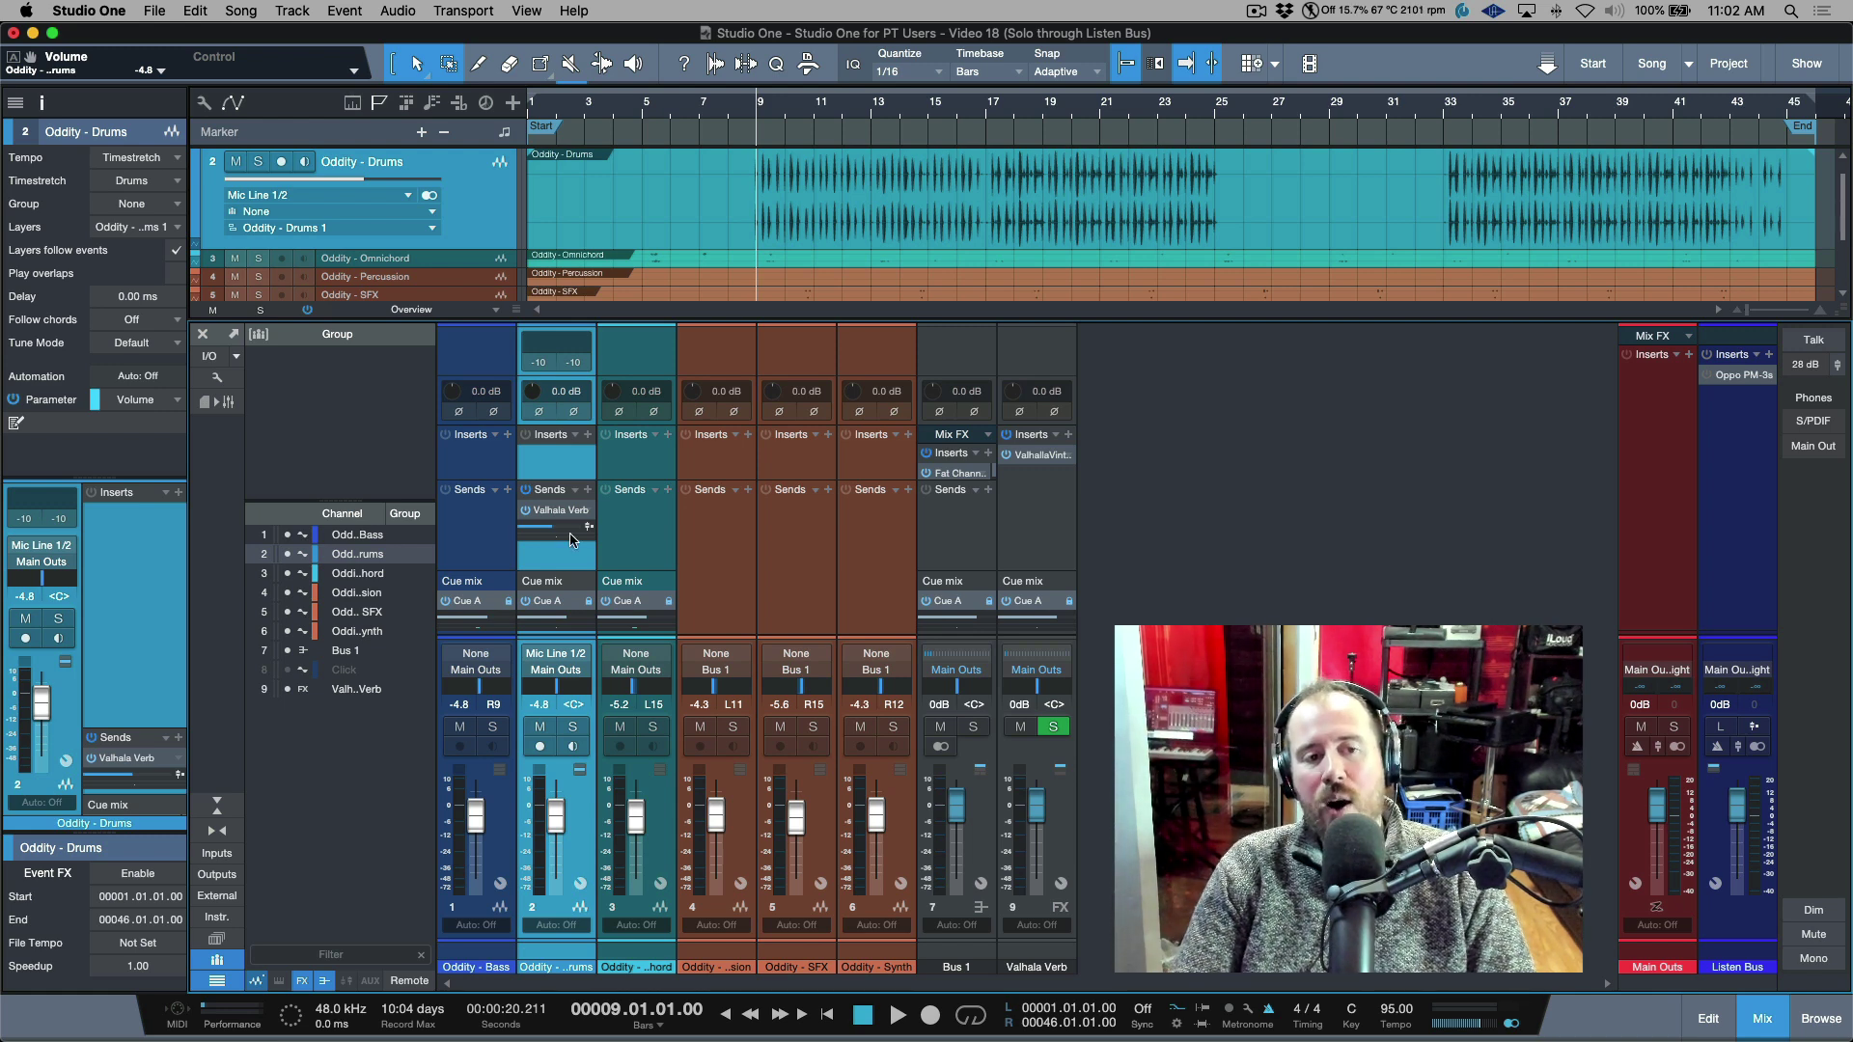
left_click(221, 376)
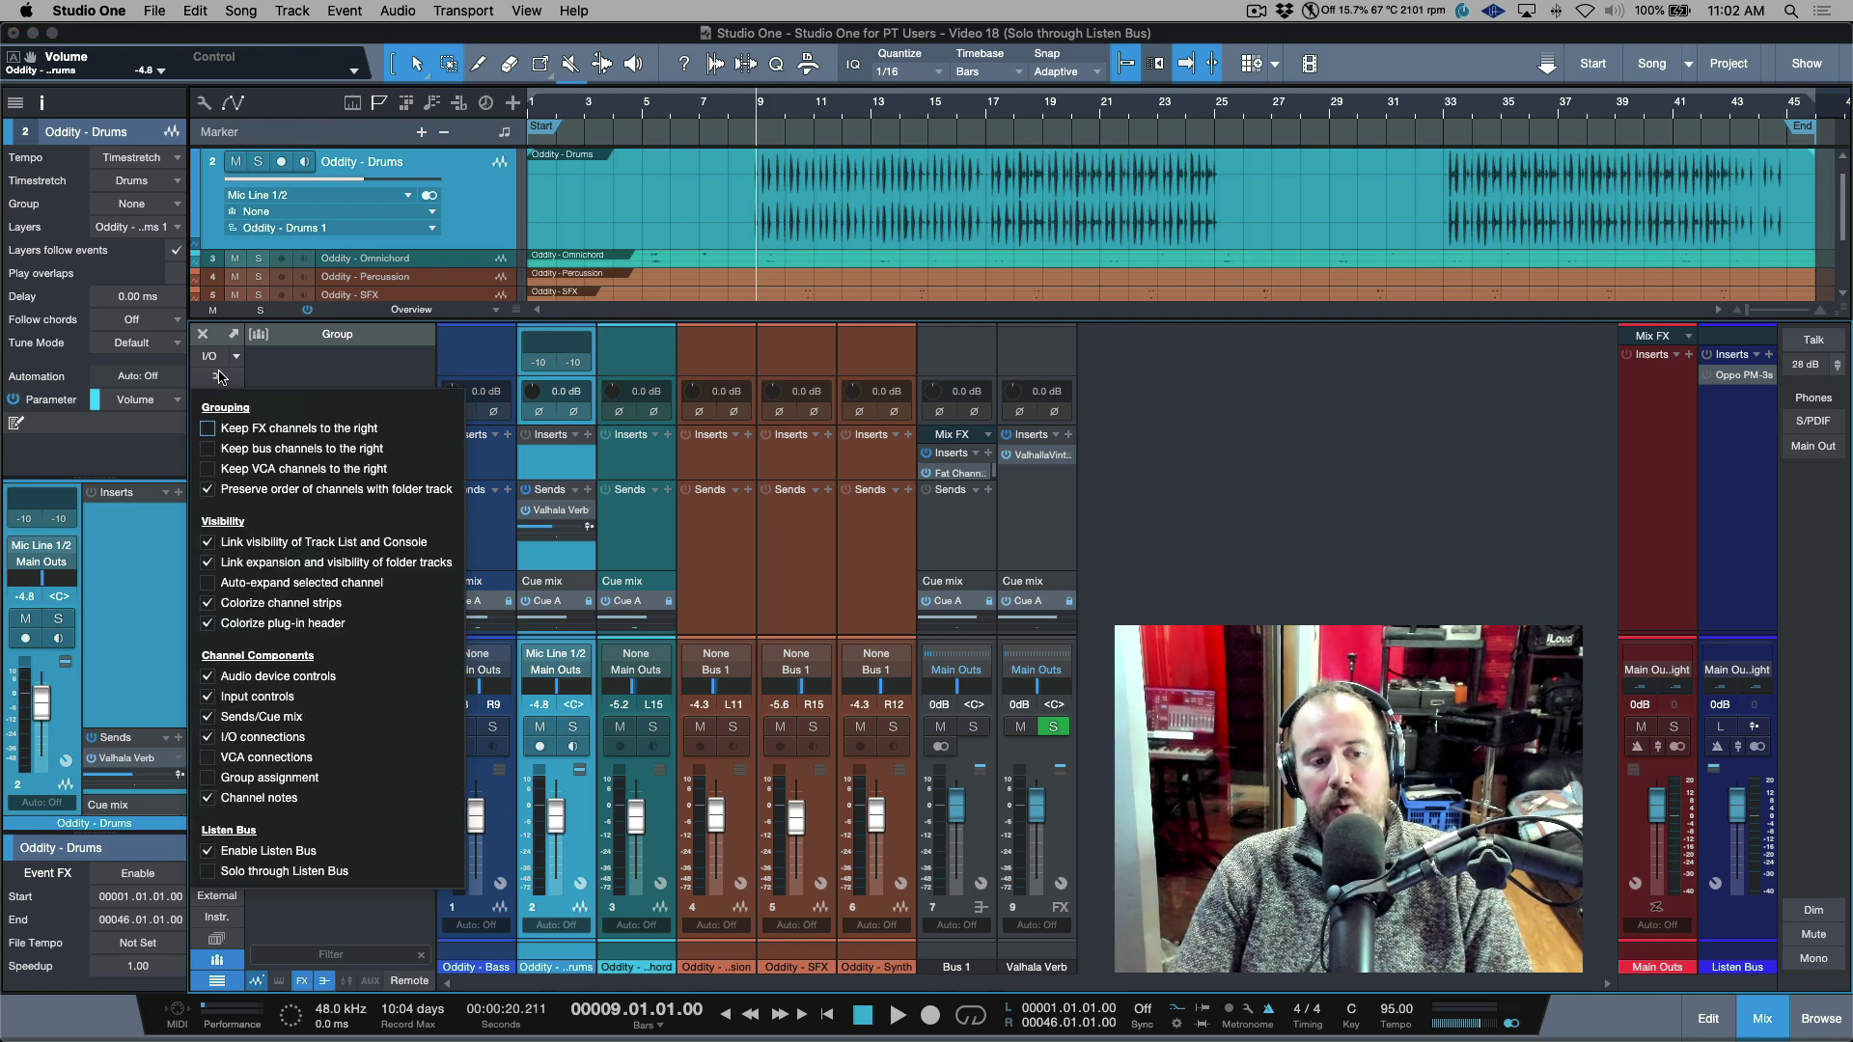
left_click(212, 874)
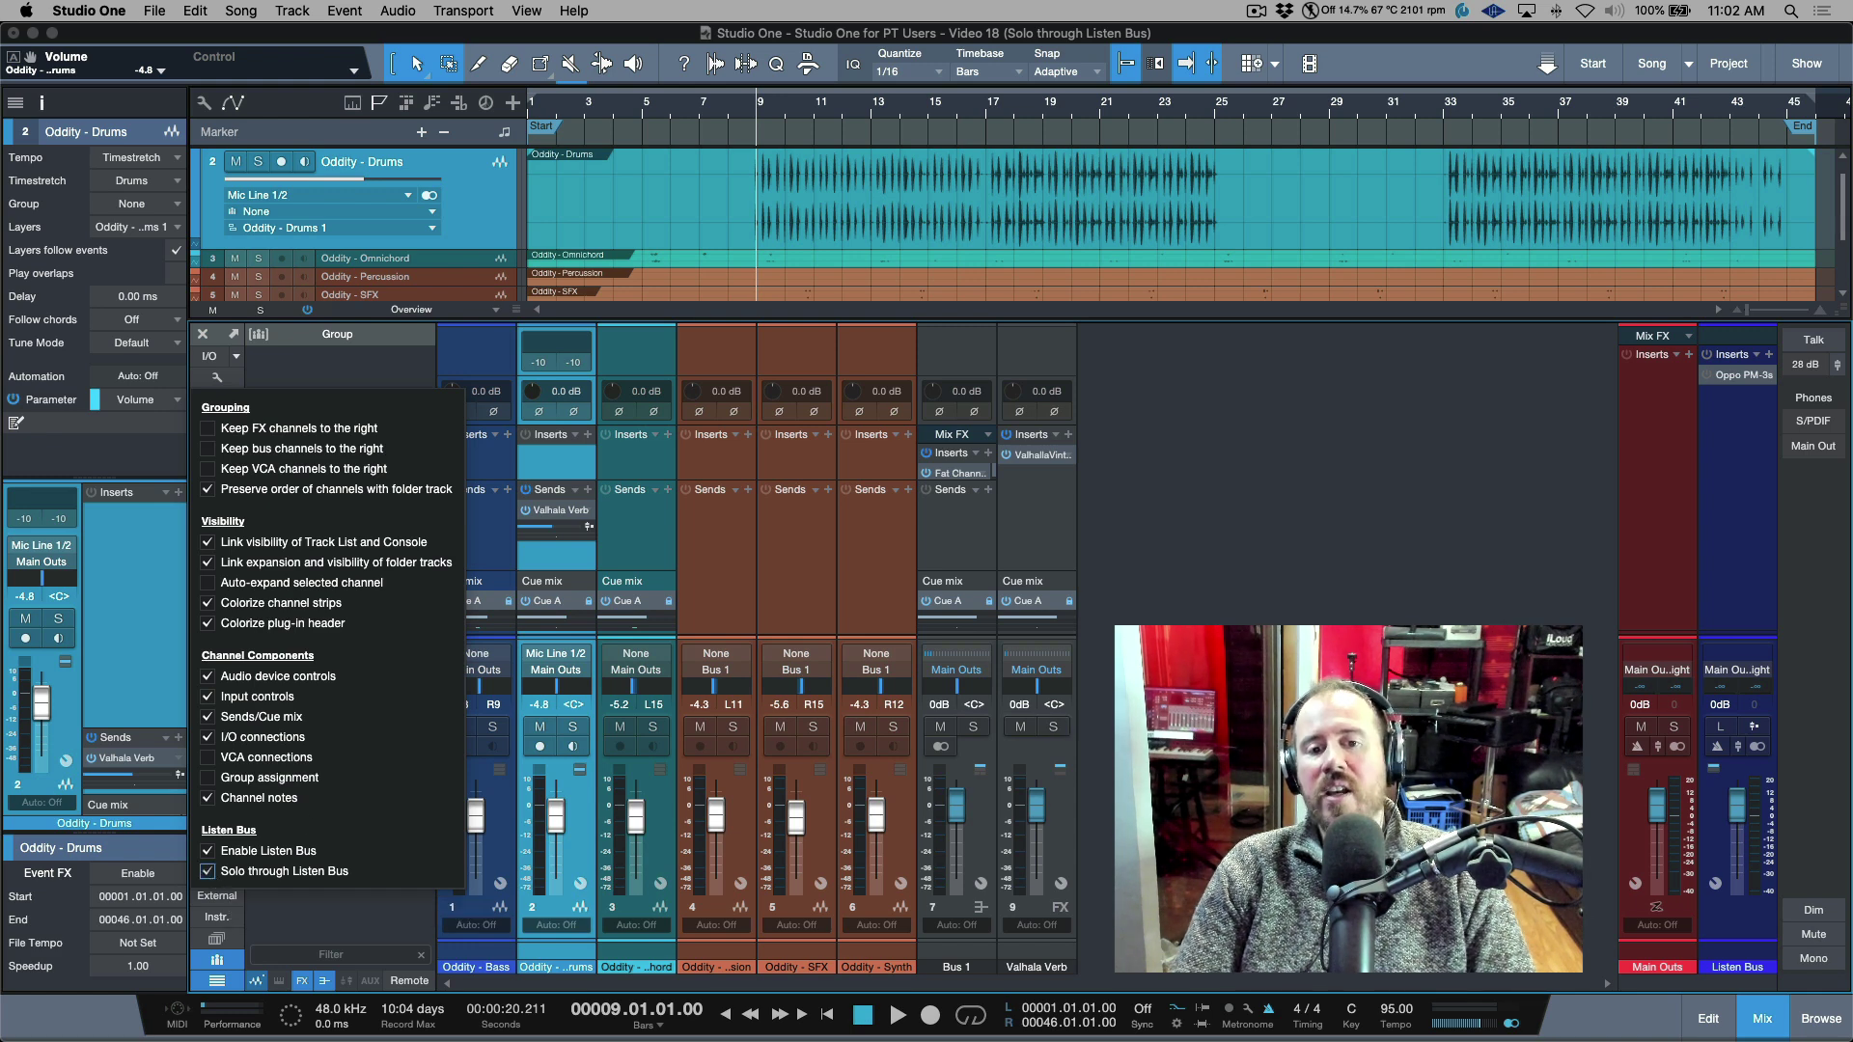
key("Escape")
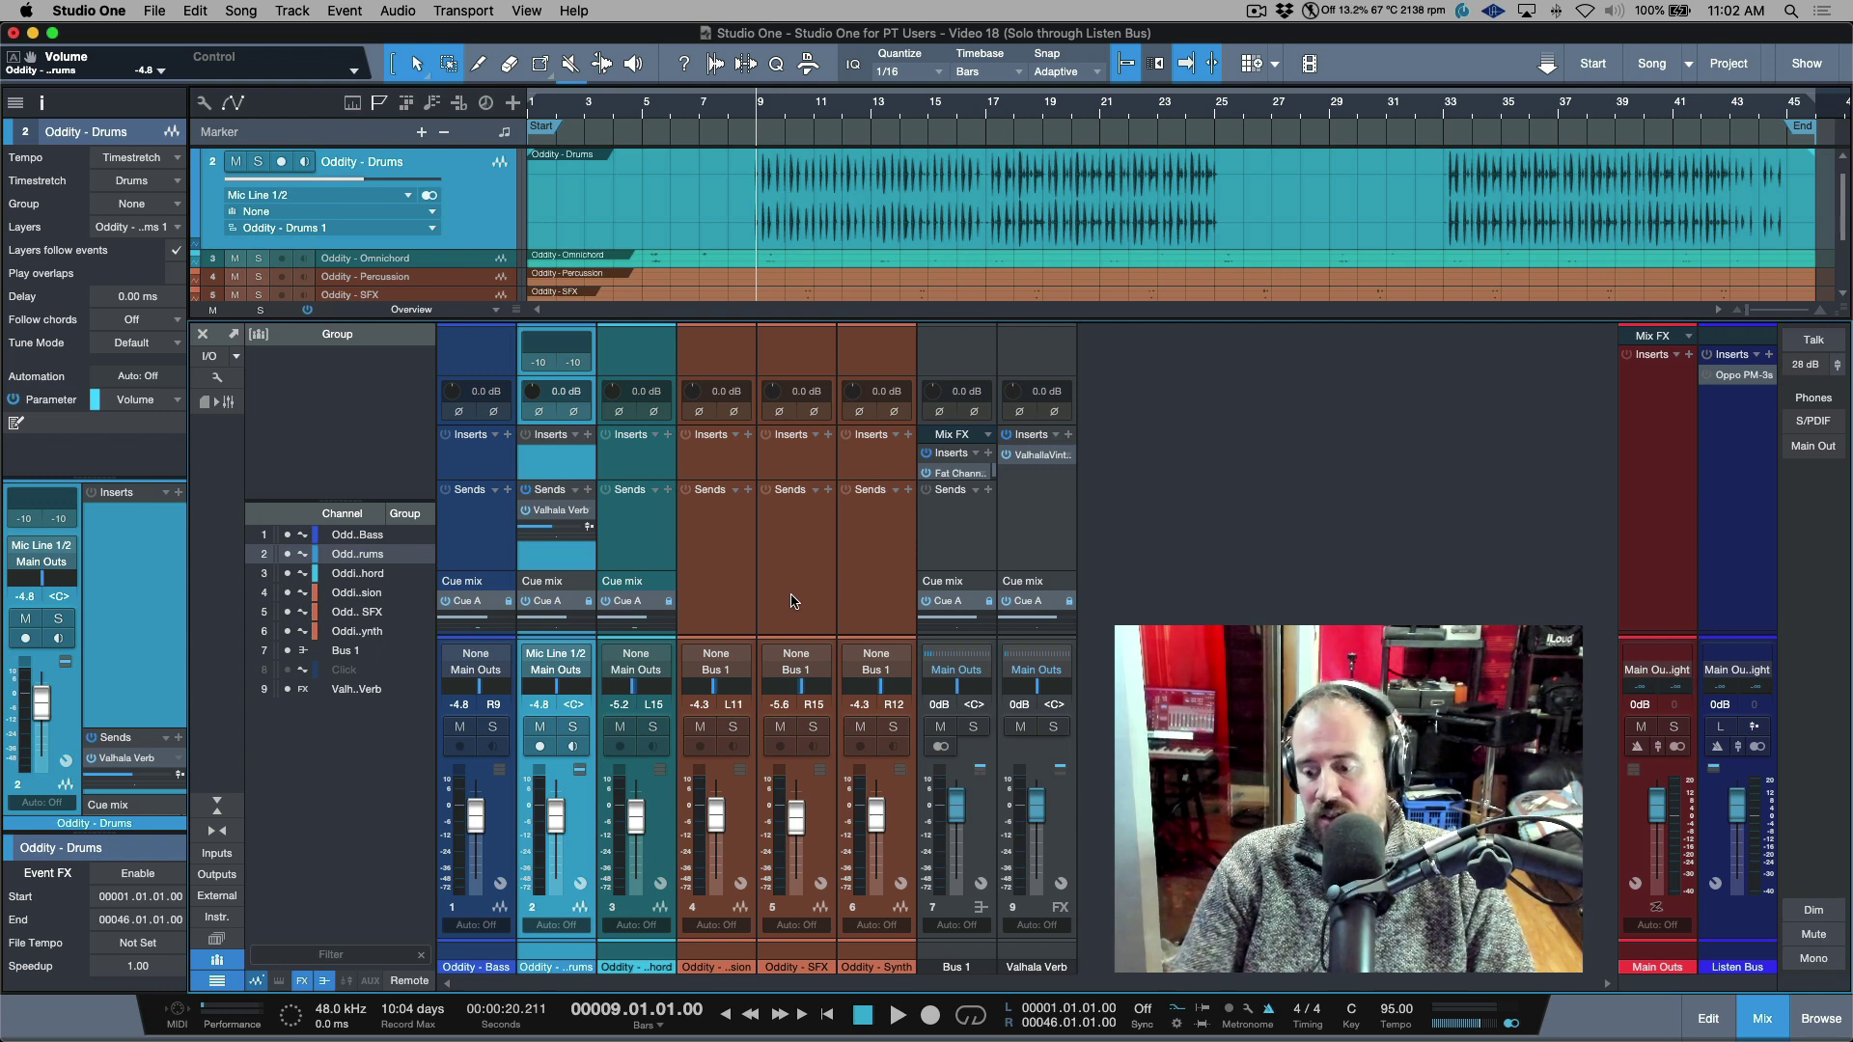
Play the song and solo Omnichord, SFX, Synth, Bass, then Drums in turn
key("space")
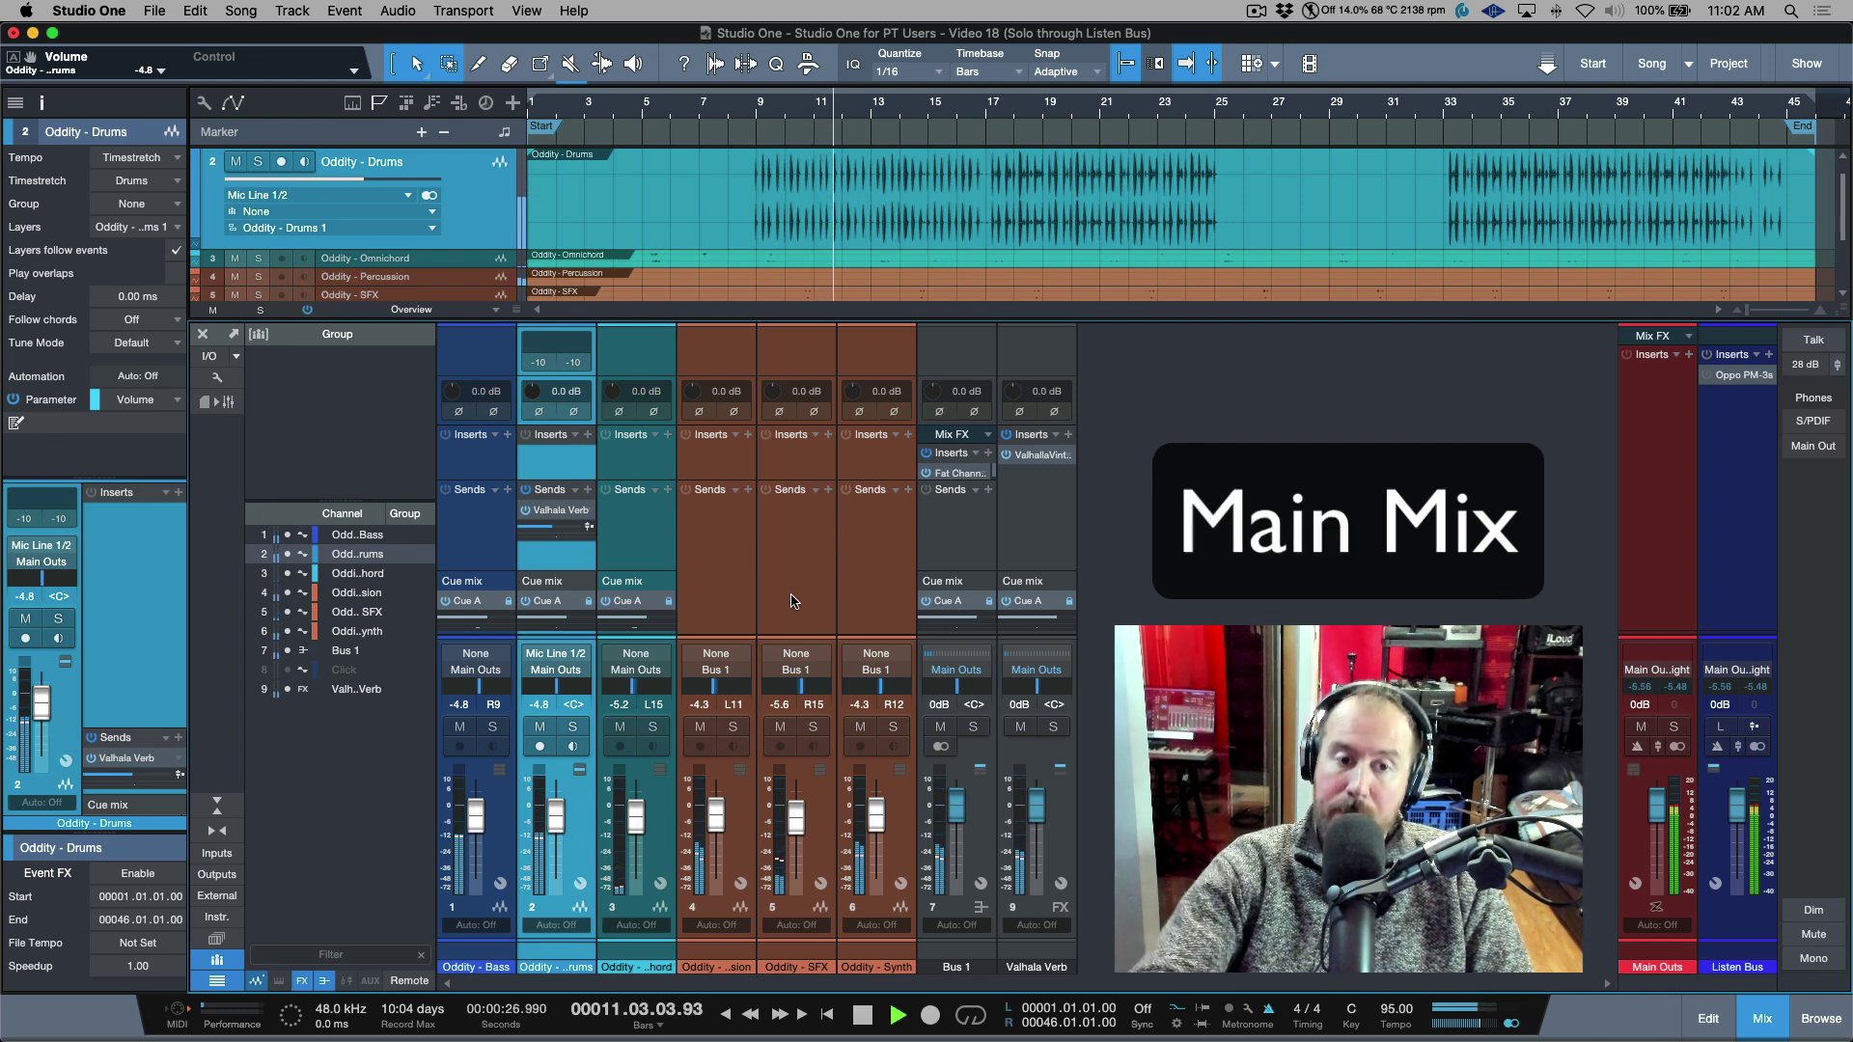
left_click(655, 727)
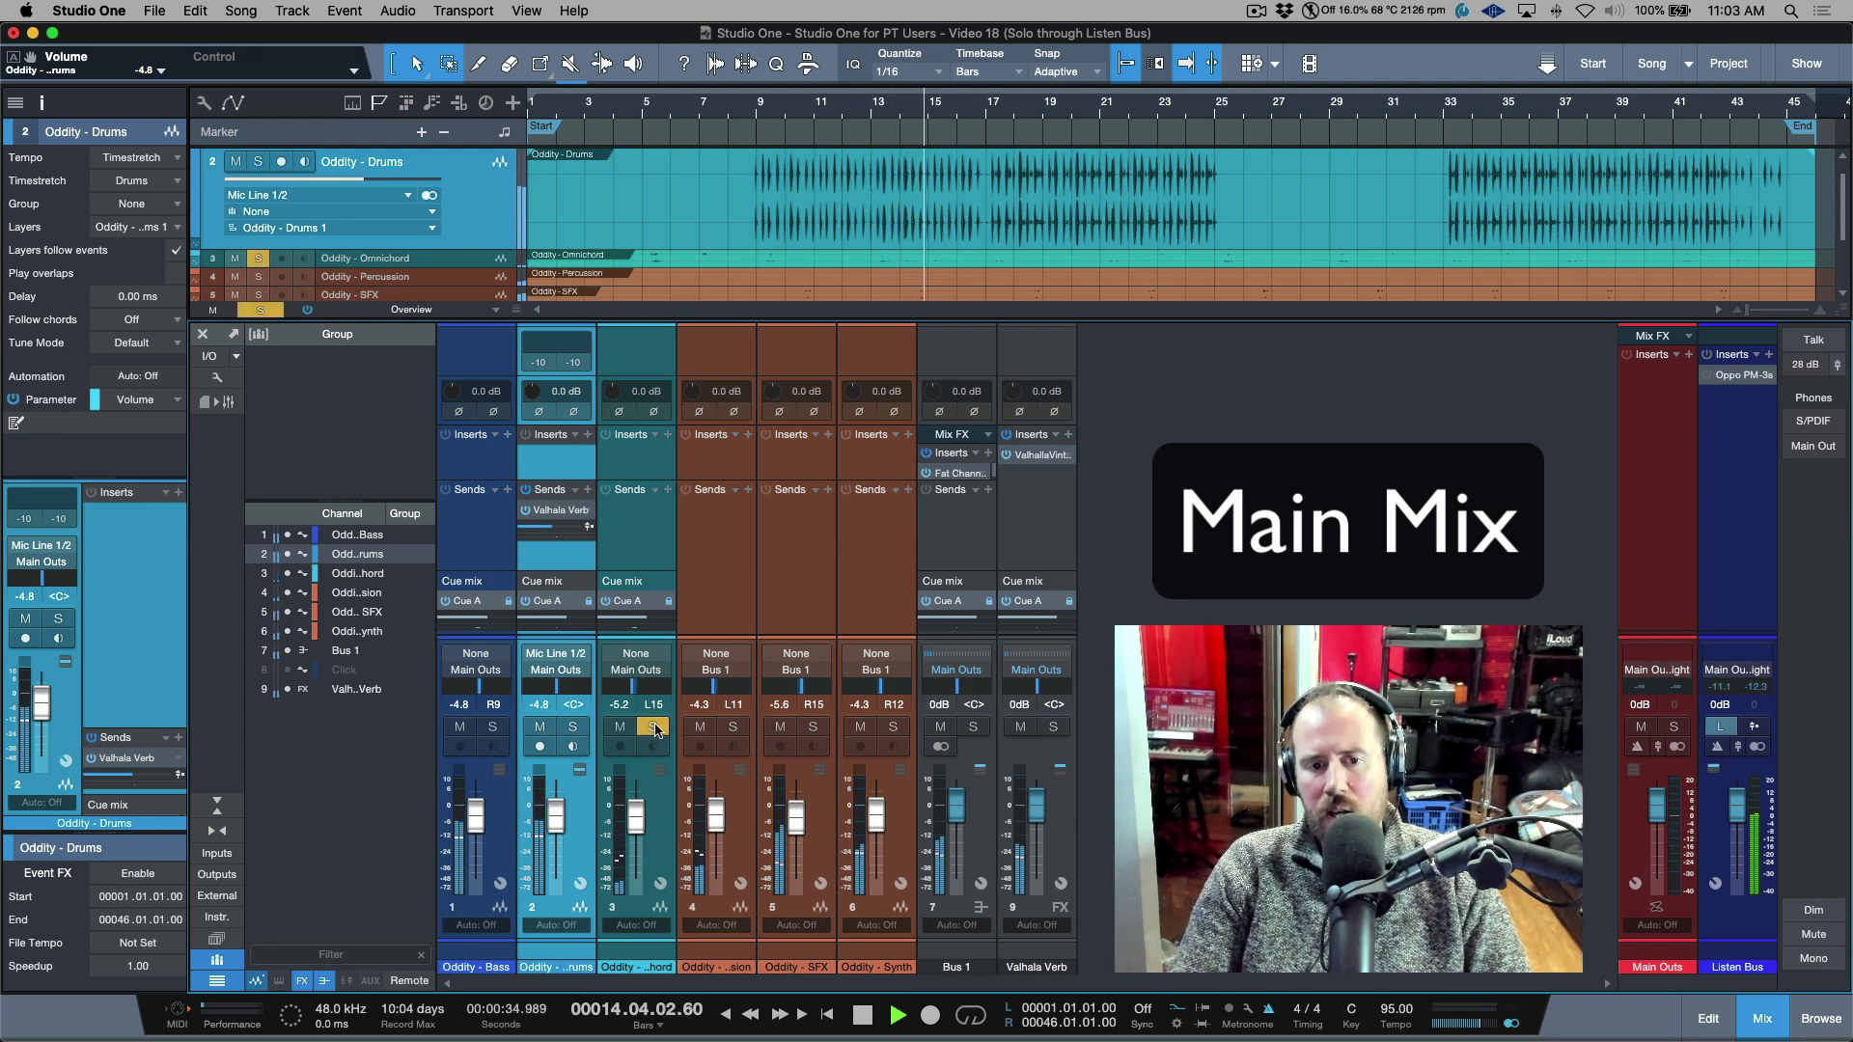
left_click(814, 727)
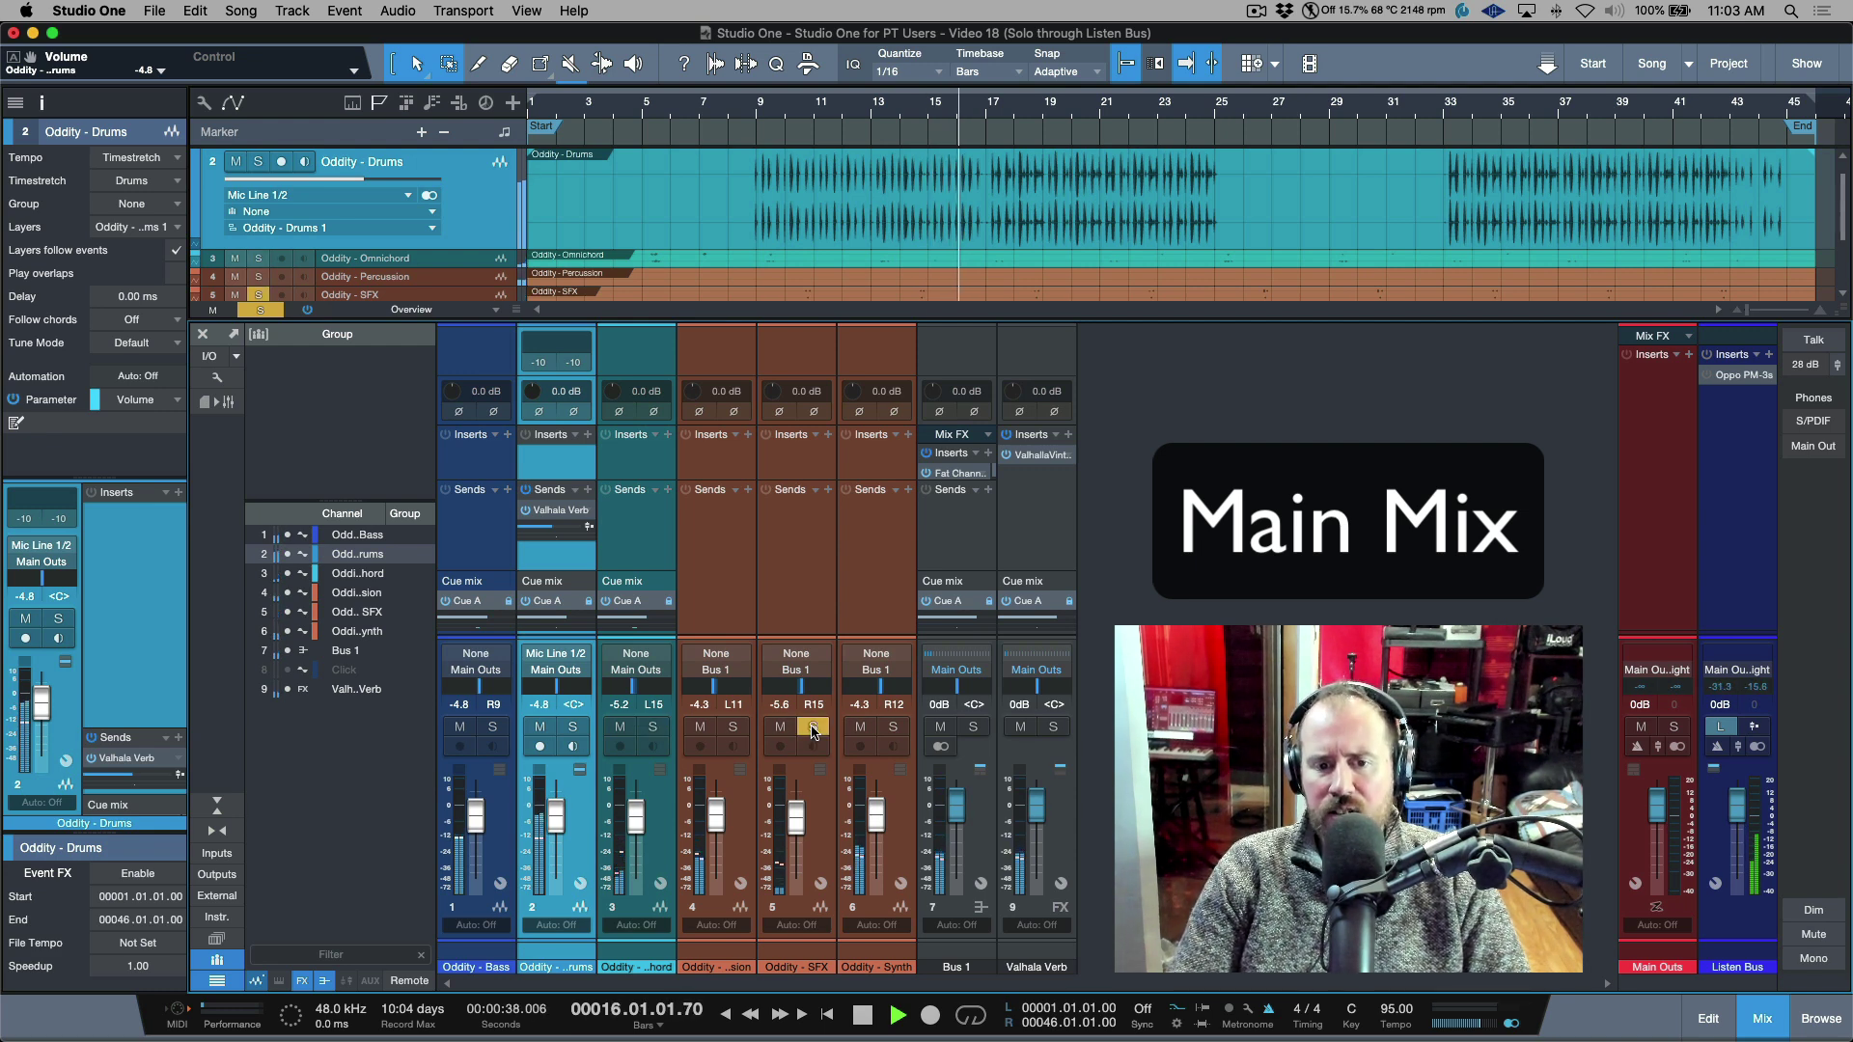
left_click(893, 727)
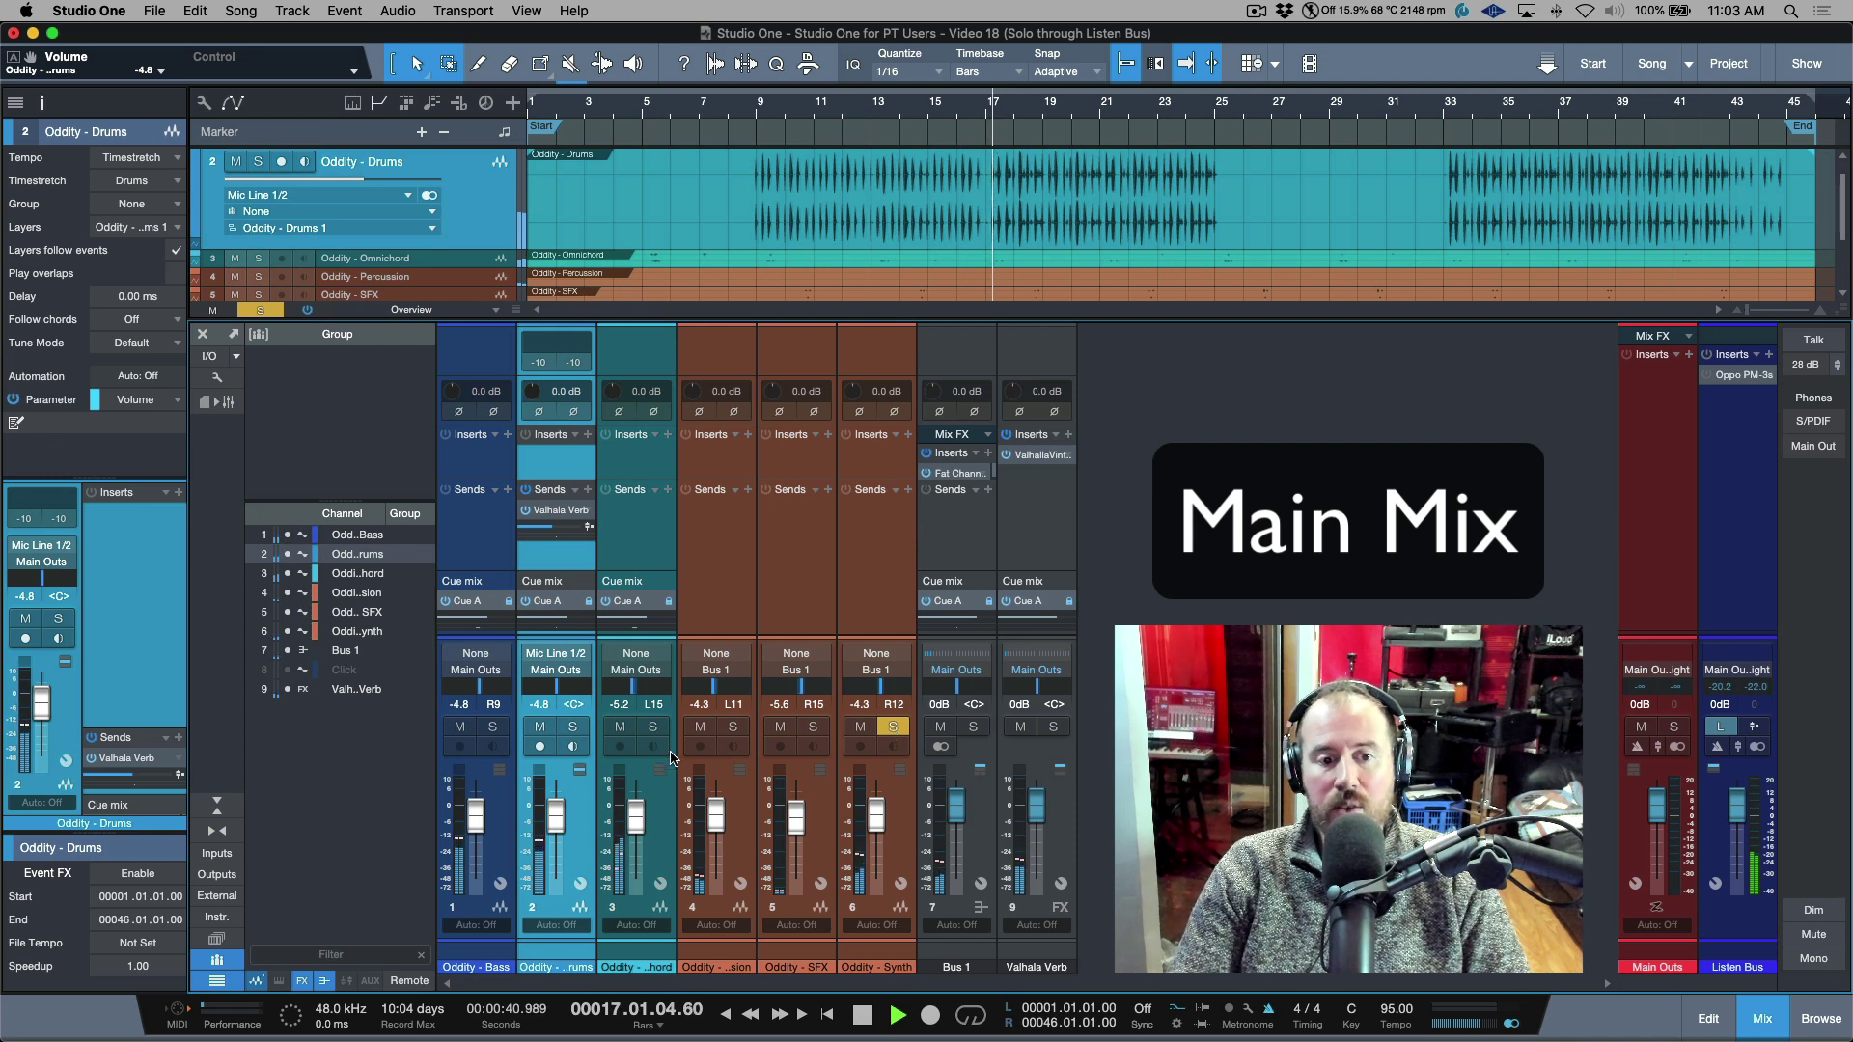
left_click(492, 726)
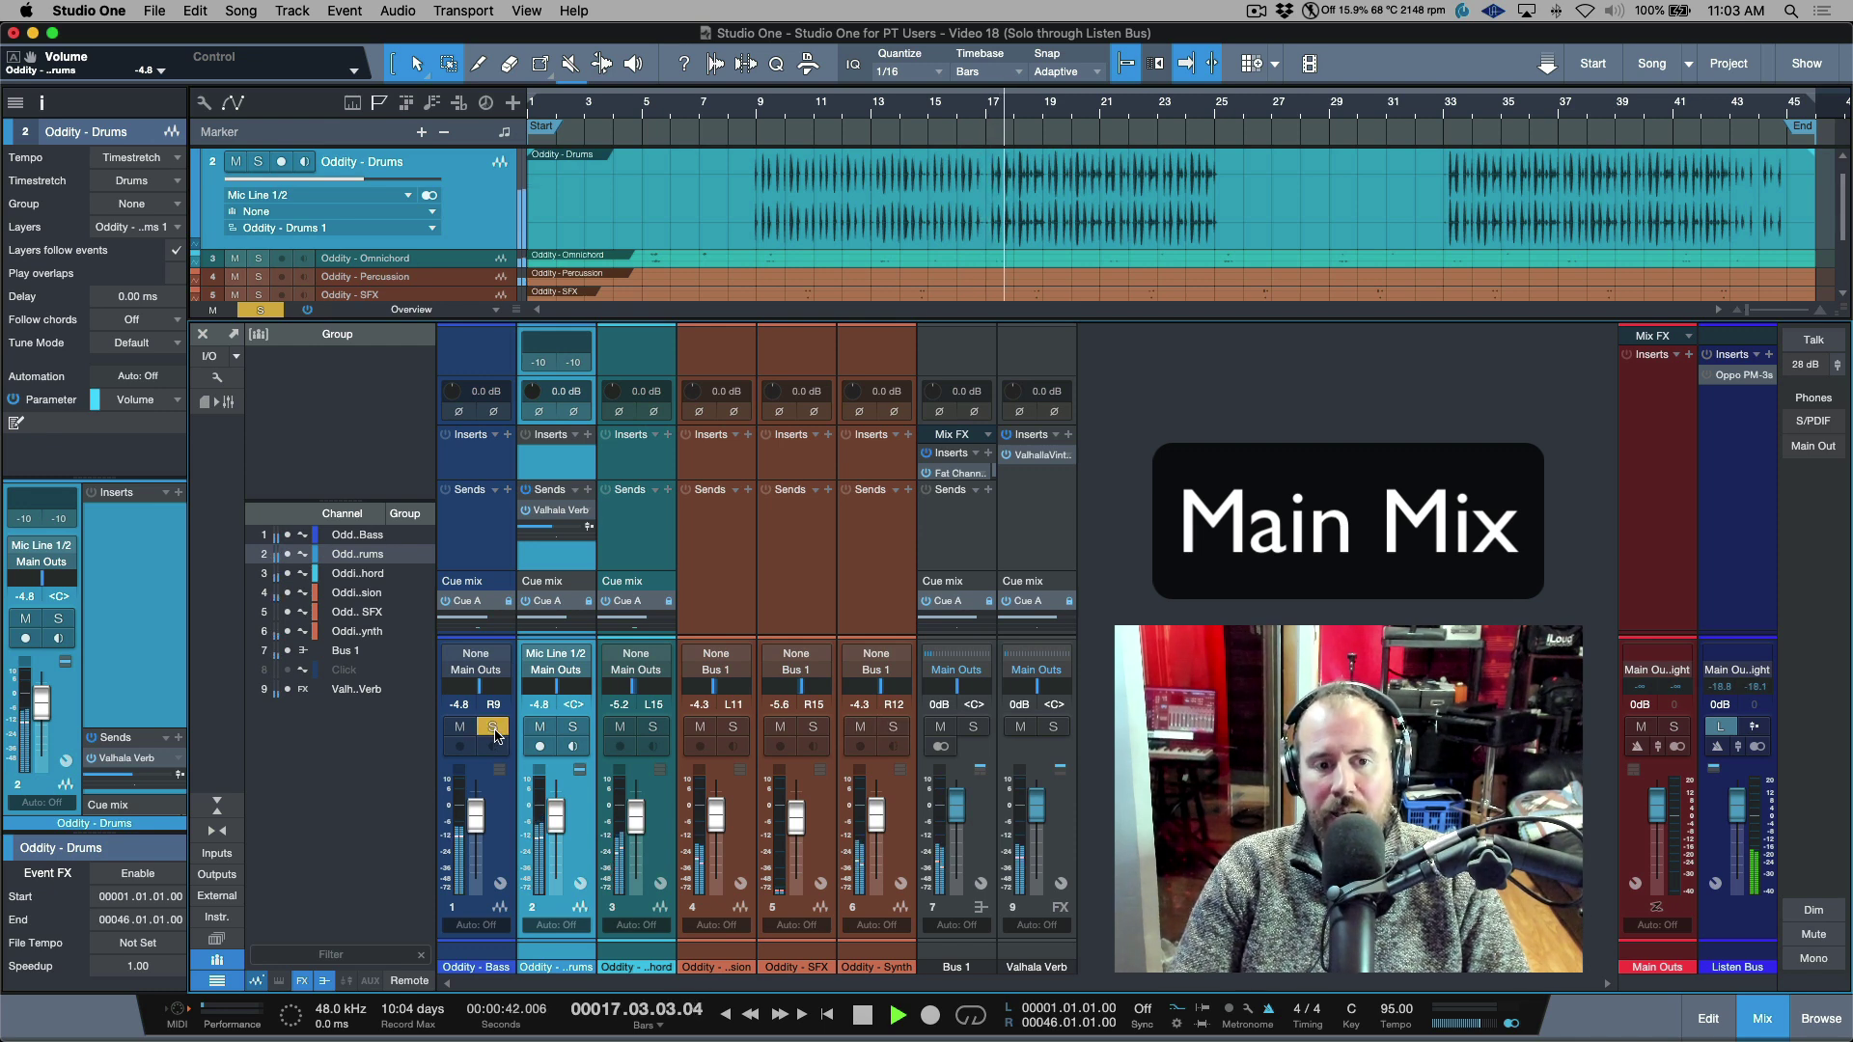
left_click(574, 728)
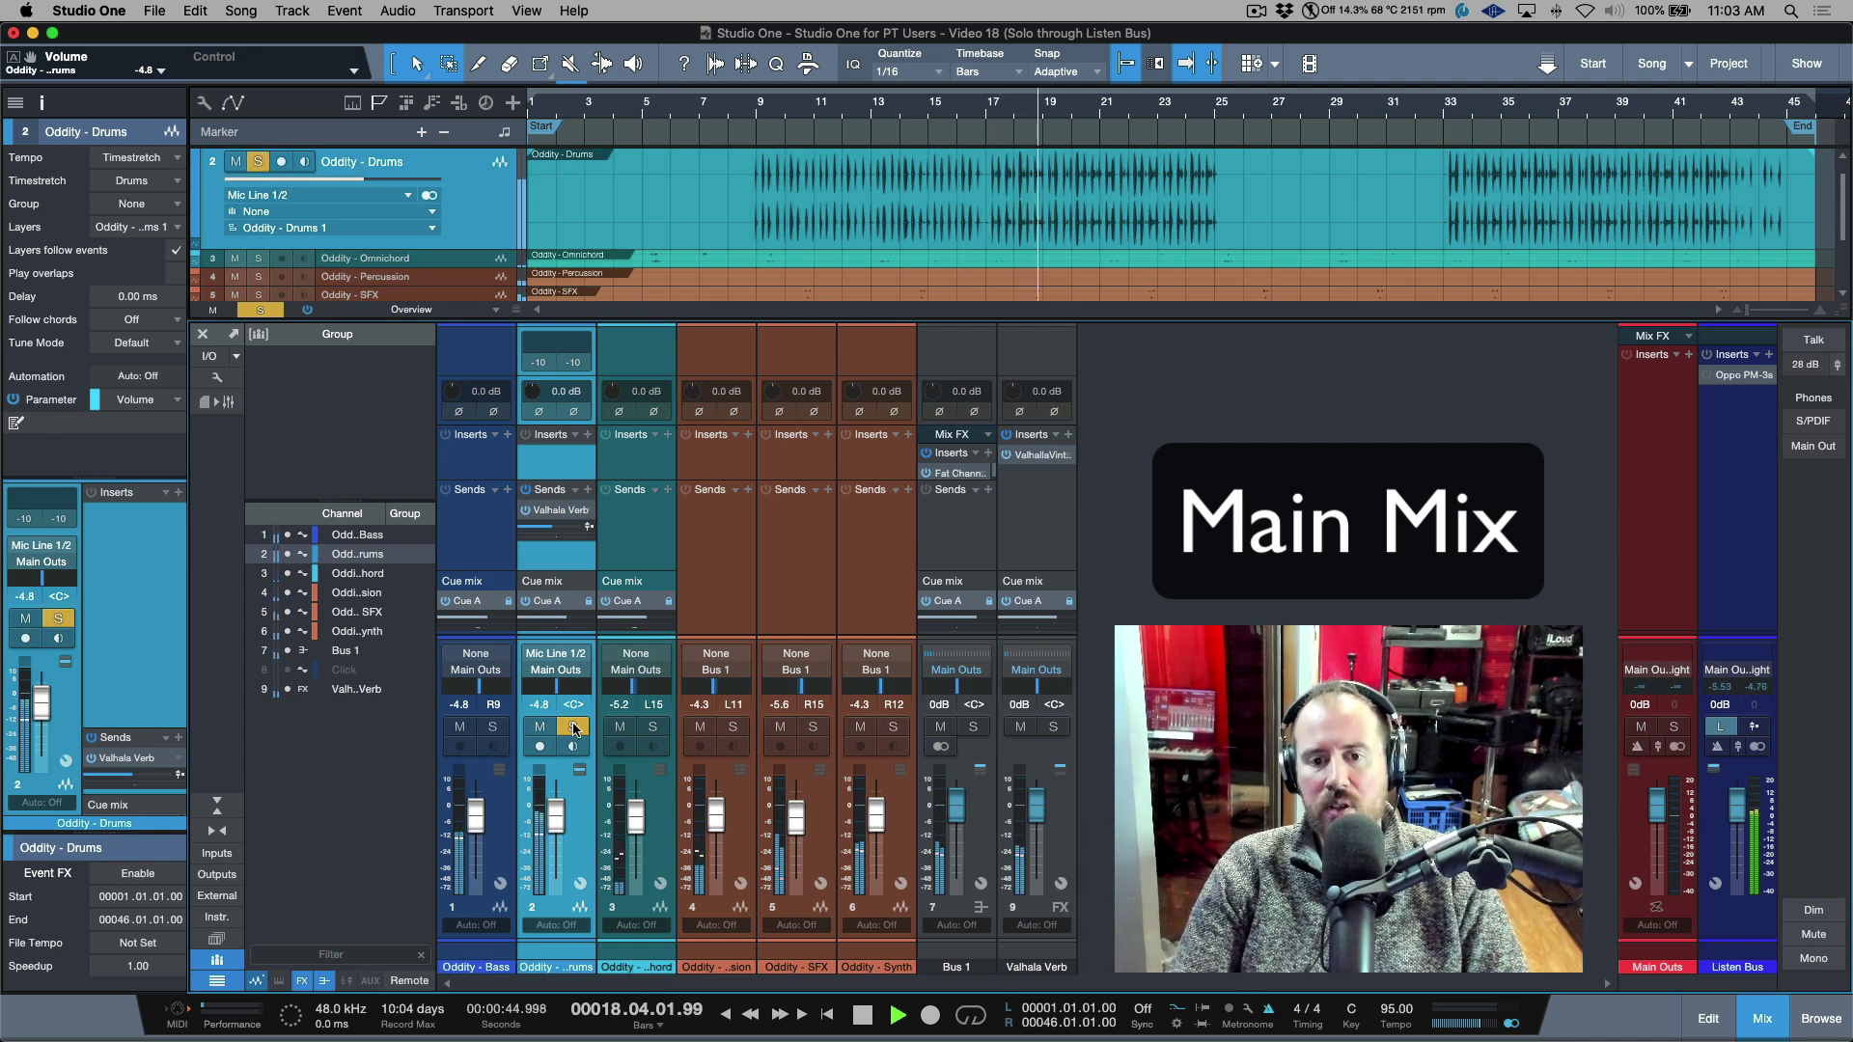
Briefly add Valhalla Verb to the solo, switch the solo to Bass, and restart from bar 9
left_click(1054, 727)
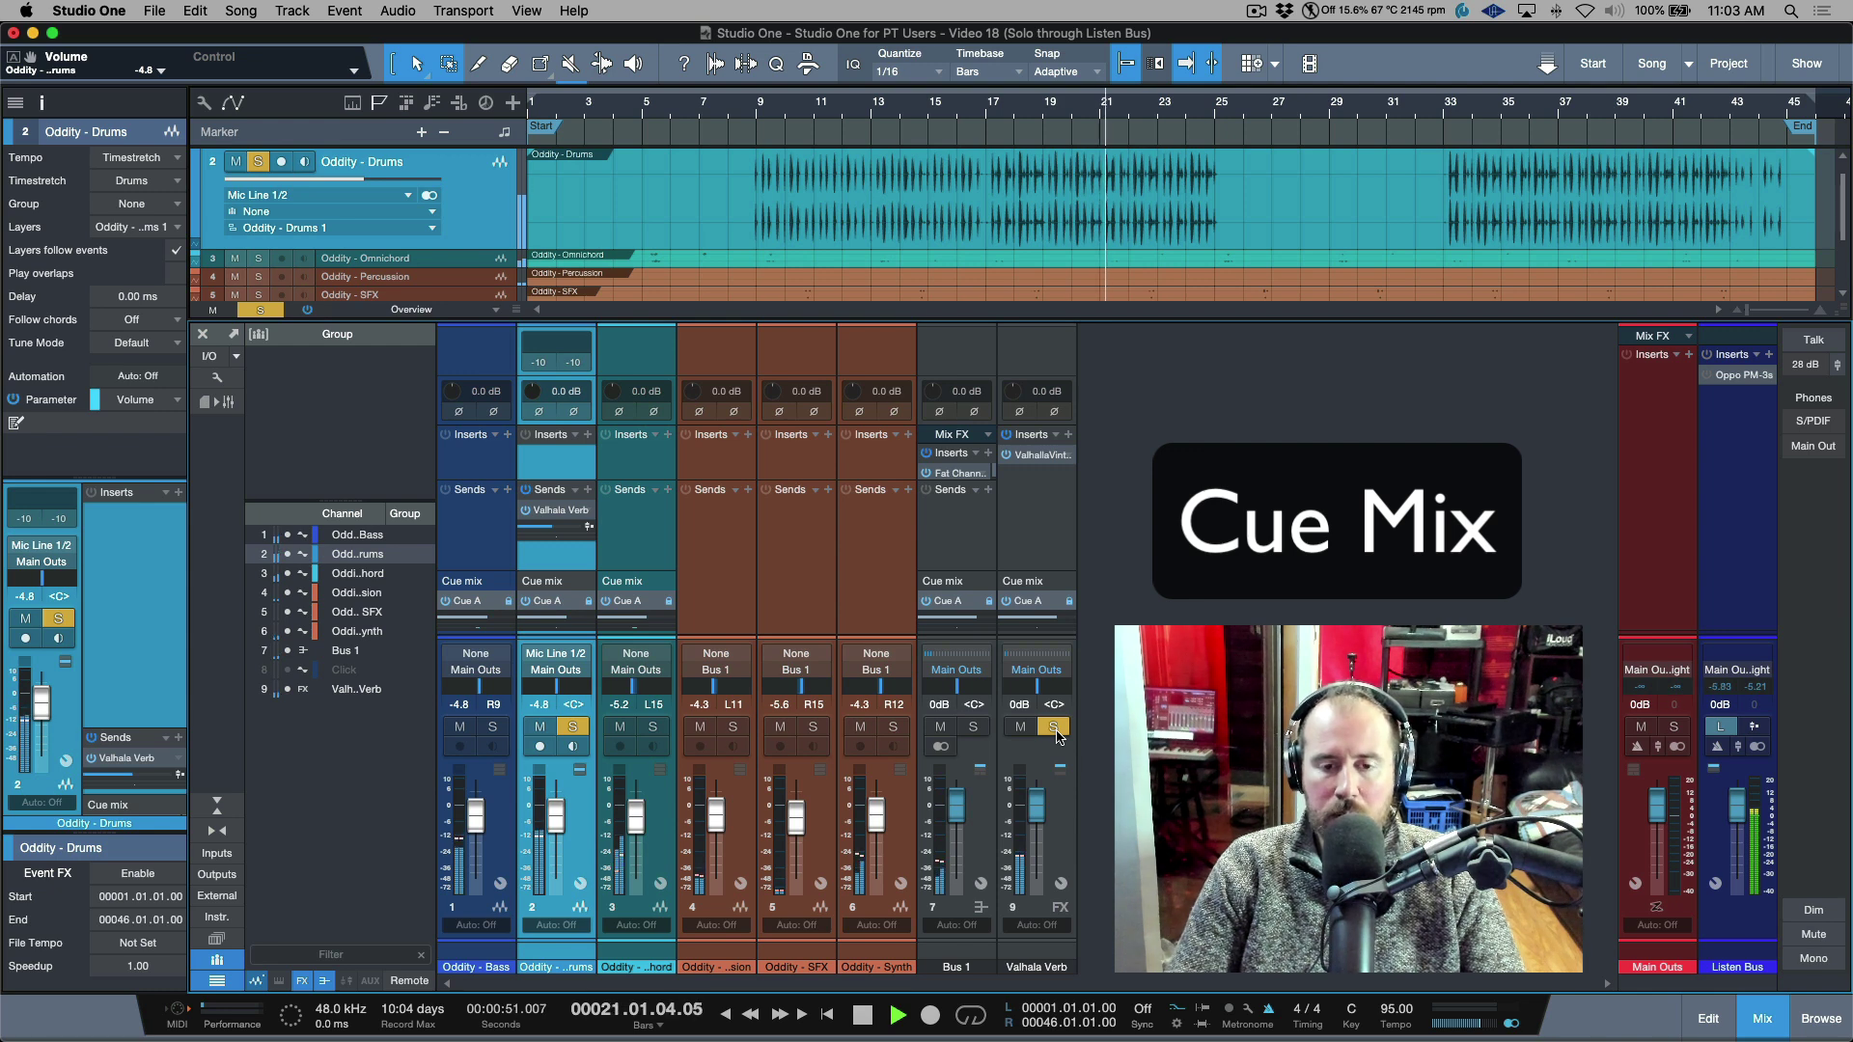
left_click(1054, 728)
left_click(573, 727)
left_click(492, 728)
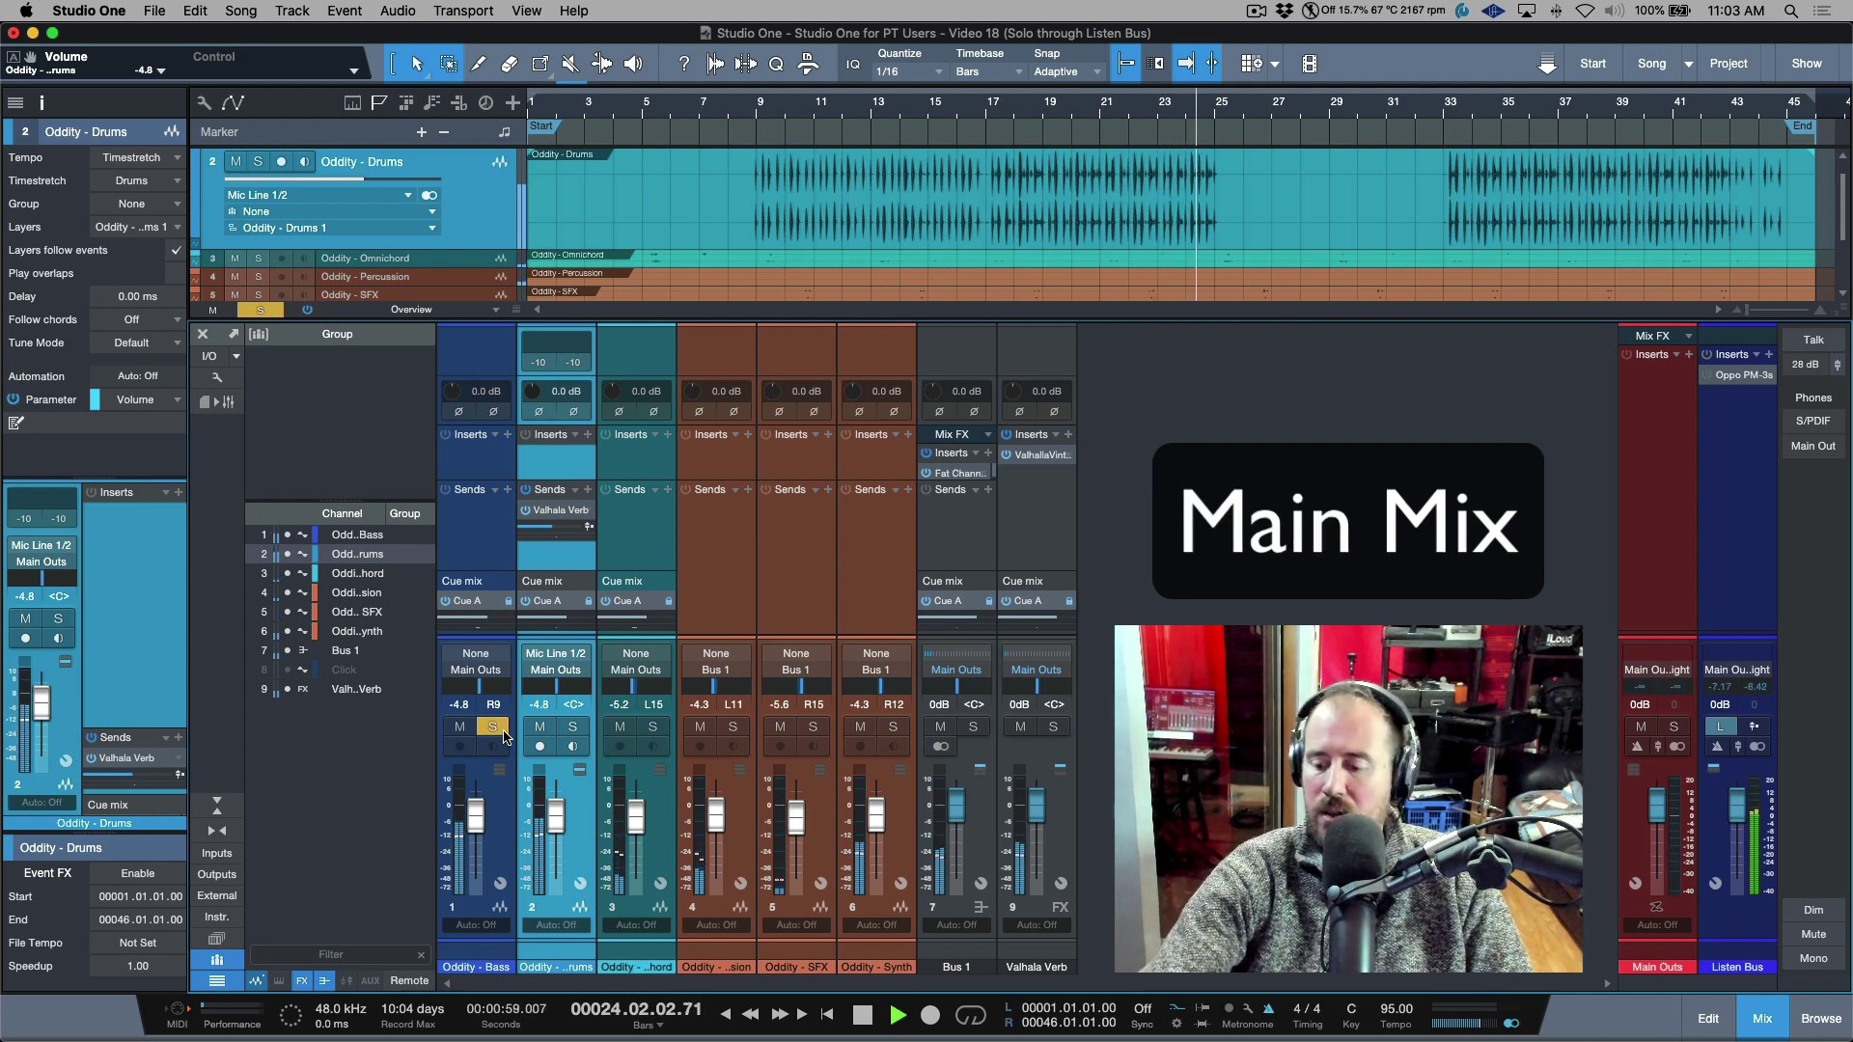
left_click(757, 109)
Solo the Drums, Bass and Valhalla Verb channels together
right_click(576, 726)
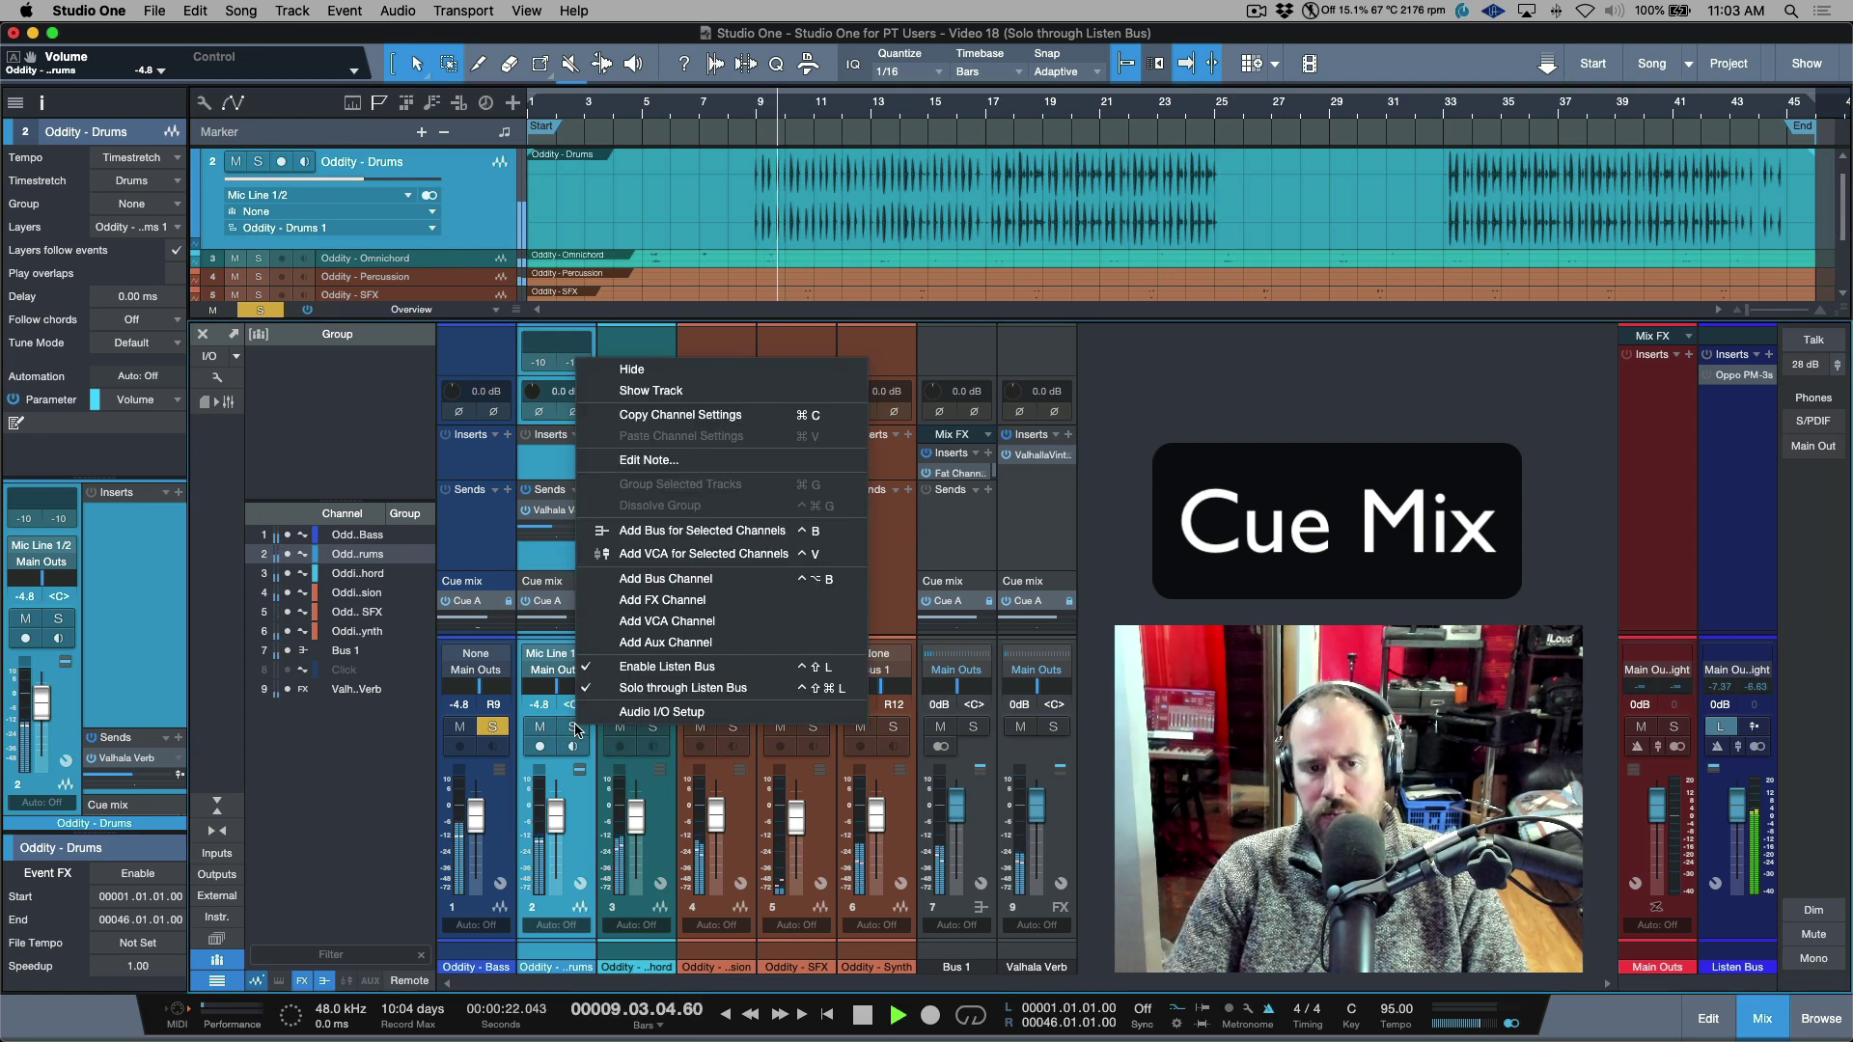
left_click(576, 727)
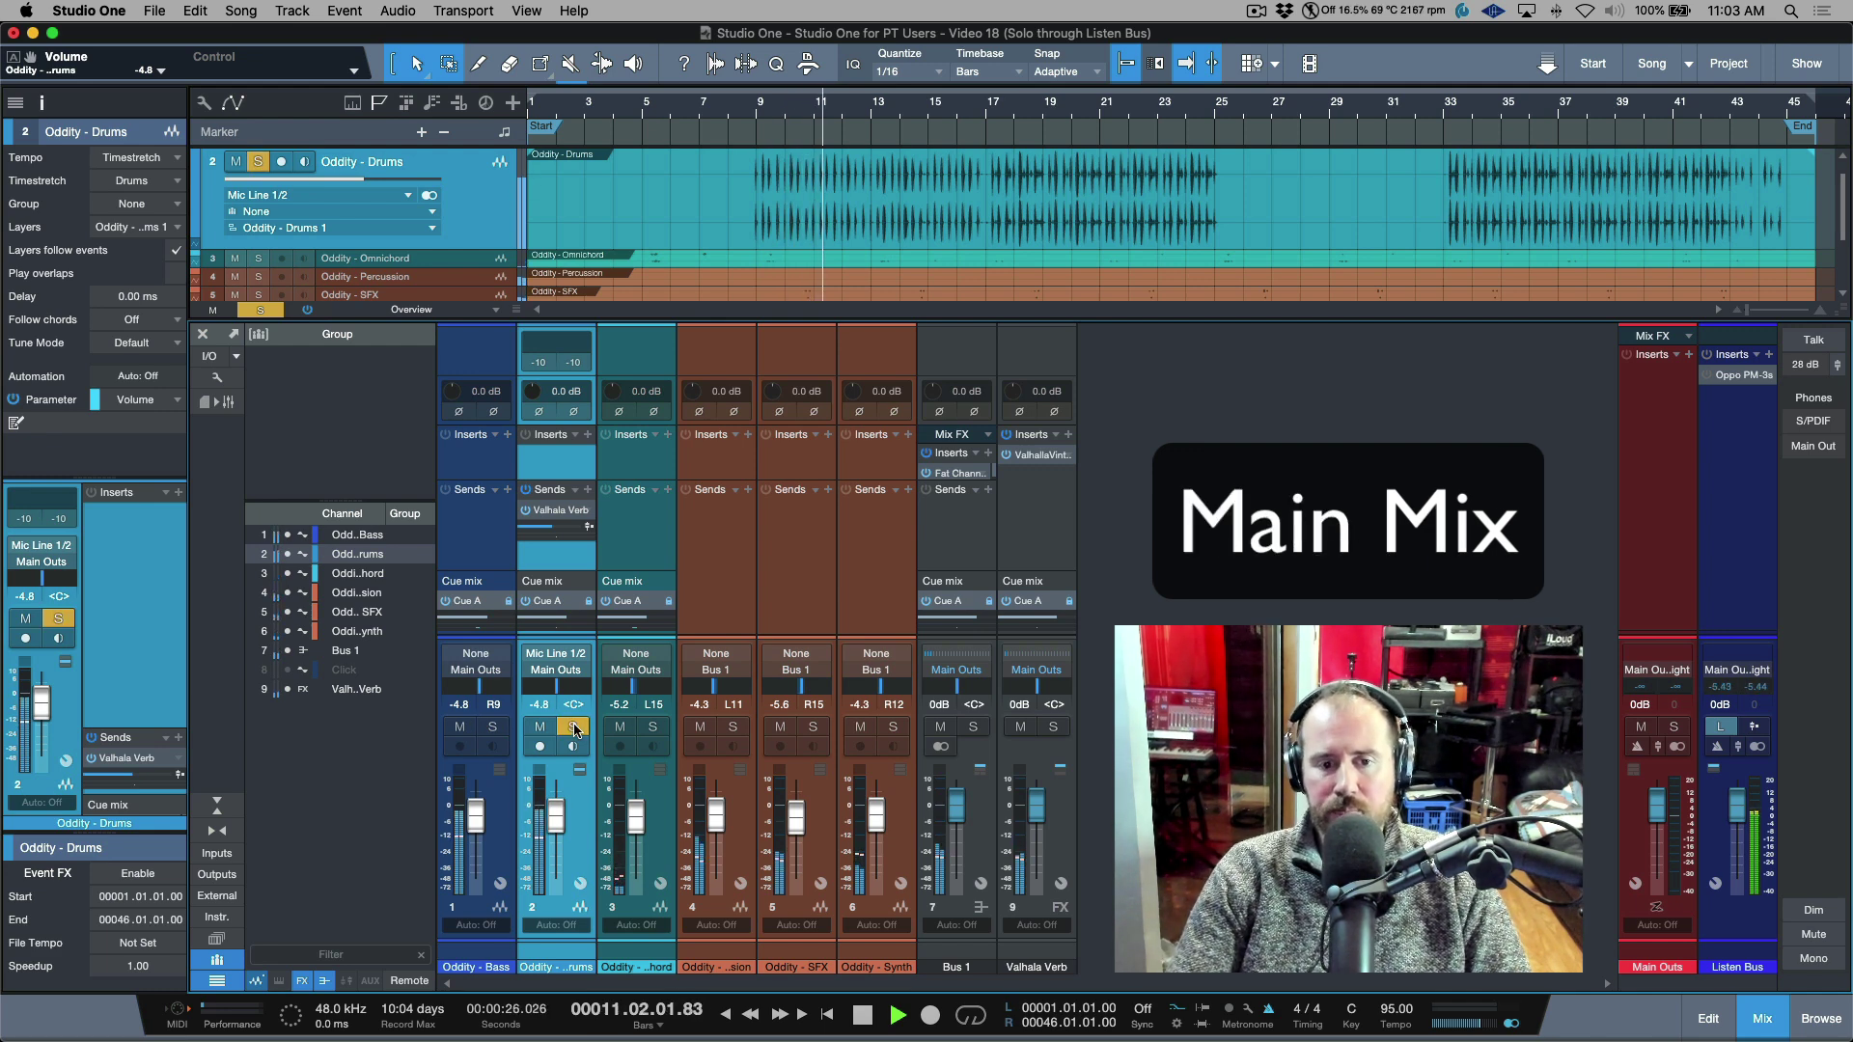
left_click(653, 728)
left_click(654, 729)
left_click(492, 727)
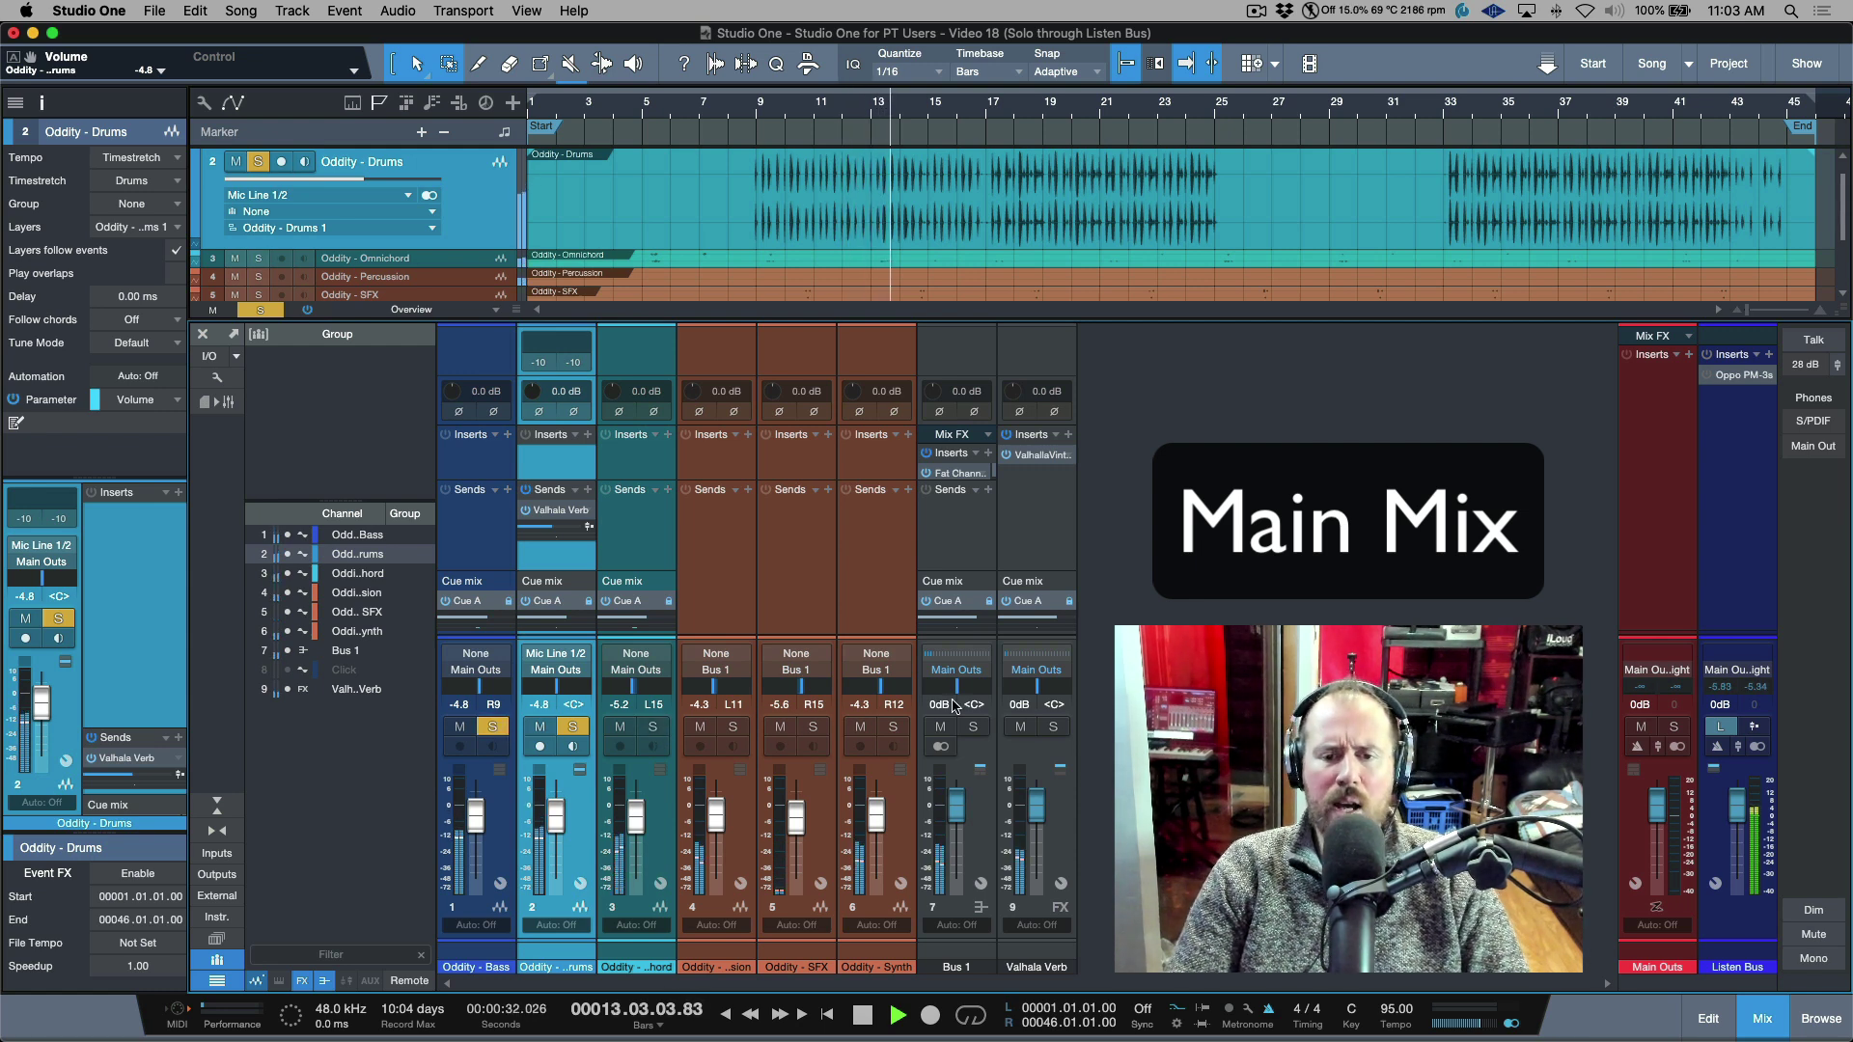
left_click(1057, 730)
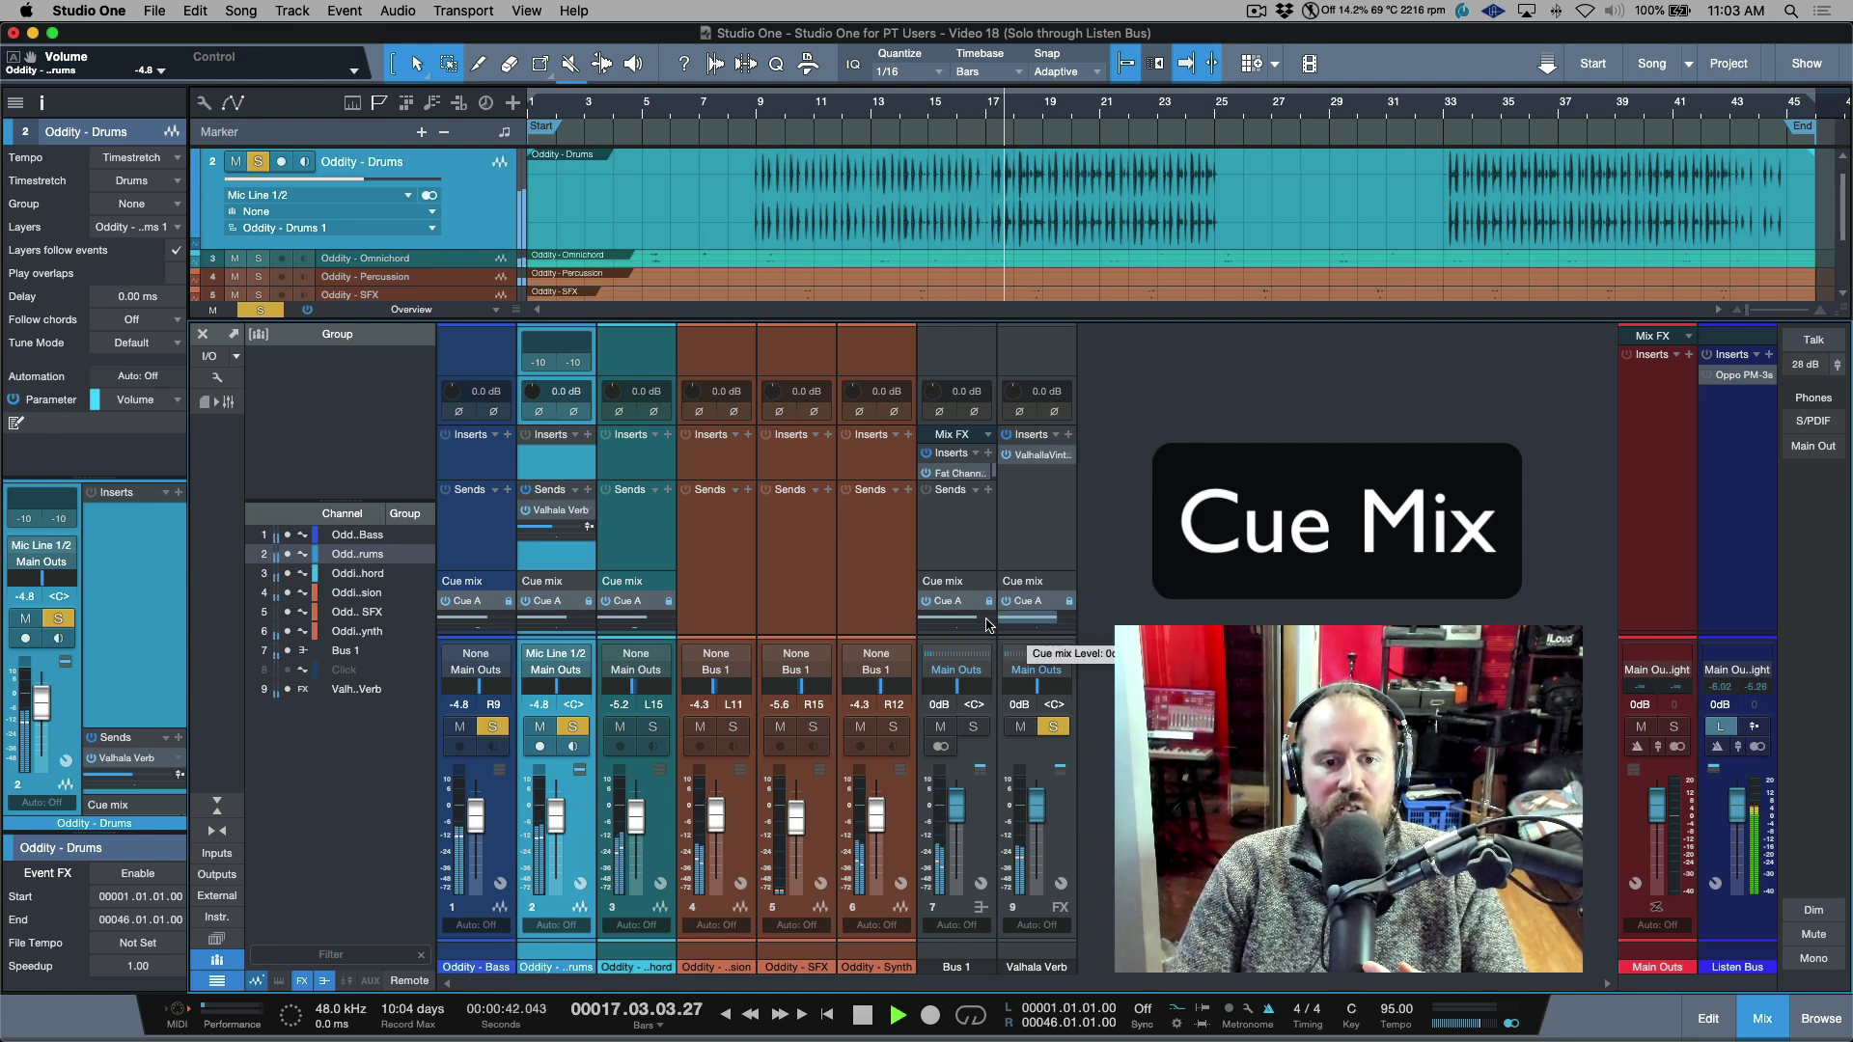
Mute the Cue A sends on Bass, Omnichord, Bus 1 and Valhalla Verb
left_click(448, 606)
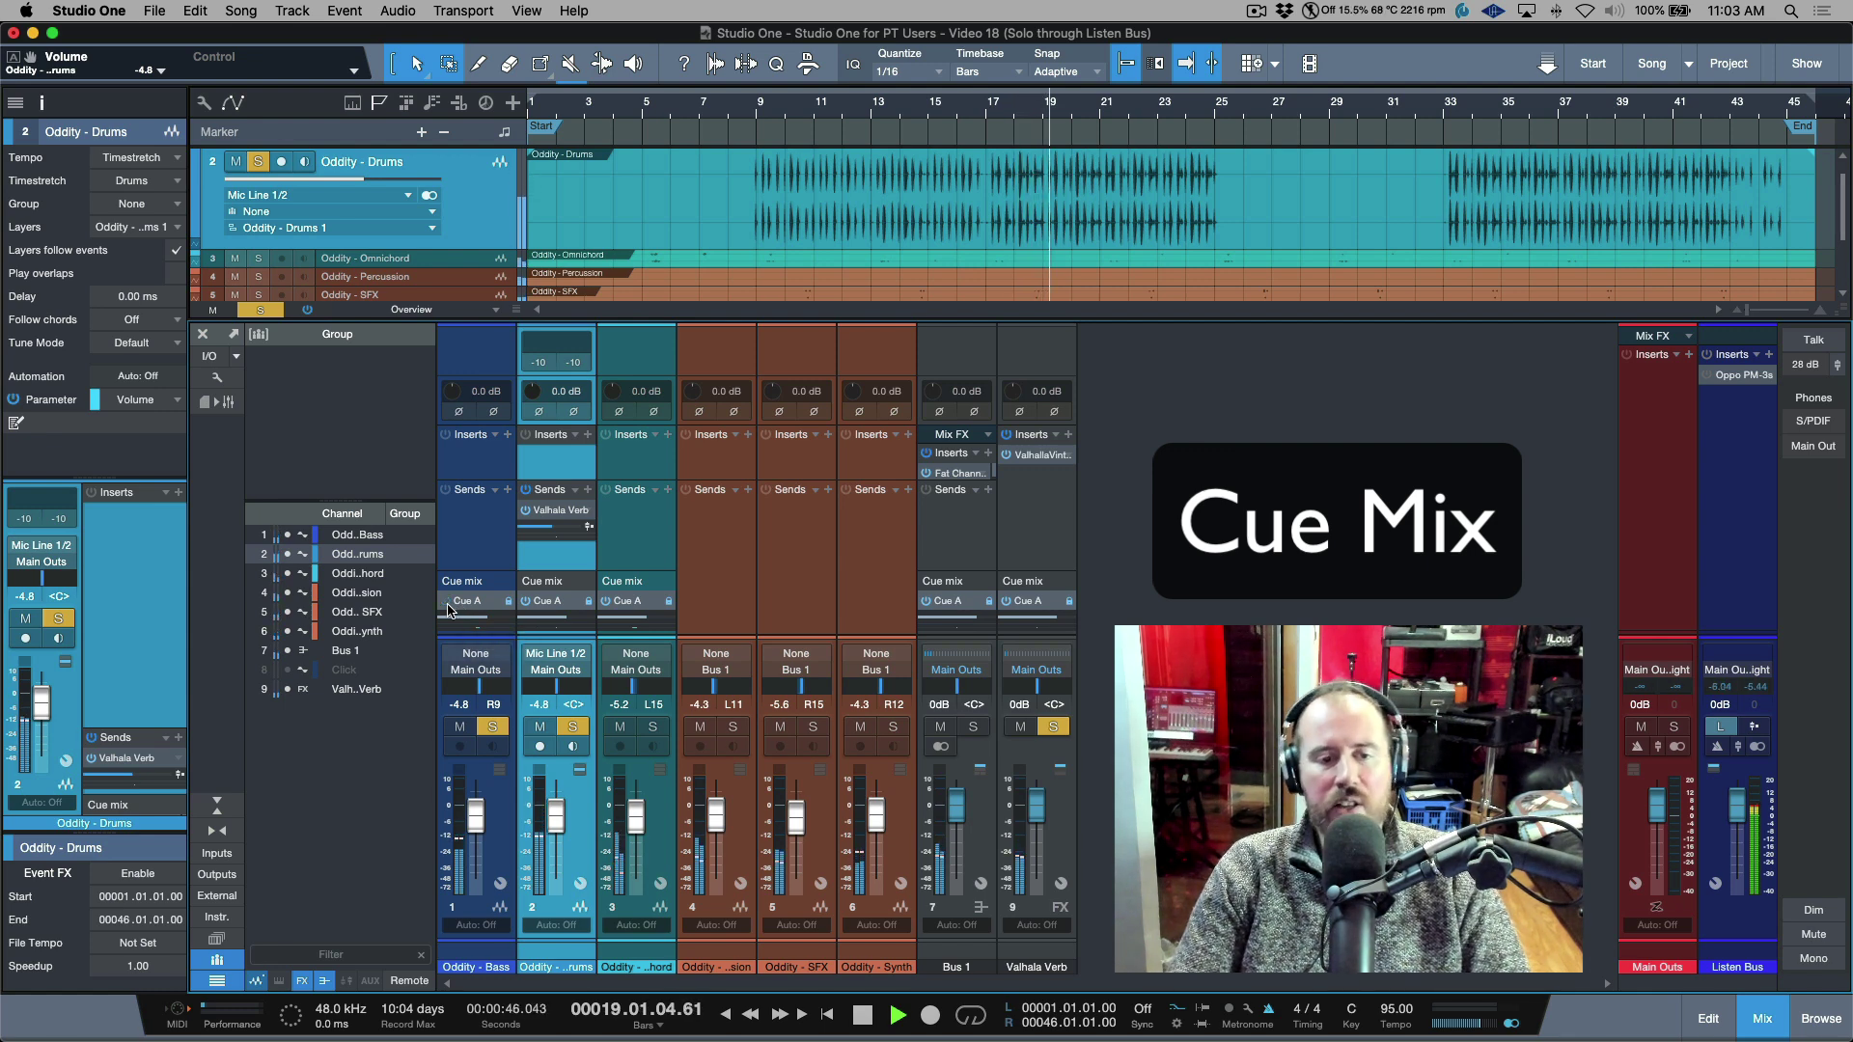
left_click(607, 602)
left_click(927, 601)
left_click(1007, 602)
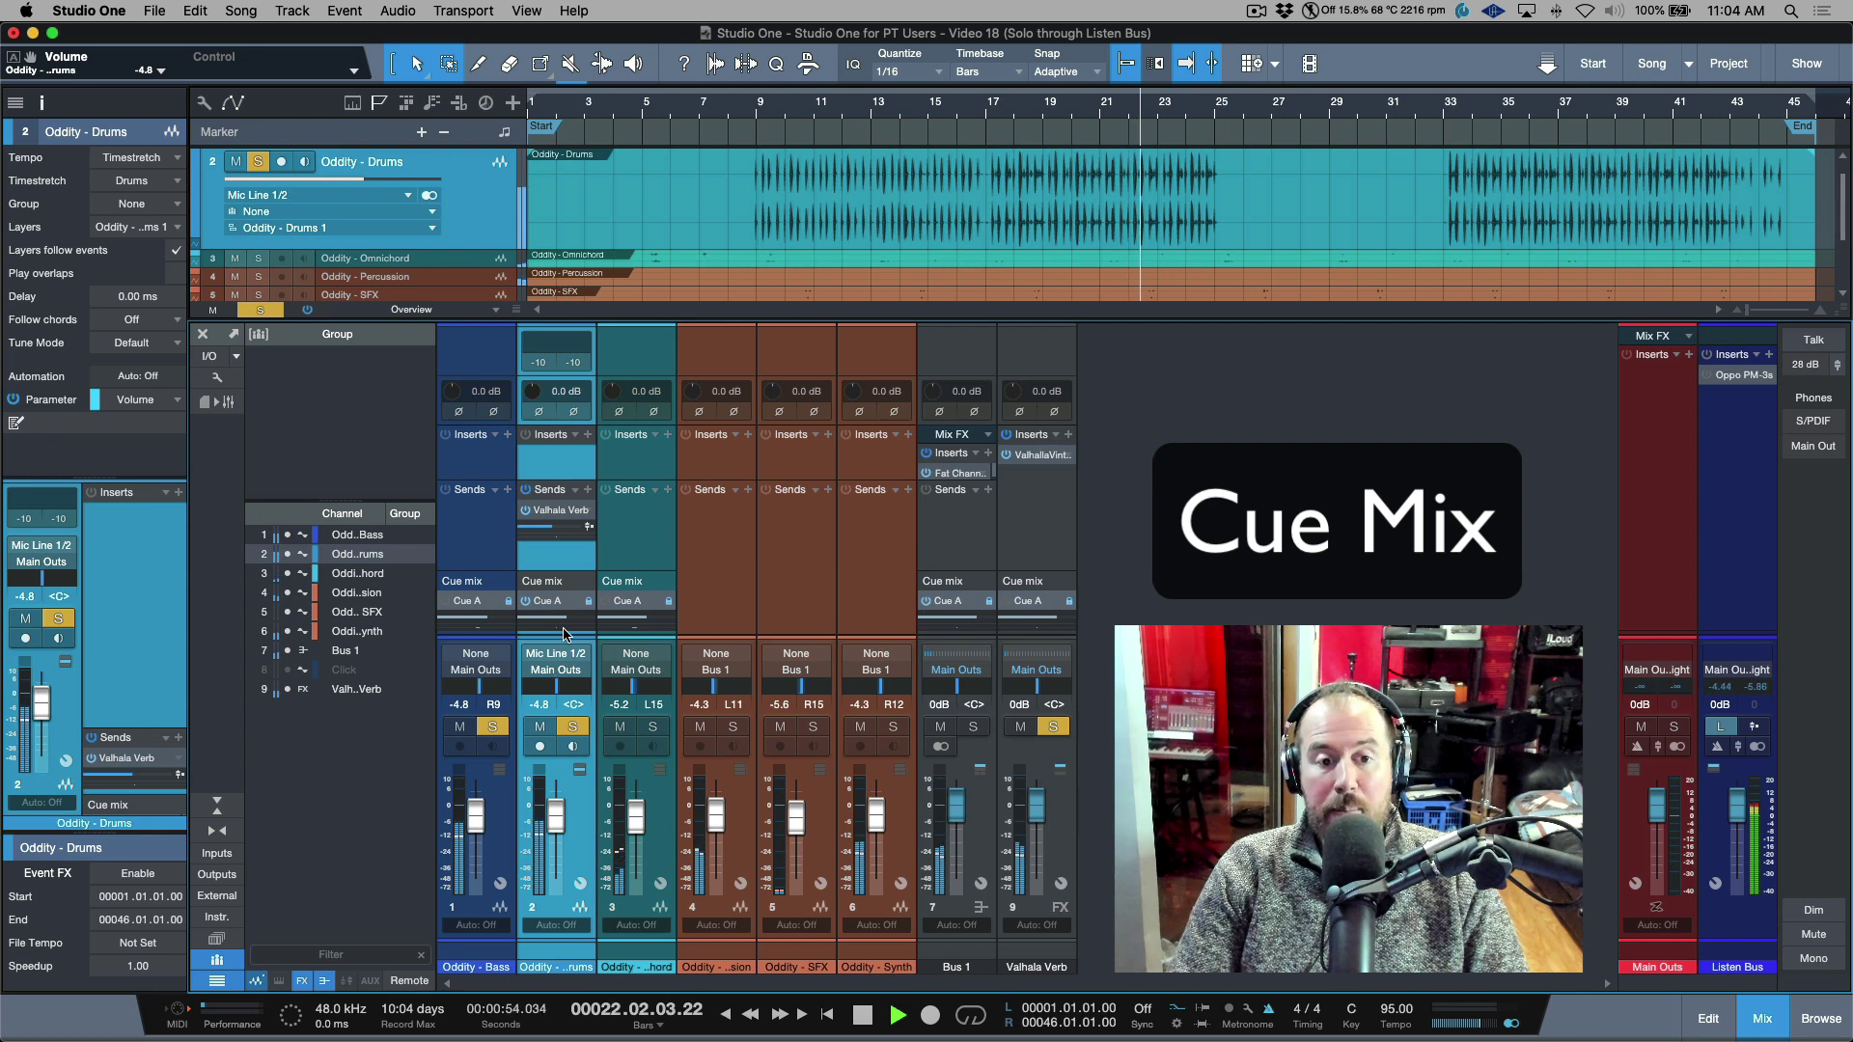
Lower the Bass Cue A send to -26.5 and Bus 1 to -20.0, then clear all solos
left_click_drag(443, 612, 501, 699)
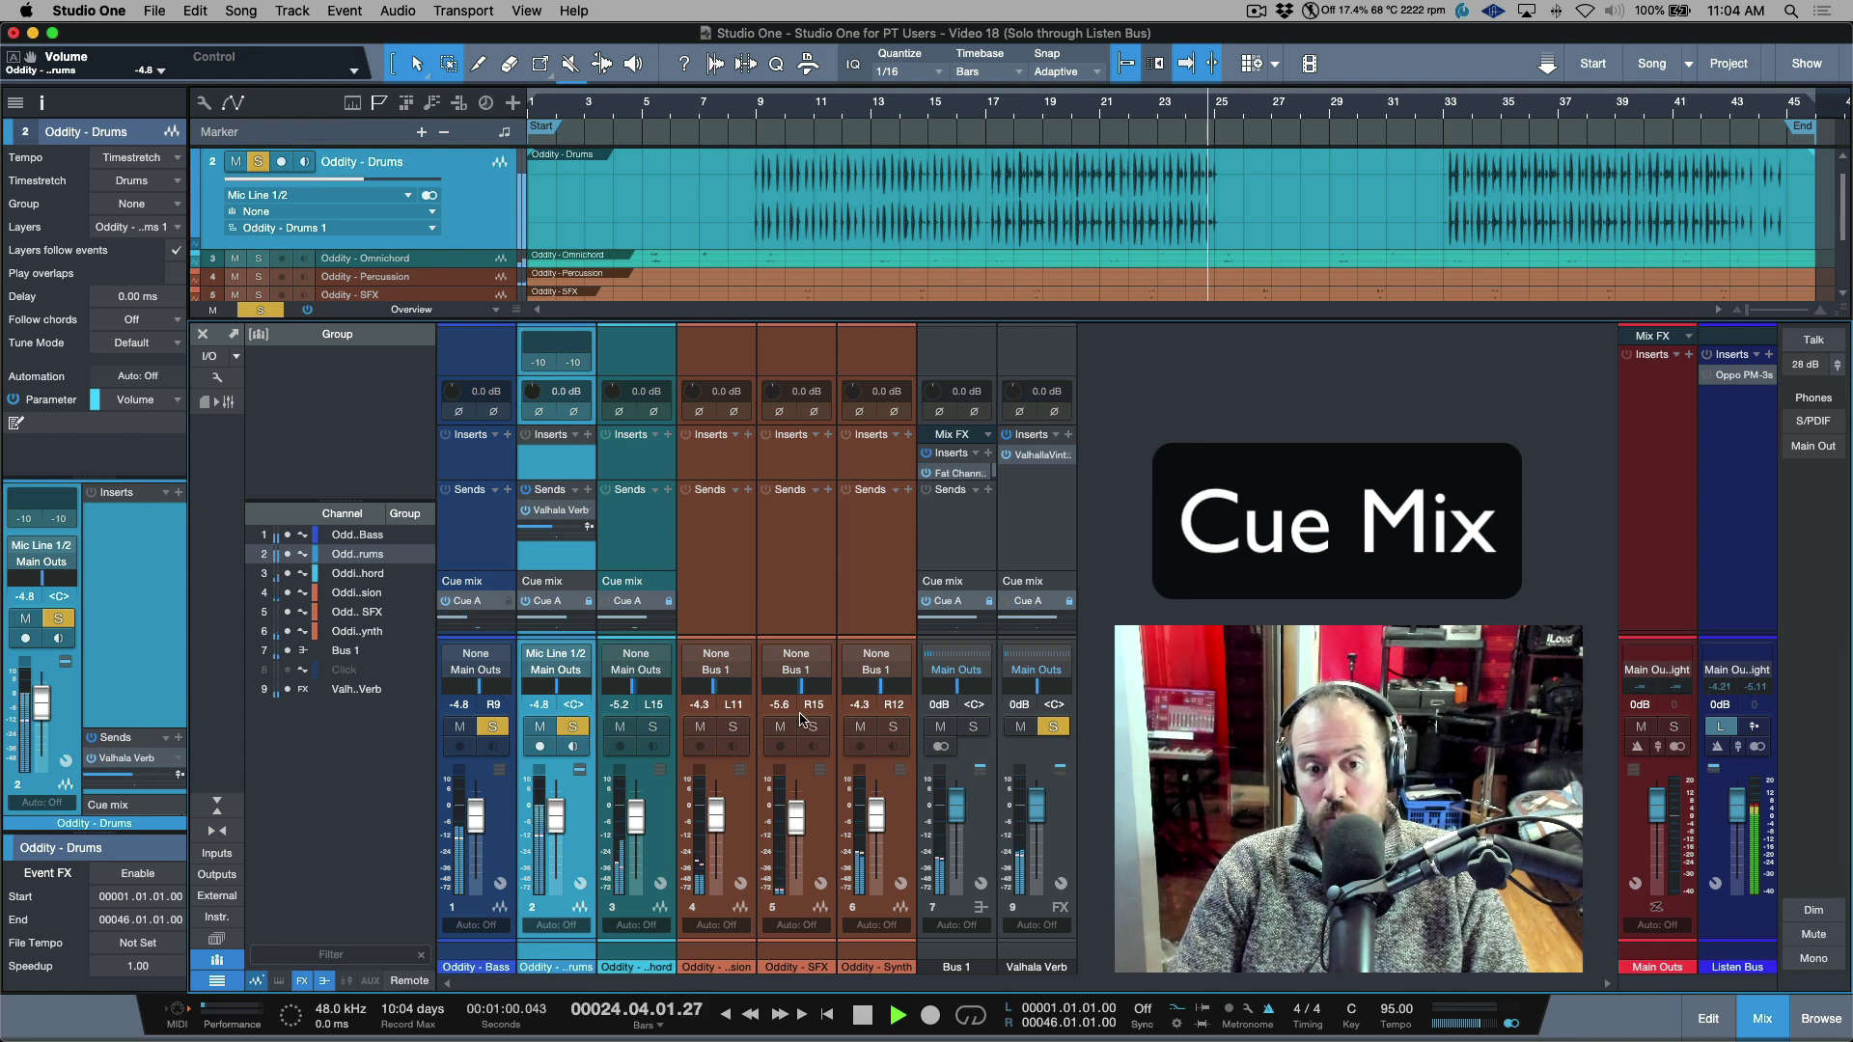
left_click_drag(976, 618, 971, 684)
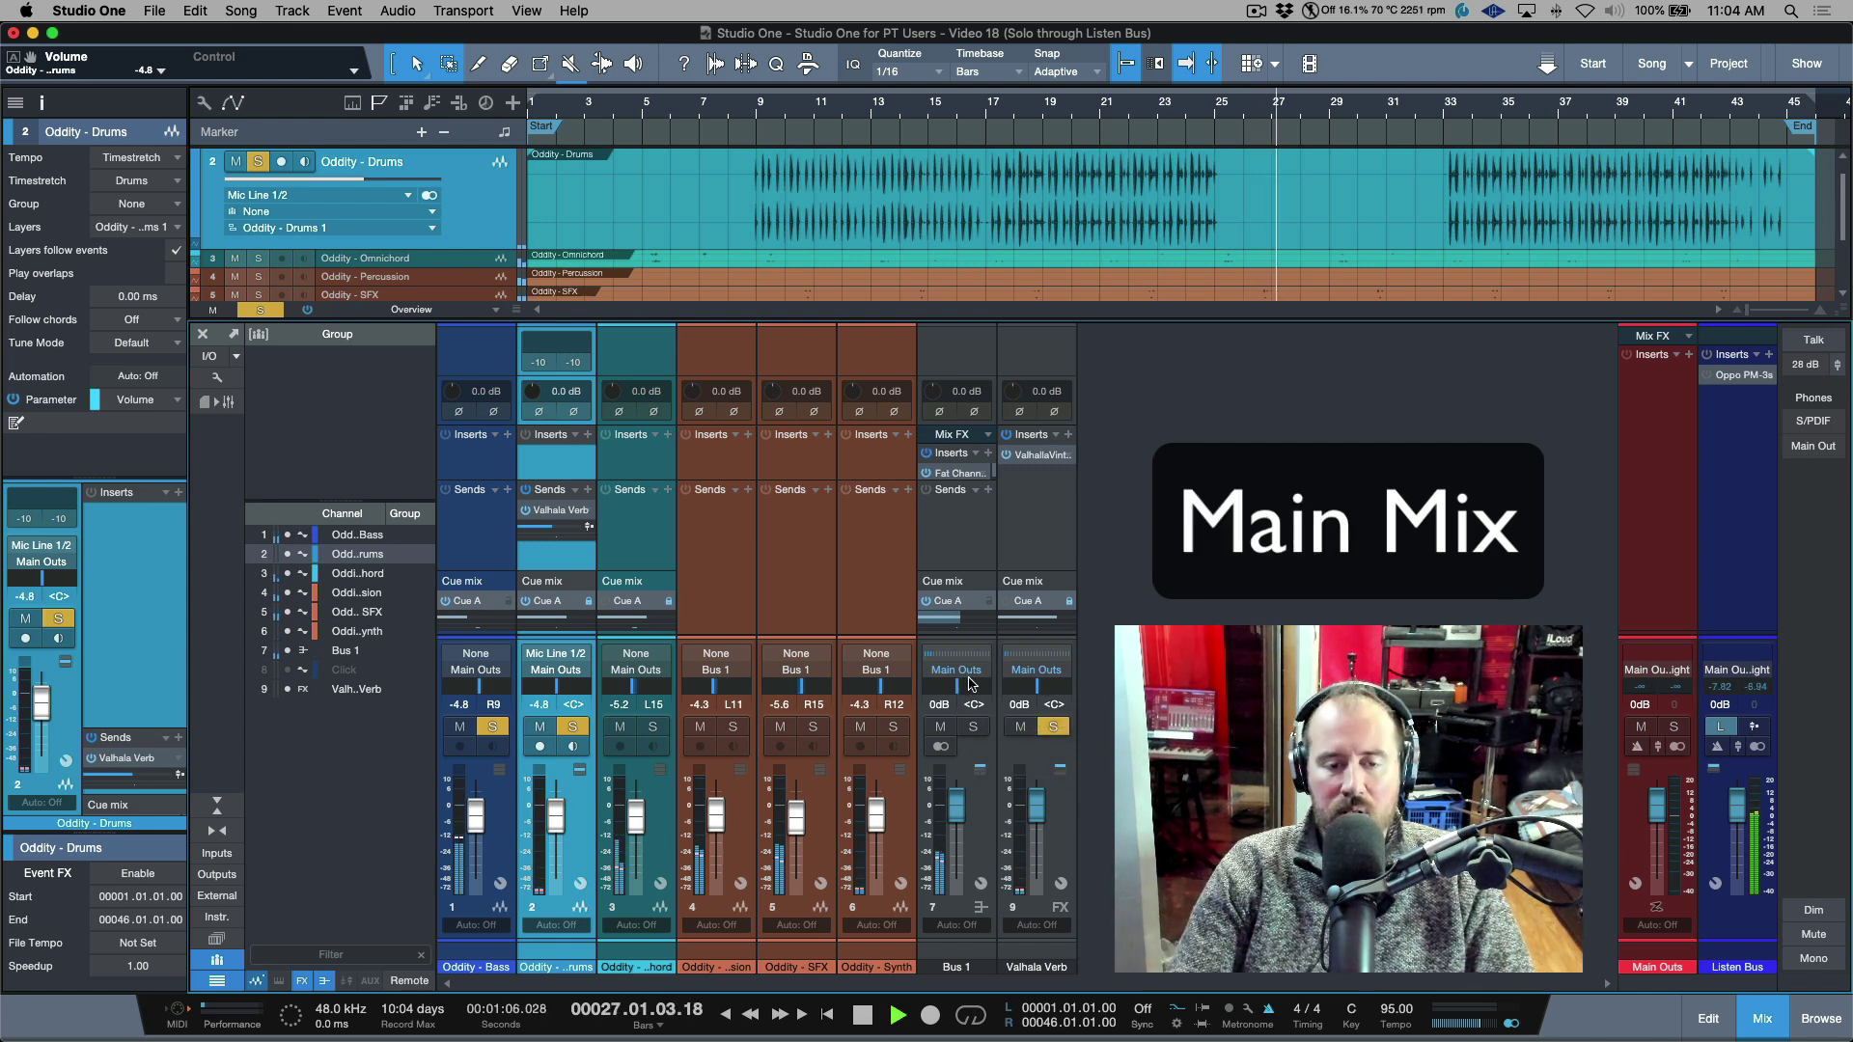
key("shift+s")
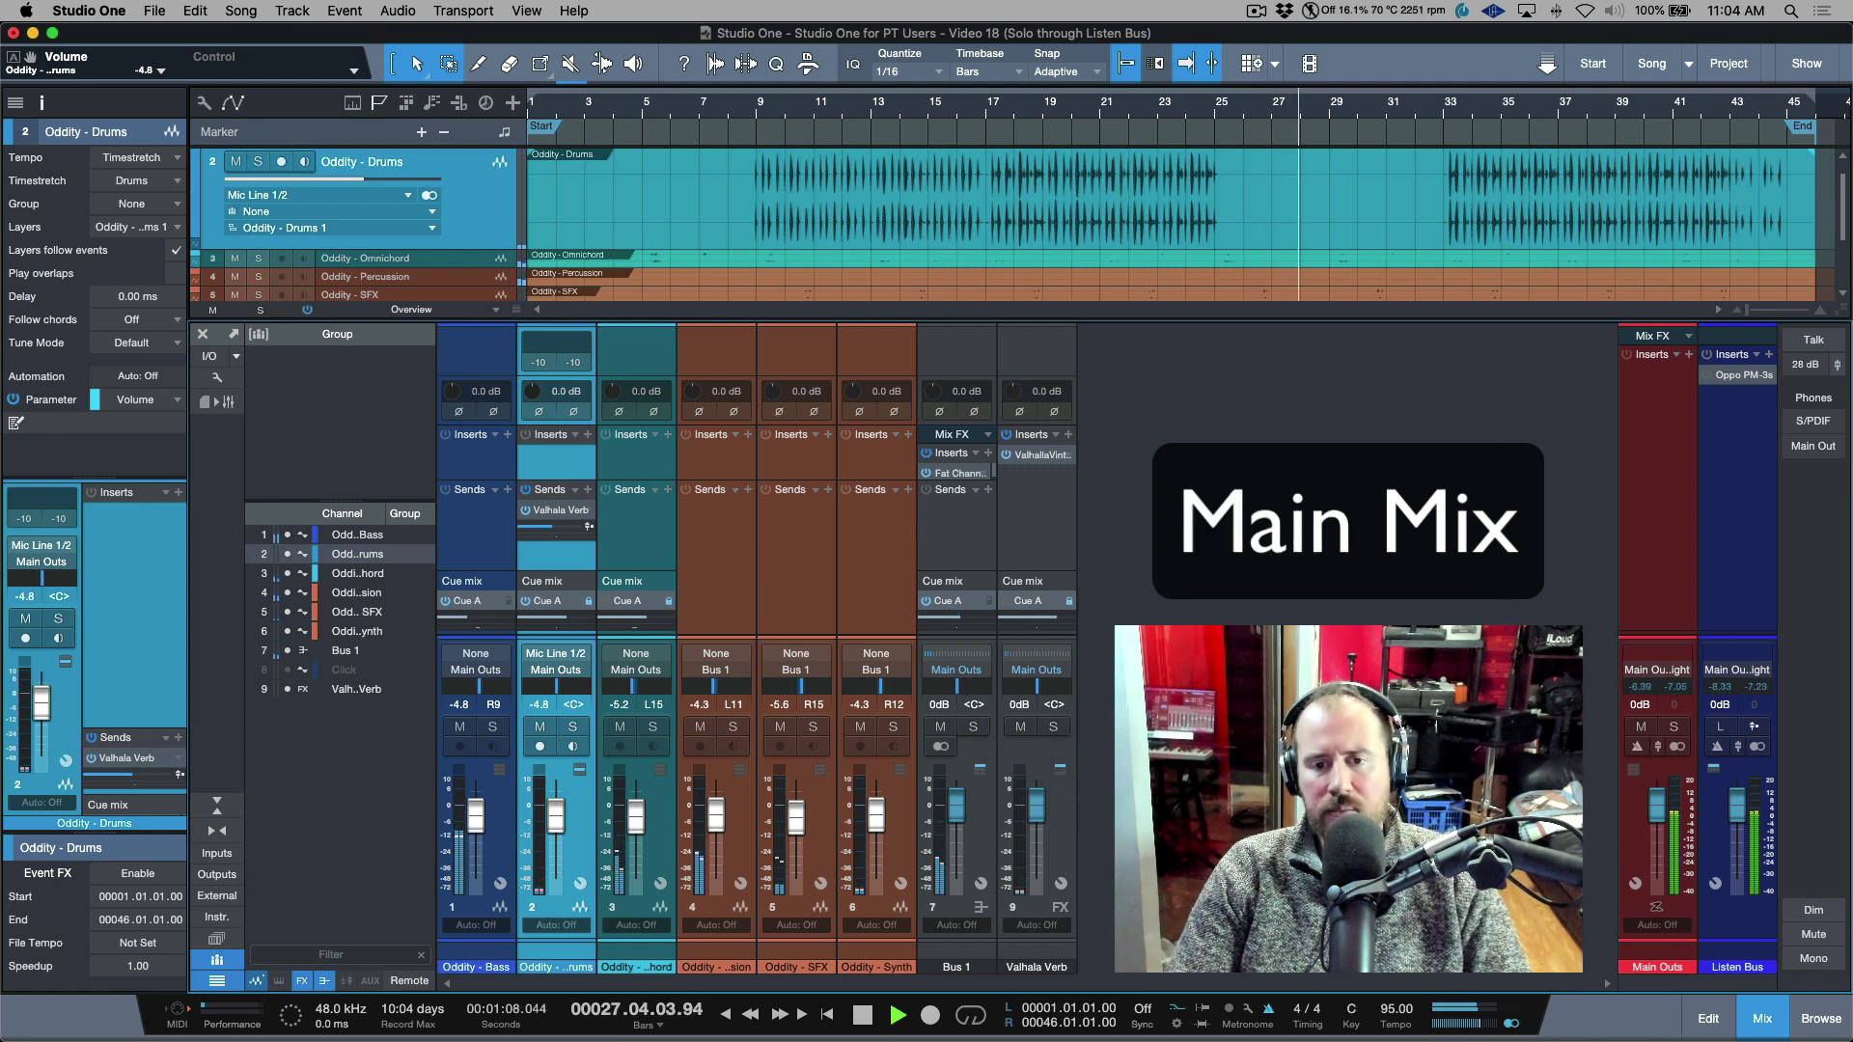
Stop playback so the playhead returns to bar 9
key("space")
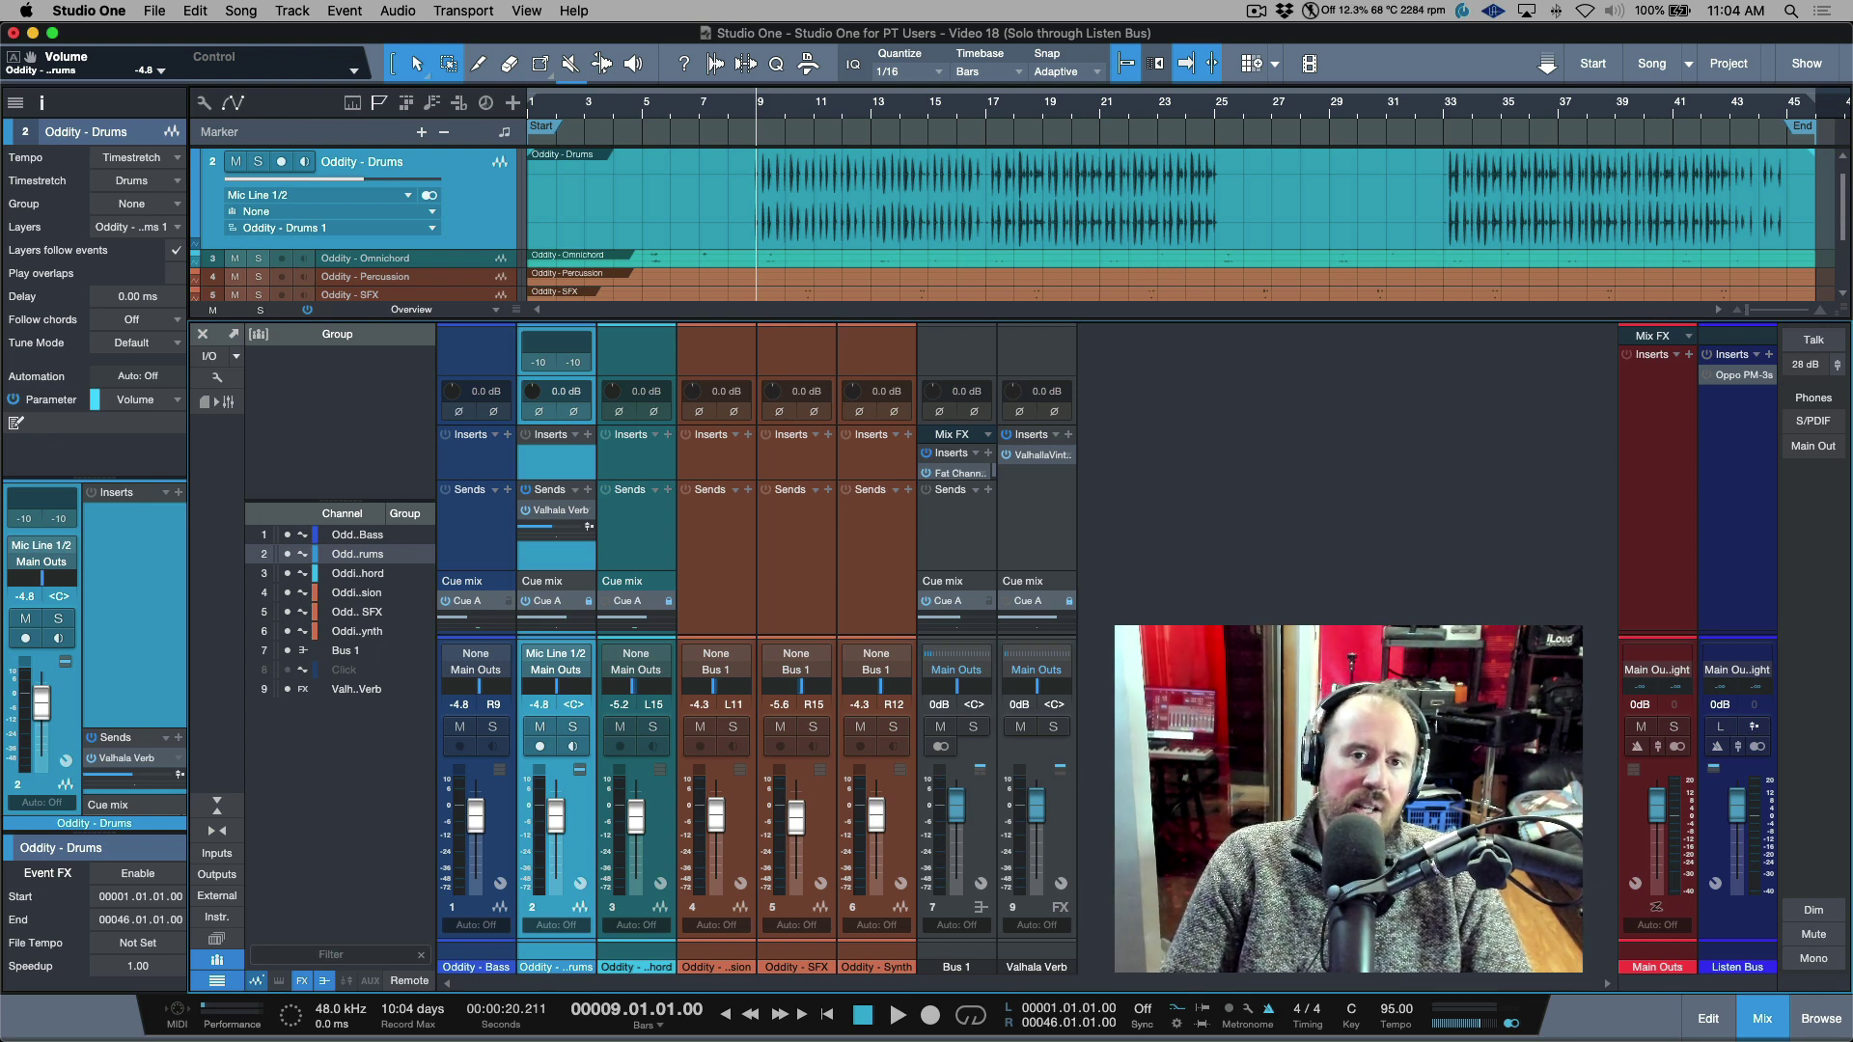
key("super+comma")
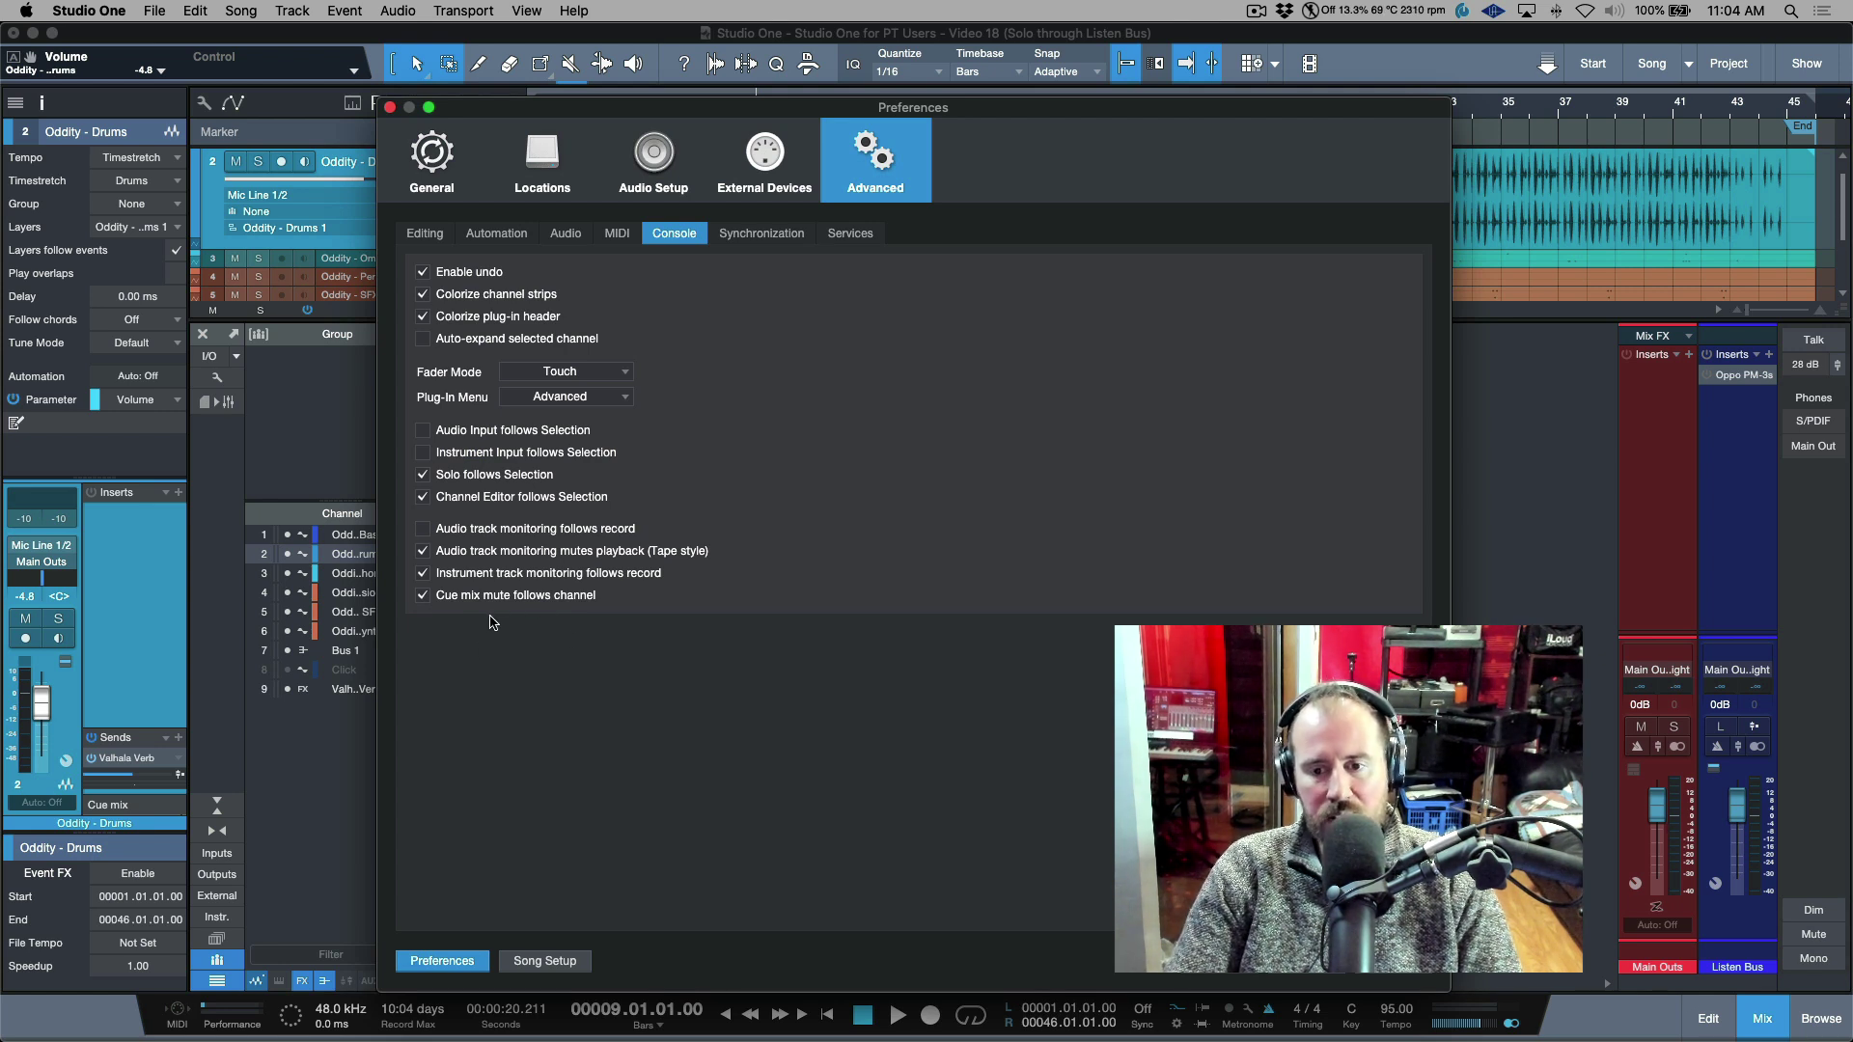
key("Escape")
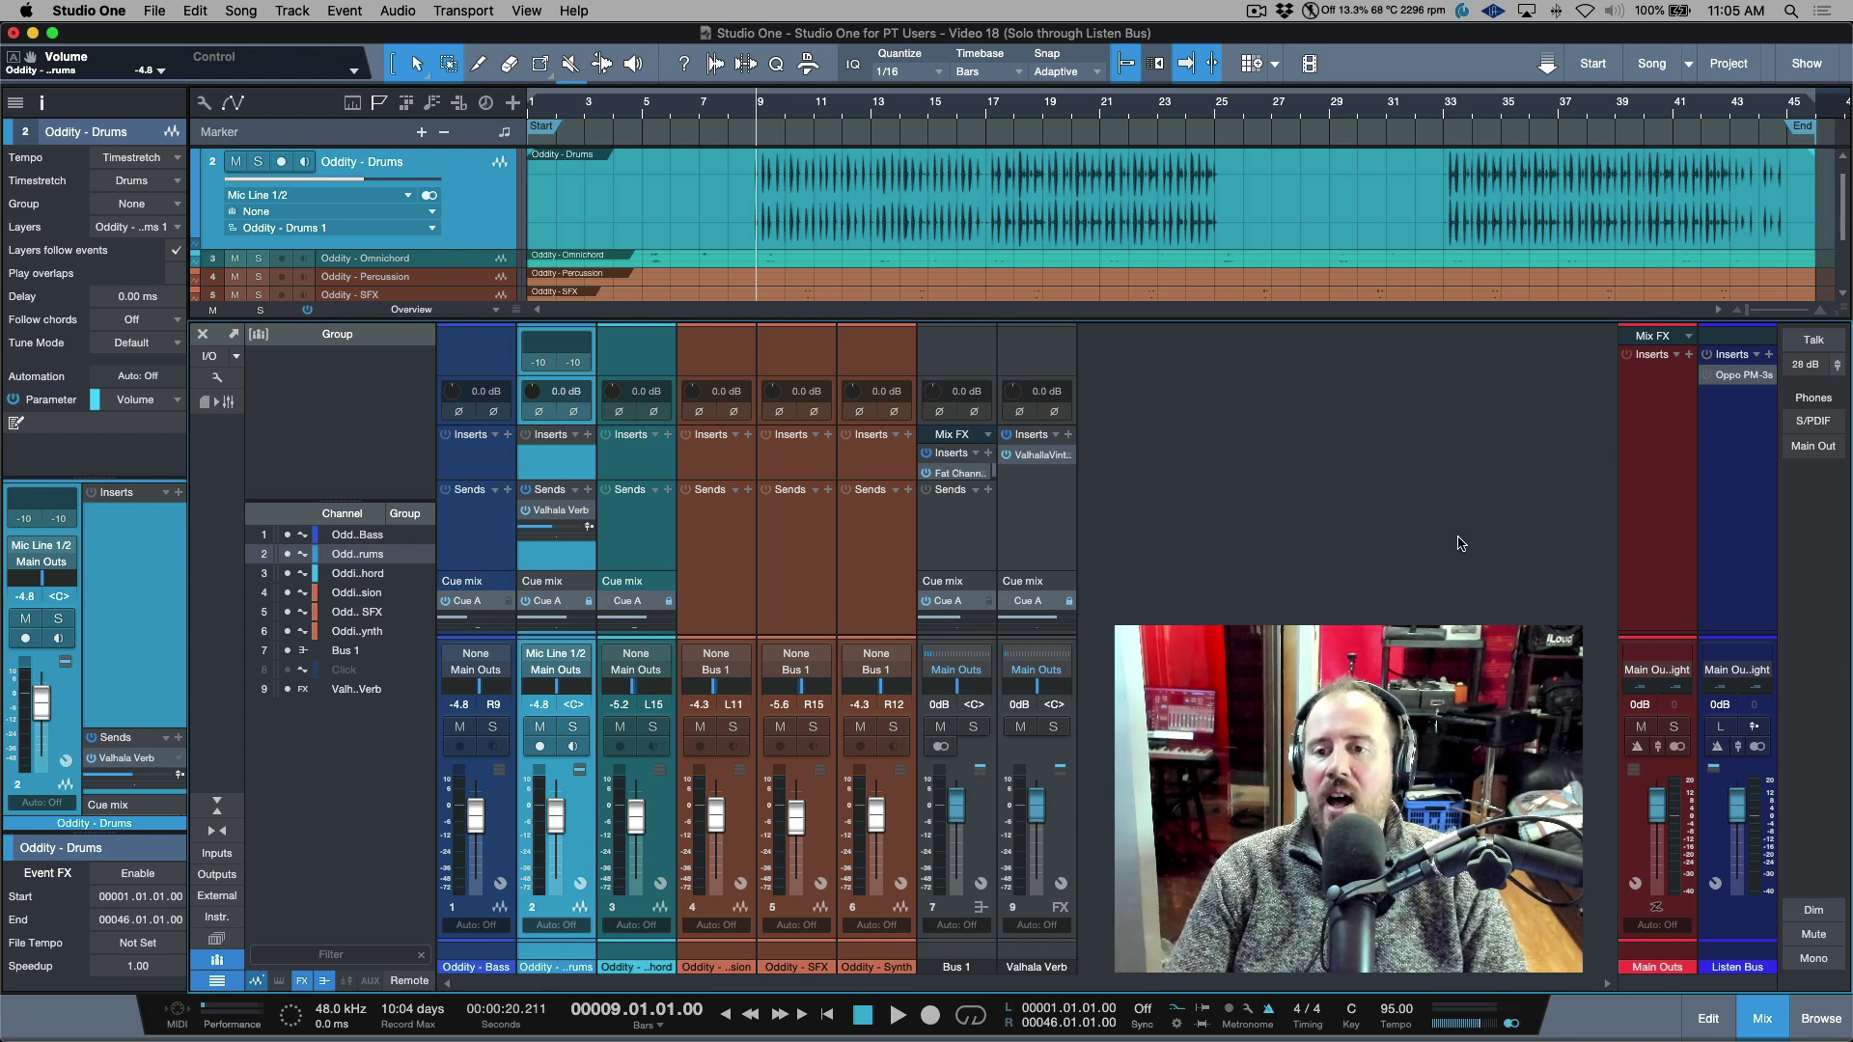
Route the Listen Bus output to Line Out 1 + 2 and list the monitor output destinations
left_click(1758, 537)
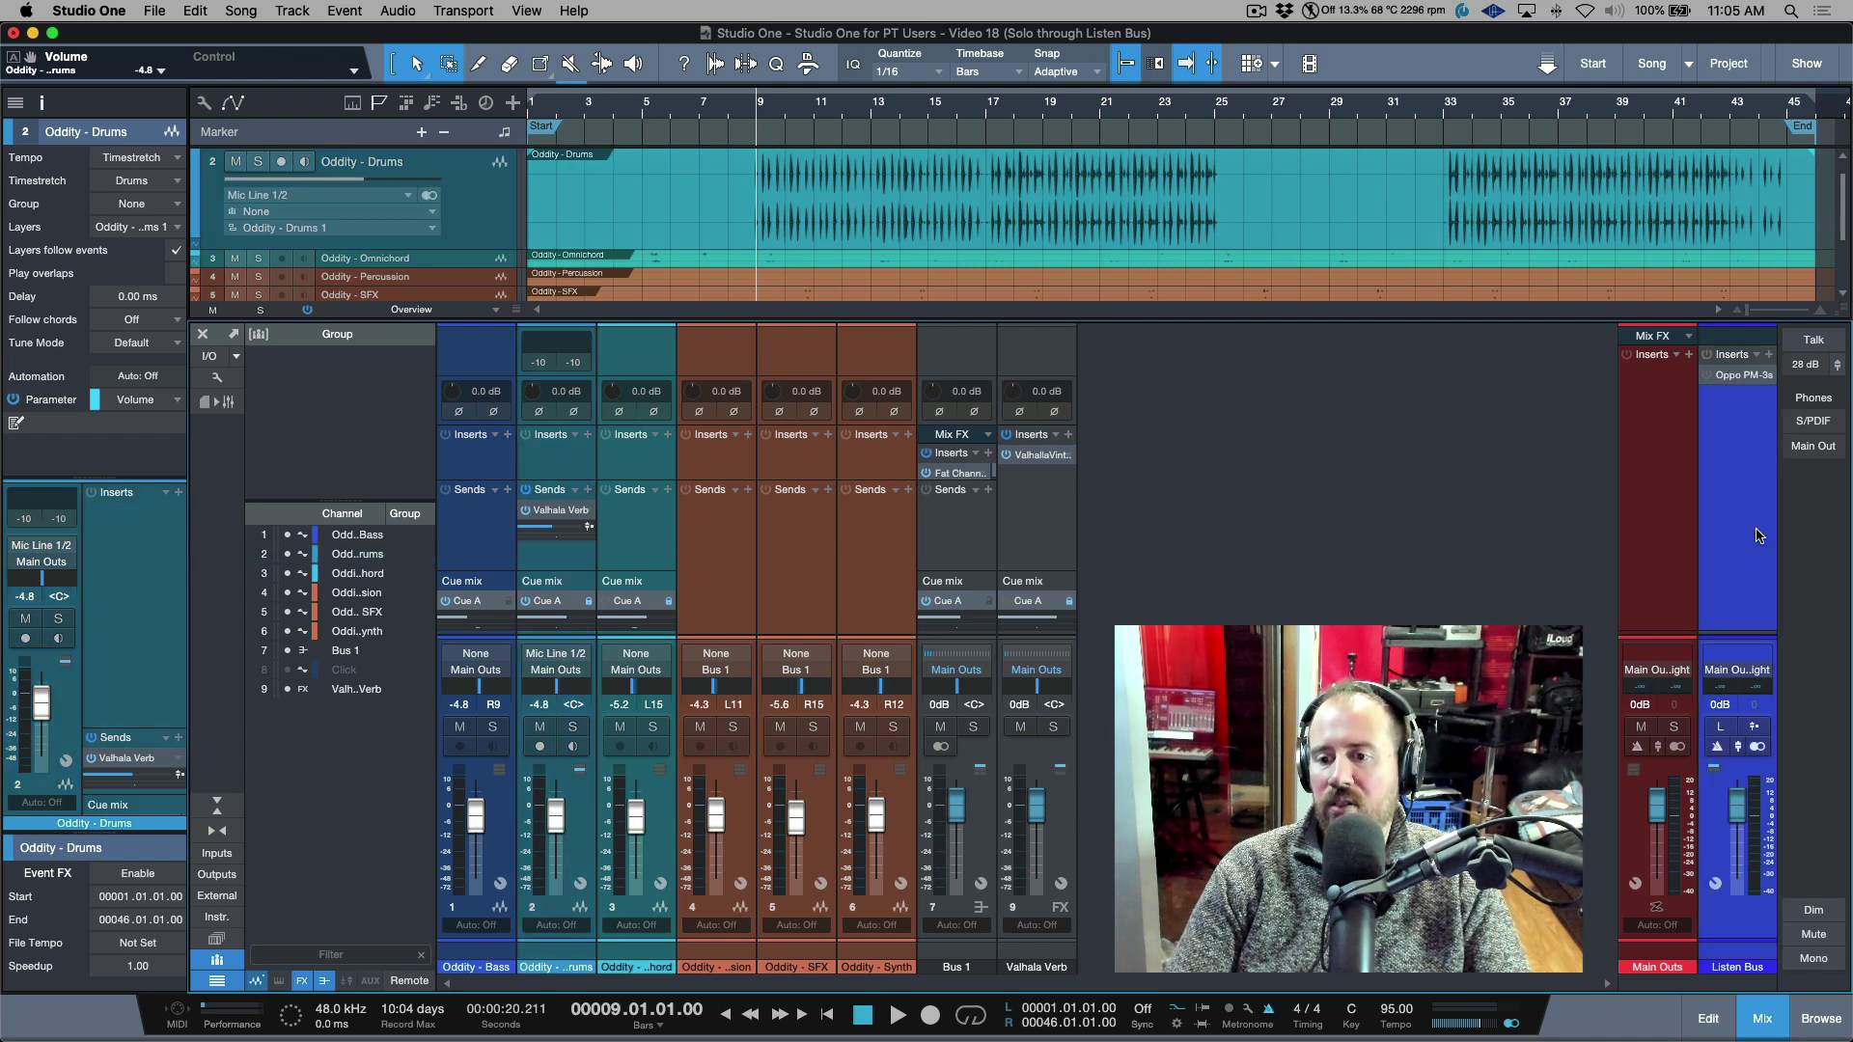
left_click(1728, 673)
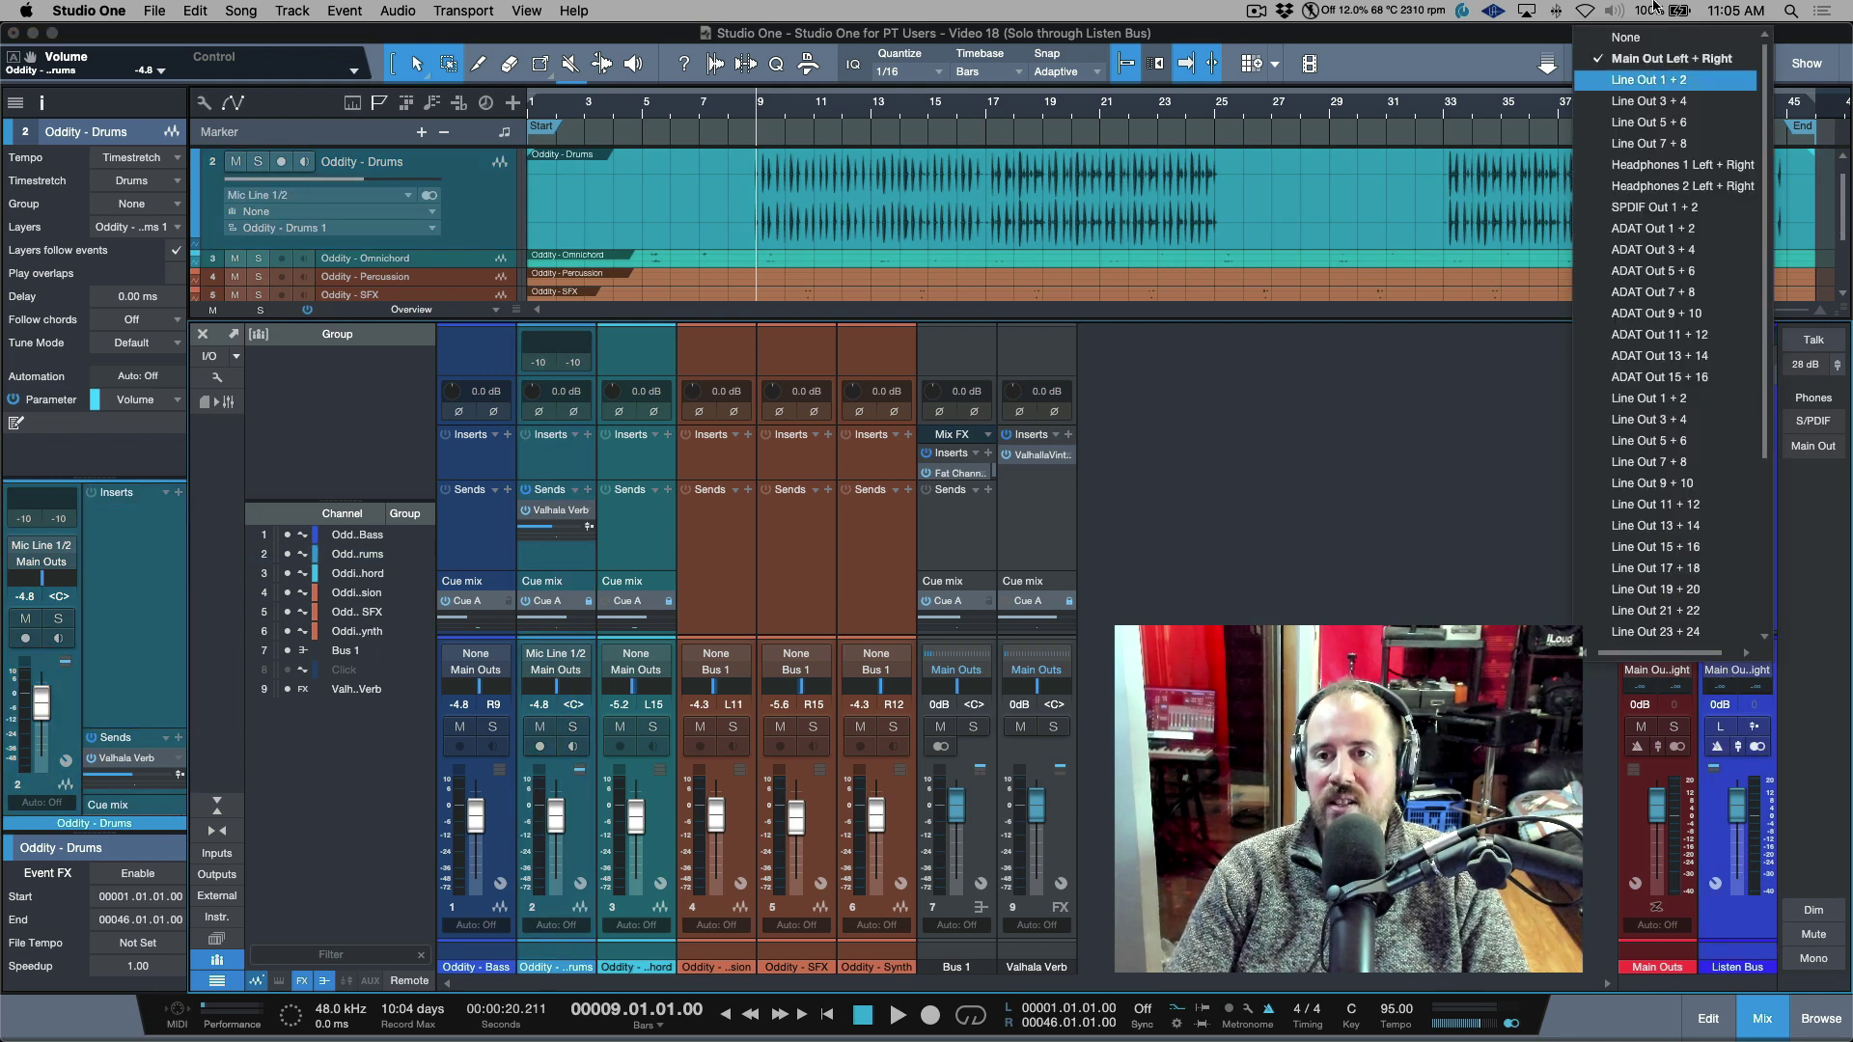
left_click(1642, 81)
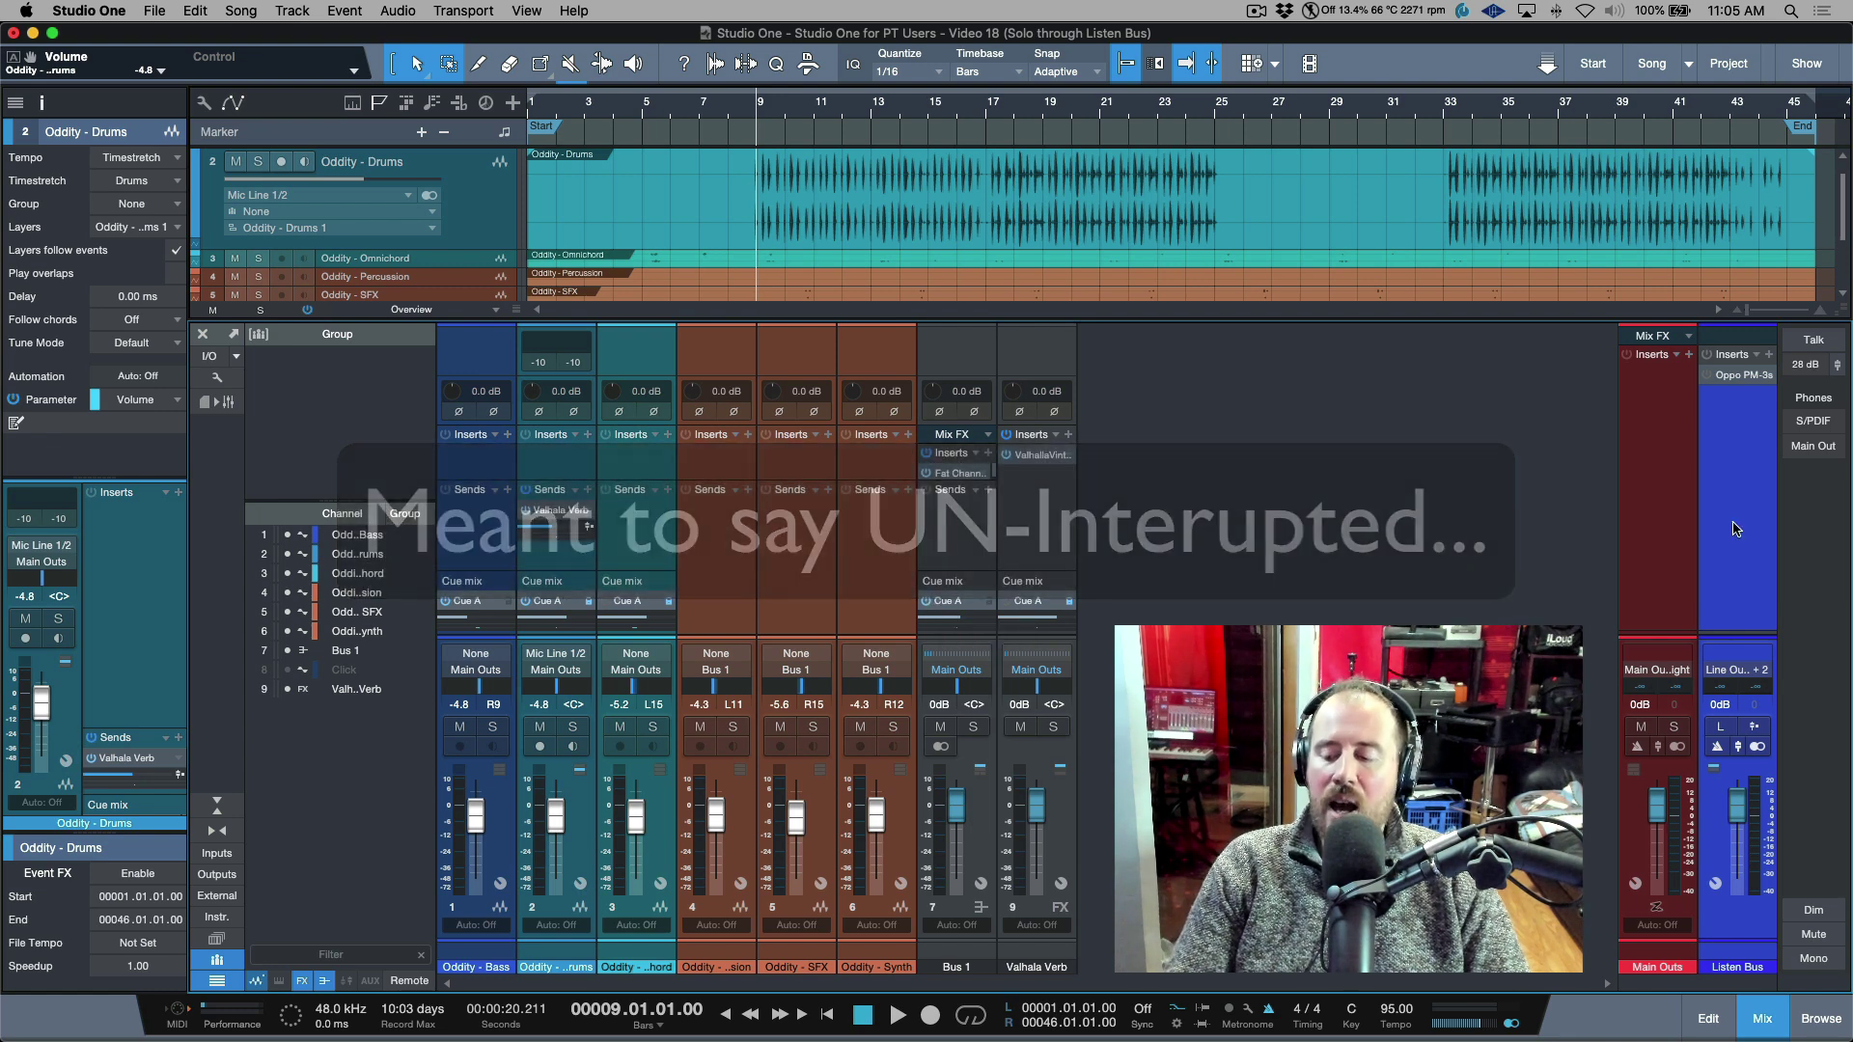
left_click(1810, 450)
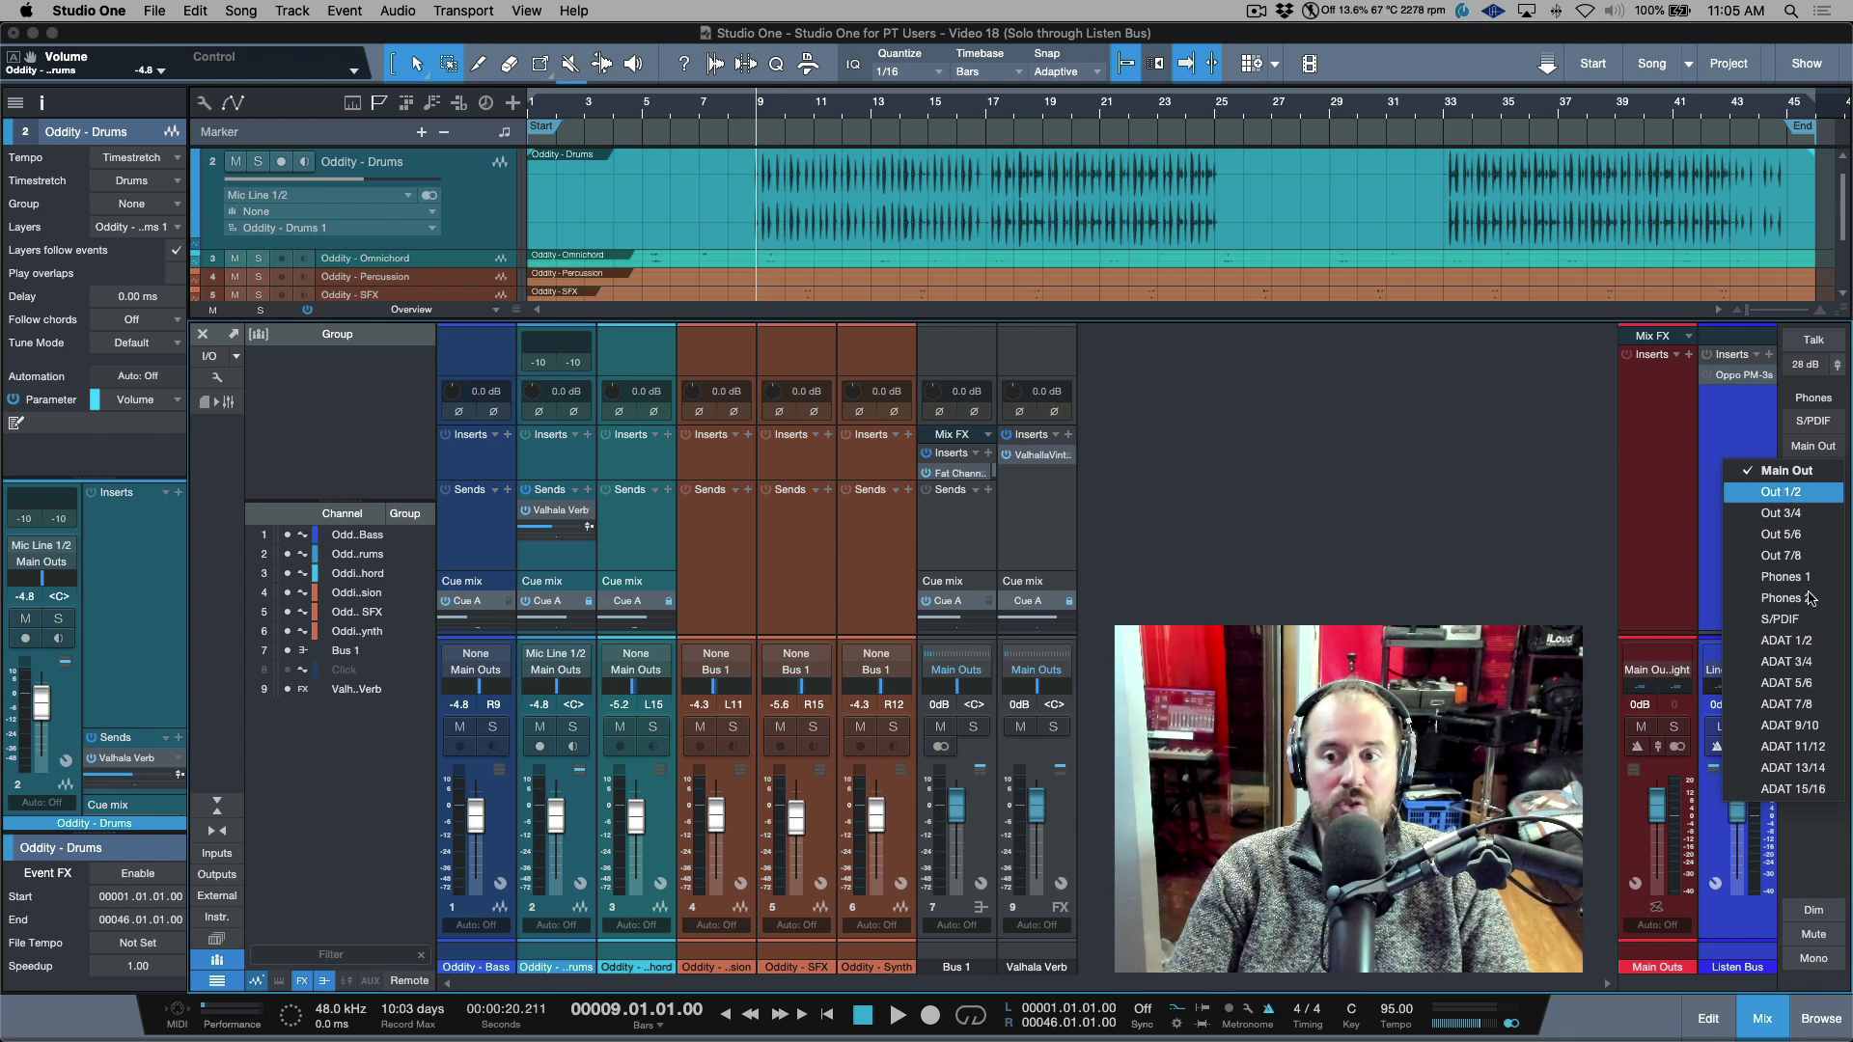
Dismiss the monitor output list, leaving Main Out selected
left_click(1567, 599)
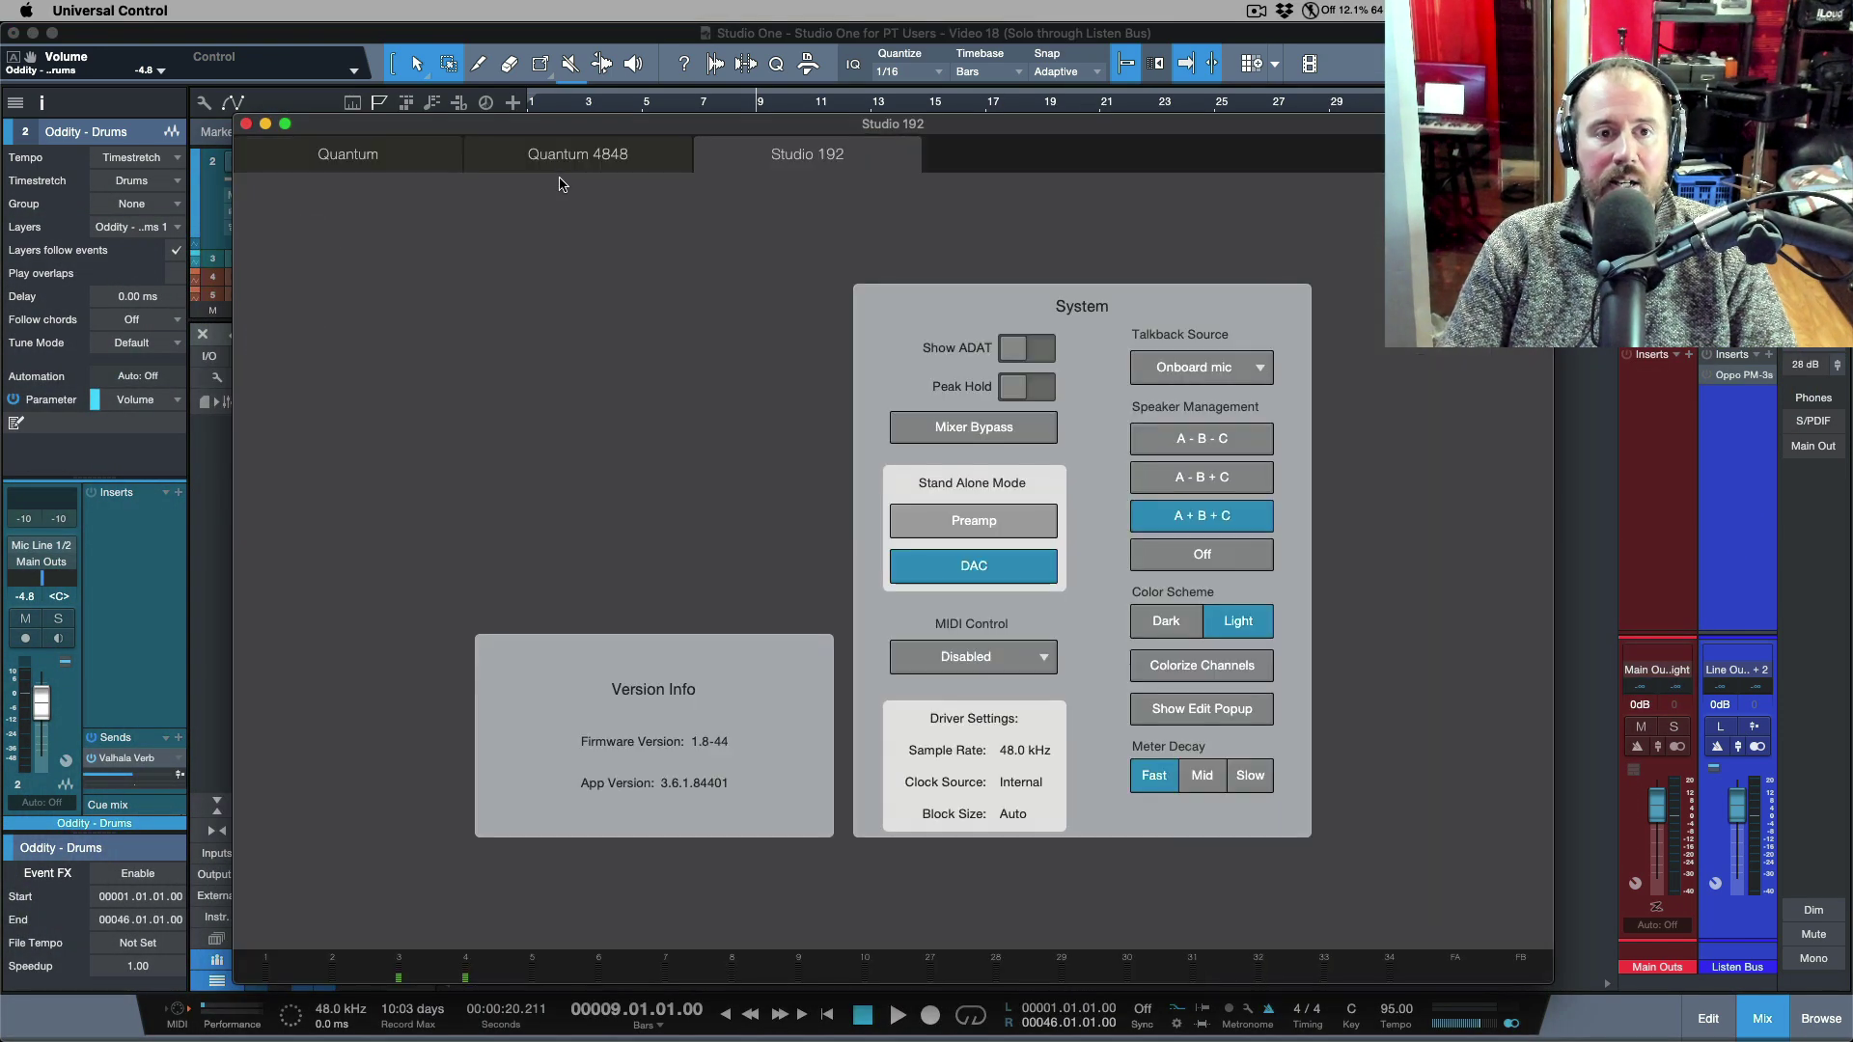
View the Quantum headphone source settings, then minimize Universal Control and return to Studio One's console
left_click(347, 155)
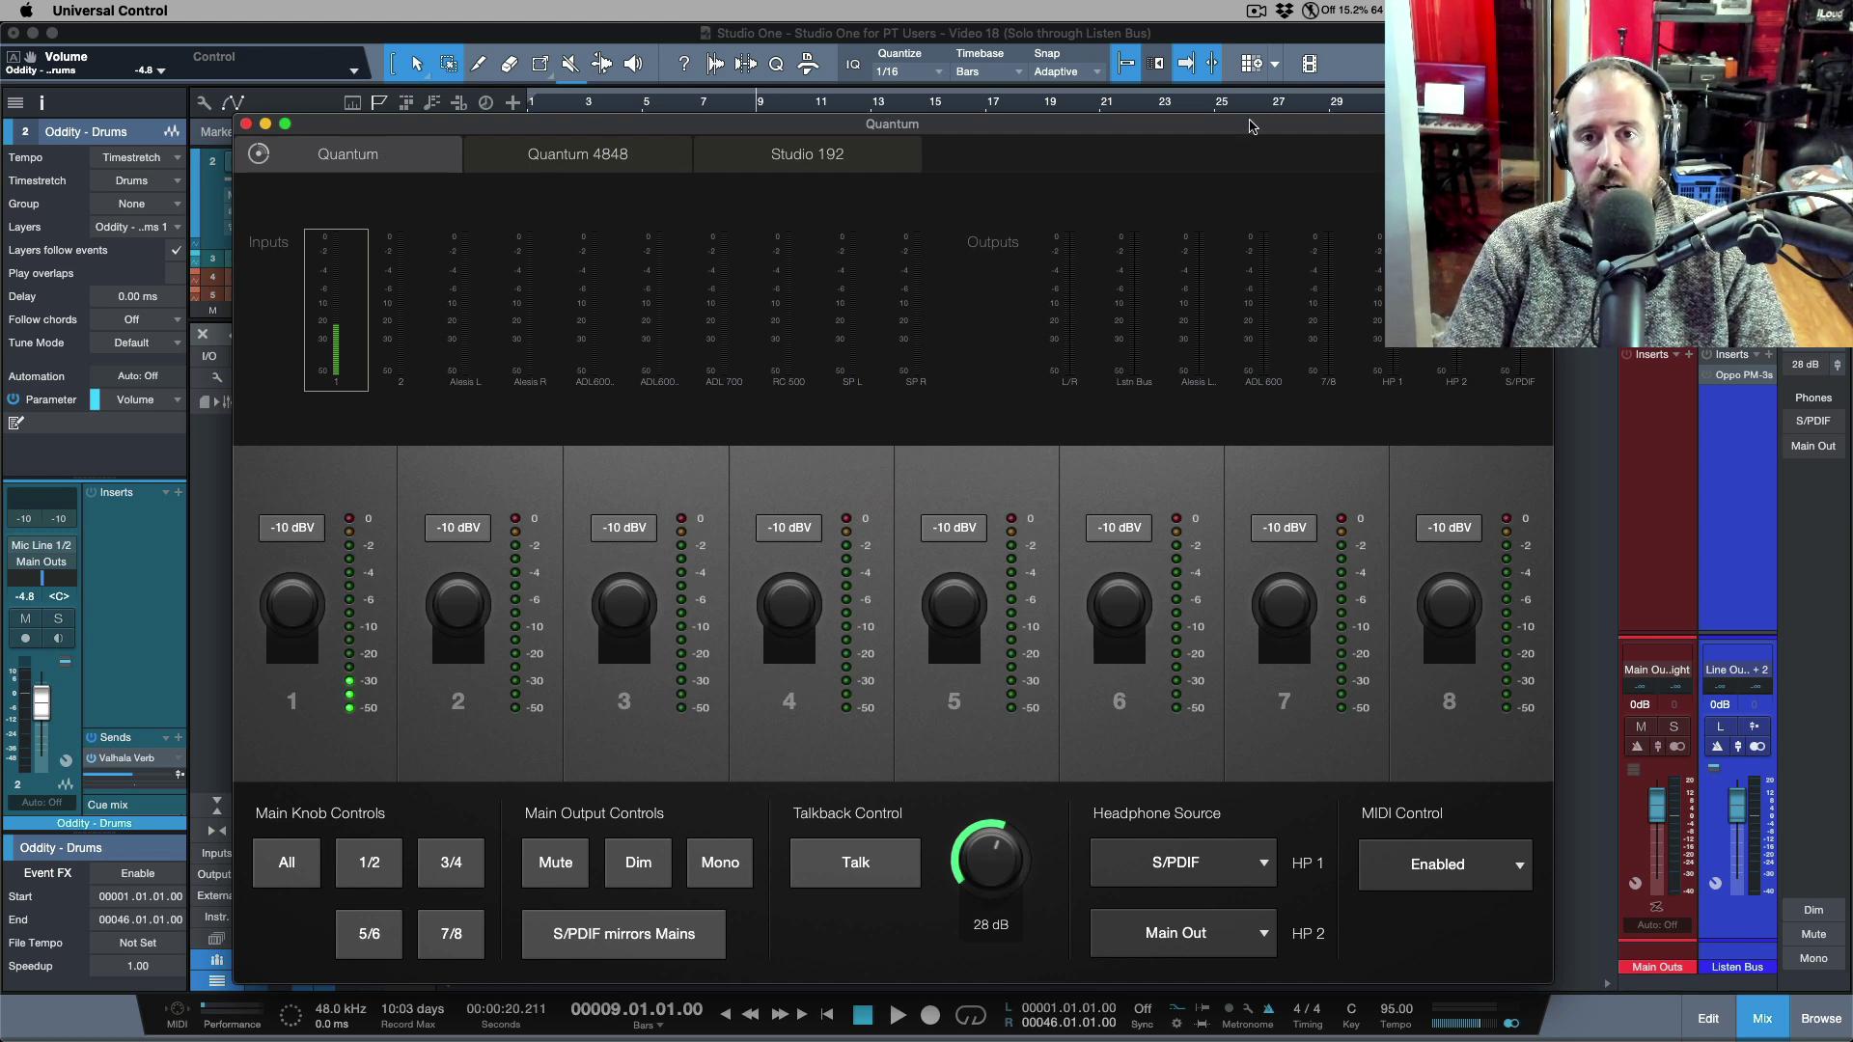
left_click_drag(1187, 129, 1257, 36)
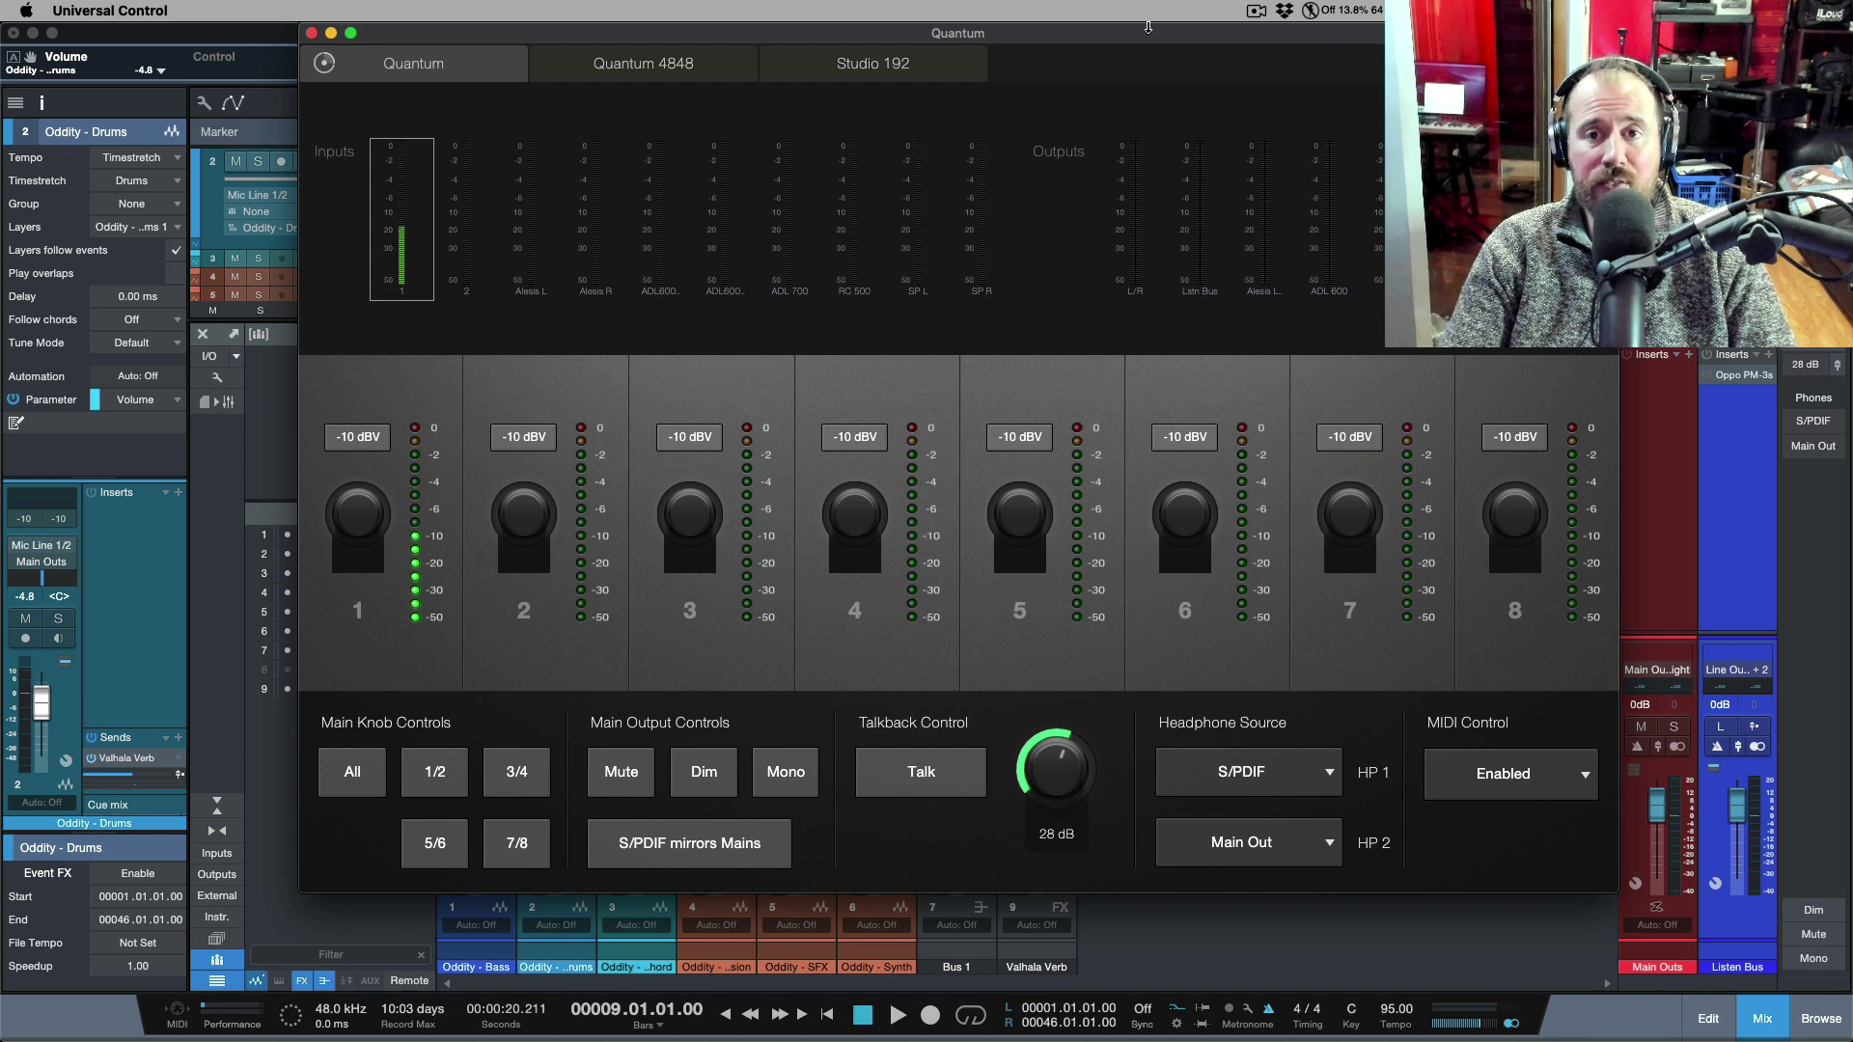
double_click(1190, 44)
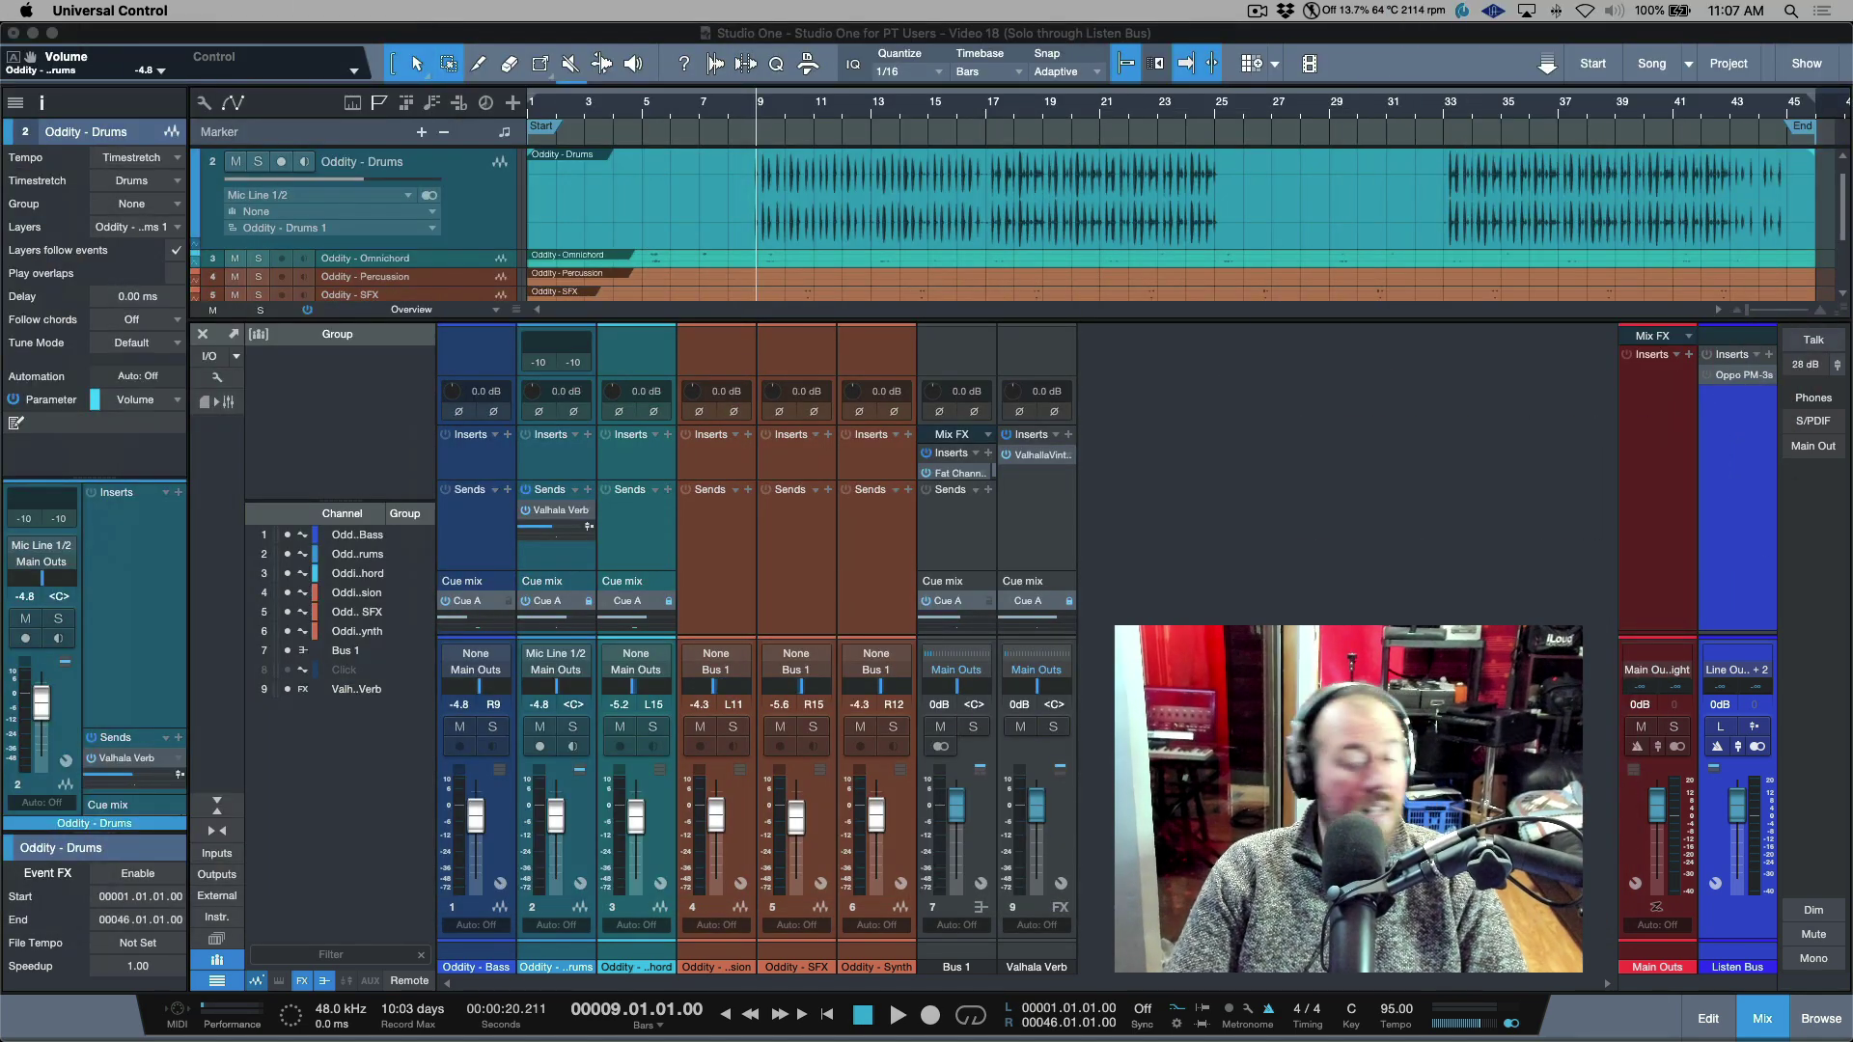
left_click(794, 398)
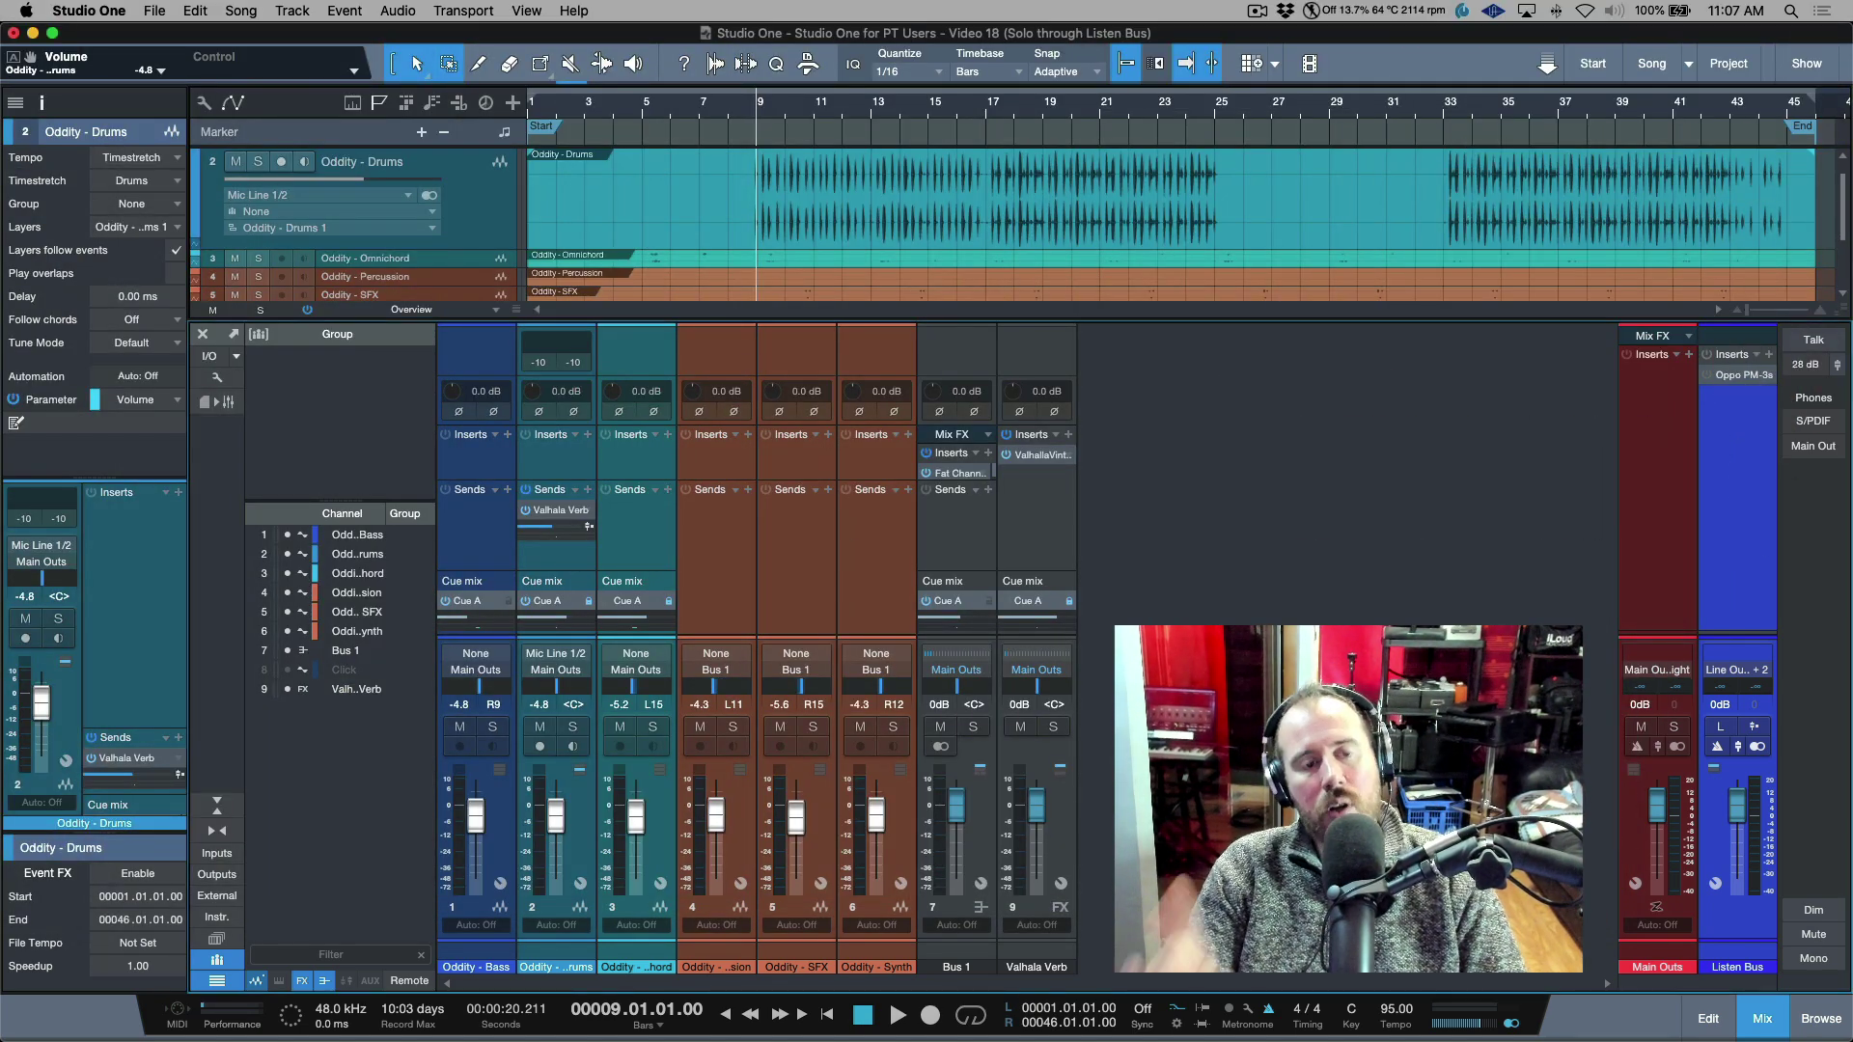